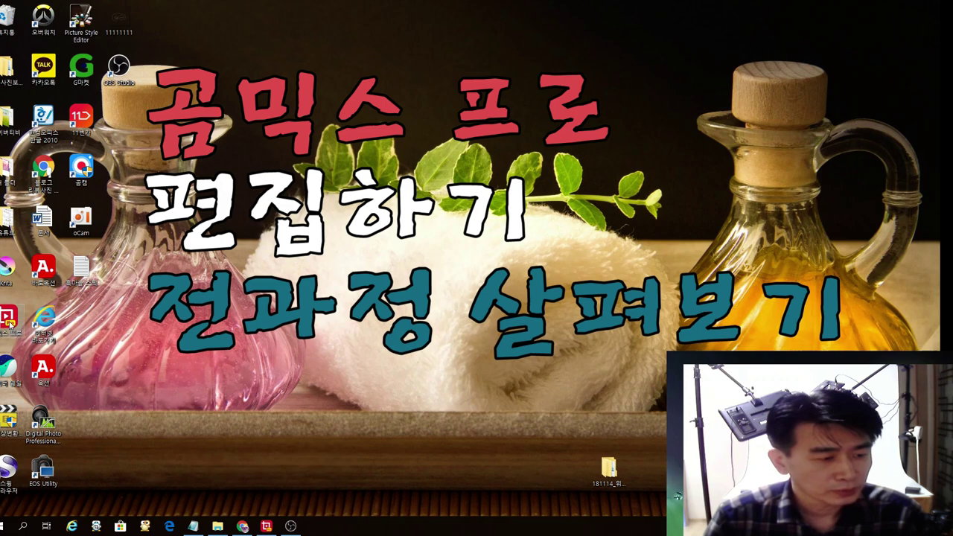
Step: Switch to GOM Mix Pro and look through the finished 자죽염 project at several points of its timeline
left_click(272, 527)
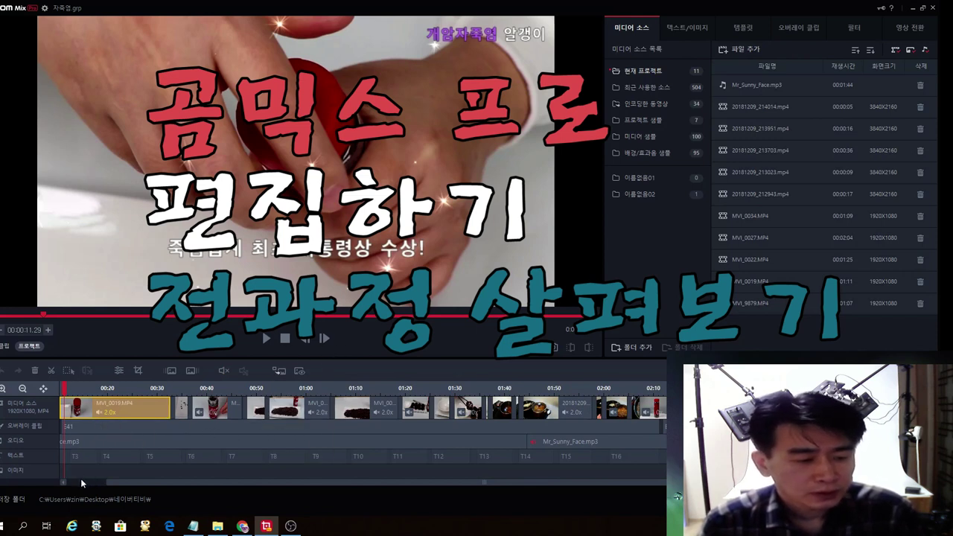
left_click_drag(120, 481, 58, 484)
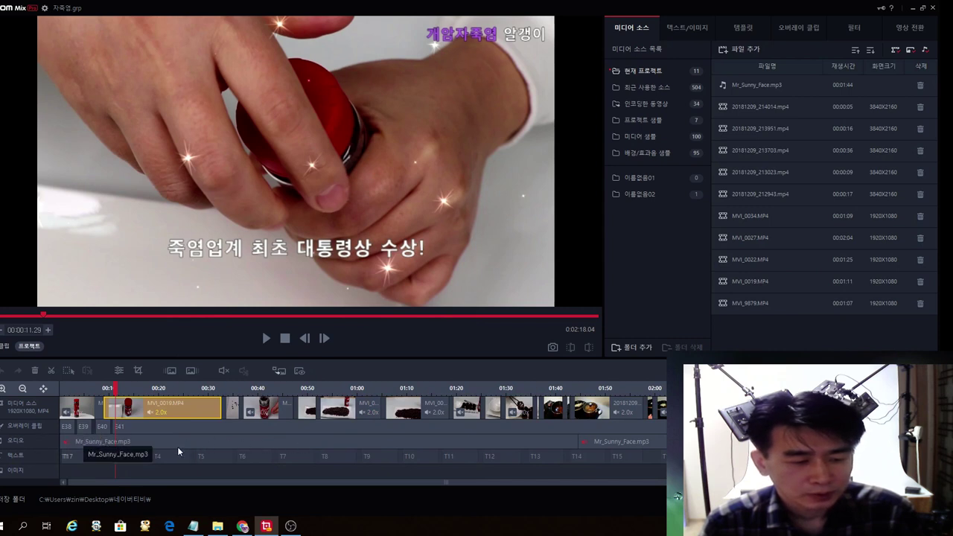
left_click(137, 474)
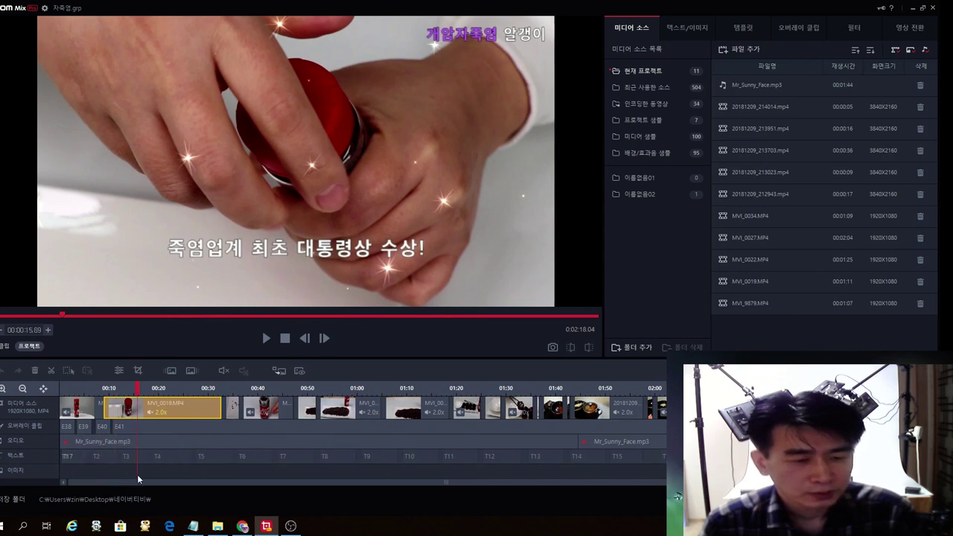
left_click(175, 474)
left_click(214, 467)
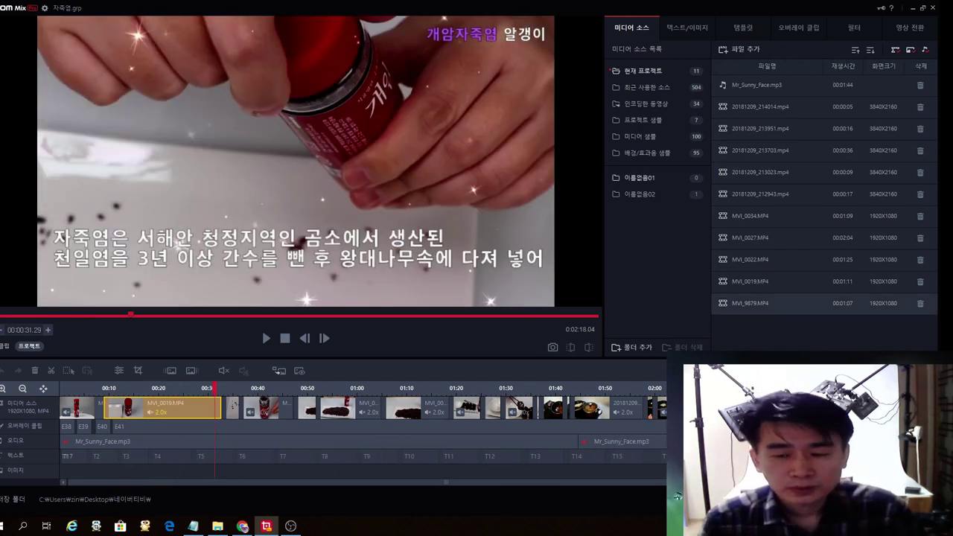
Step: Start a new project and open the 사진 > 2019_01_05 folder for adding media files
key("ctrl+n")
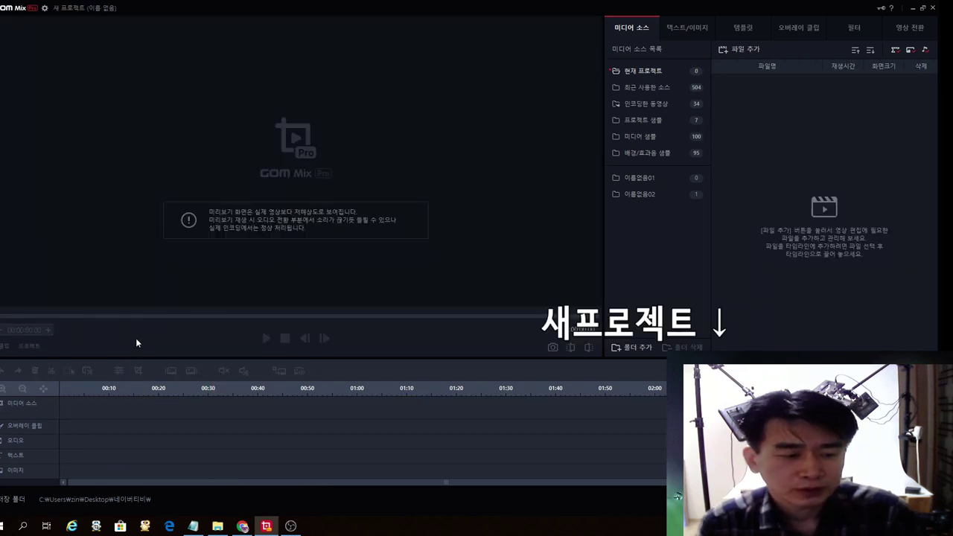
left_click(733, 52)
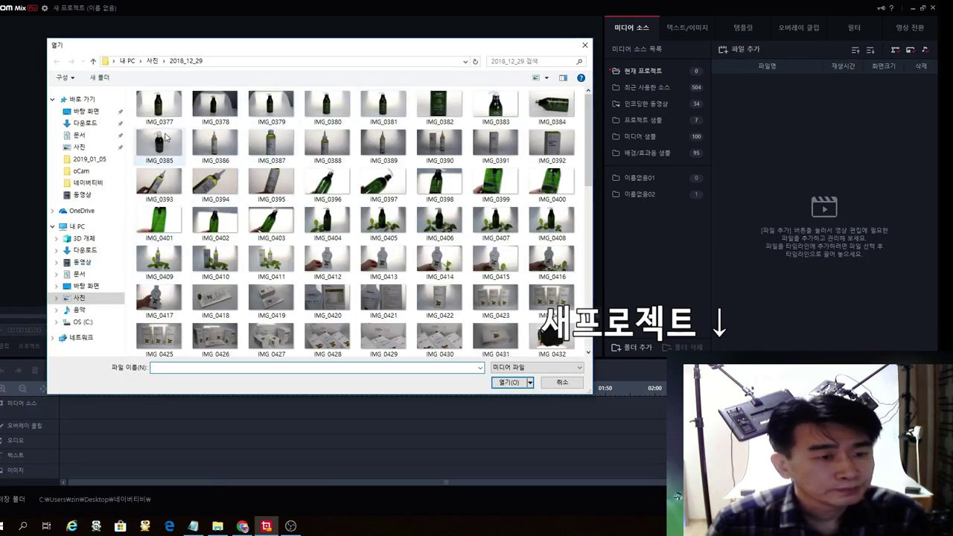
left_click(152, 61)
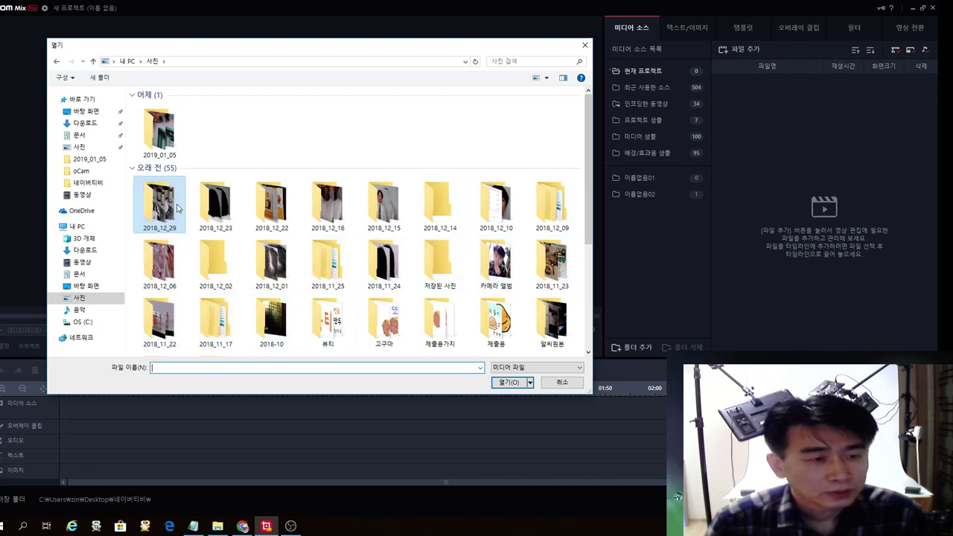
double_click(158, 130)
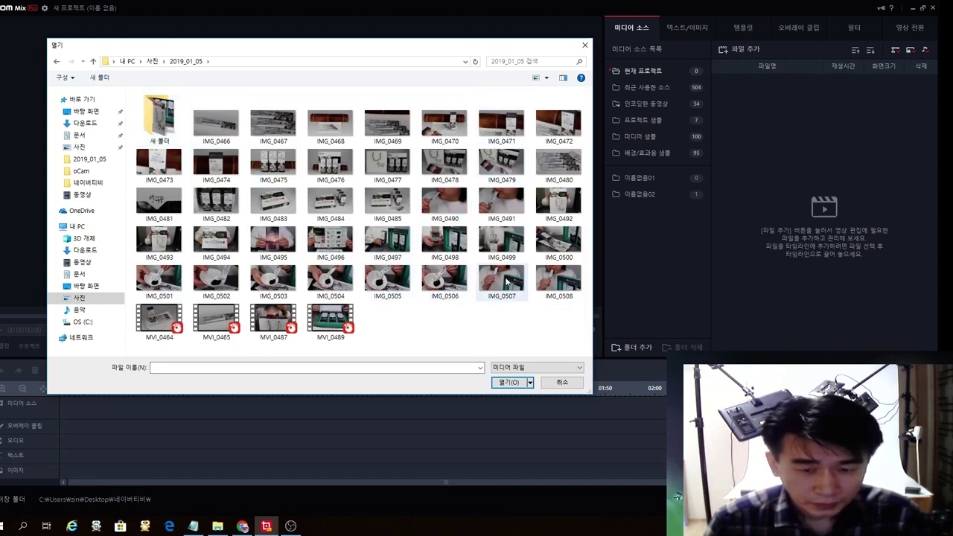
Step: Import videos MVI_0464, MVI_0465, MVI_0487 and MVI_0489 with images IMG_0466, IMG_0469, IMG_0475, IMG_0476, IMG_0478 and IMG_0485
left_click(164, 326)
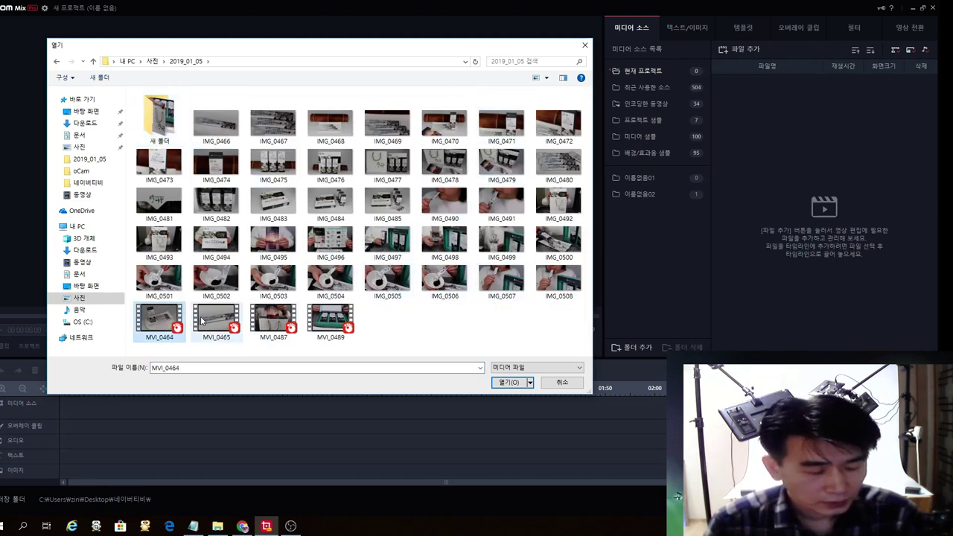
left_click(212, 318, "ctrl")
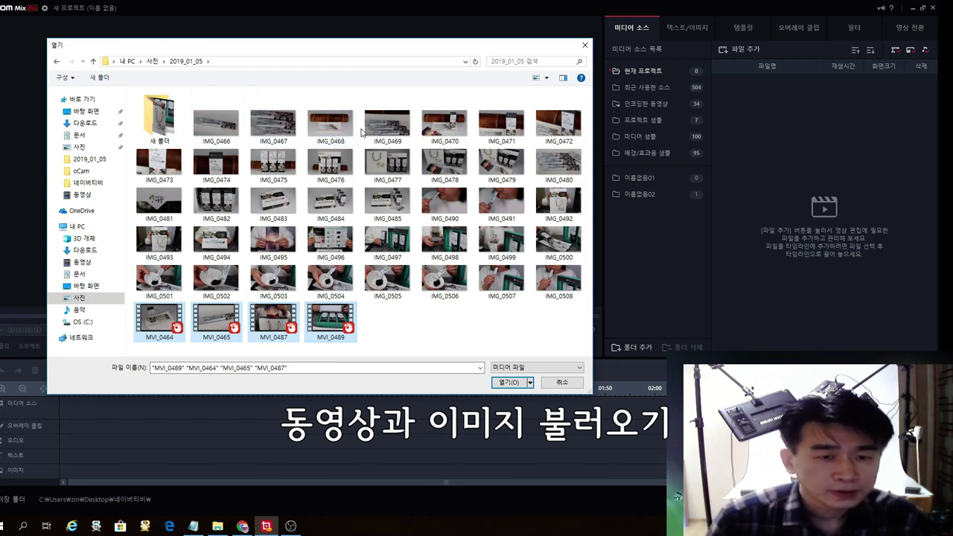
left_click(222, 128, "ctrl")
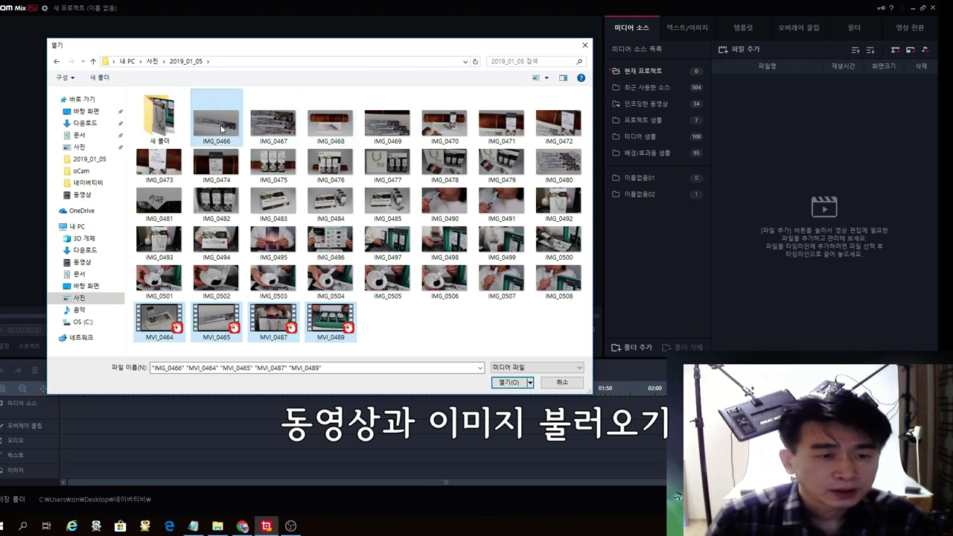
left_click(394, 128, "ctrl")
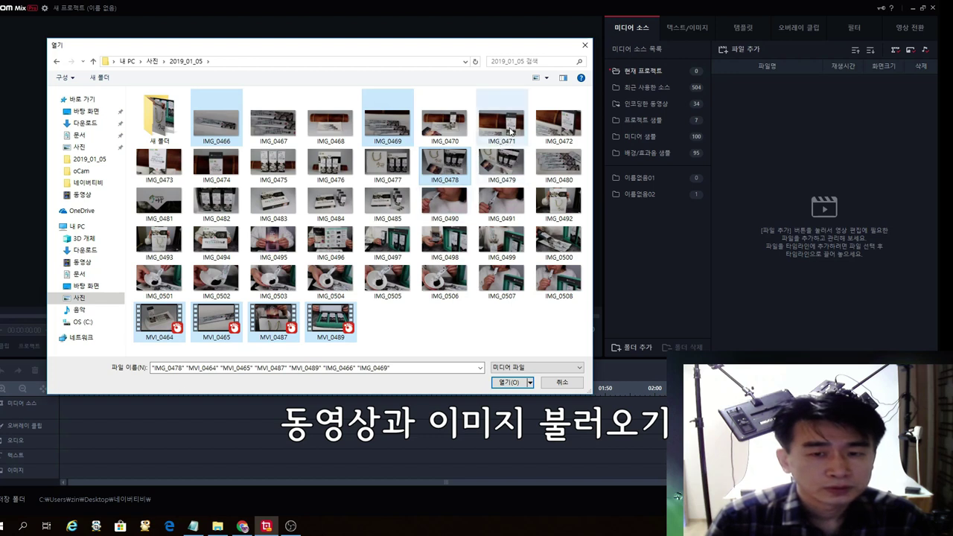
left_click(287, 171, "ctrl")
left_click(332, 170, "ctrl")
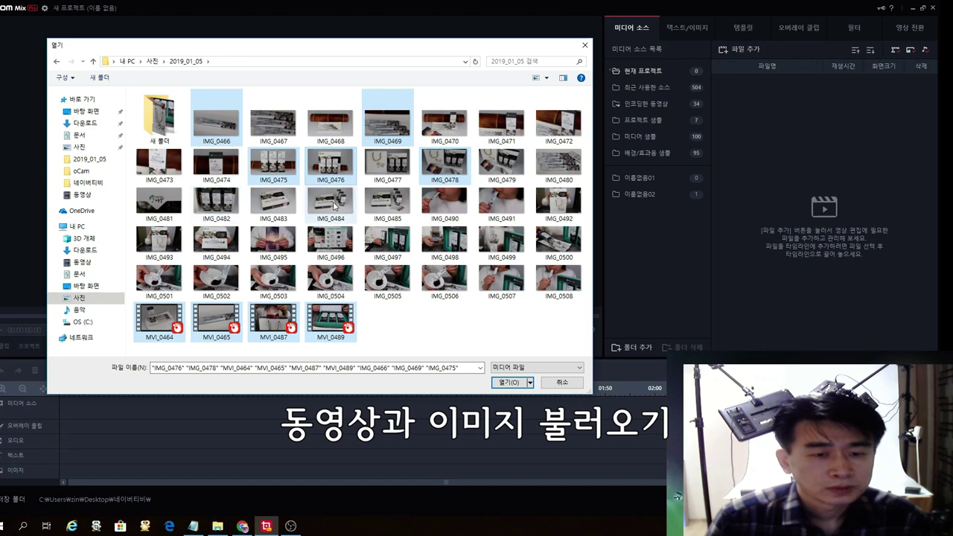
left_click(398, 212, "ctrl")
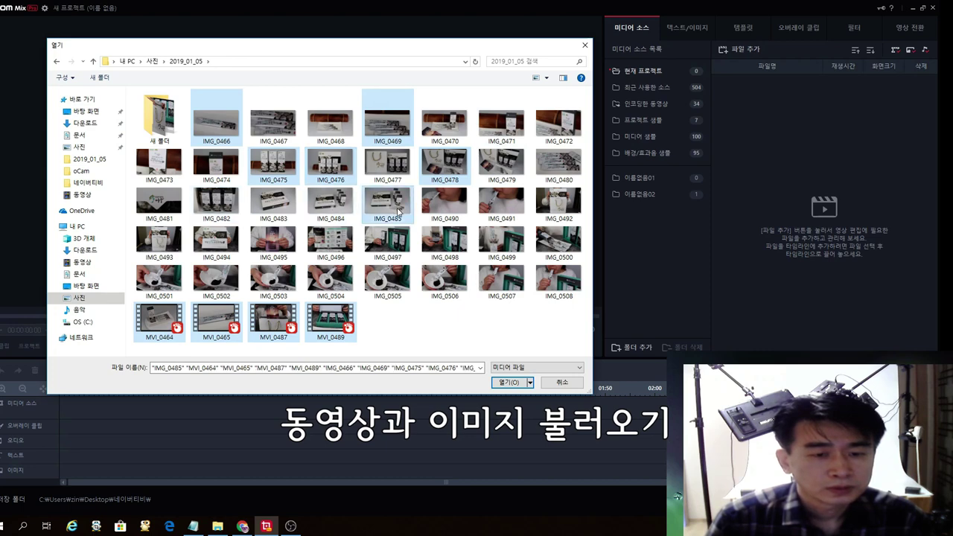
left_click(511, 385)
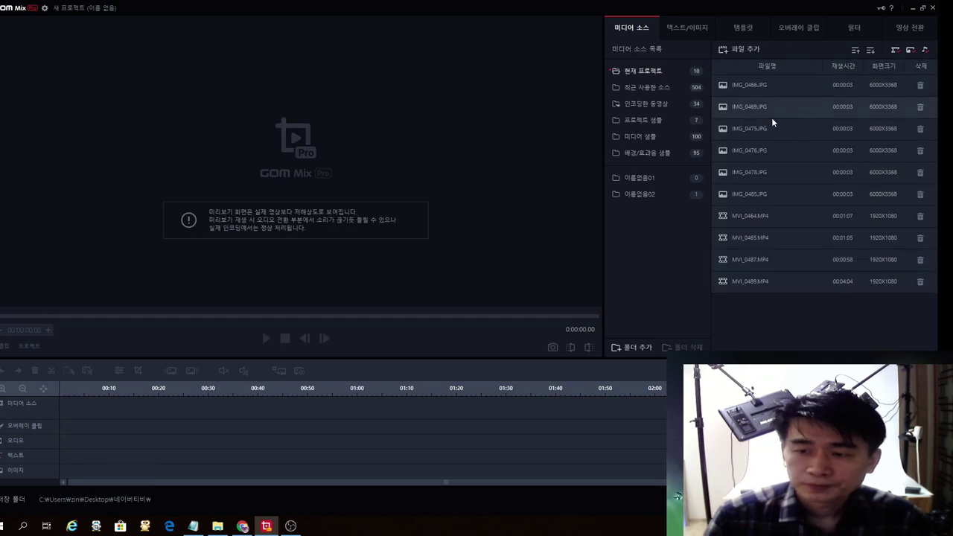
Step: Place the six photos, from IMG_0466 to IMG_0485 in list order, one after another on the media source track
left_click(750, 84)
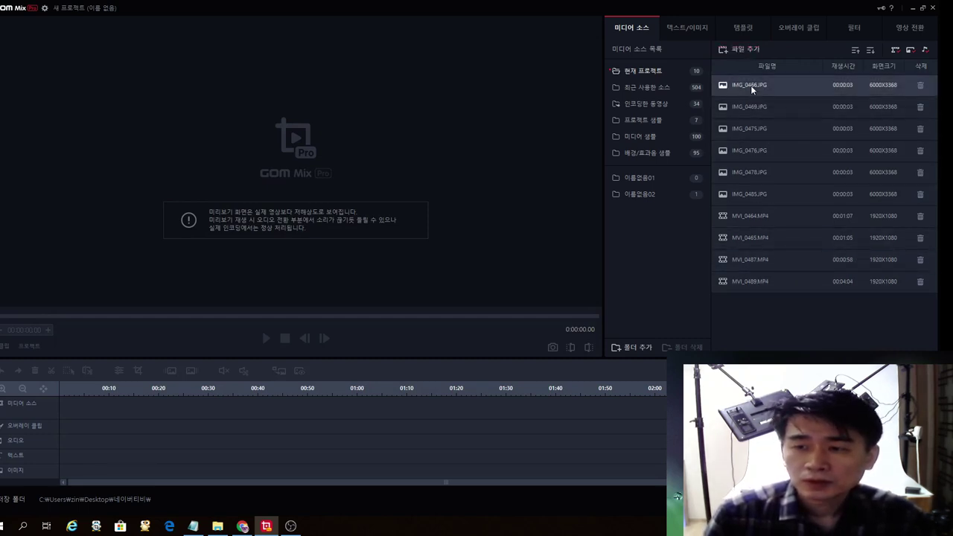
left_click_drag(133, 445, 85, 414)
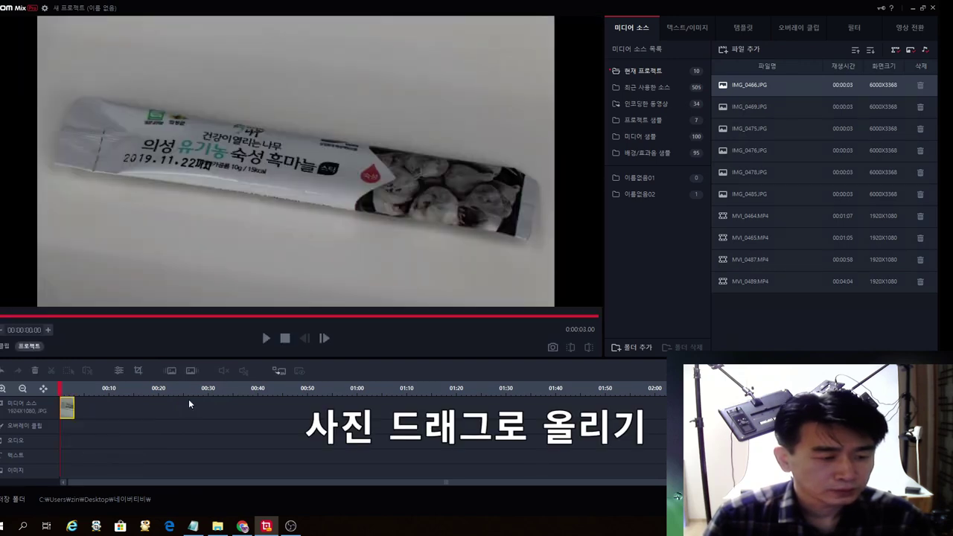
left_click_drag(734, 106, 104, 421)
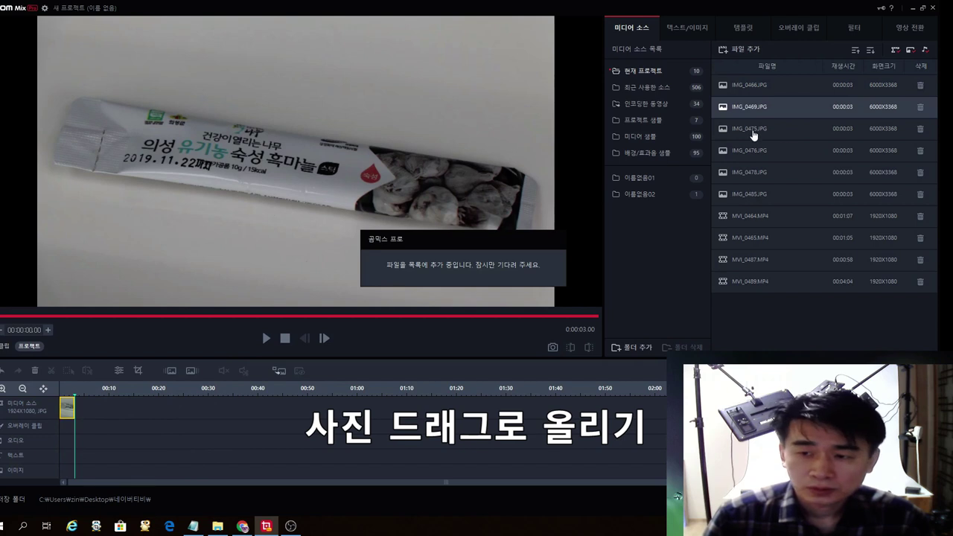
left_click_drag(751, 129, 114, 420)
left_click_drag(753, 151, 204, 431)
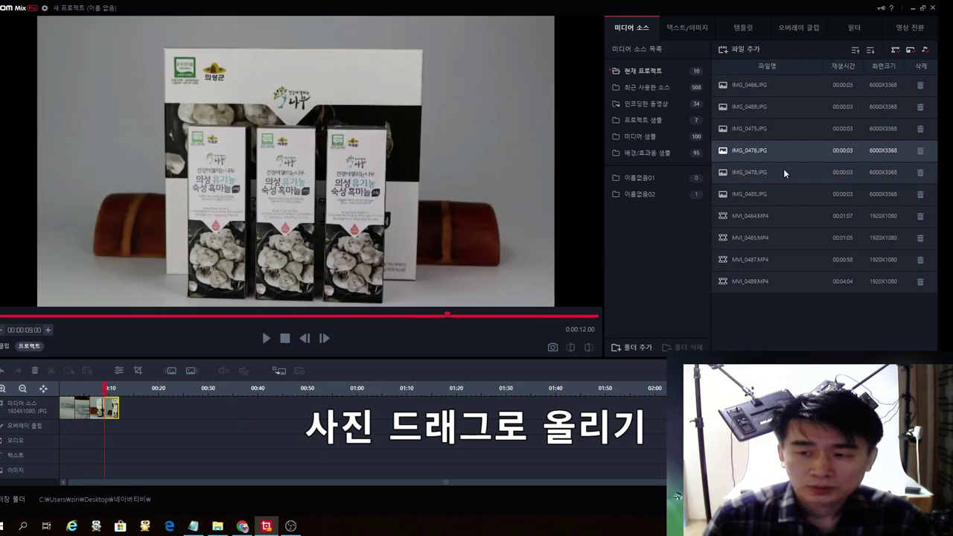
left_click_drag(783, 170, 298, 410)
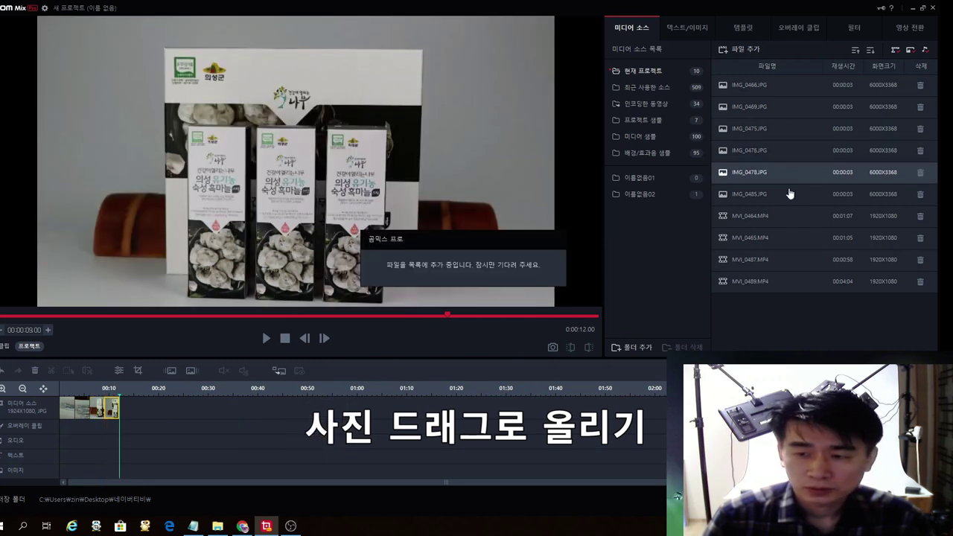
left_click_drag(759, 190, 274, 406)
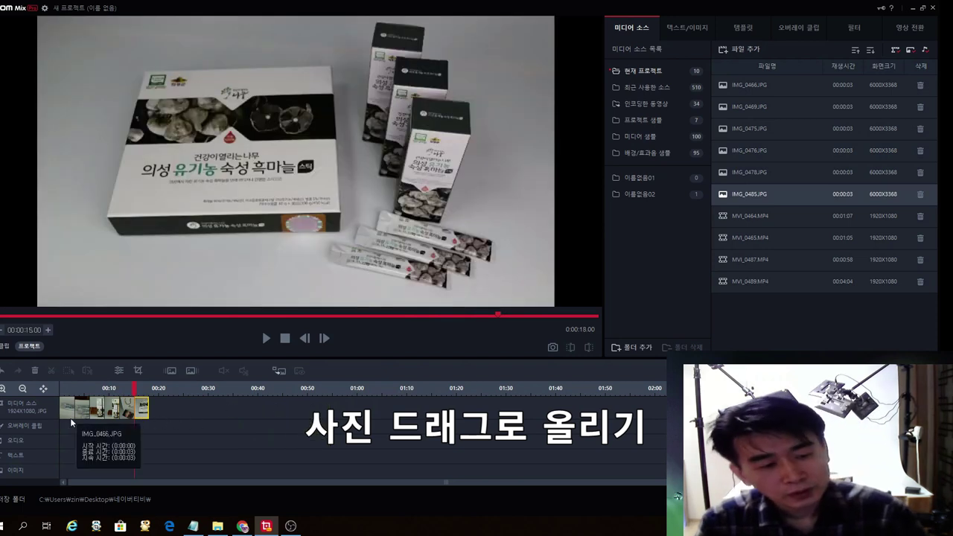
Step: Play the photo sequence from near its start and pause it during the second photo
left_click(62, 435)
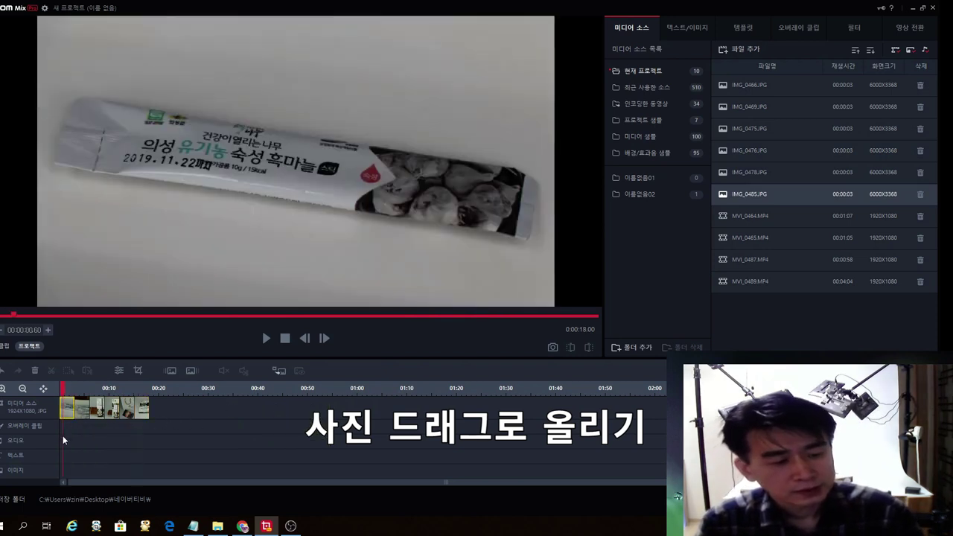
key("space")
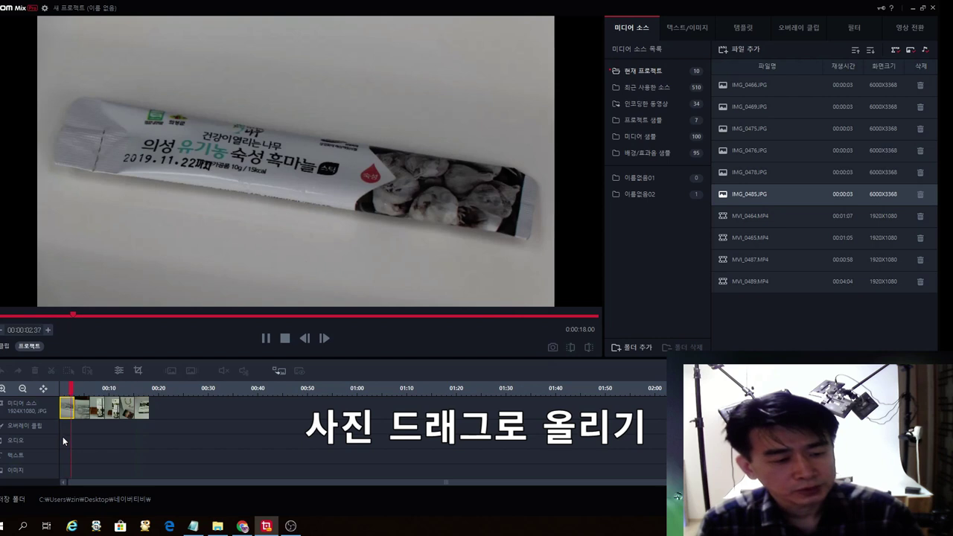
key("space")
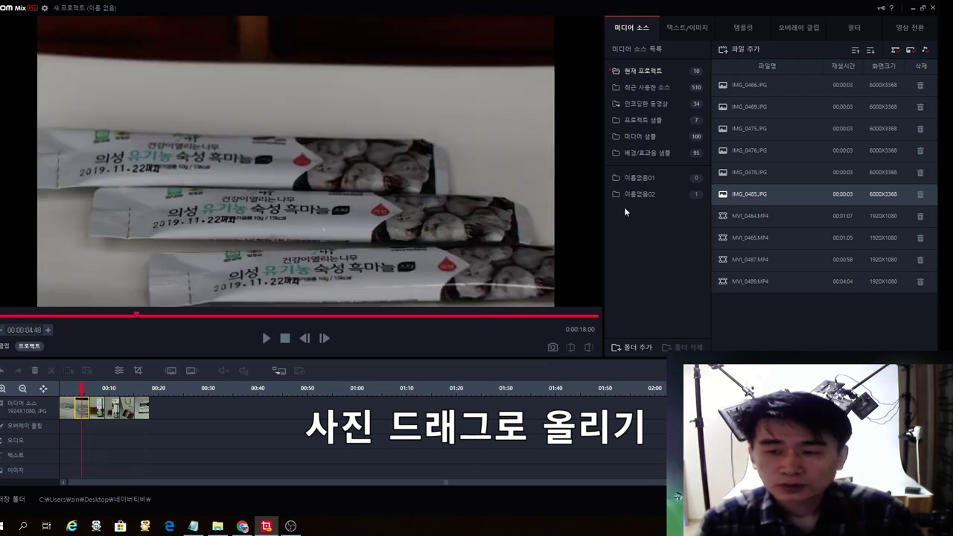
left_click(741, 218)
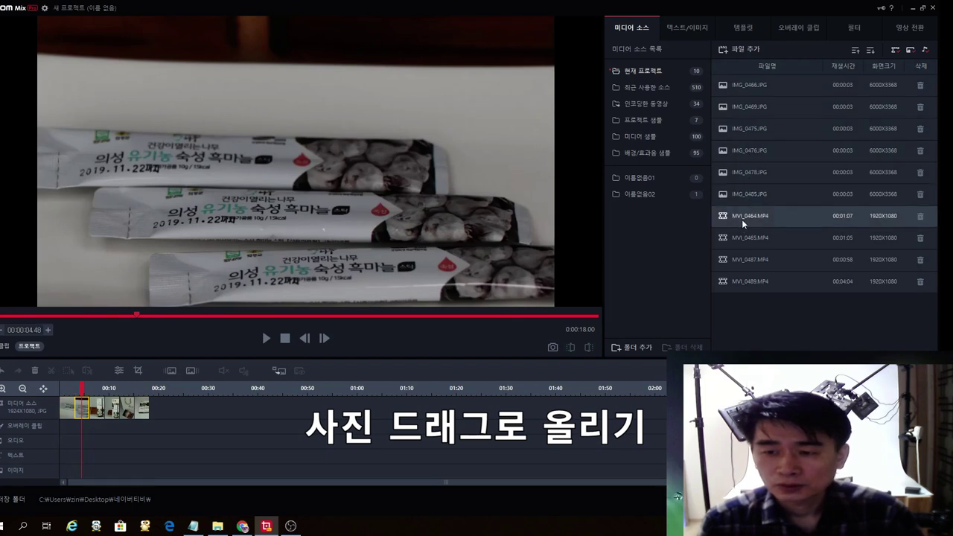
Step: Open the 무료음악 folder inside 다운로드 for adding a background music file
left_click(738, 49)
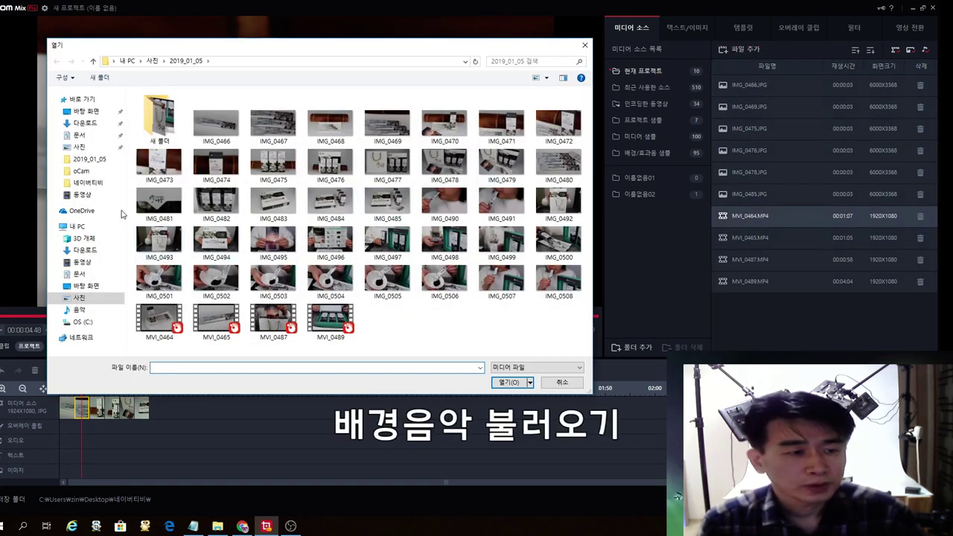
left_click(85, 250)
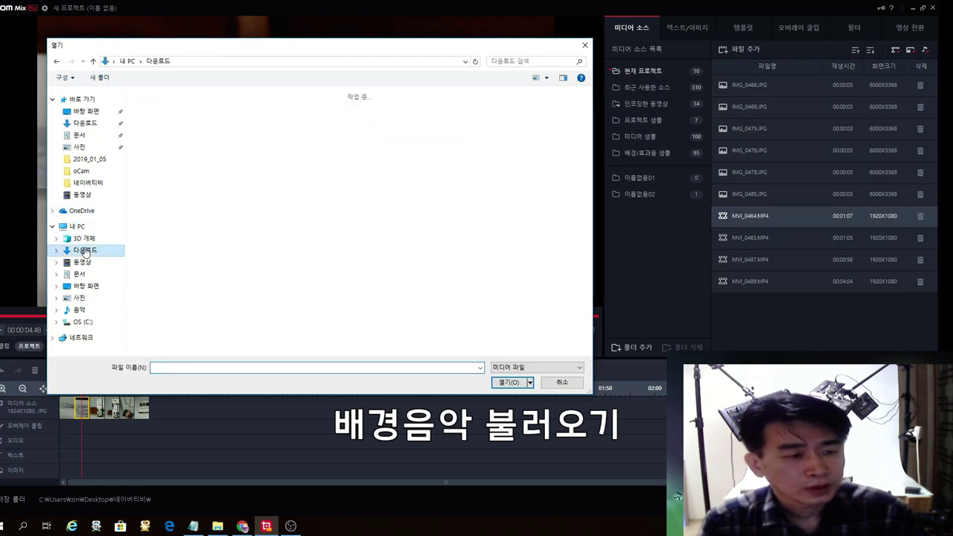
scroll(395, 232, "down", 10)
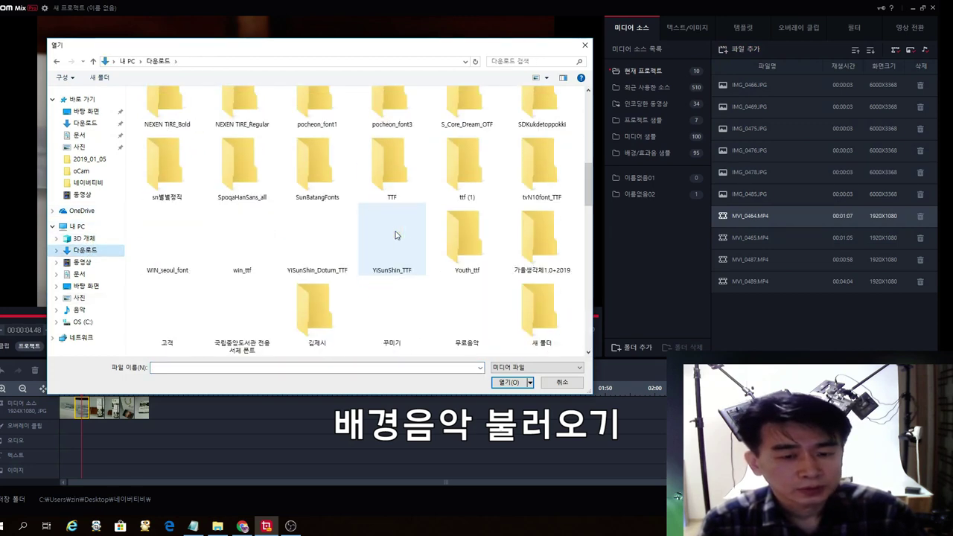
scroll(395, 235, "up", 1)
scroll(394, 235, "down", 1)
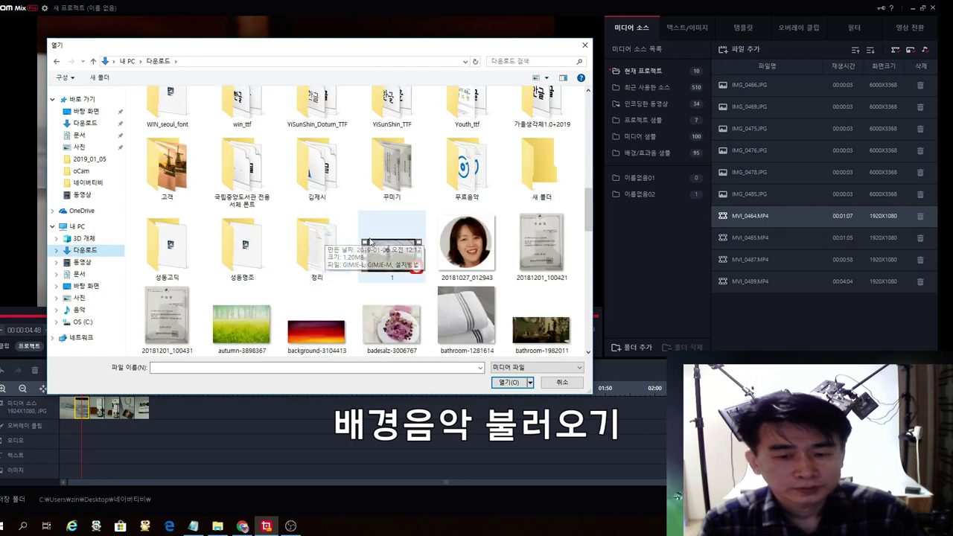
double_click(470, 183)
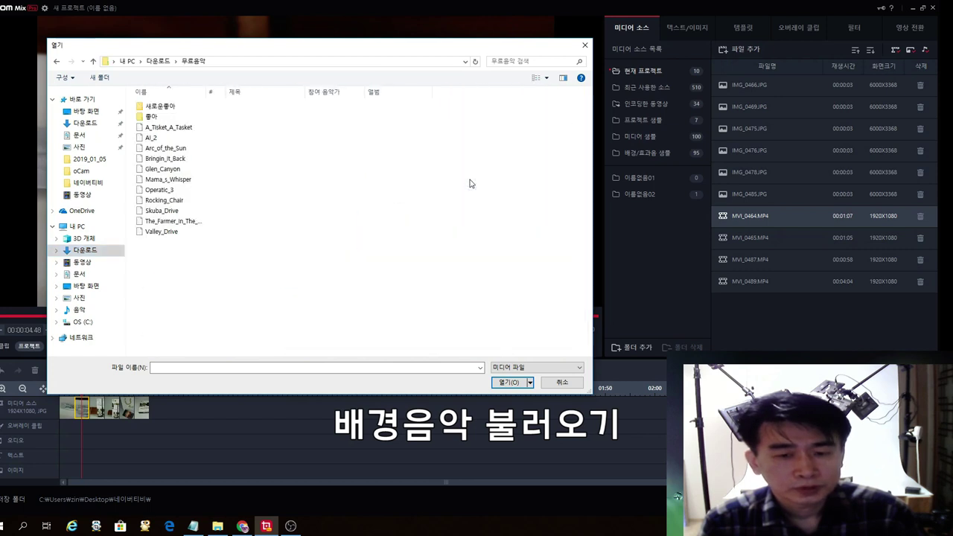
Step: Import Mr_Sunny_Face from the 좋아 > 상 > 좋아 subfolder and place it on the audio track at the playhead
left_click(155, 118)
double_click(154, 118)
double_click(157, 117)
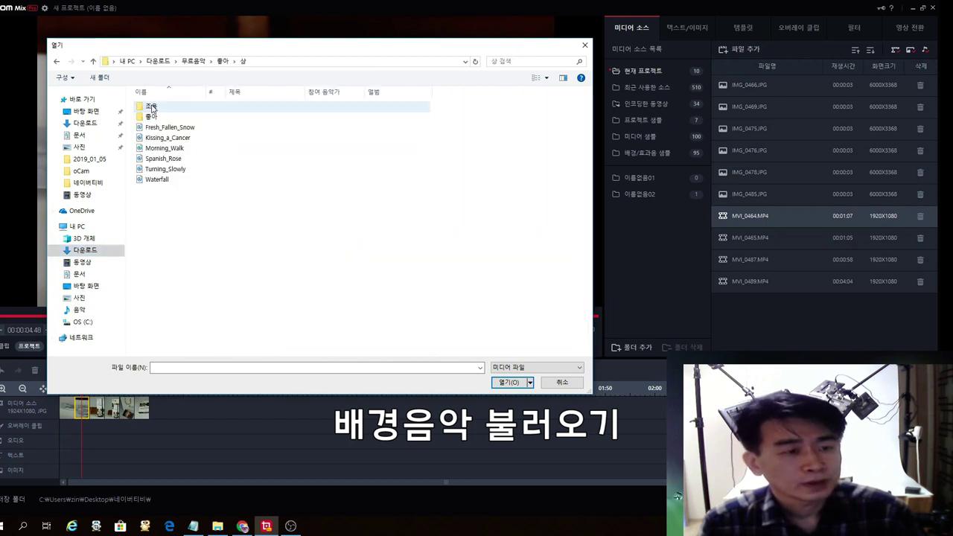
double_click(153, 117)
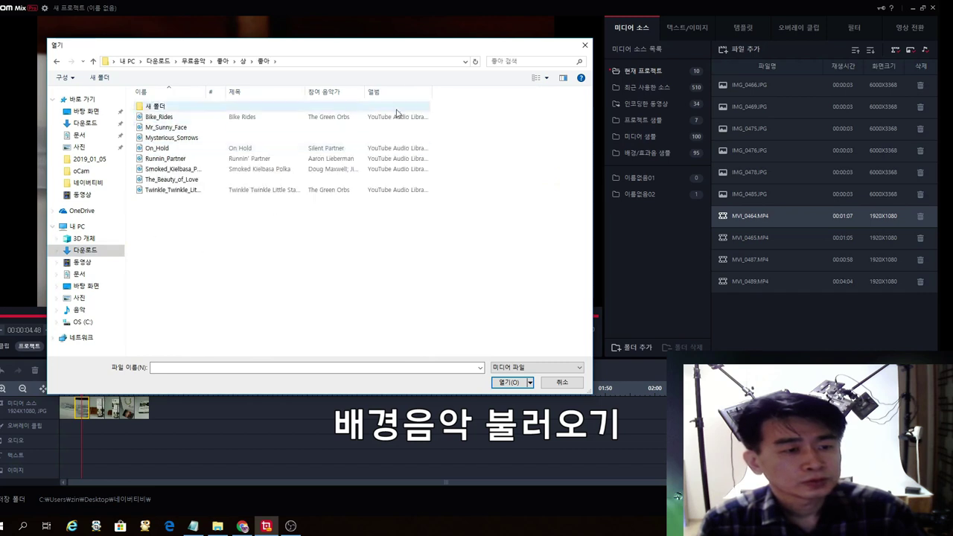
left_click(172, 128)
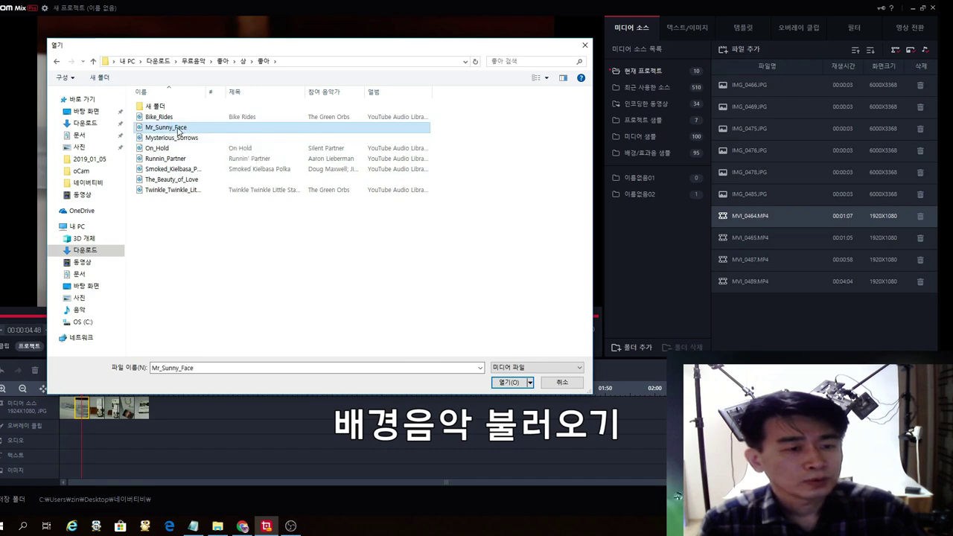
double_click(177, 128)
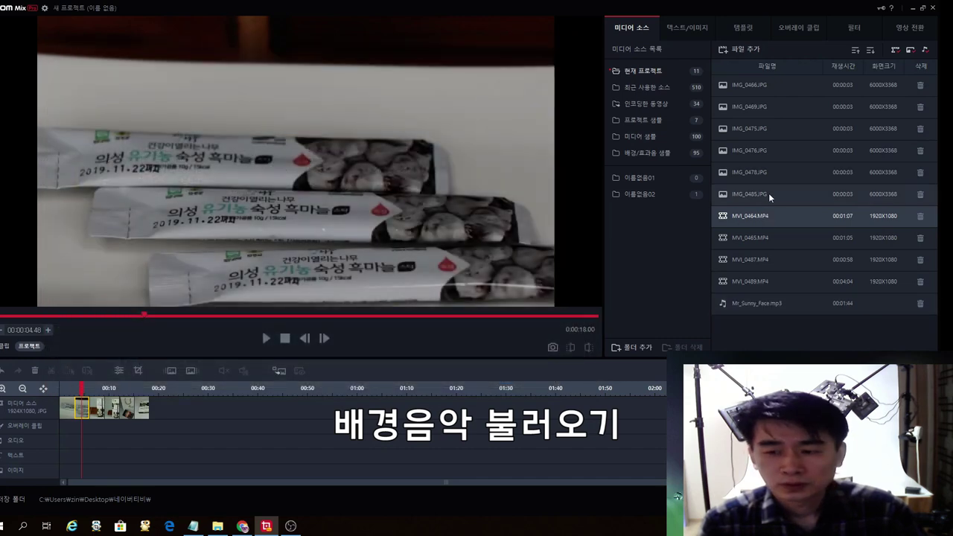
left_click_drag(759, 303, 93, 438)
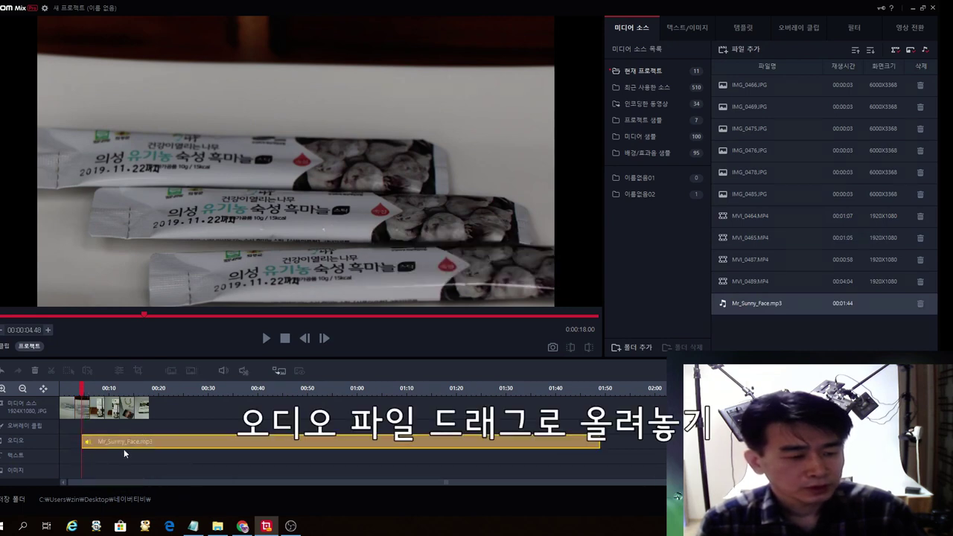
Step: Move the Mr_Sunny_Face audio clip to the start of its track and insert MVI_0464.MP4 after the third photo
left_click_drag(124, 444, 62, 444)
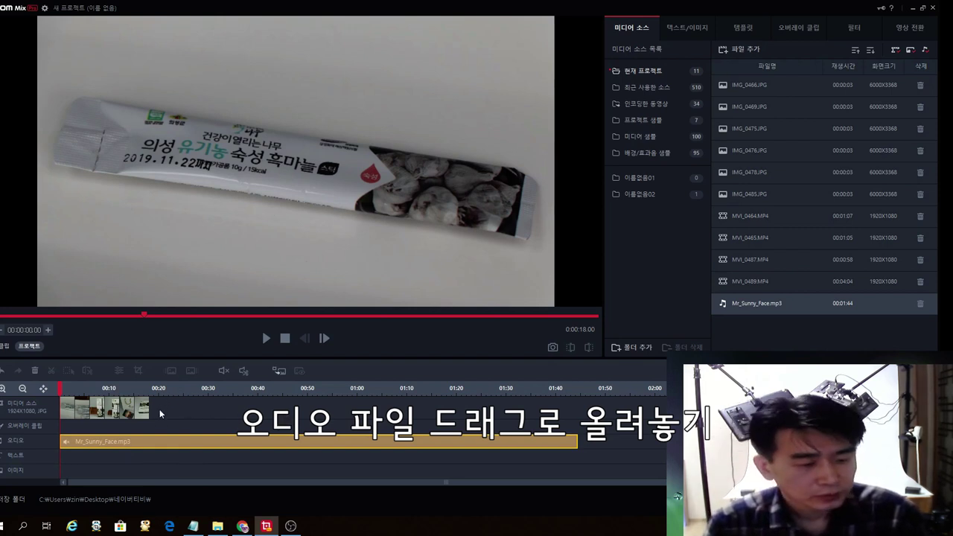
left_click(744, 213)
mouse_move(721, 226)
left_mouse_down()
mouse_move(190, 391)
mouse_move(720, 252)
mouse_move(749, 217)
mouse_move(738, 239)
mouse_move(137, 402)
mouse_move(477, 337)
mouse_move(719, 258)
mouse_move(733, 239)
mouse_move(418, 313)
mouse_move(295, 350)
mouse_move(732, 259)
mouse_move(742, 215)
mouse_move(321, 368)
mouse_move(108, 414)
left_mouse_up()
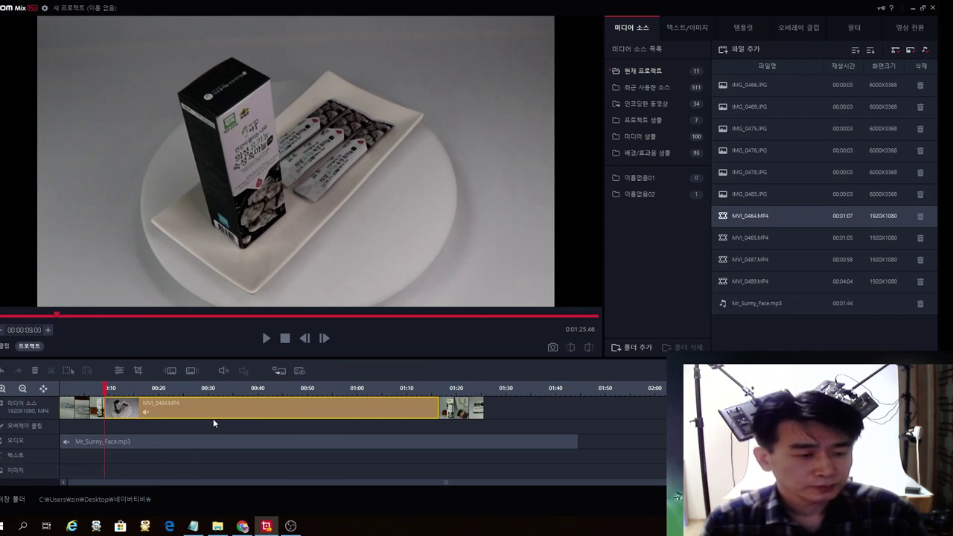
Step: Play the MVI_0464 clip to about 00:00:15.13, split it there and delete its opening part
key("space")
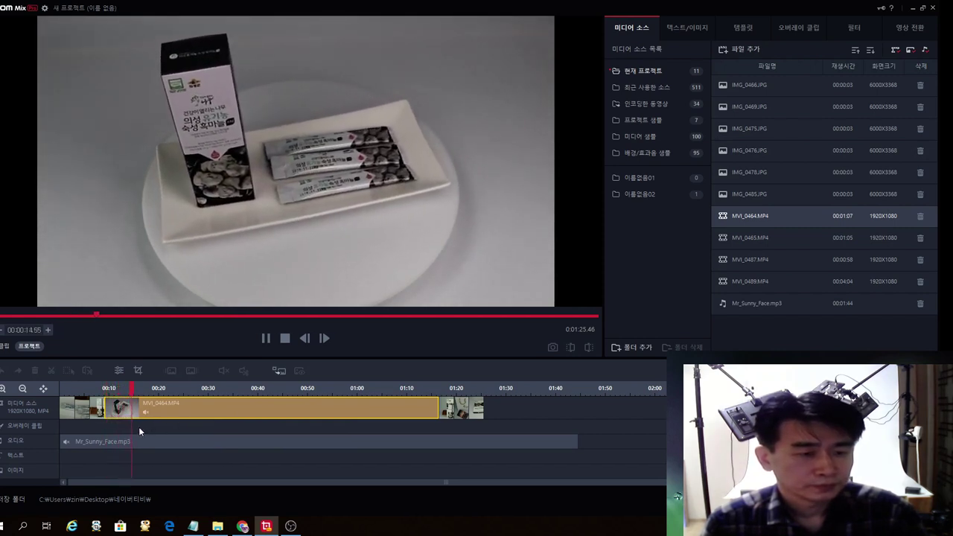
key("space")
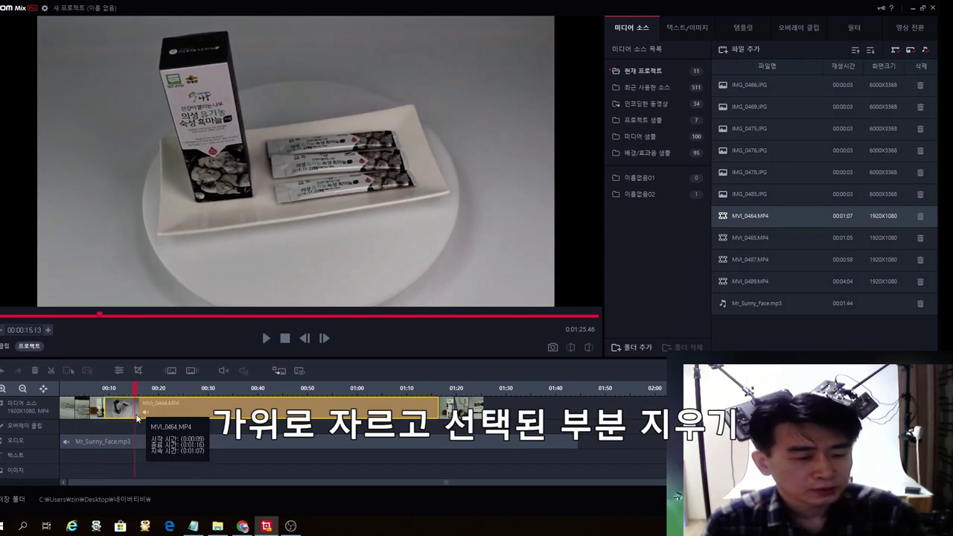
left_click(52, 372)
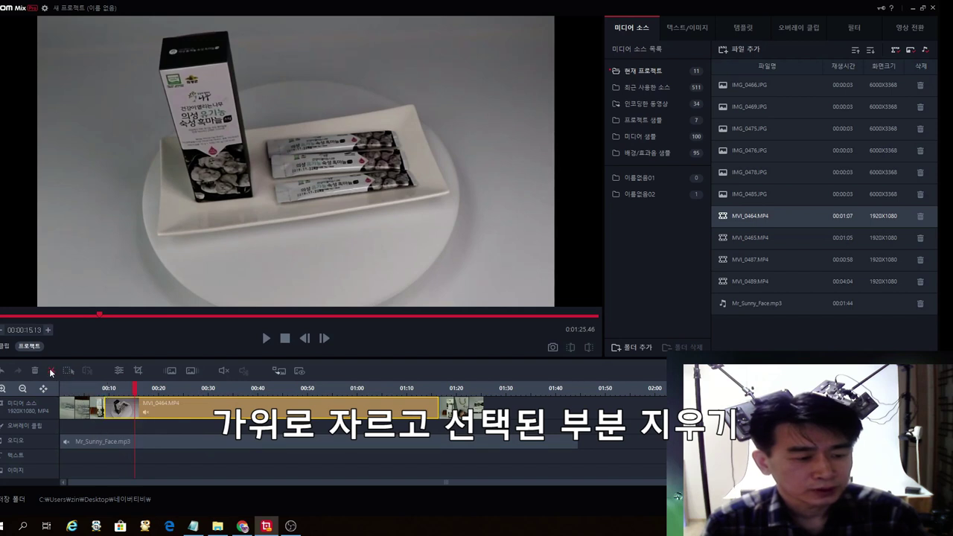
left_click(128, 412)
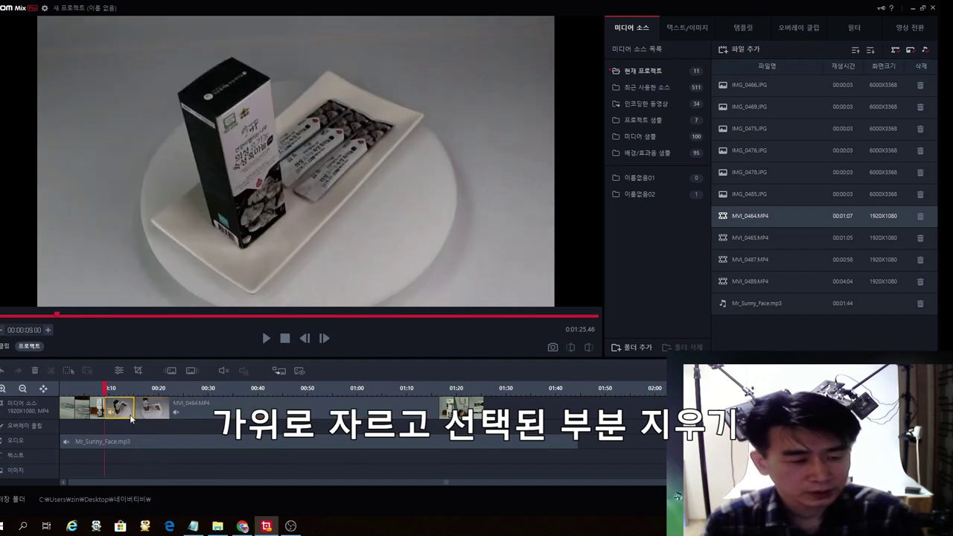
key("Delete")
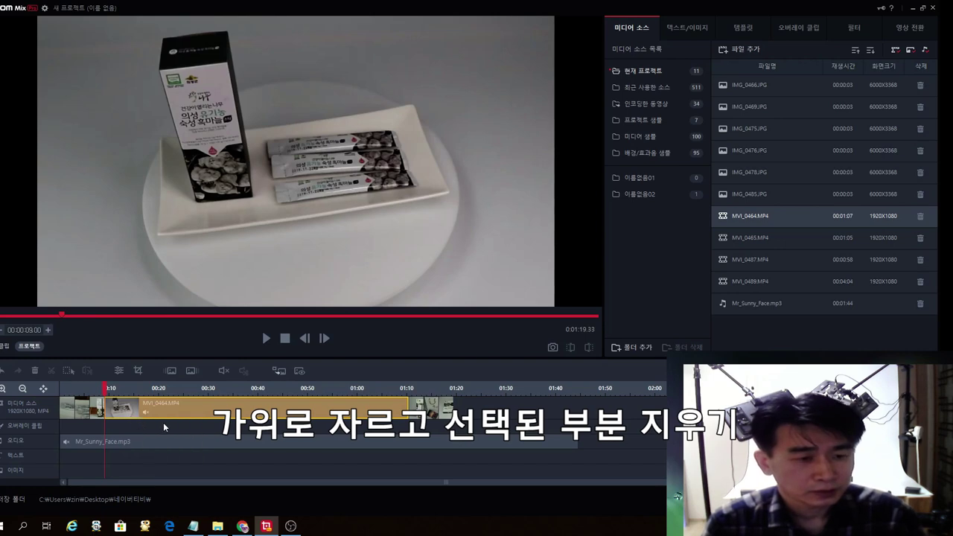
Step: Split the MVI_0464 clip at about 00:01:01.70 and delete the part after the split
left_click(137, 424)
left_click_drag(177, 425, 230, 425)
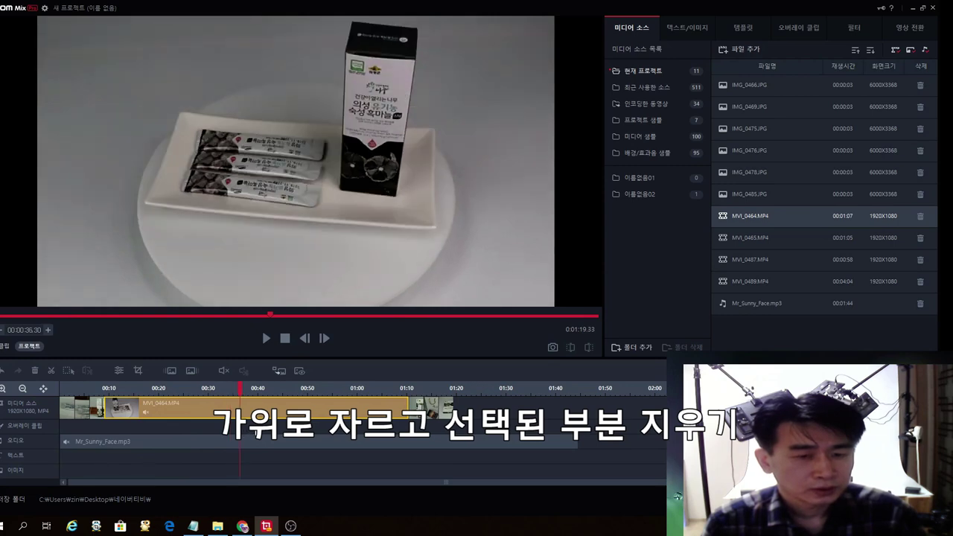
left_click_drag(239, 425, 365, 425)
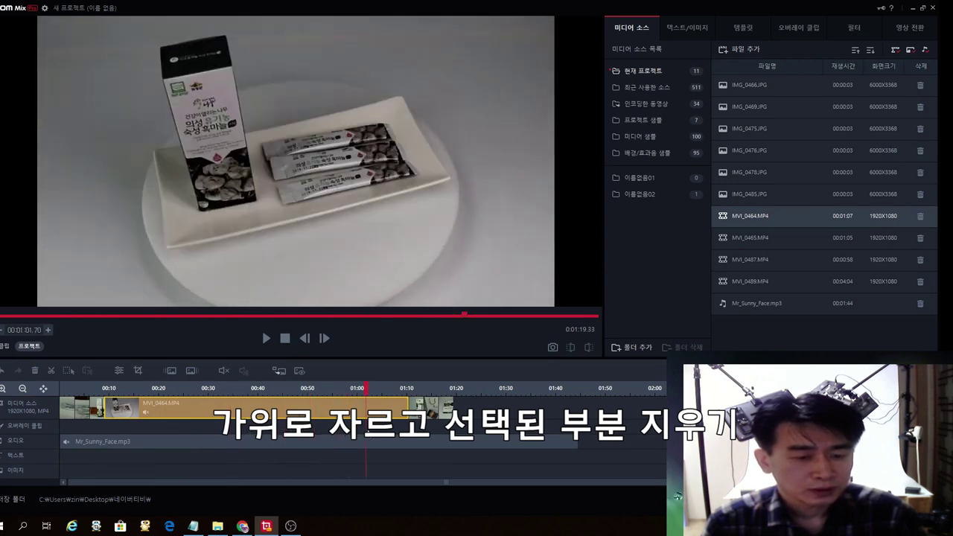
left_click(52, 370)
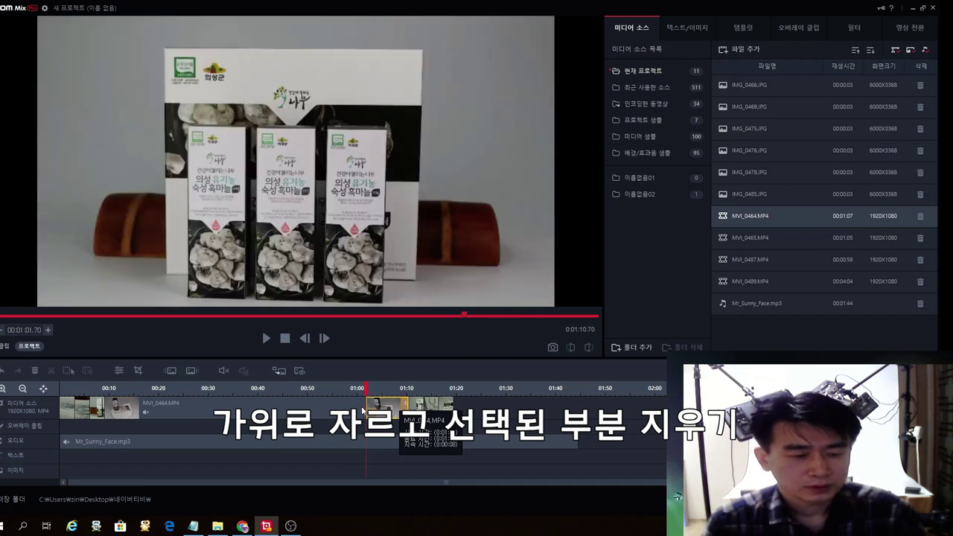
key("Delete")
Step: Set the MVI_0464 clip's playback speed to 3x in the video adjustment settings and preview it briefly
left_click(280, 407)
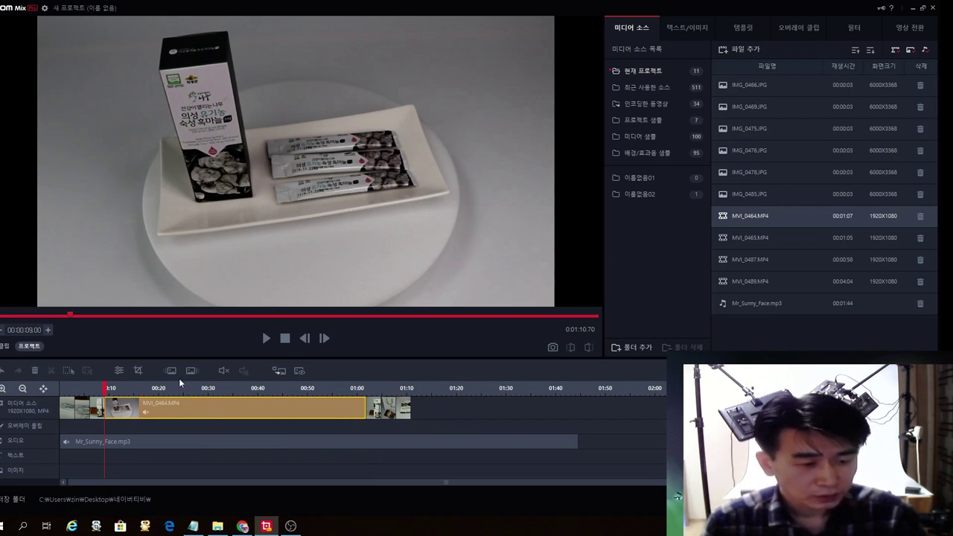
left_click(120, 371)
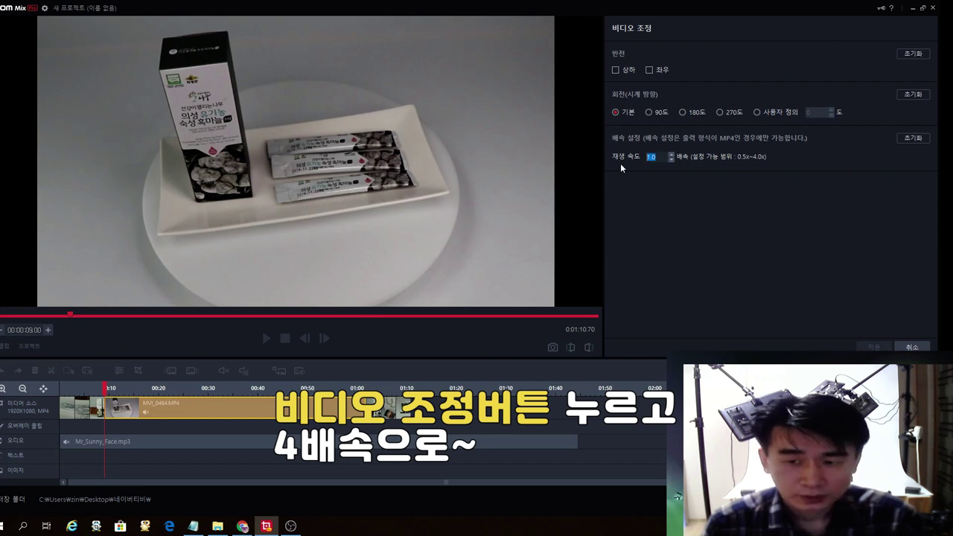
type("3")
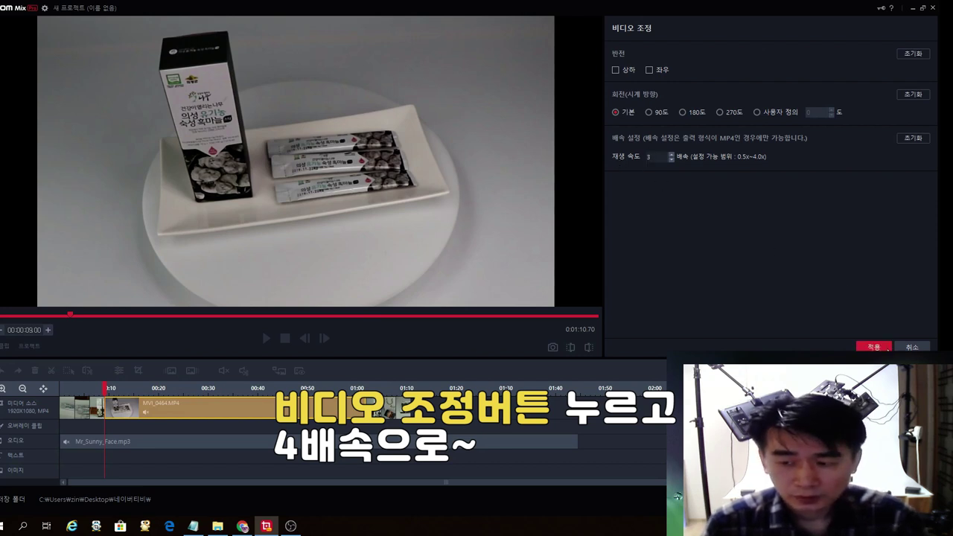
left_click(886, 347)
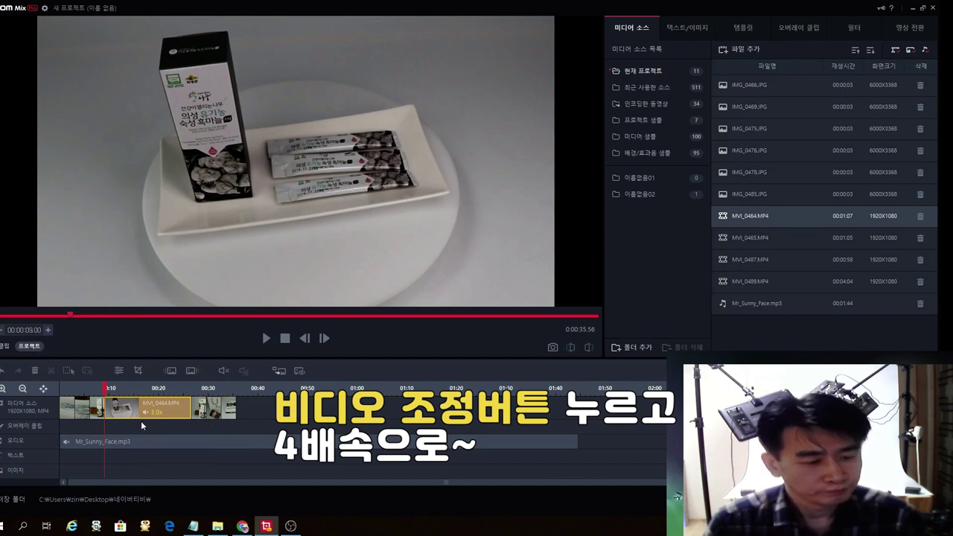
key("space")
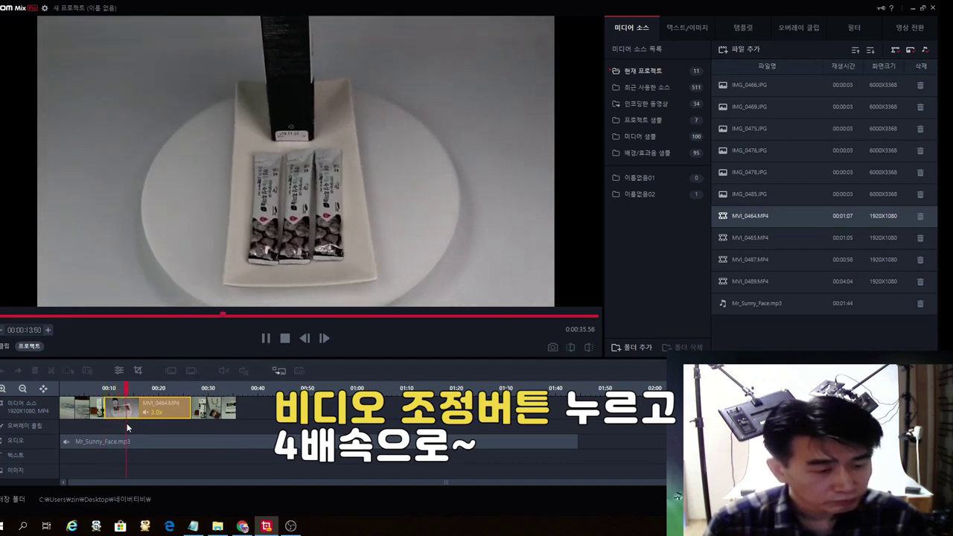
key("space")
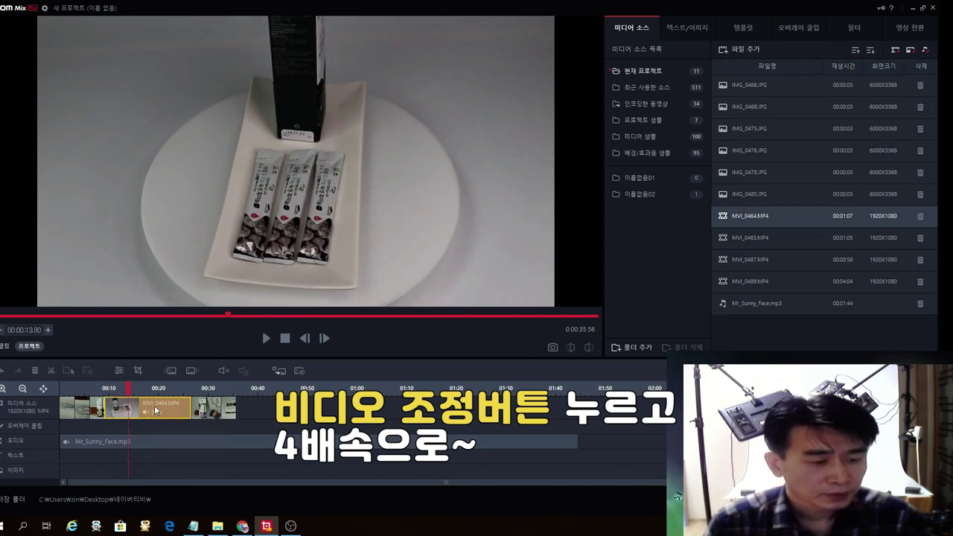
Step: Set the MVI_0464 clip's playback speed to 4x and apply it
left_click(155, 410)
left_click(118, 370)
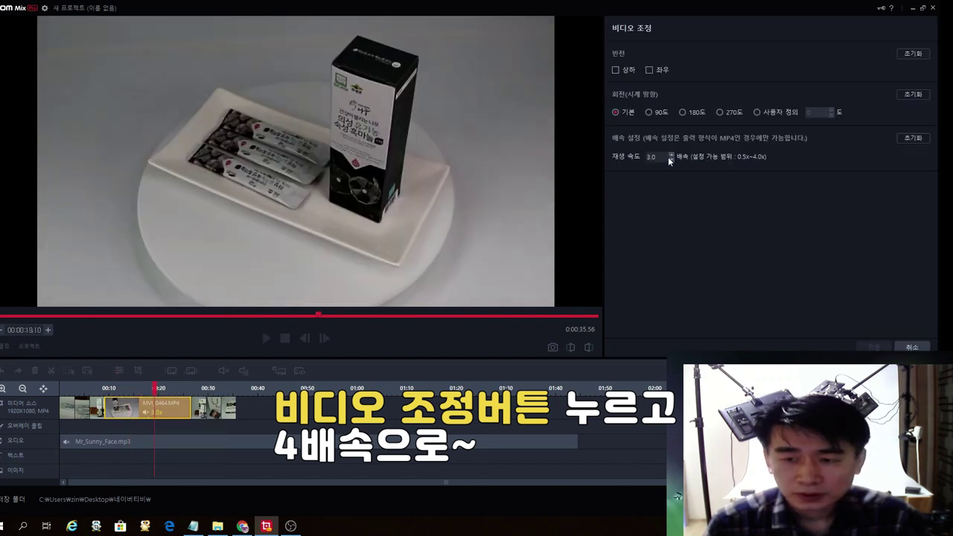
type("4")
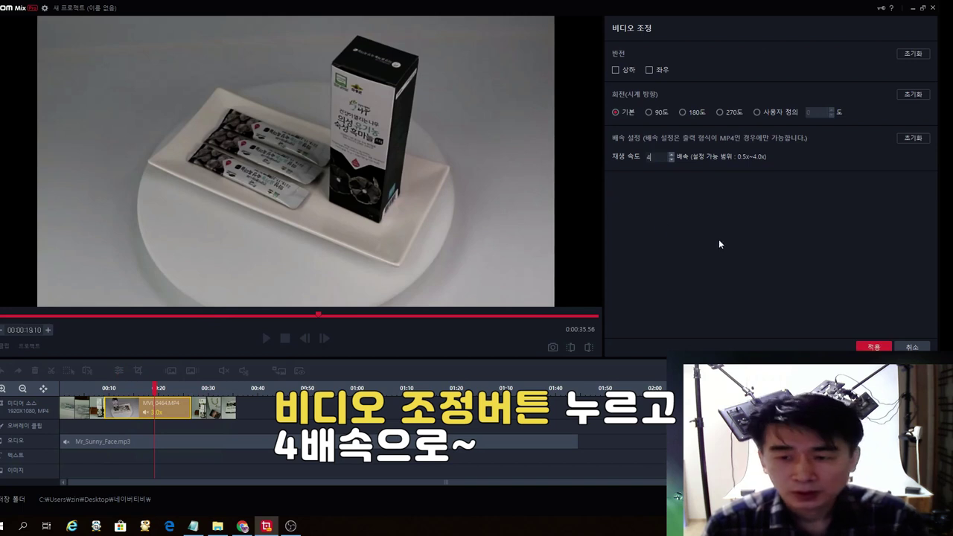
left_click(863, 347)
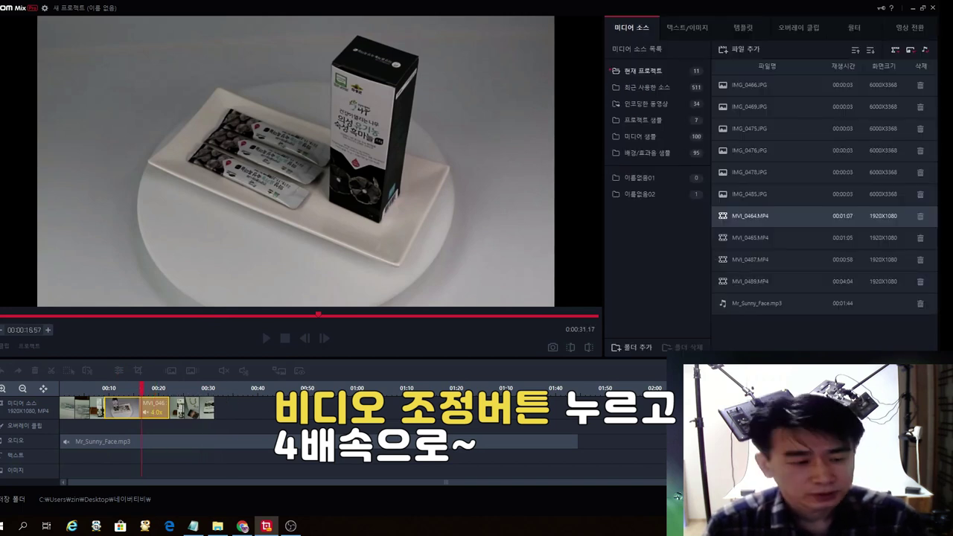
Step: Insert MVI_0465.MP4 on the media source track directly after the MVI_0464 clip
left_click(170, 410)
left_click_drag(742, 238, 223, 415)
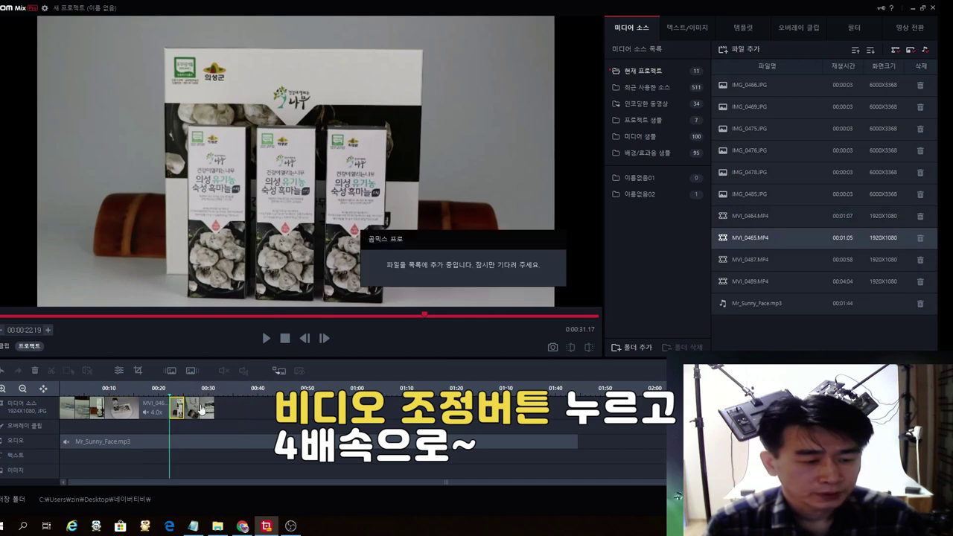
left_click(304, 338)
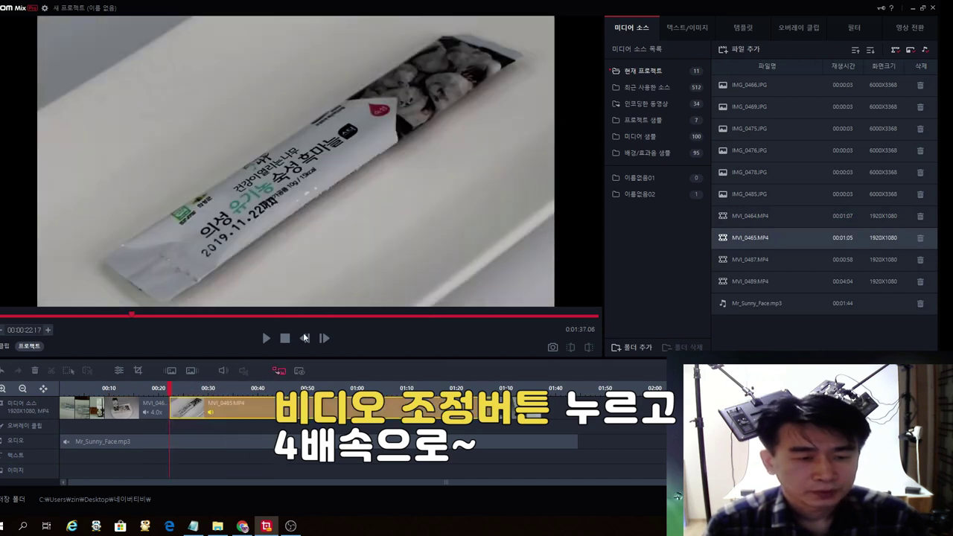
Step: Split the MVI_0465 clip at about 00:00:30.19 and delete its opening part
left_click(220, 427)
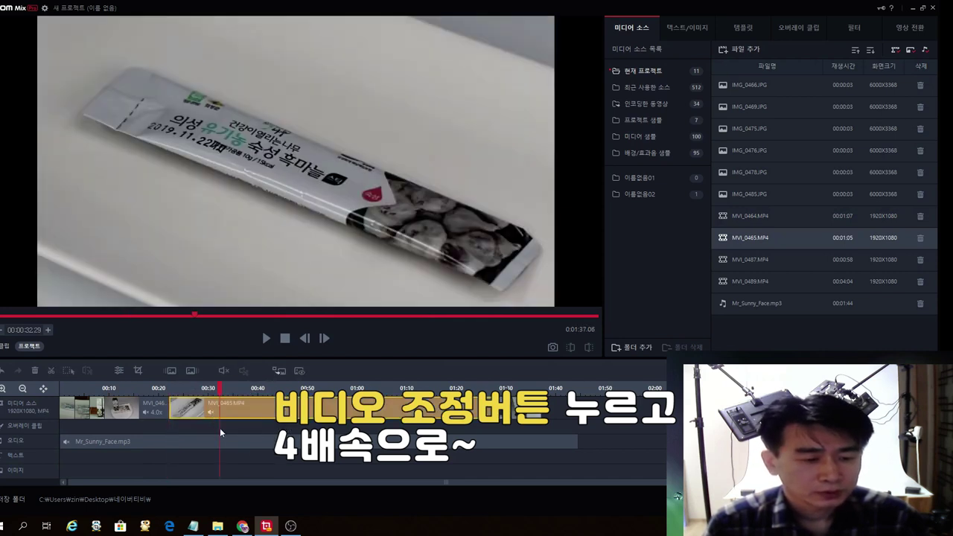
left_click(209, 427)
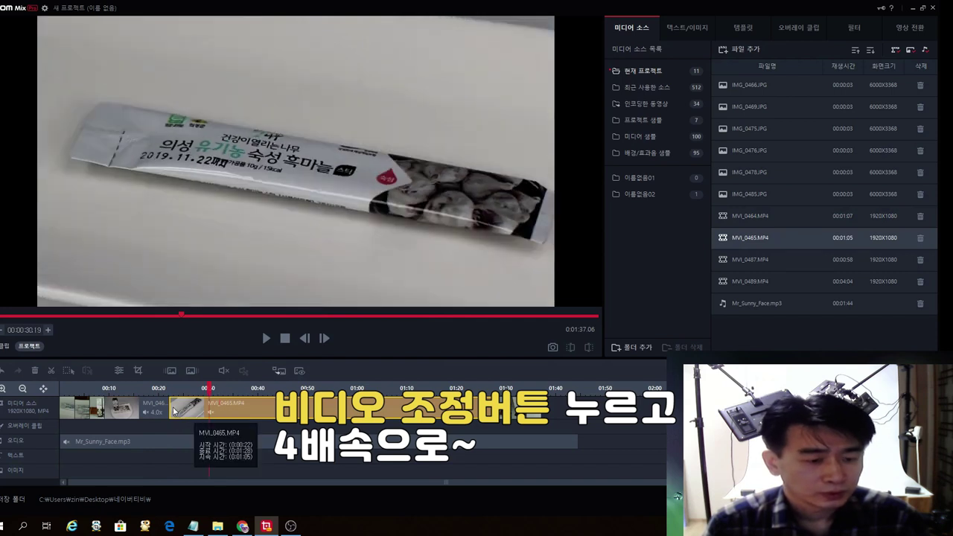
left_click(51, 373)
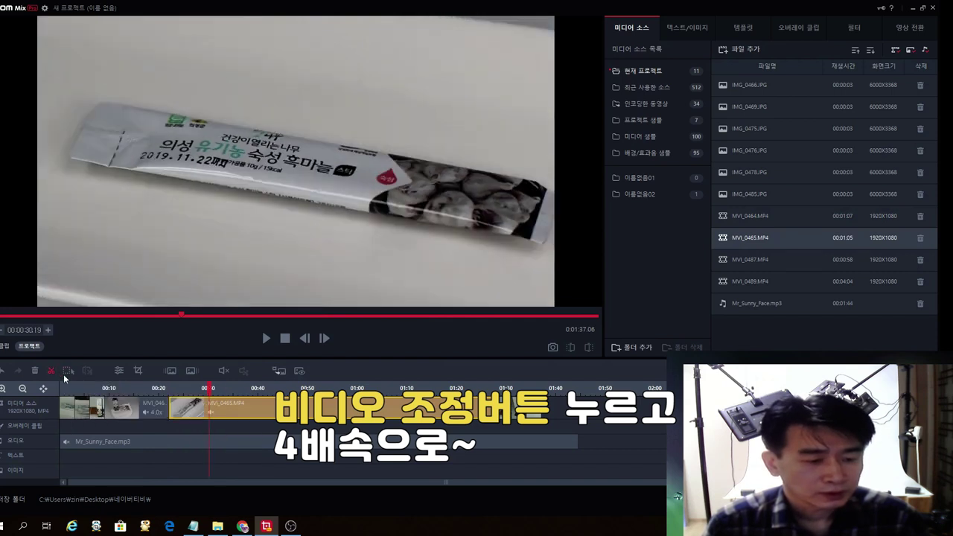
left_click(196, 413)
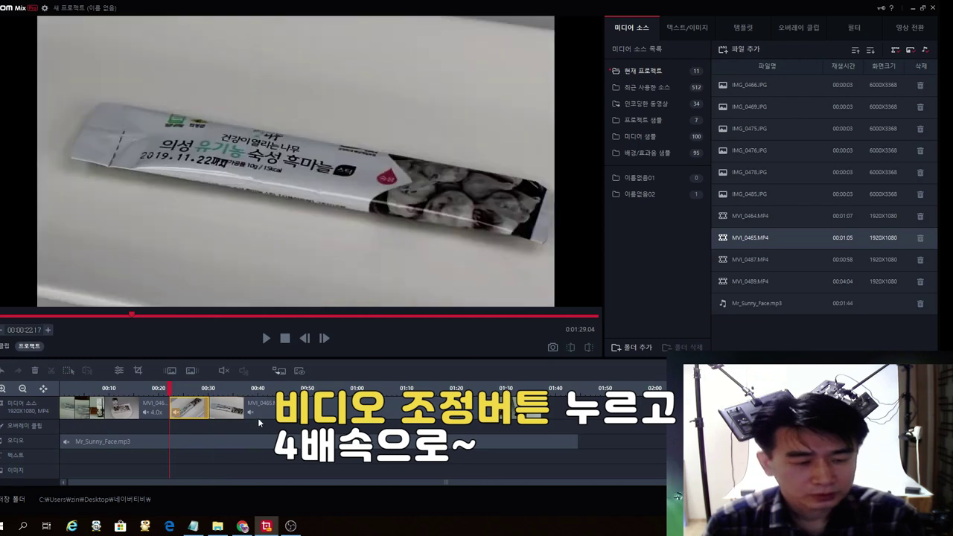
key("Delete")
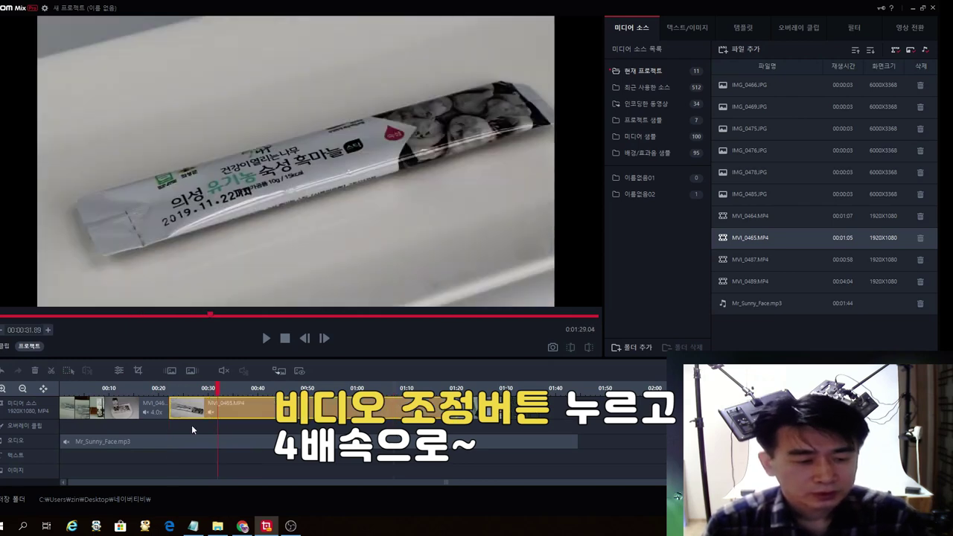
Step: Find the end of the turntable rotation in the MVI_0465 clip and cut off everything after about 00:01:09.79
left_click_drag(217, 425, 344, 424)
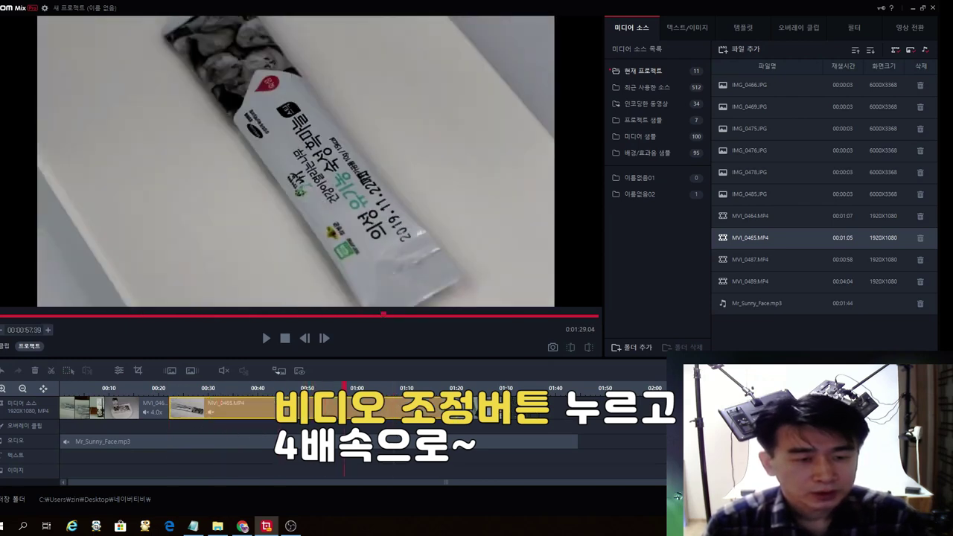
left_click(388, 439)
left_click(385, 414)
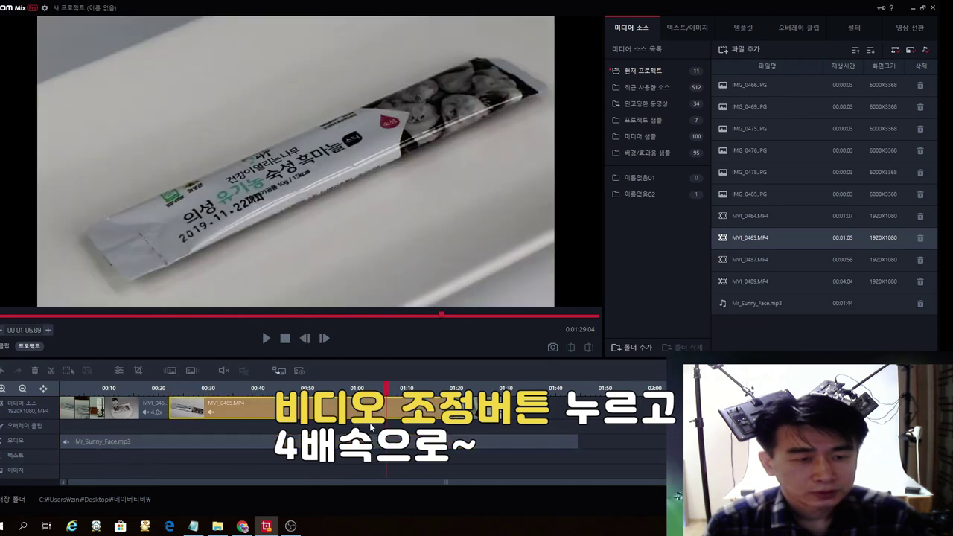
left_click(366, 425)
left_click(394, 426)
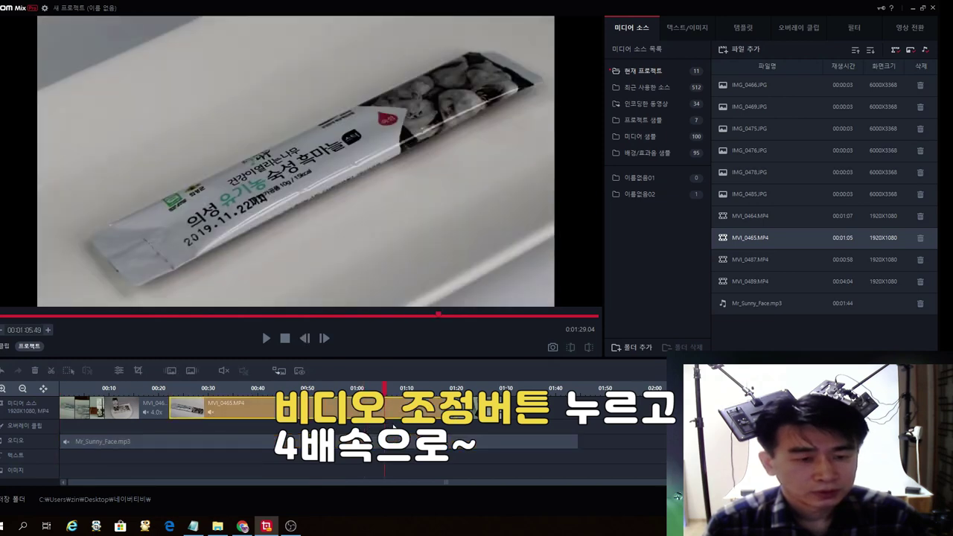
left_click(406, 428)
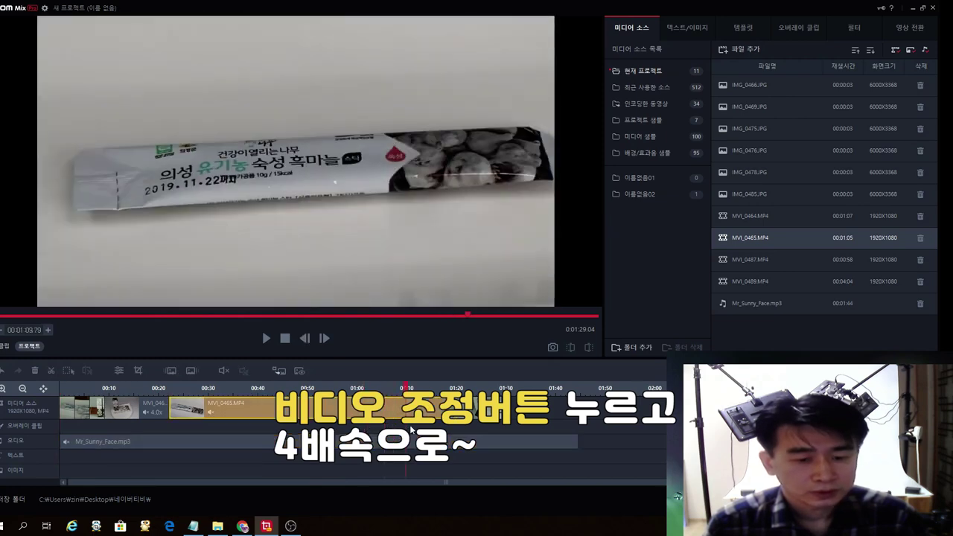
left_click(99, 375)
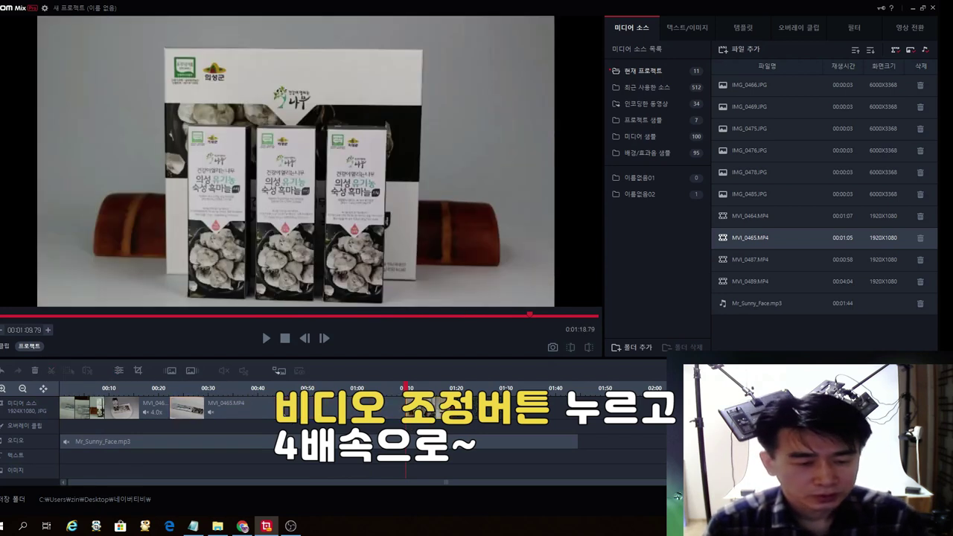
Step: Set the trimmed MVI_0465 clip's playback speed to 4x and apply it
left_click(178, 408)
left_click(118, 371)
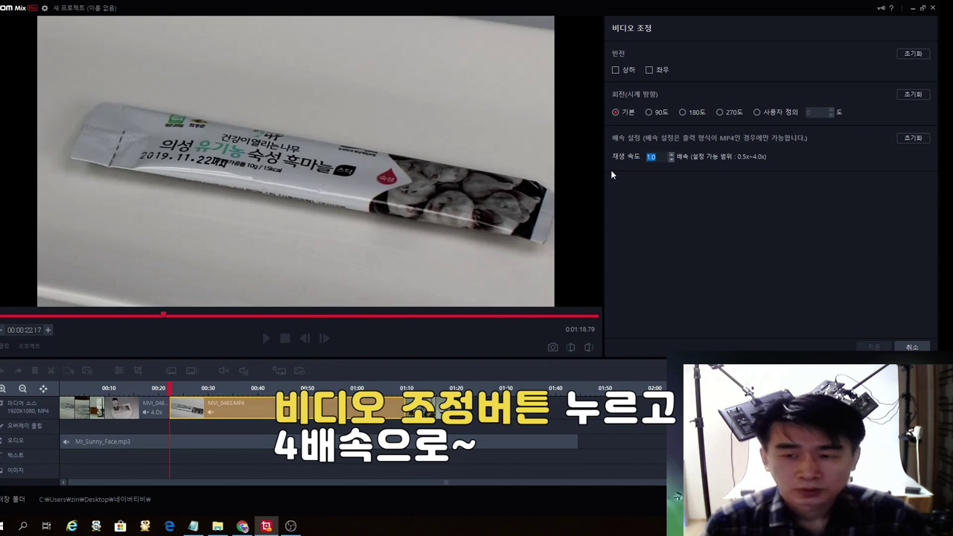
type("4")
left_click(872, 347)
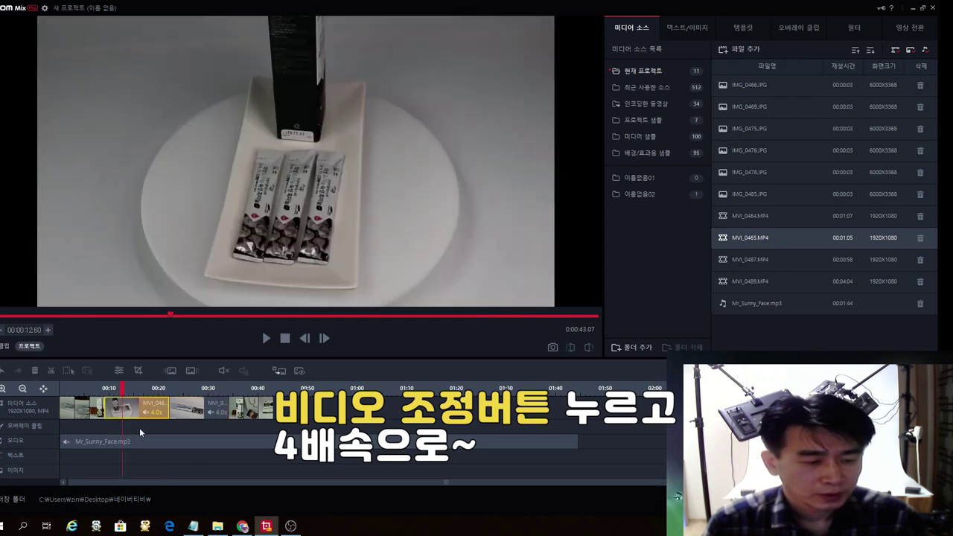
Step: Insert MVI_0487.MP4 on the media source track between the MVI_0464 and MVI_0465 clips
left_click(192, 428)
left_click(171, 428)
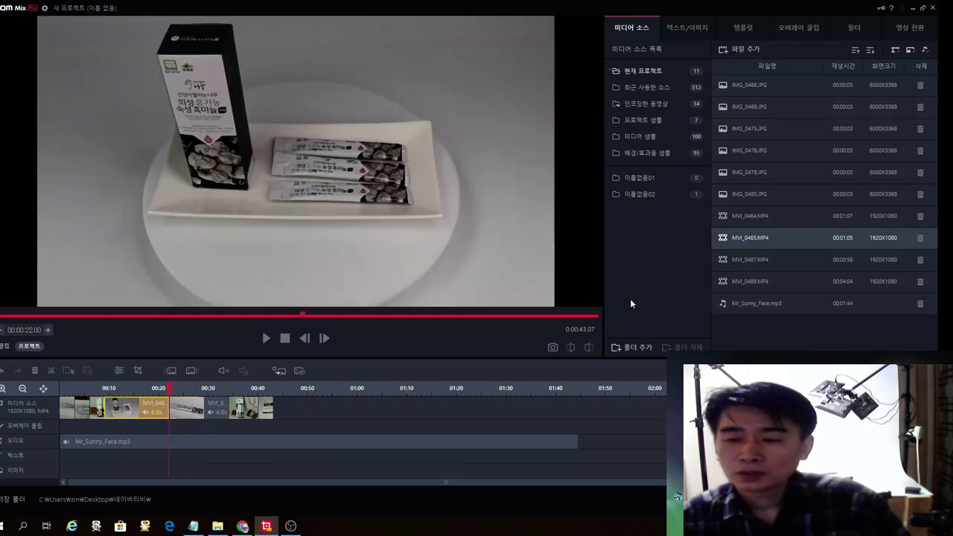
left_click_drag(755, 260, 179, 418)
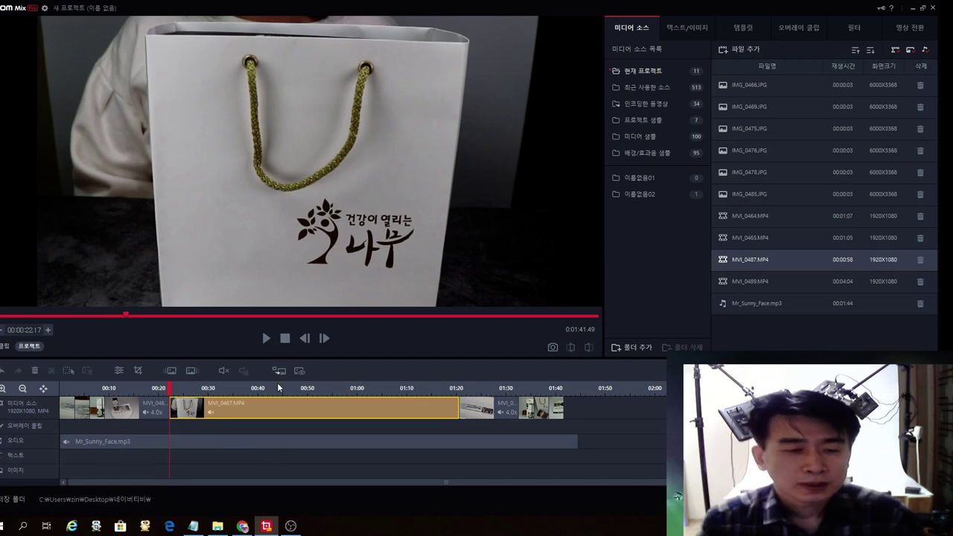
Step: Find where the hands start moving in the MVI_0487 clip, split it at about 00:00:23.09 and delete its opening part
key("space")
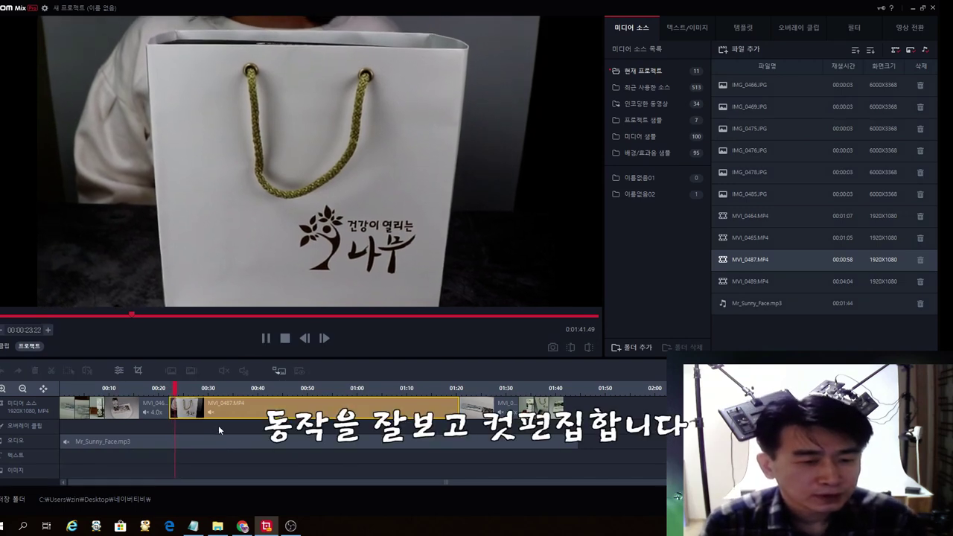
key("space")
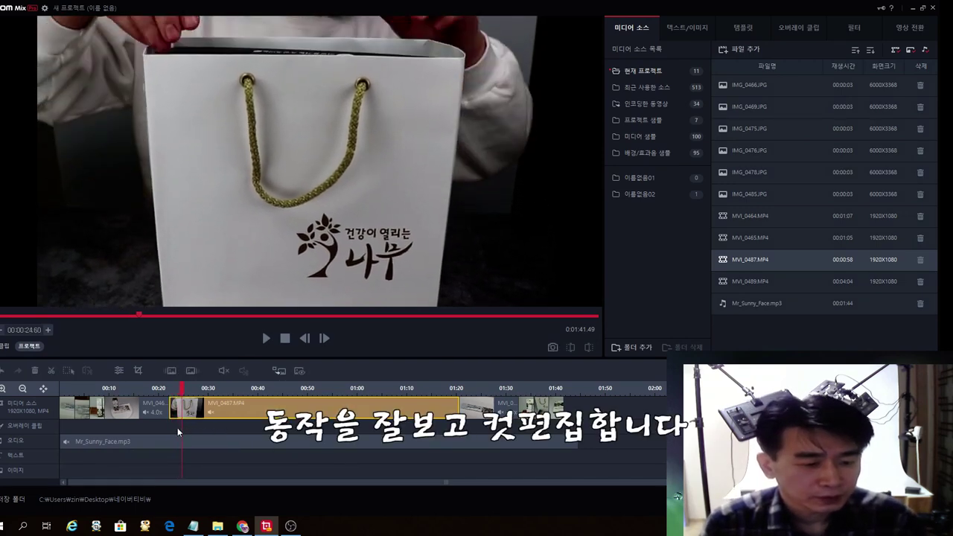
left_click(177, 427)
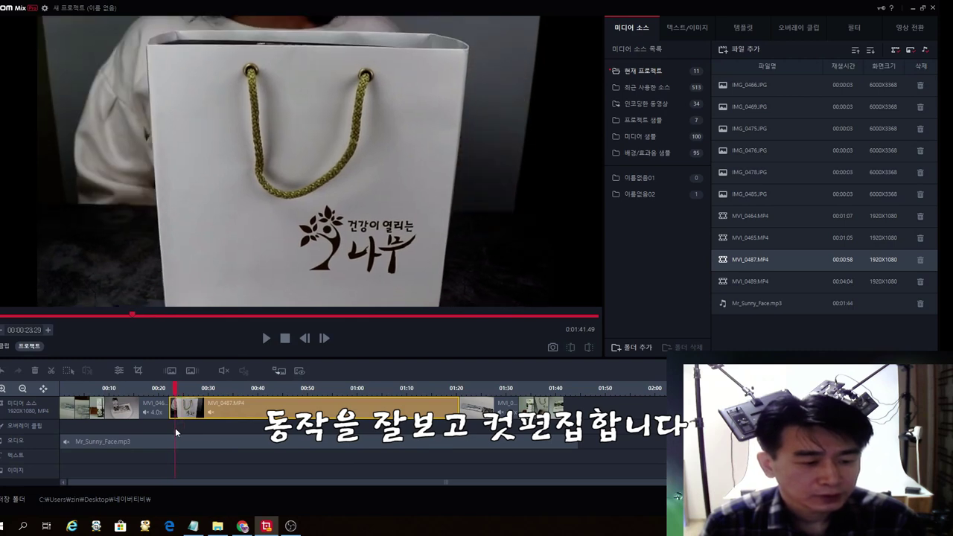
key("space")
left_click(173, 428)
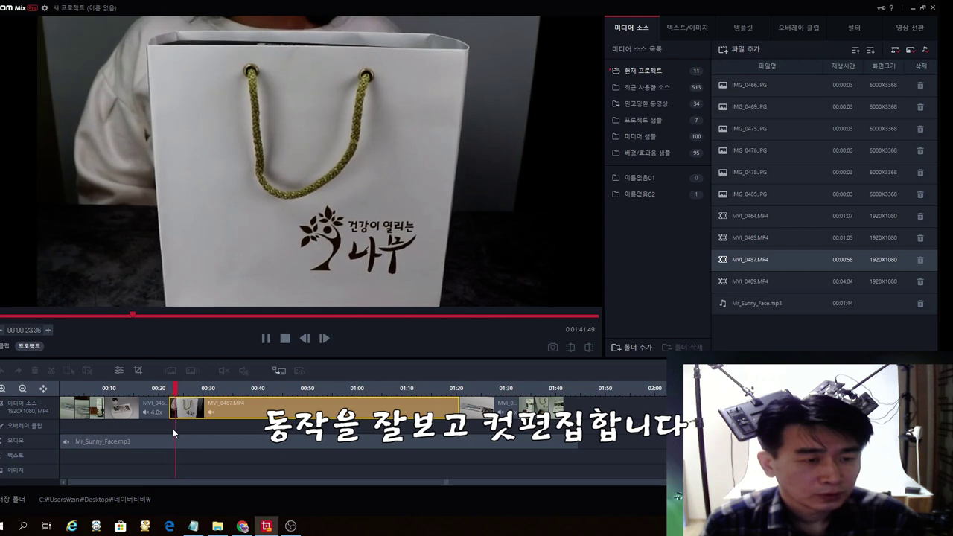
key("space")
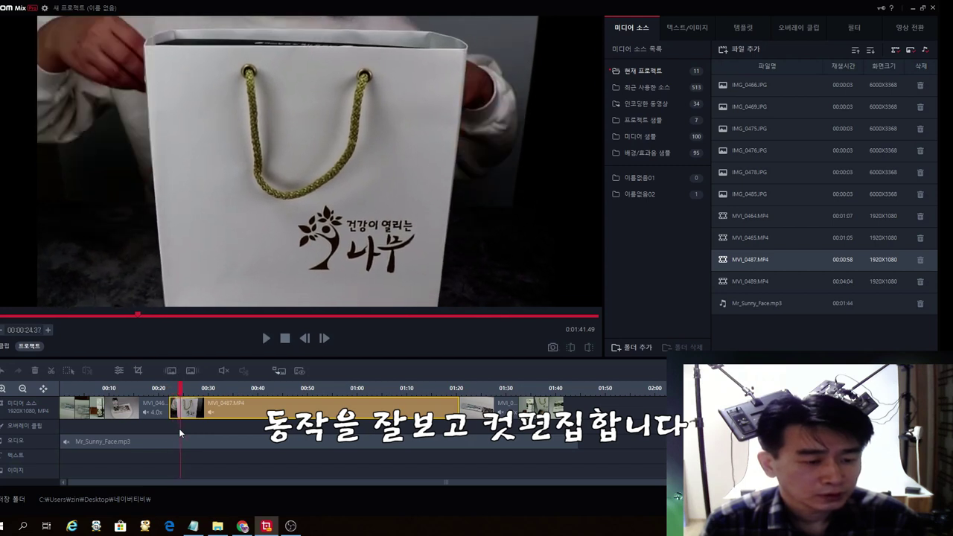
left_click(174, 428)
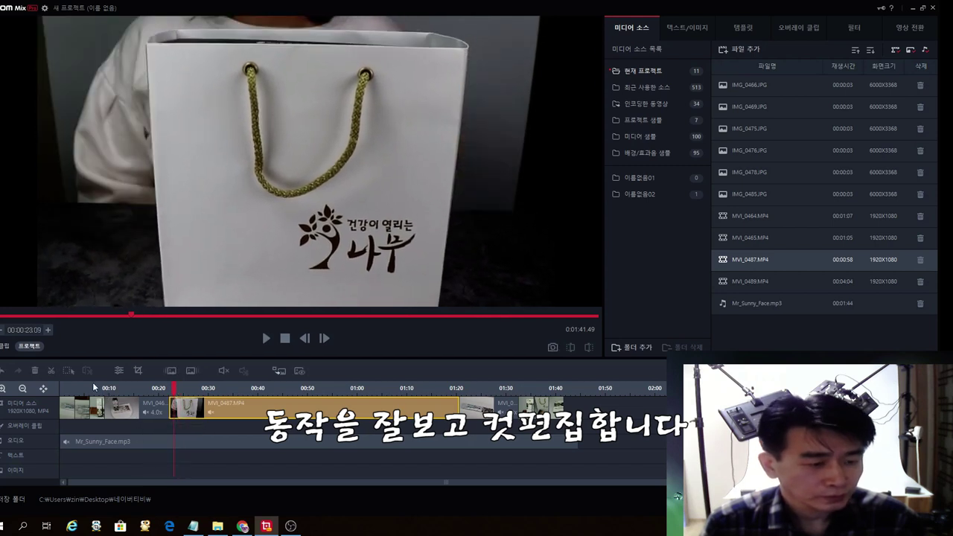
left_click(53, 372)
left_click_drag(172, 414, 181, 431)
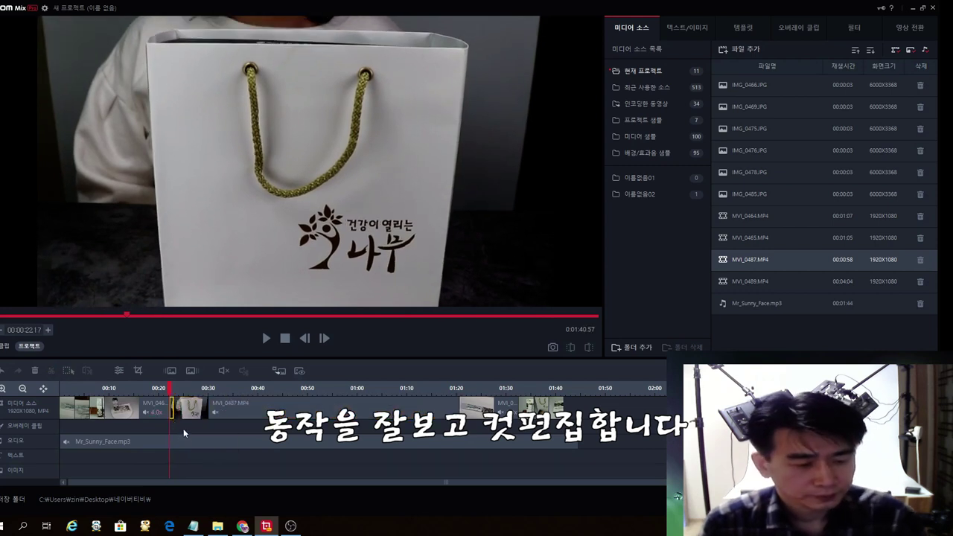
key("Delete")
Step: Play through the MVI_0487 clip to the box being tilted and split it at about 00:00:48.09
key("space")
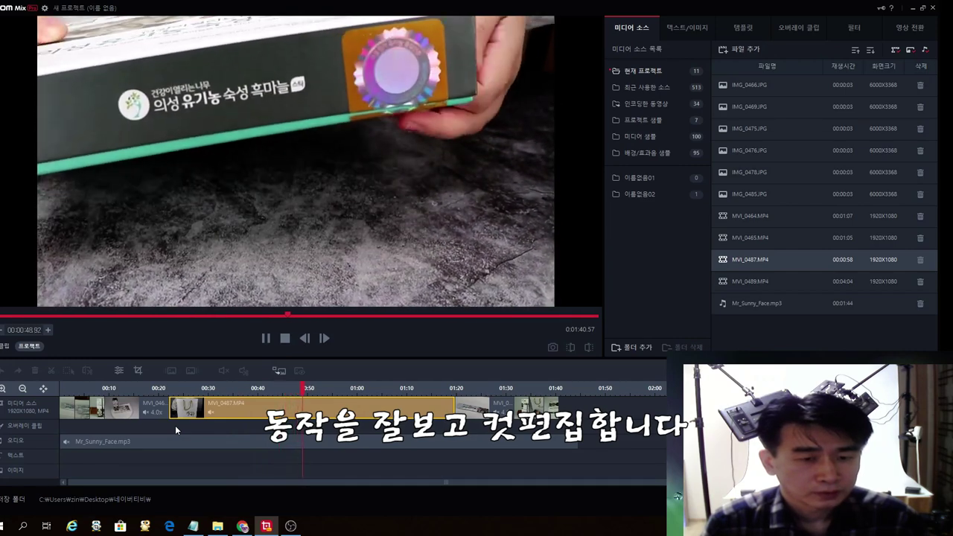
key("space")
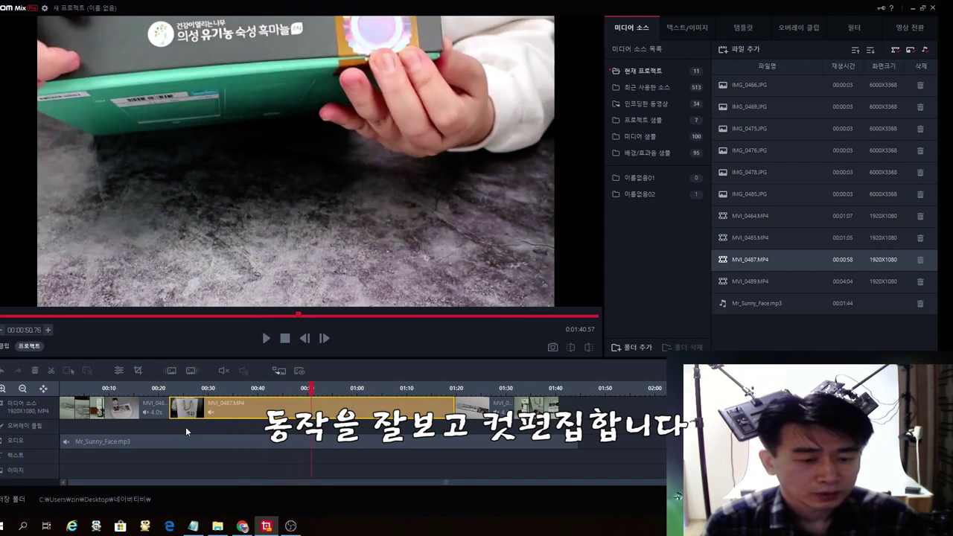
left_click(296, 433)
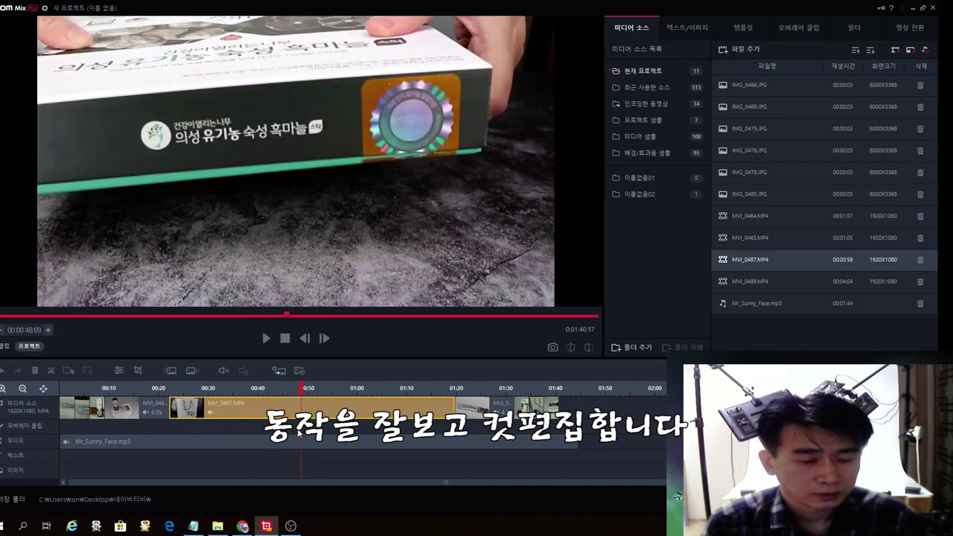
key("space")
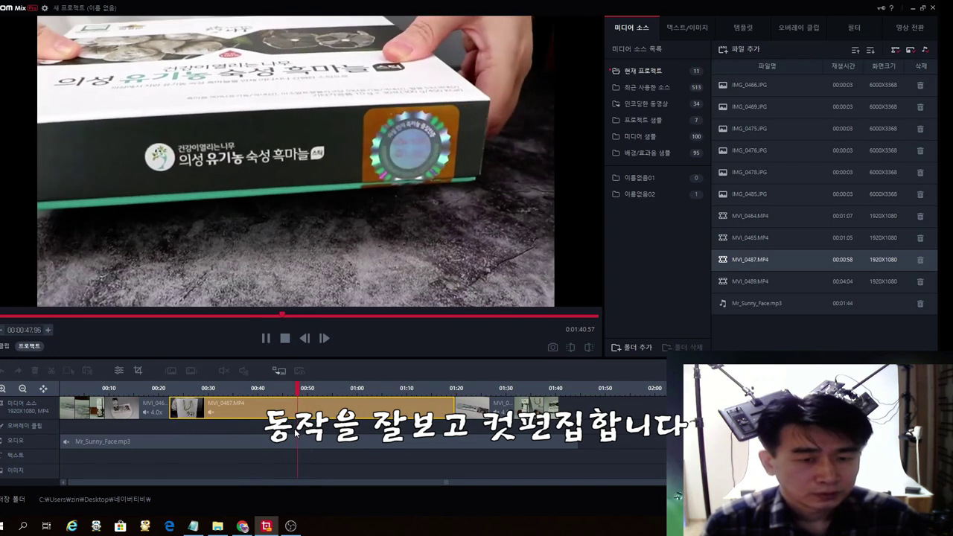
left_click(292, 430)
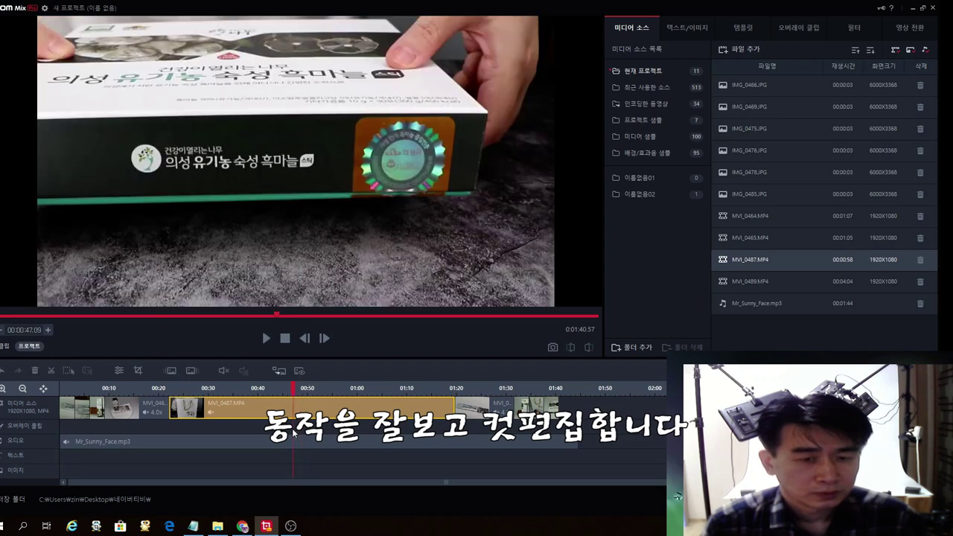
key("space")
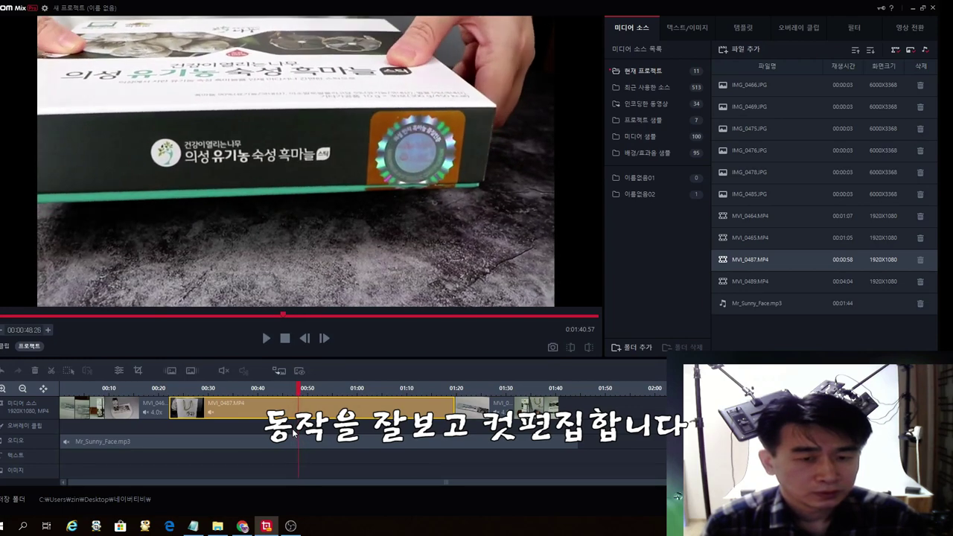
key("space")
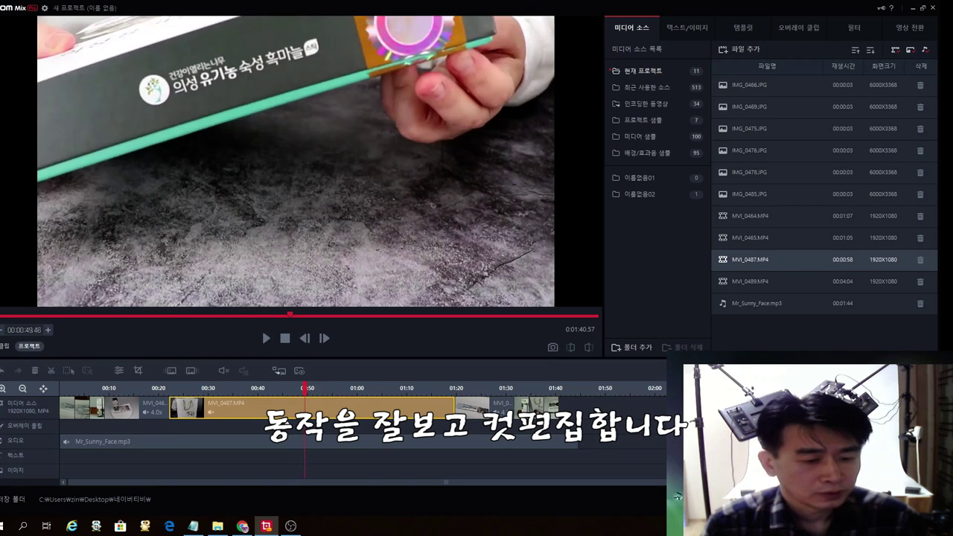
left_click(298, 432)
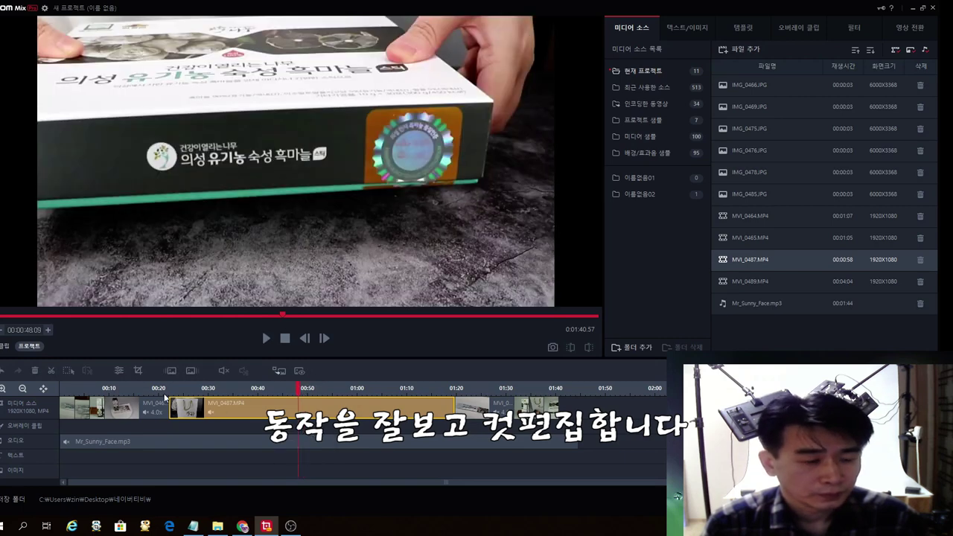
left_click(51, 372)
Step: Skim the part of MVI_0487 after the 00:00:48.09 split and delete that whole part
left_click(311, 421)
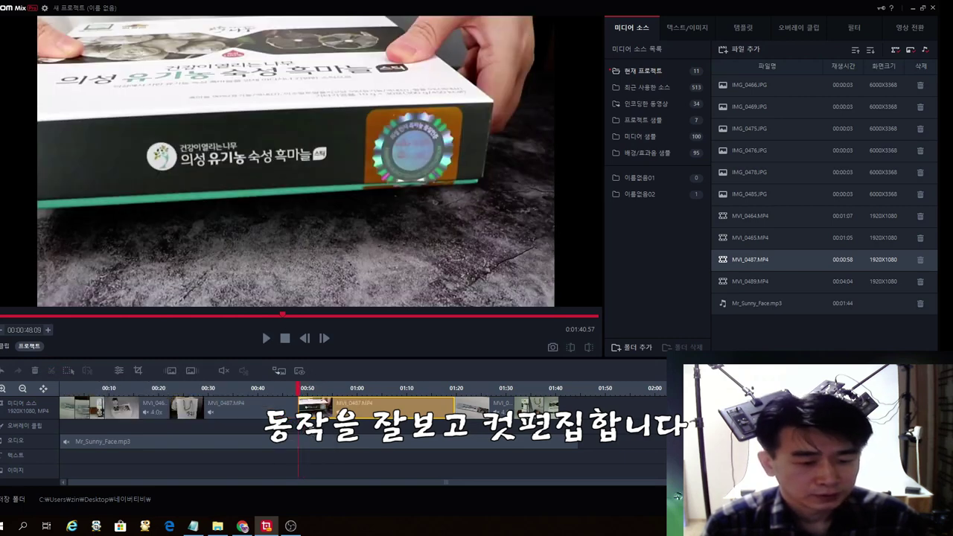
left_click(324, 430)
left_click(348, 432)
left_click(363, 434)
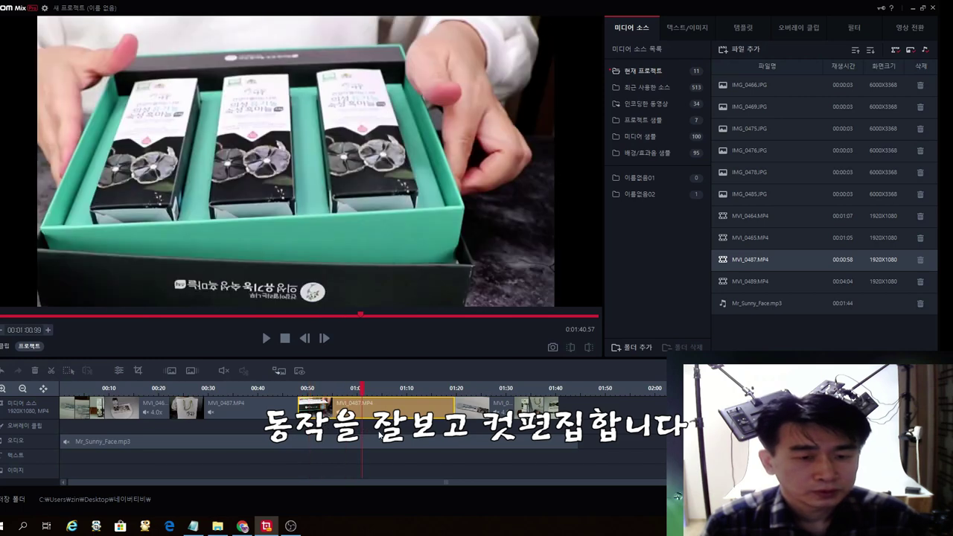
left_click(385, 434)
left_click(402, 434)
left_click(420, 434)
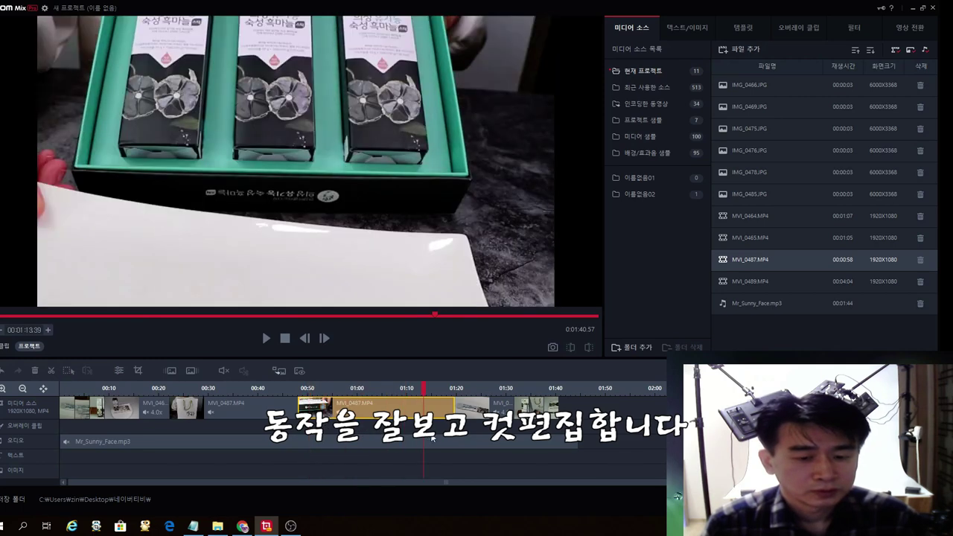
left_click(437, 435)
left_click(440, 435)
left_click(447, 435)
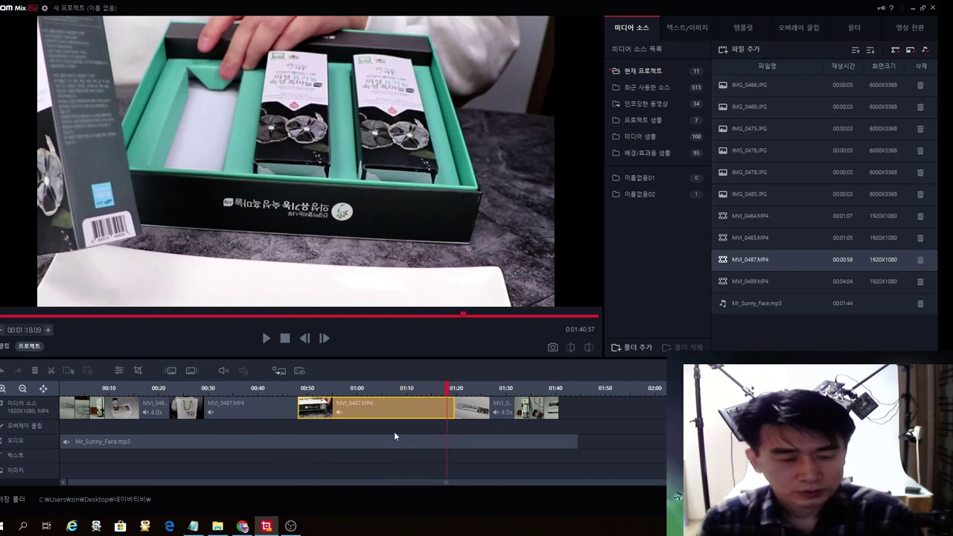
left_click(379, 434)
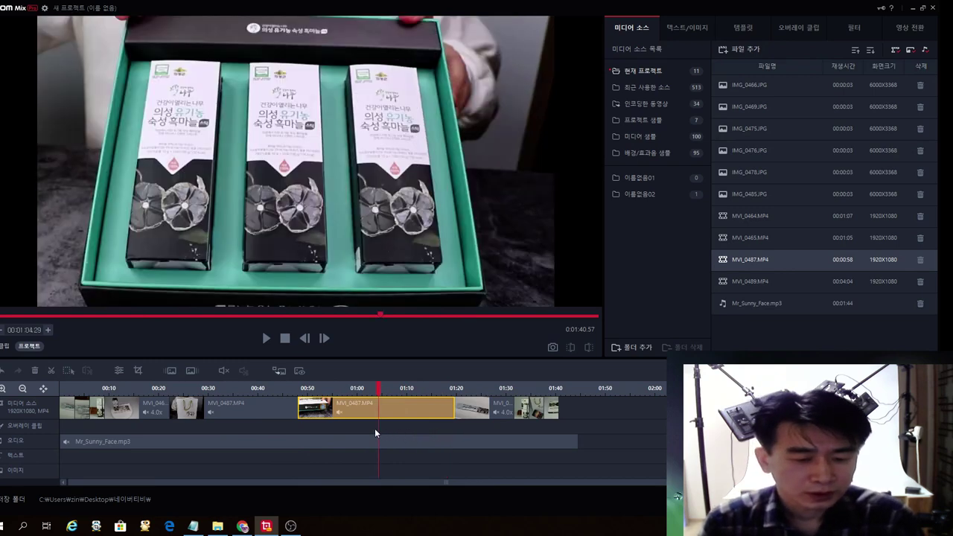
key("ctrl+z")
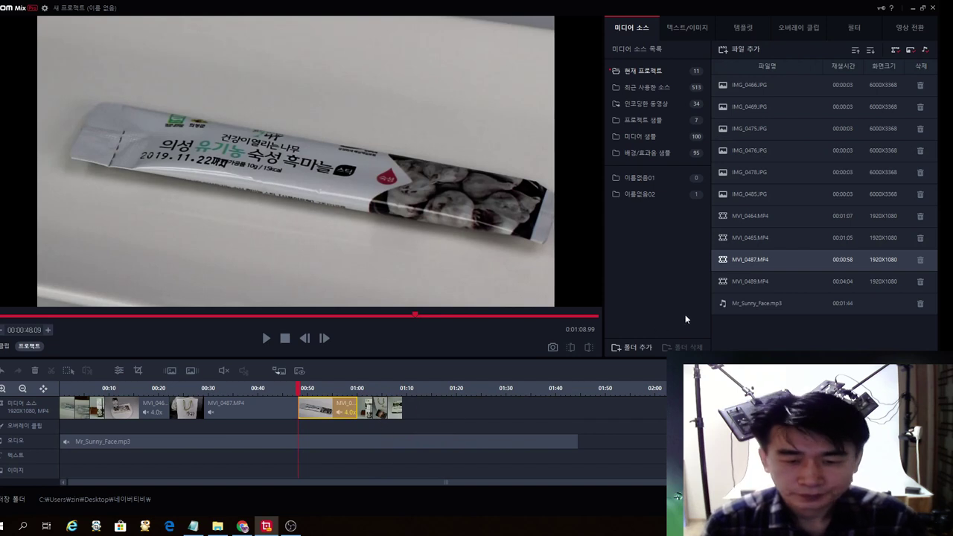
Step: Insert MVI_0489.MP4 on the media source track directly after the trimmed MVI_0487 clip and mute its sound
left_click(754, 281)
left_click_drag(754, 281, 325, 419)
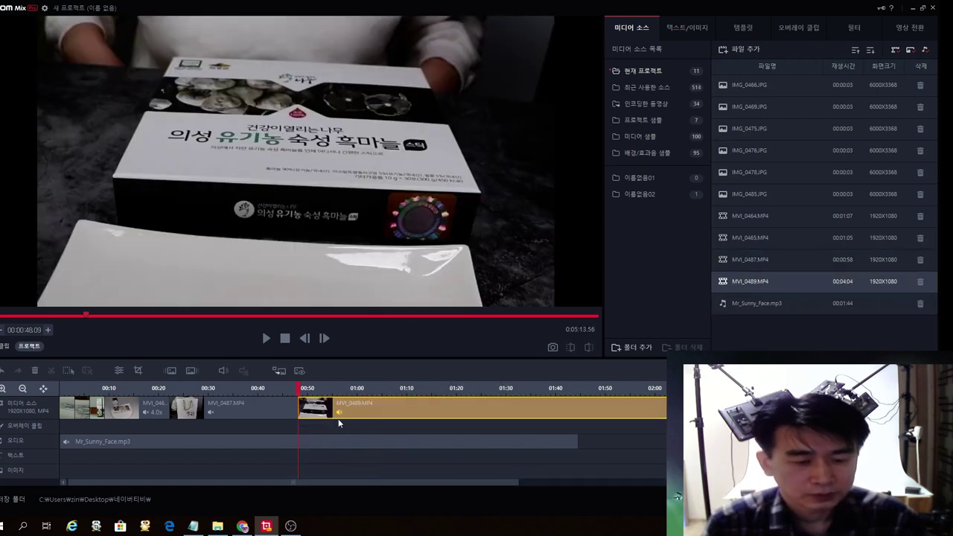
Step: Skim the MVI_0489 clip, split it at about 00:00:49.69 where the hands reach the box, and delete its opening part
key("space")
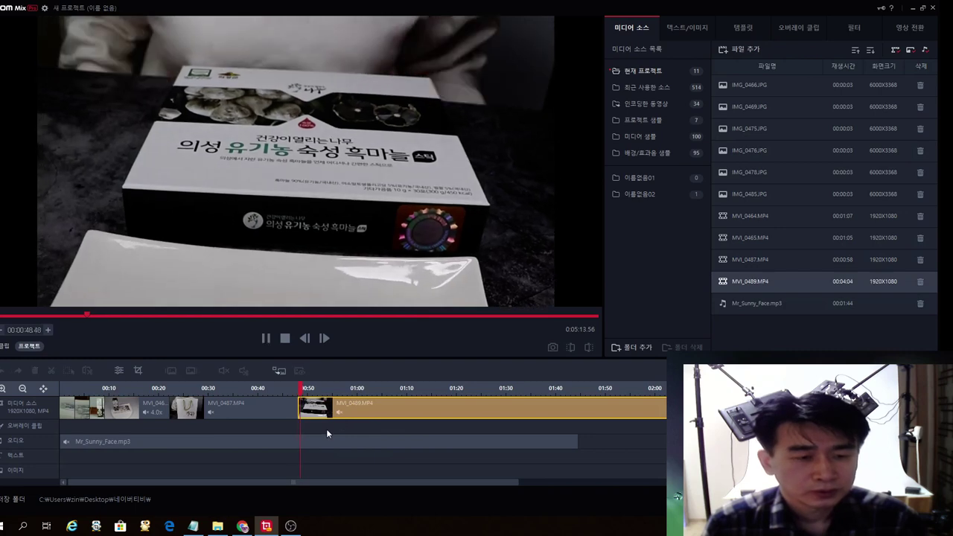
left_click(361, 432)
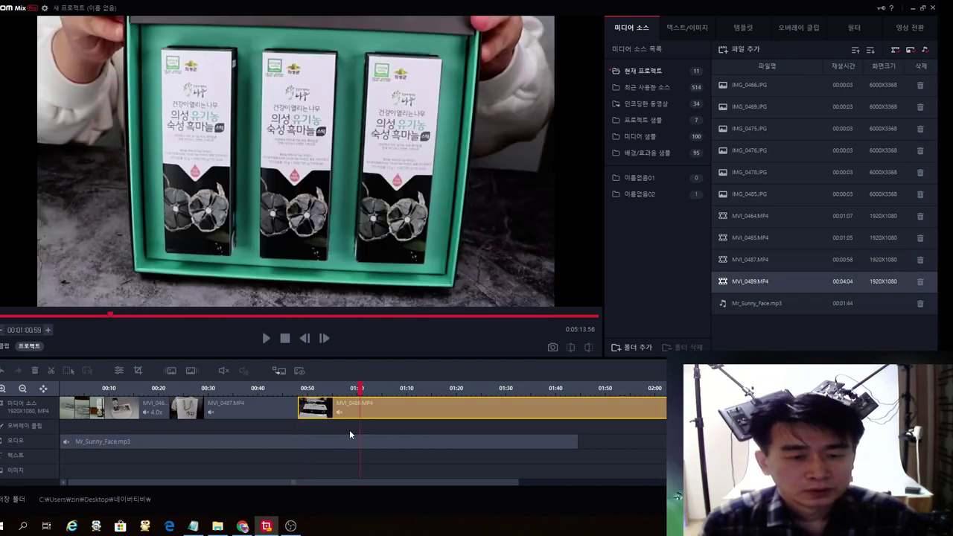
left_click(485, 430)
left_click(538, 429)
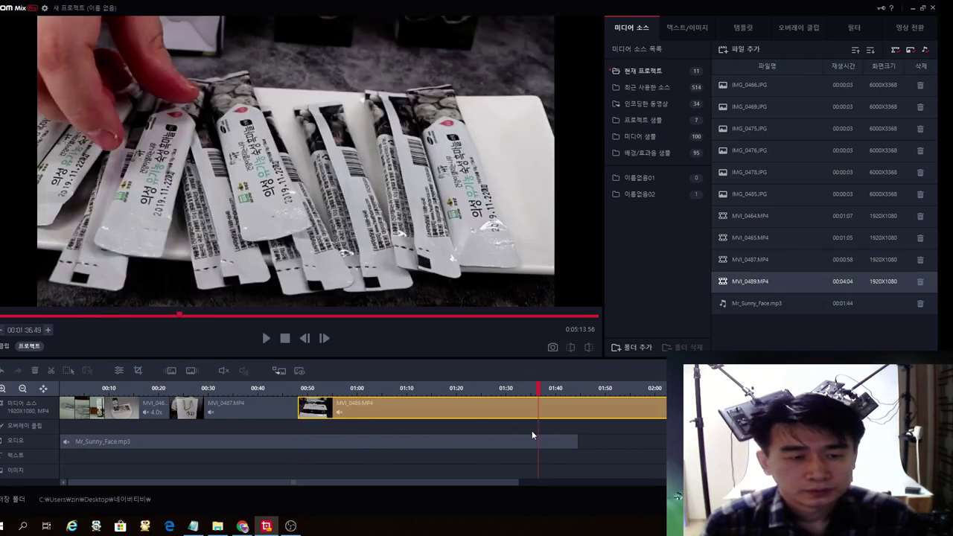
left_click_drag(306, 424, 421, 429)
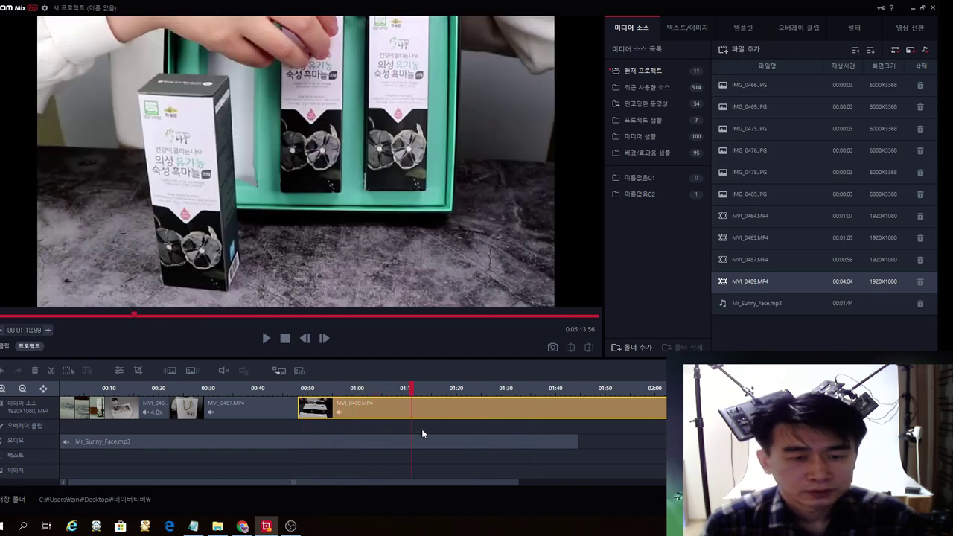
left_click(305, 428)
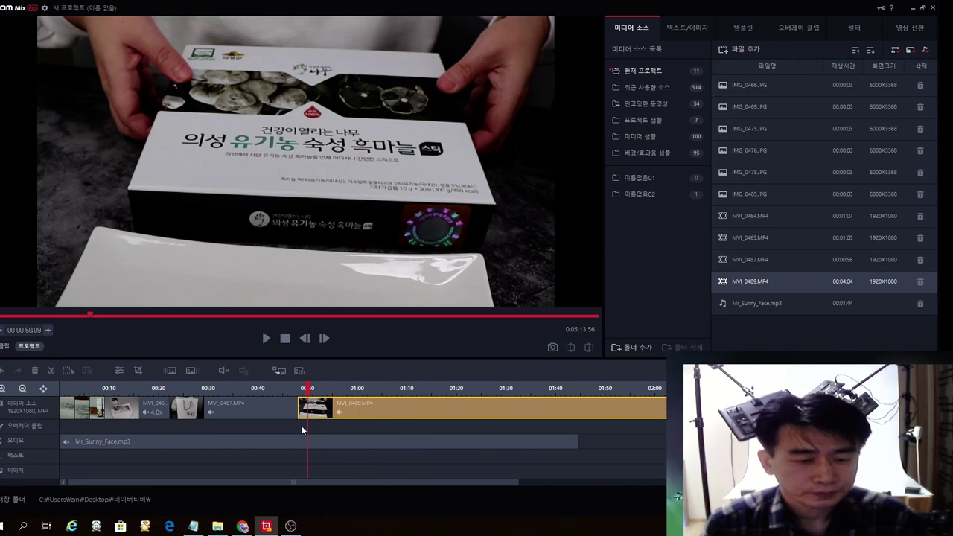
key("space")
left_click(306, 424)
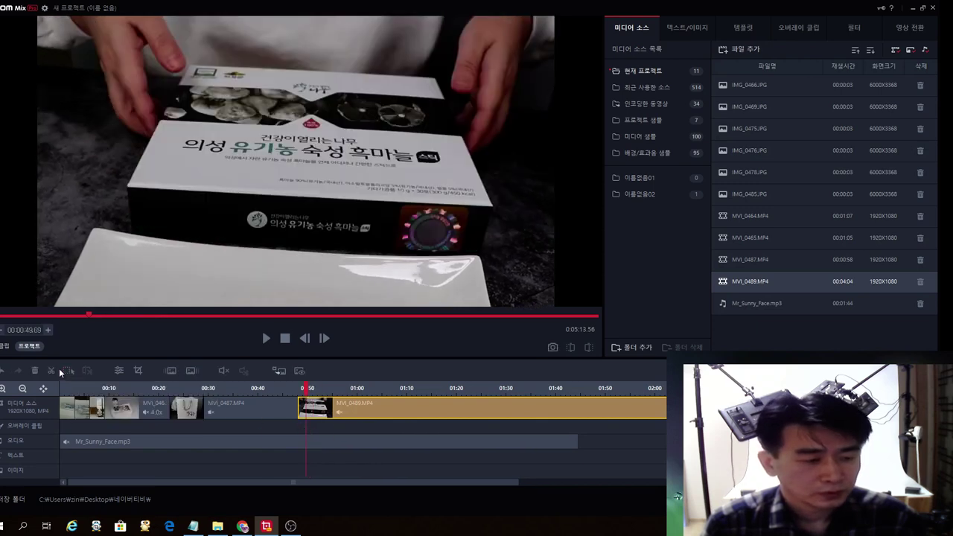
left_click(302, 408)
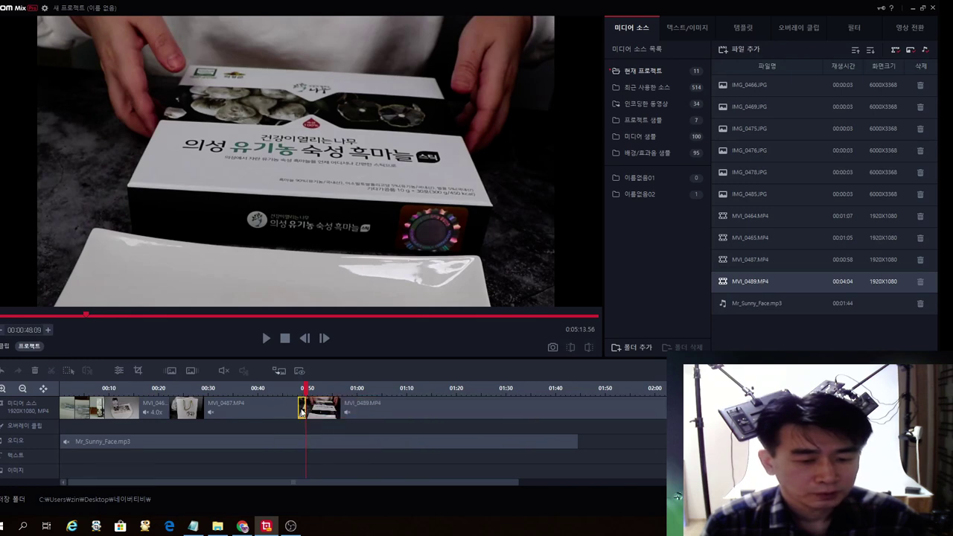
key("Delete")
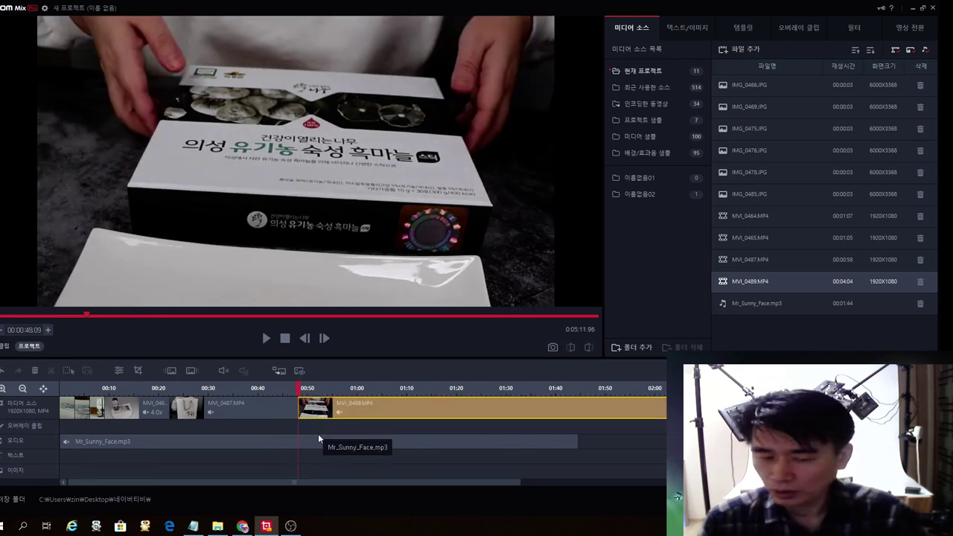
Step: Find the hesitant movement while the opened gift box is held up in MVI_0489 and split the clip at about 00:00:55.69
key("space")
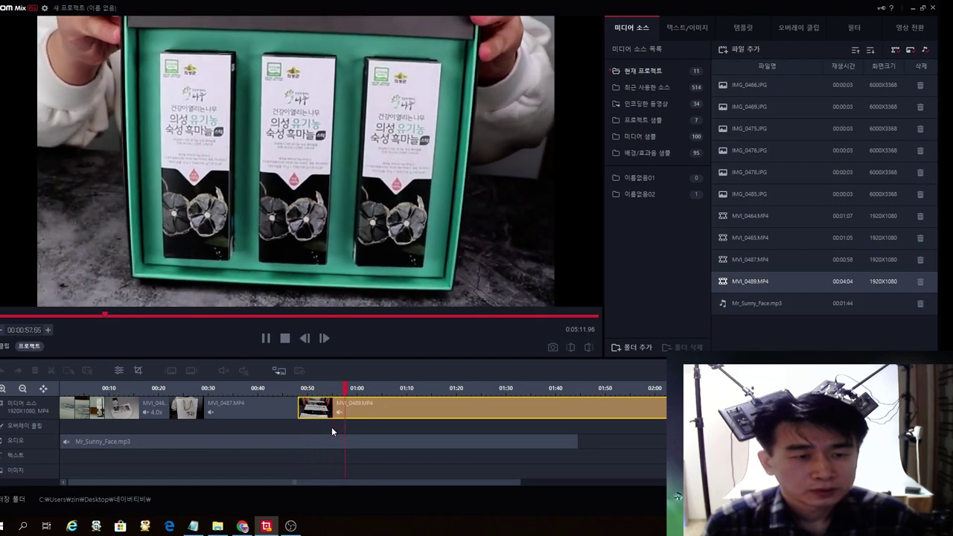
key("space")
left_click(334, 425)
key("space")
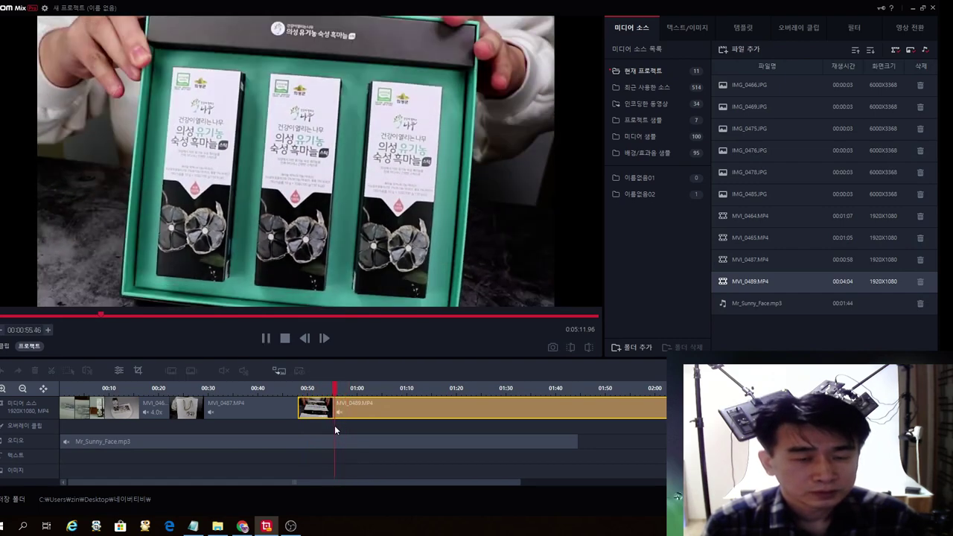
left_click(327, 426)
key("space")
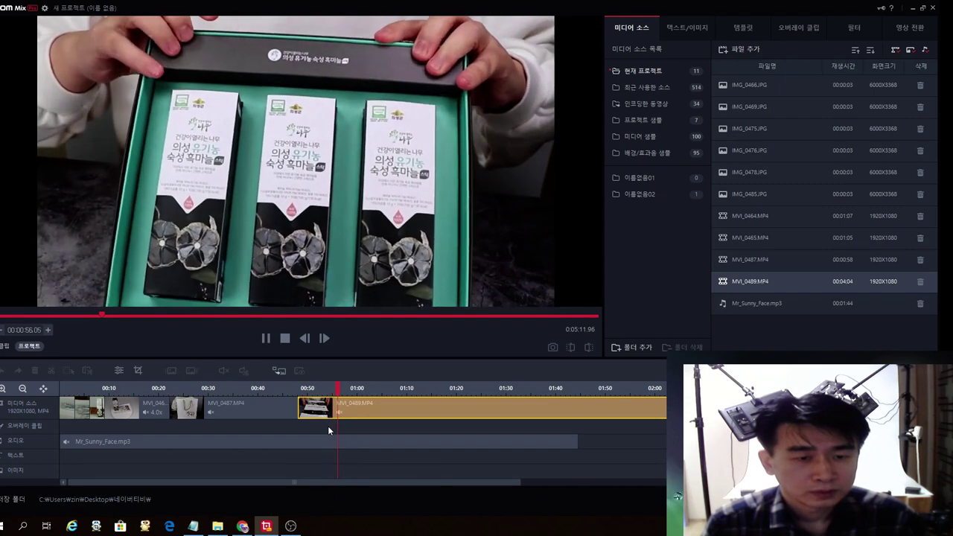
key("space")
left_click(335, 426)
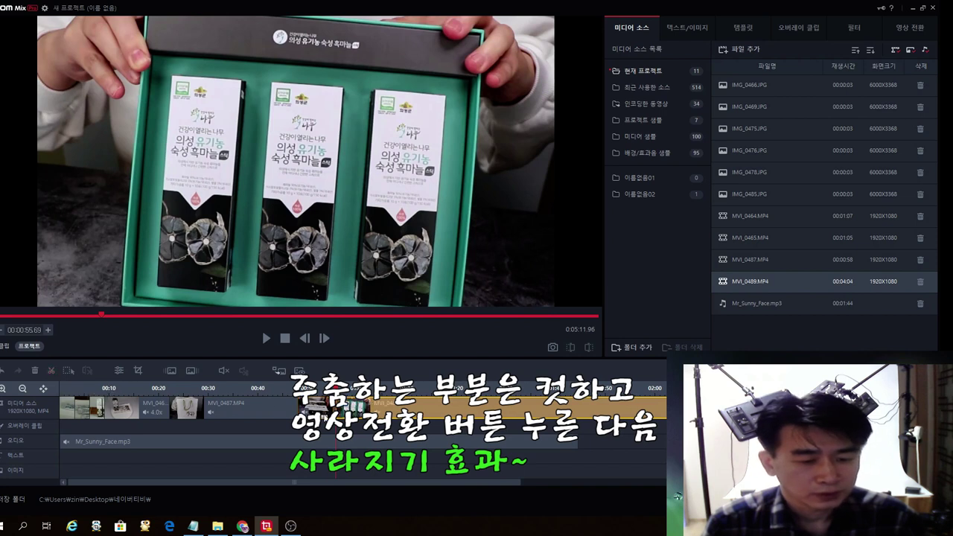
Step: Apply the 사라지기 transition with a 1.00-second duration to the MVI_0489 part after the 00:00:55.69 split and replay the join
left_click(920, 29)
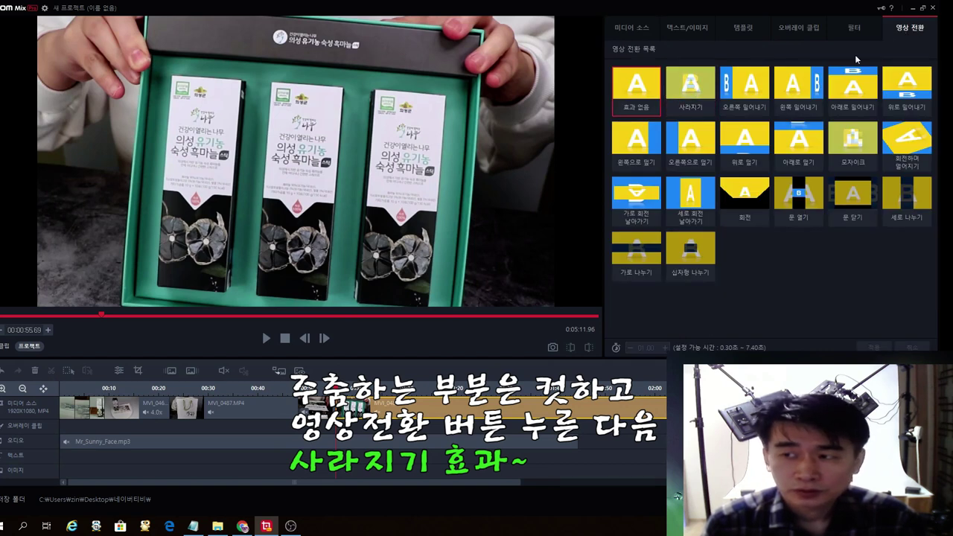
left_click(683, 96)
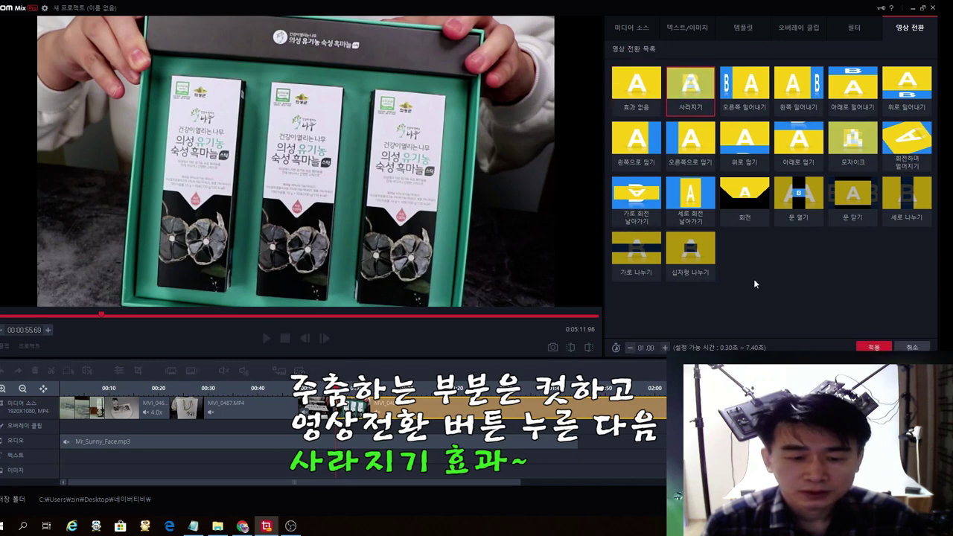
left_click(873, 346)
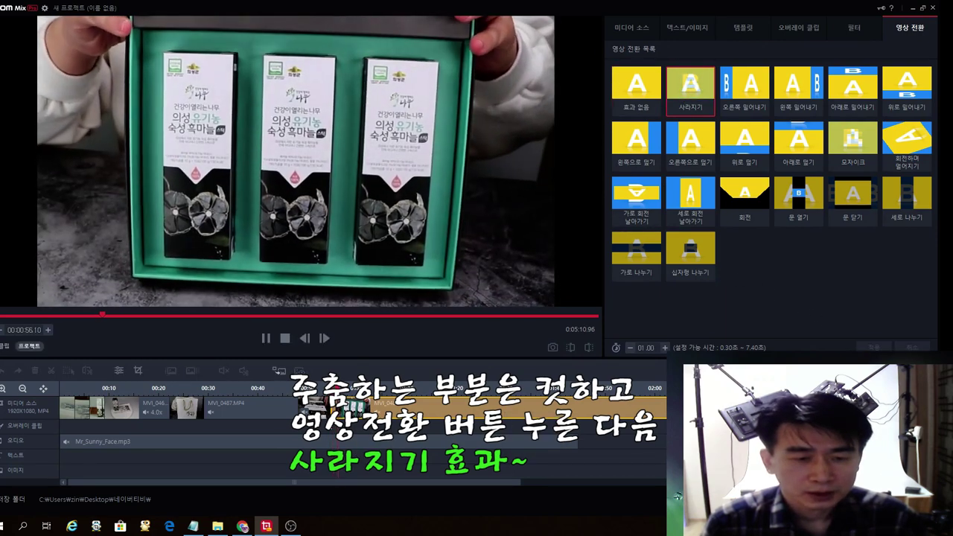
left_click(330, 431)
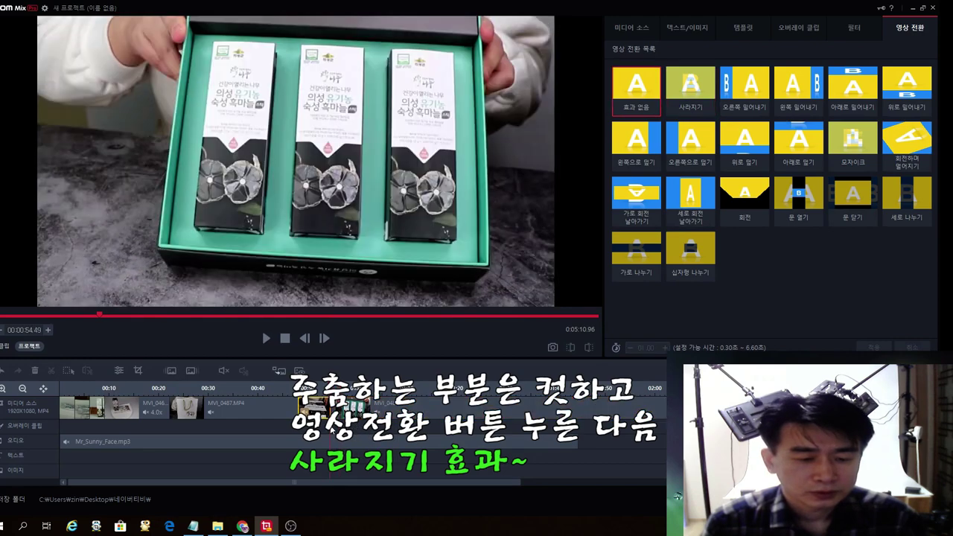
left_click(387, 408)
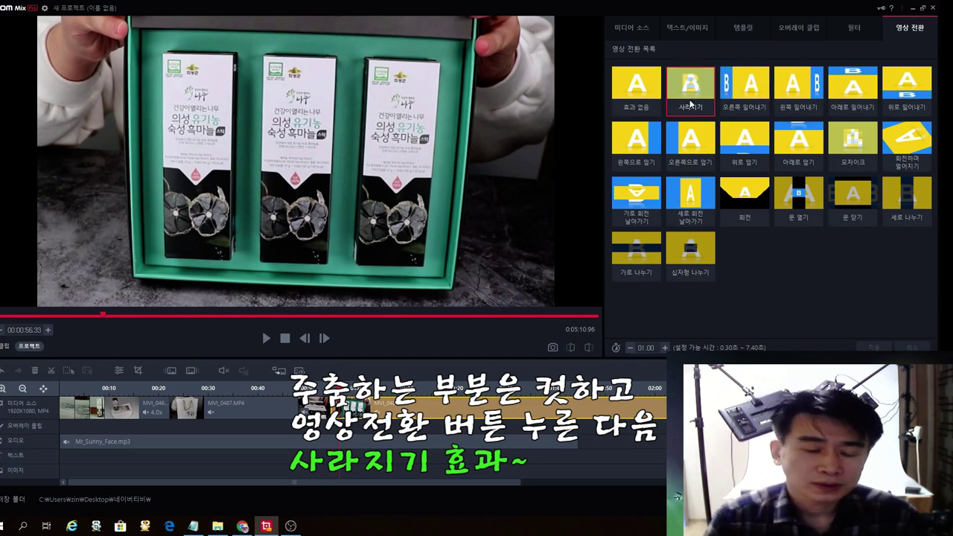
Step: Split MVI_0489 at about 00:01:18.59, where three product boxes stand upright, and apply the 1.00-second 사라지기 transition to the part after it
key("space")
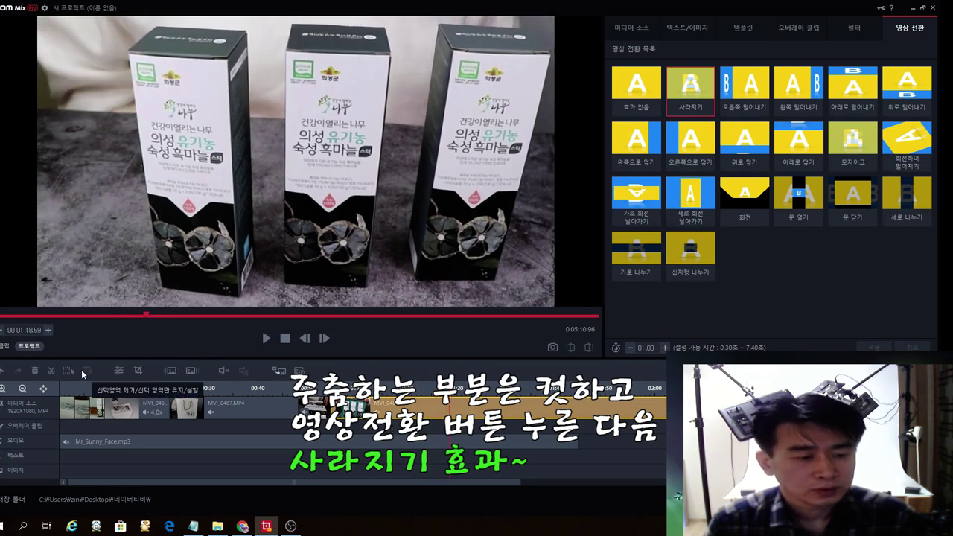
left_click(49, 369)
left_click(690, 83)
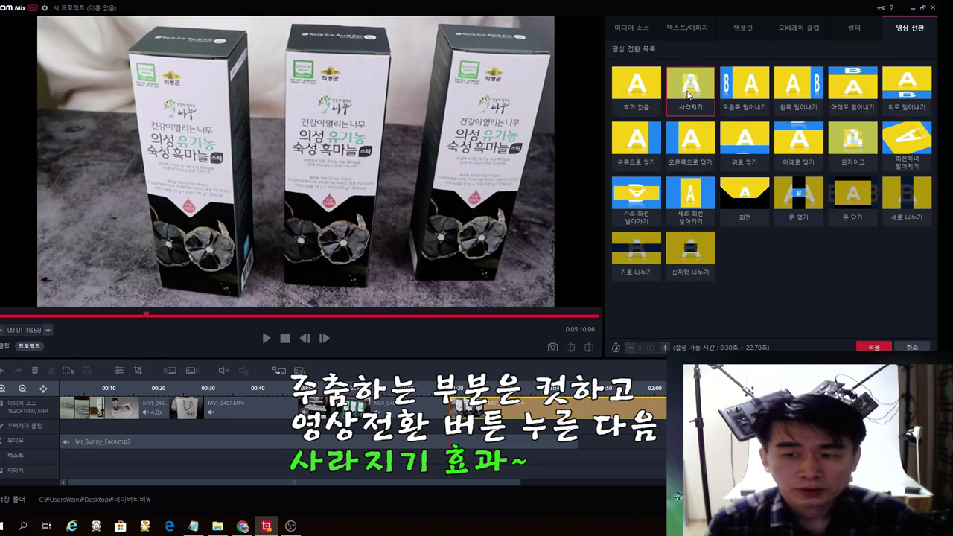
left_click(875, 347)
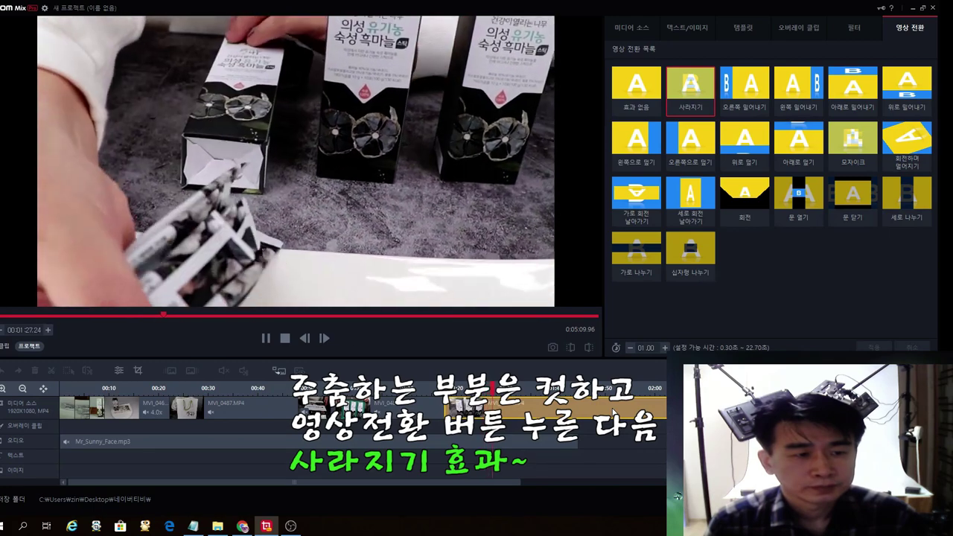
Step: Find the moment the sticks are pulled from the box, split MVI_0489 at about 00:01:24.99 and apply the 1.00-second 사라지기 transition there
key("space")
key("Left")
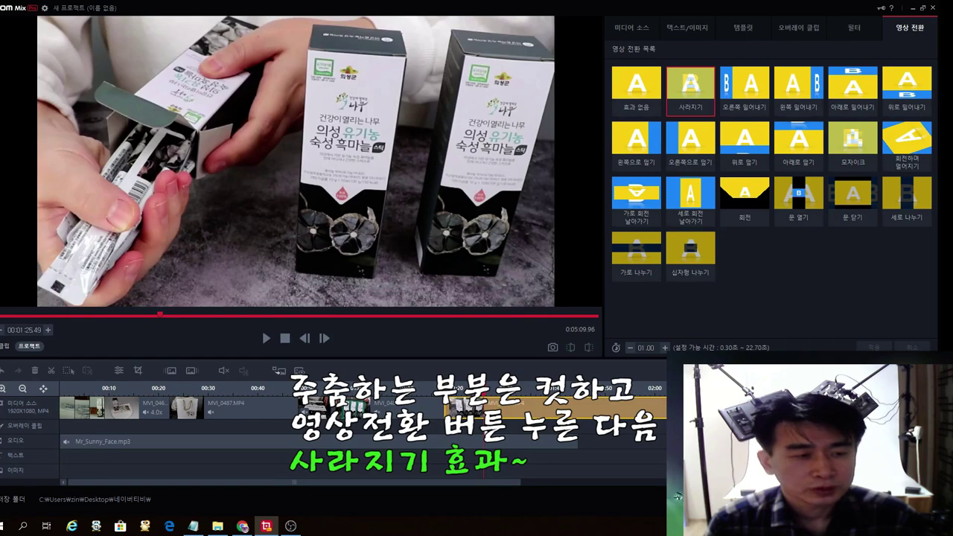
key("space")
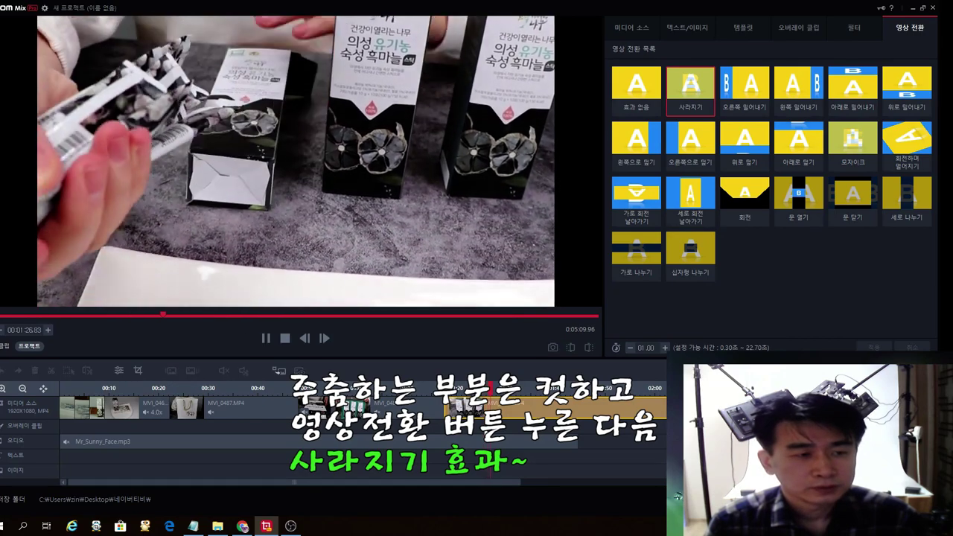
key("Left")
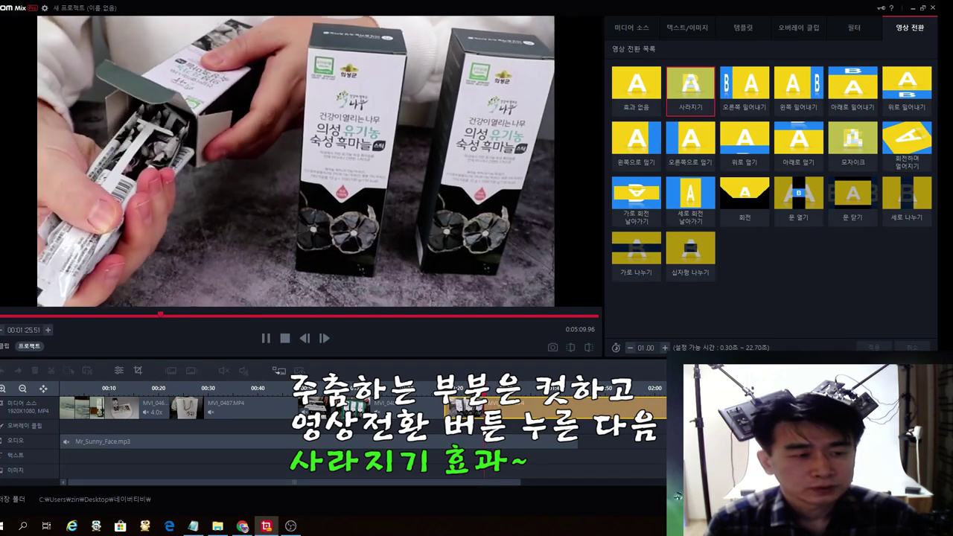
key("space")
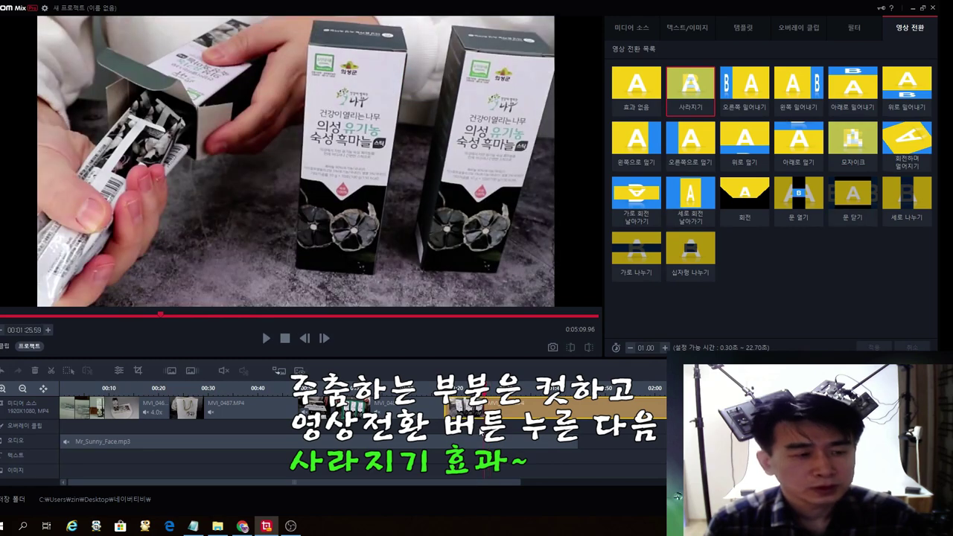
key("Left")
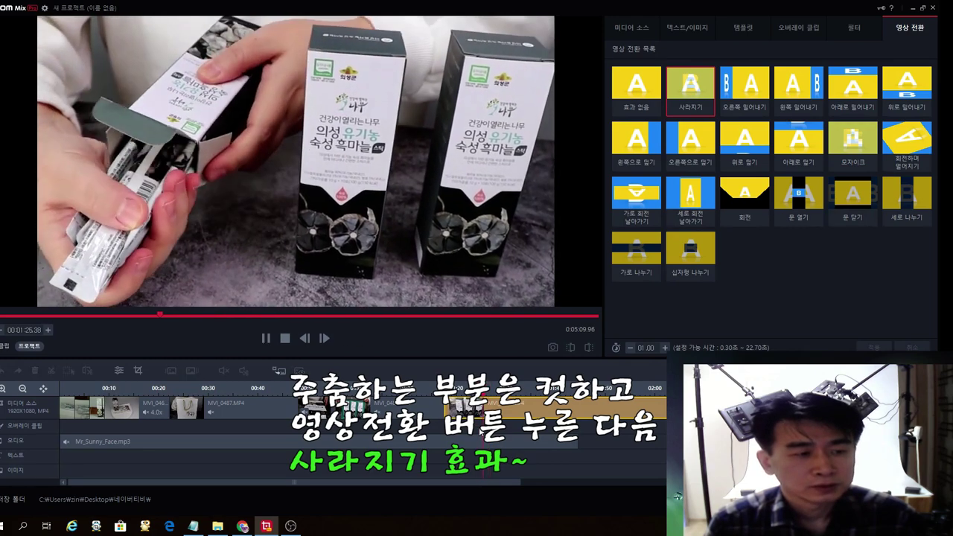
key("Right")
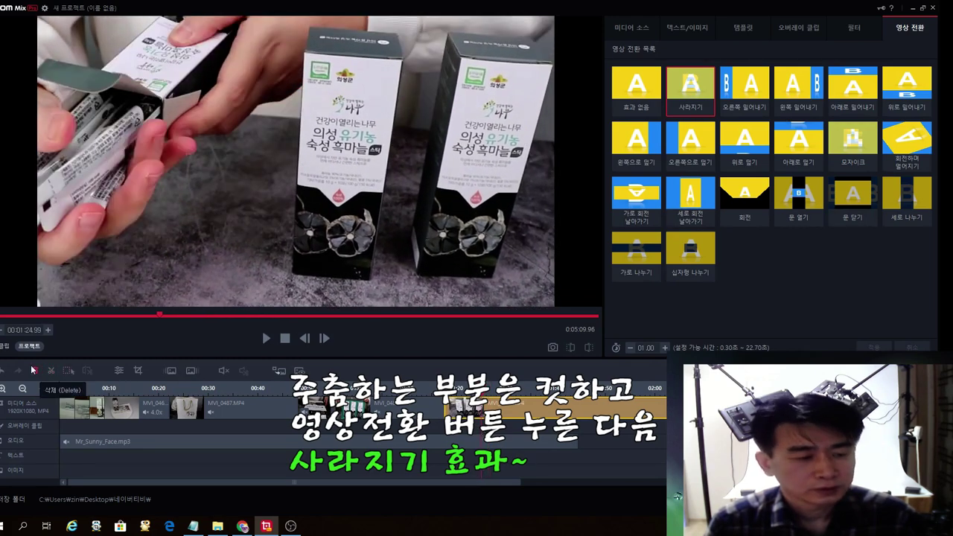
left_click(199, 415)
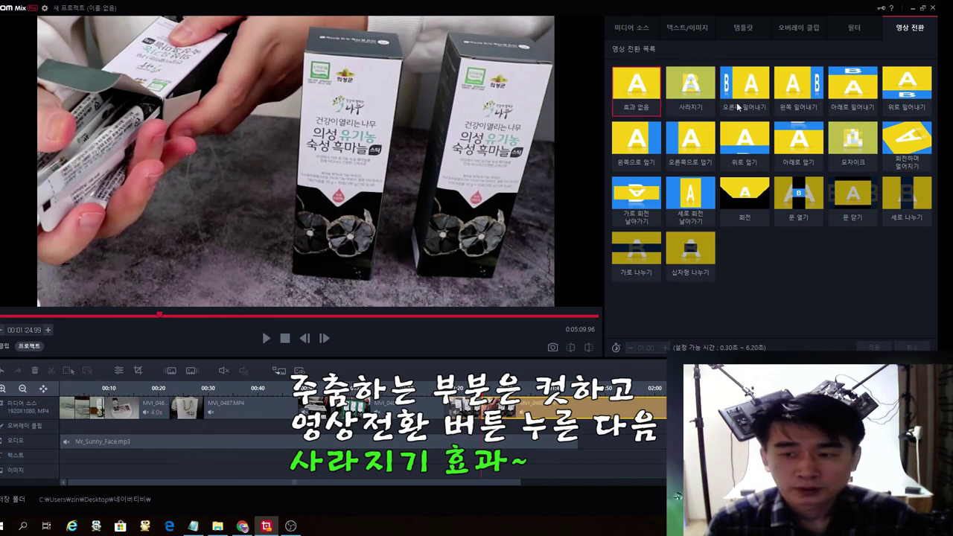
left_click(691, 87)
left_click(875, 348)
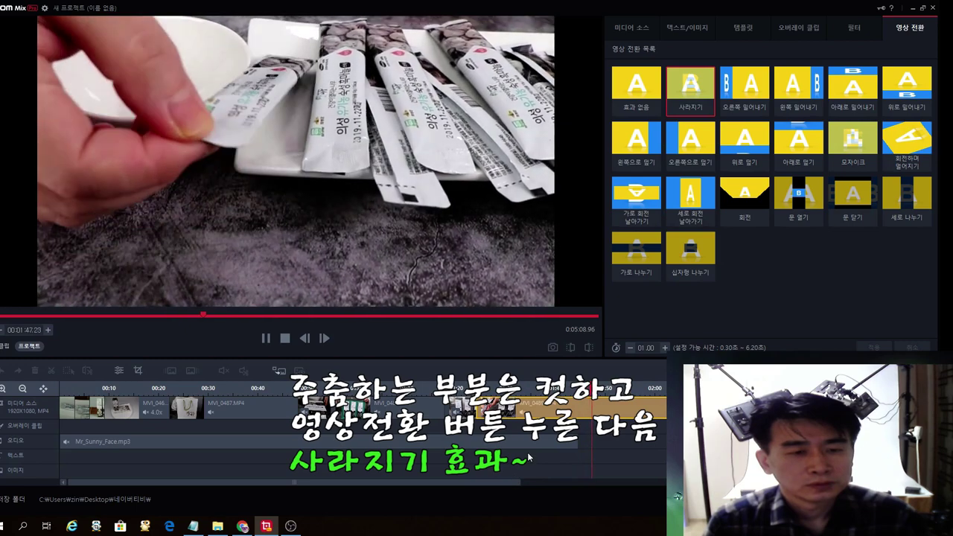
Step: Review the shot of the sticks laid out on the plate and split MVI_0489 at about 00:01:38.96
key("space")
left_click(541, 430)
key("space")
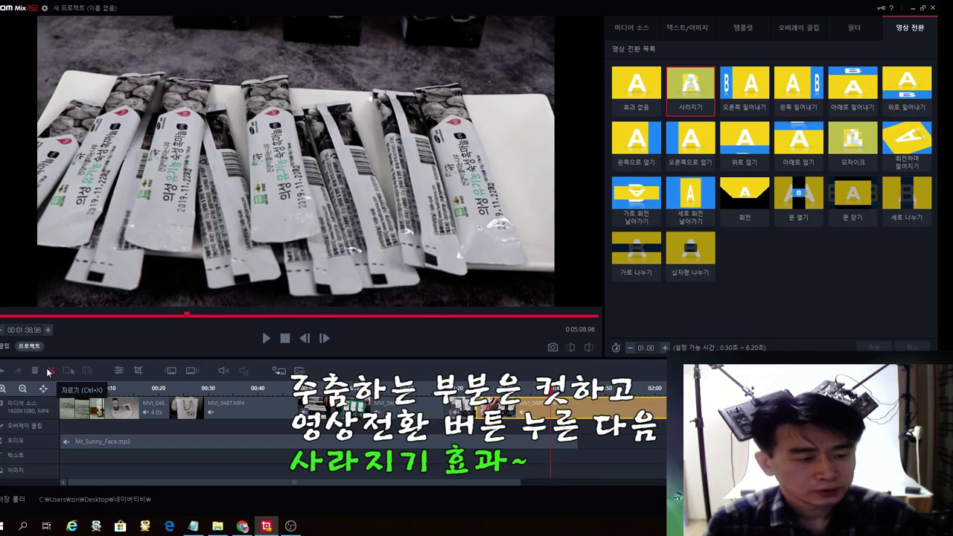
key("ctrl+k")
Step: Remove the MVI_0489 stretch from 00:01:38.96 to about 00:01:42.99 and apply the 1.00-second 사라지기 transition to the part that follows
left_click(592, 428)
left_click(592, 429)
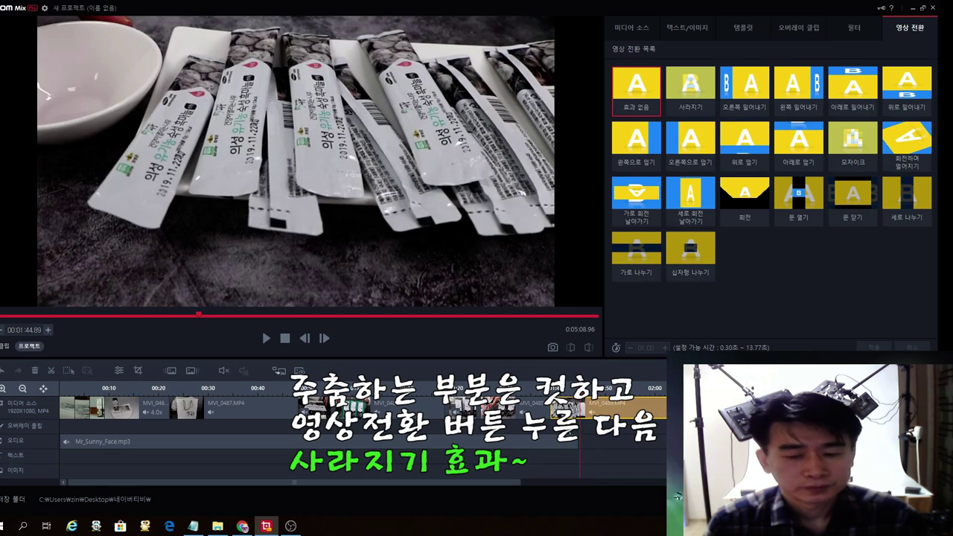
key("space")
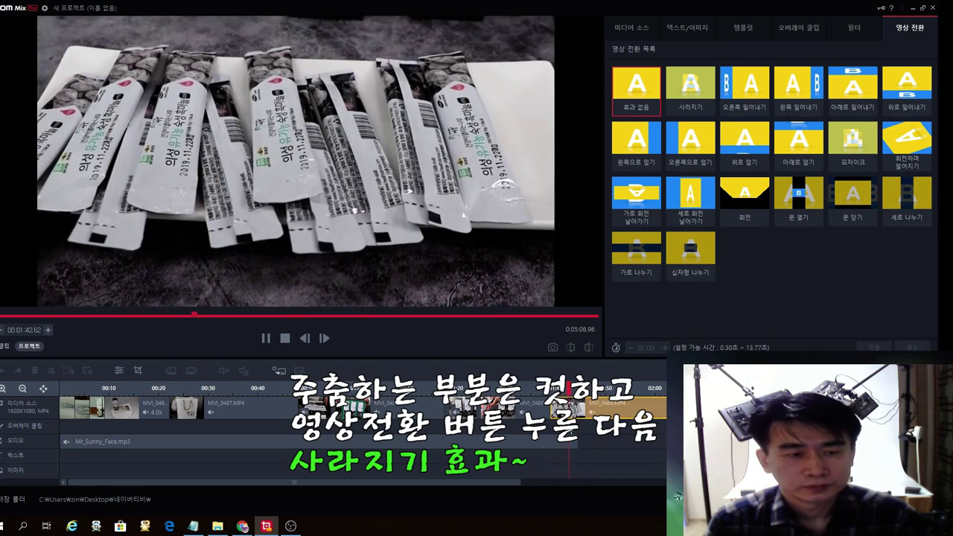
key("space")
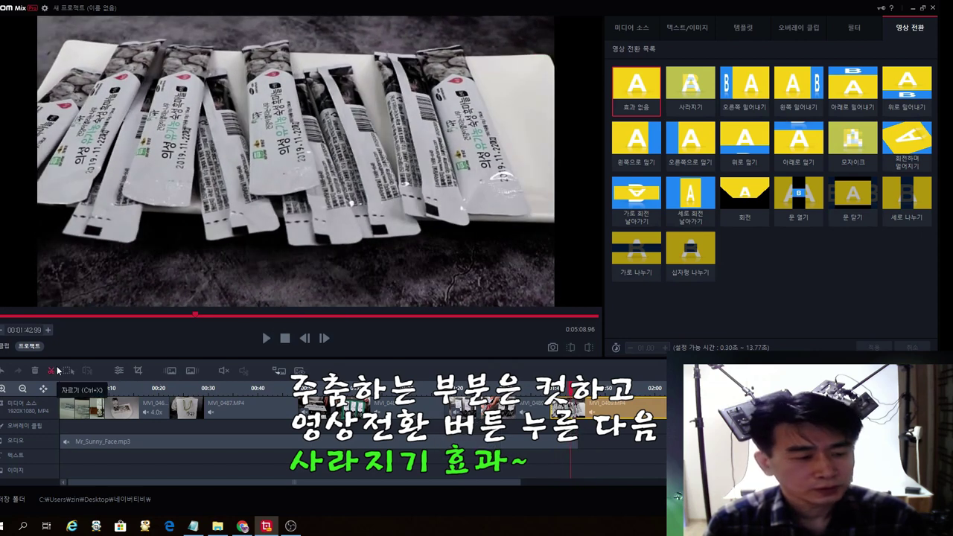
left_click(549, 407)
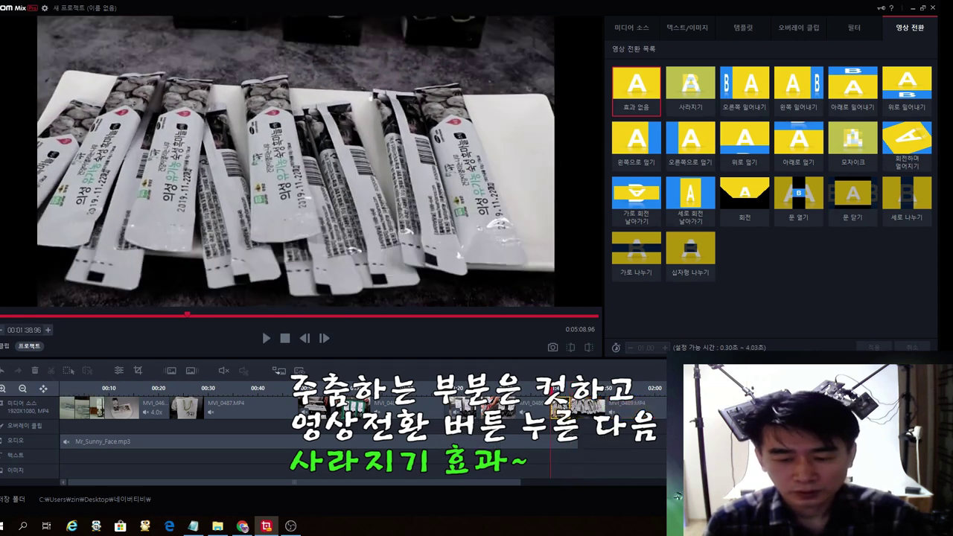
left_click(690, 88)
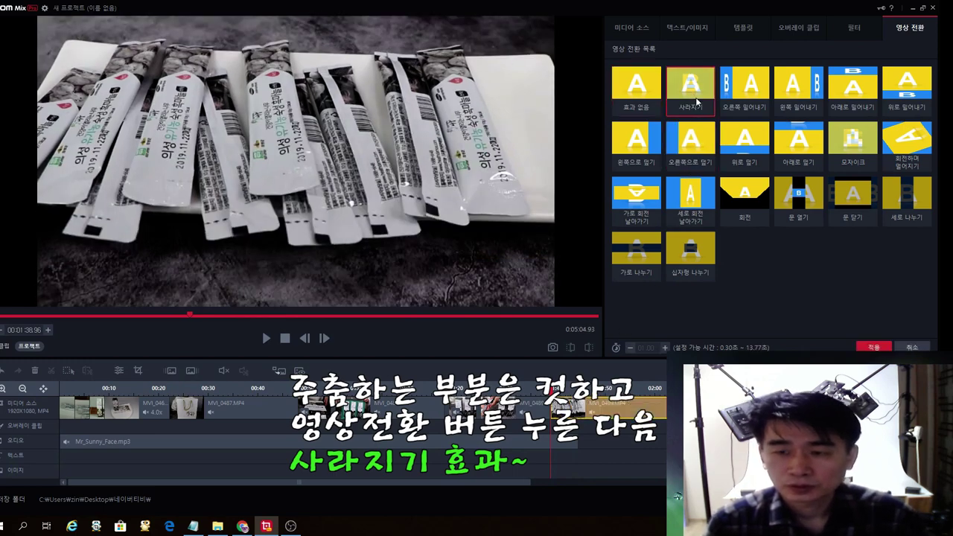
left_click(873, 347)
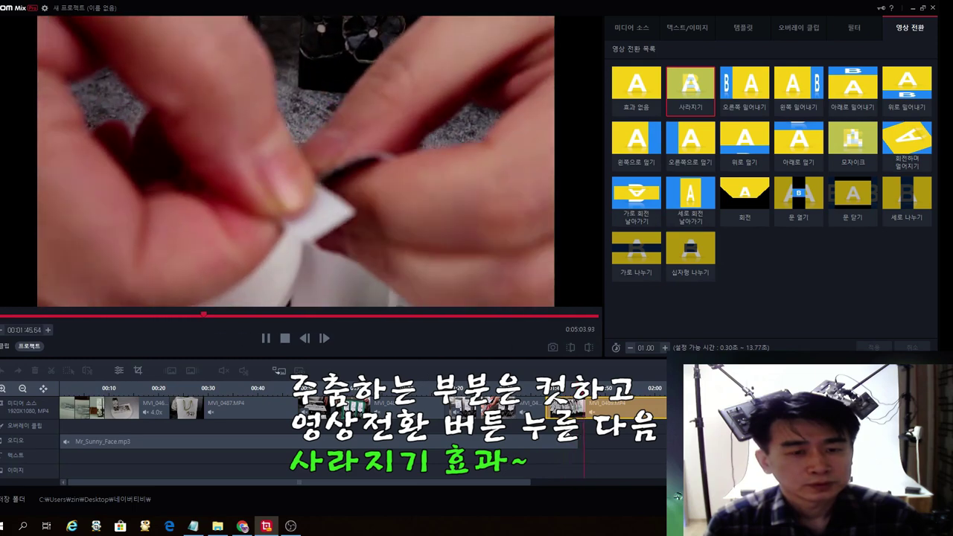
Step: Replay the hands tearing open the stick and split MVI_0489 at about 00:01:46.62
left_click(576, 429)
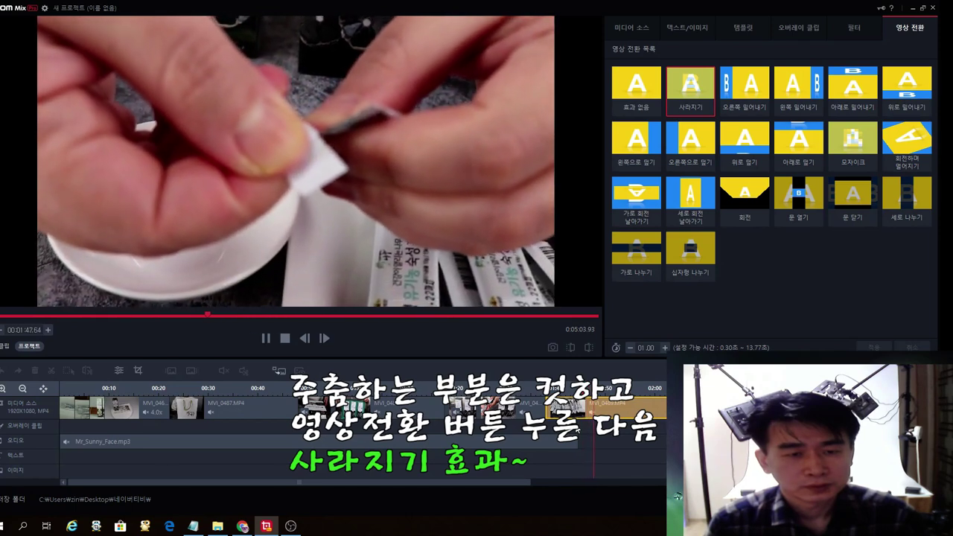
key("space")
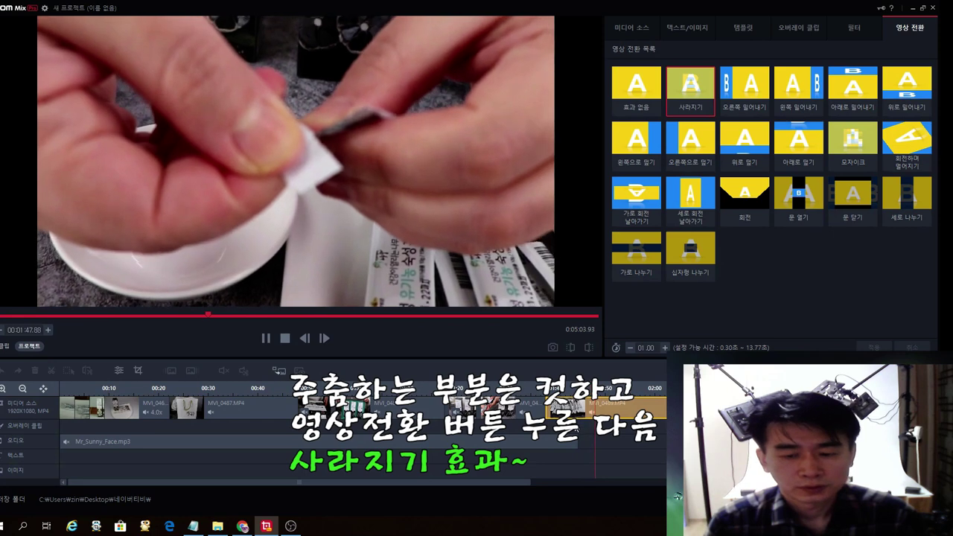
left_click(576, 430)
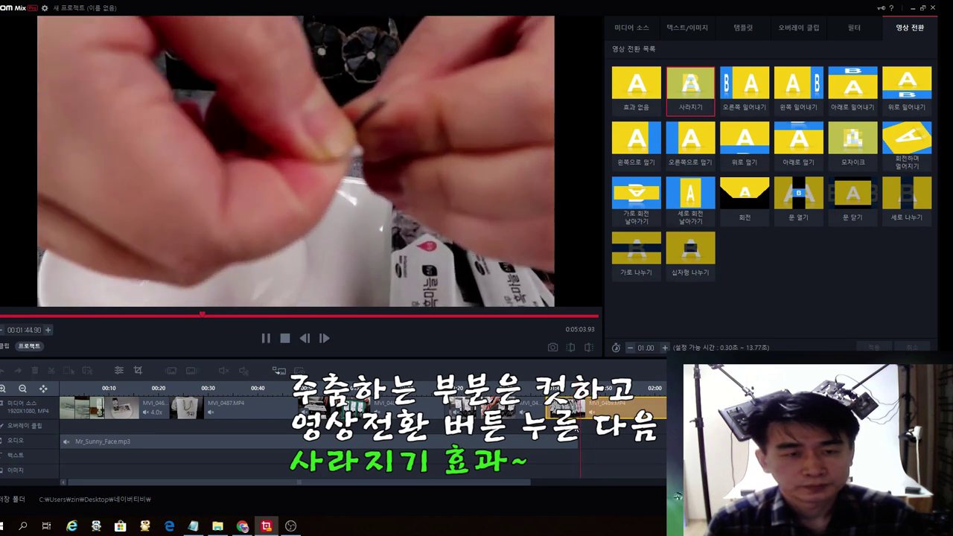
key("space")
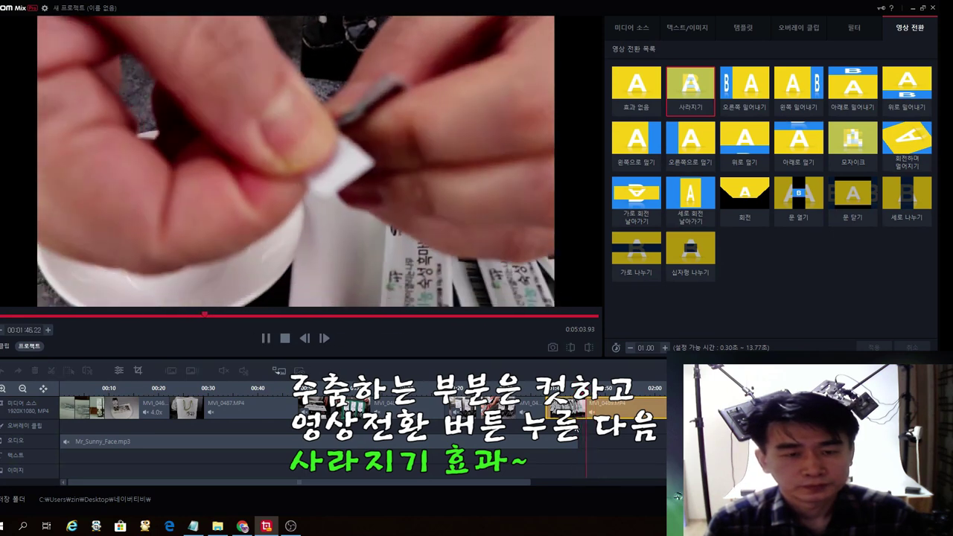
left_click(356, 408)
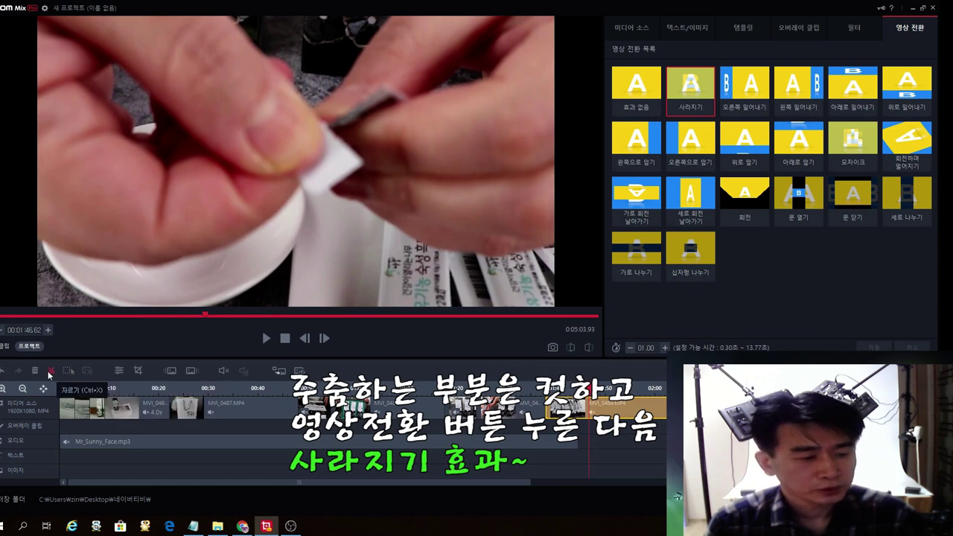
Step: Remove the tearing footage from 00:01:46.62 to about 00:01:56.80 and apply the 1.00-second 사라지기 transition to the part that follows
key("space")
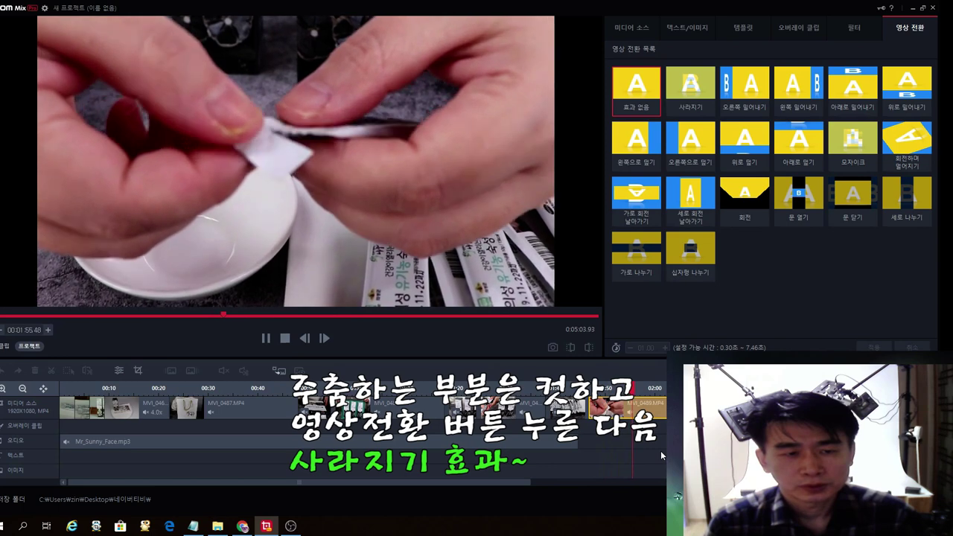
key("space")
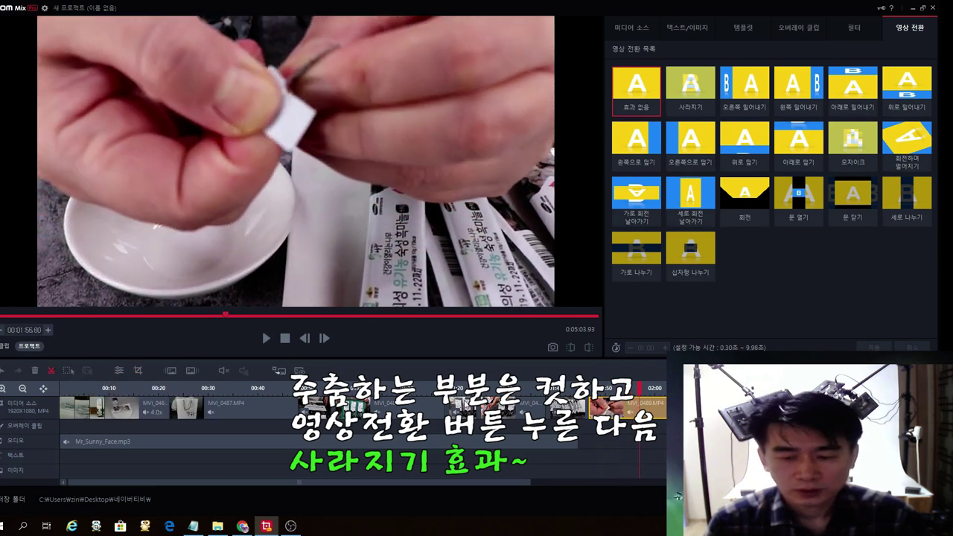
left_click(677, 408)
key("Delete")
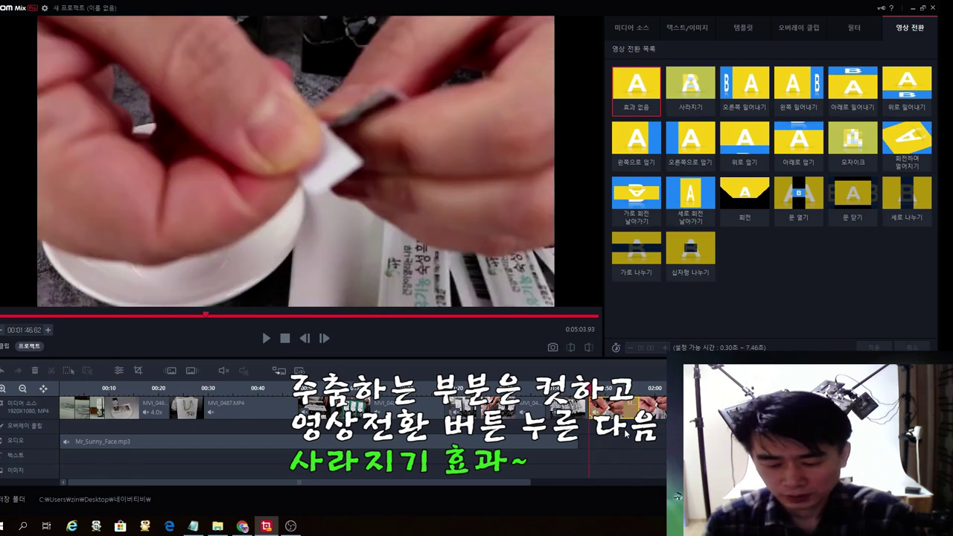
left_click(690, 83)
left_click(873, 347)
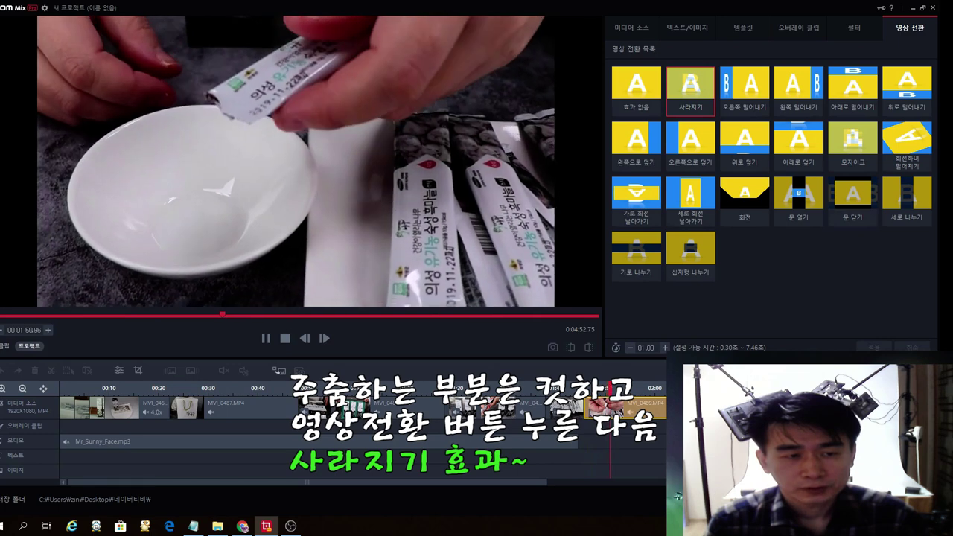
Step: Replay the shot of the stick held over the empty bowl and split MVI_0489 at about 00:01:51.43
key("space")
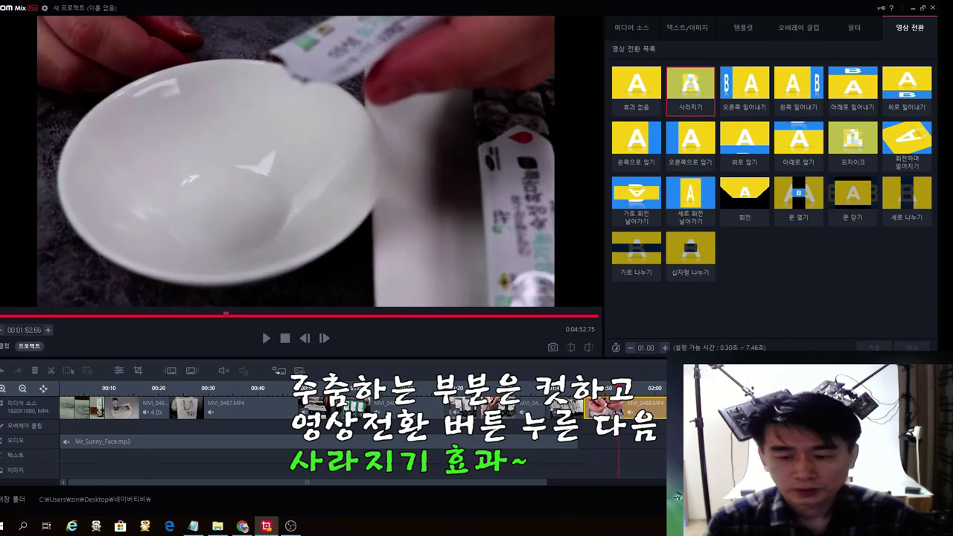
left_click(607, 434)
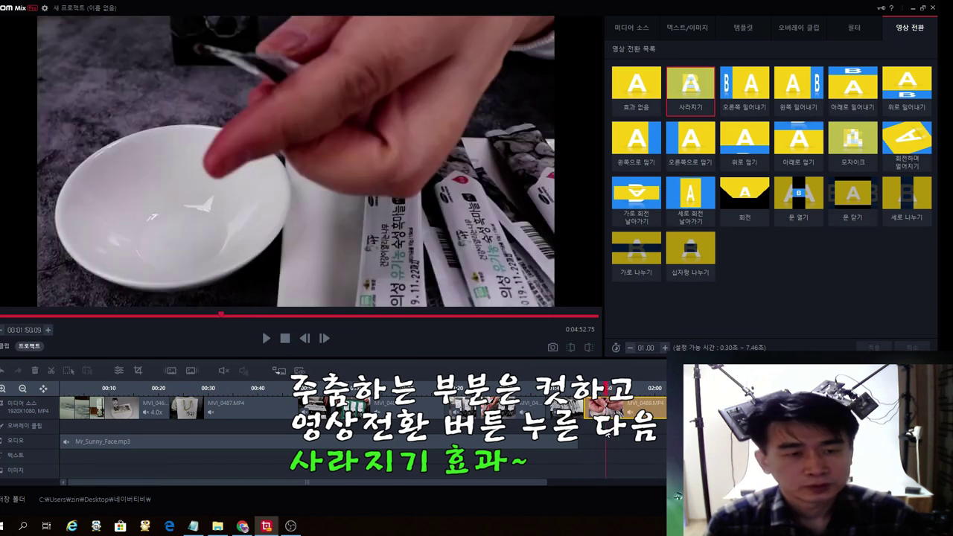
key("space")
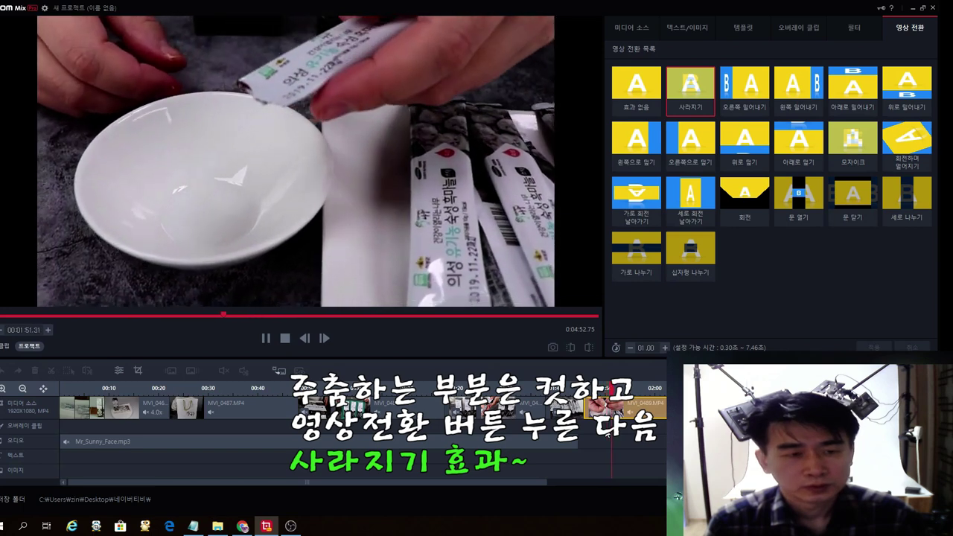
key("space")
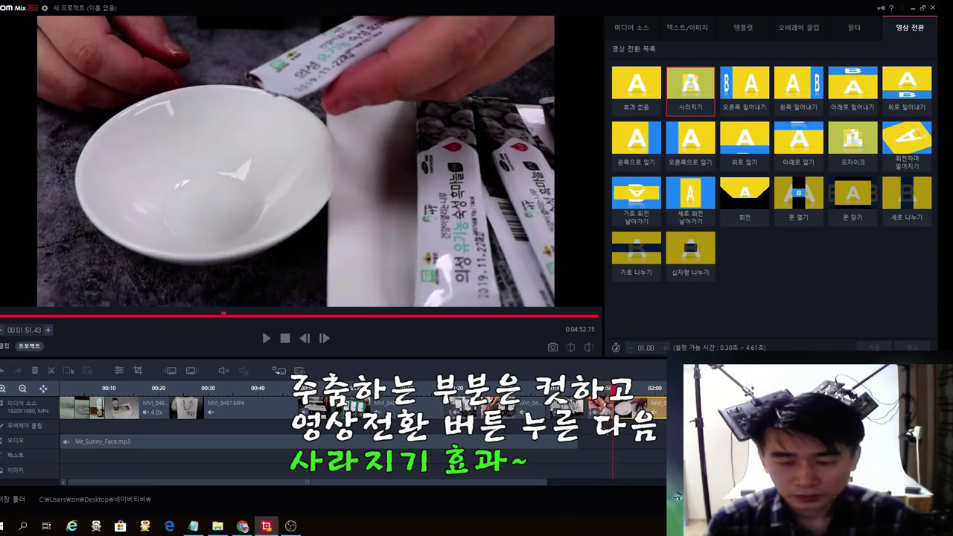
Step: Remove the MVI_0489 footage from 00:01:51.43 to about 00:02:11.09 and apply the 1.00-second 사라지기 transition to the part that follows
left_click(652, 439)
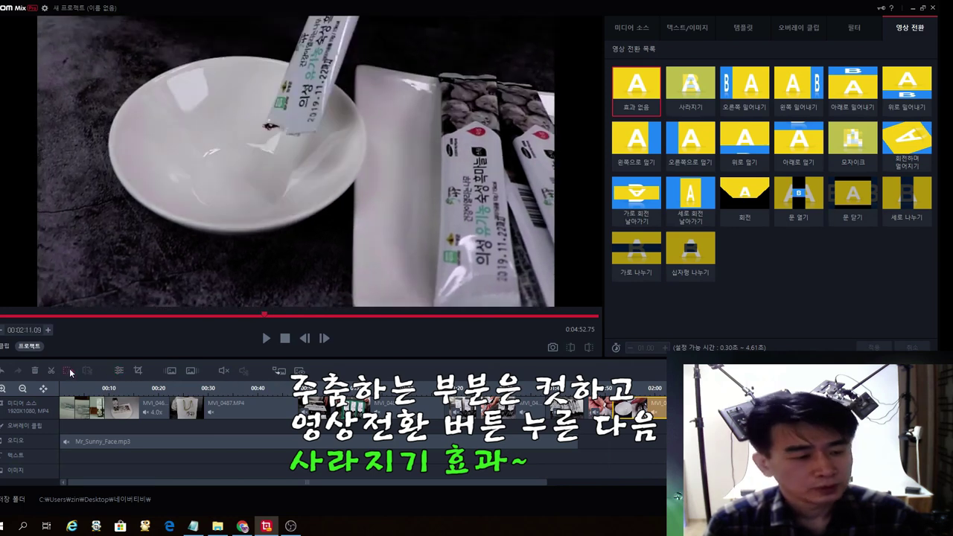
left_click(612, 388)
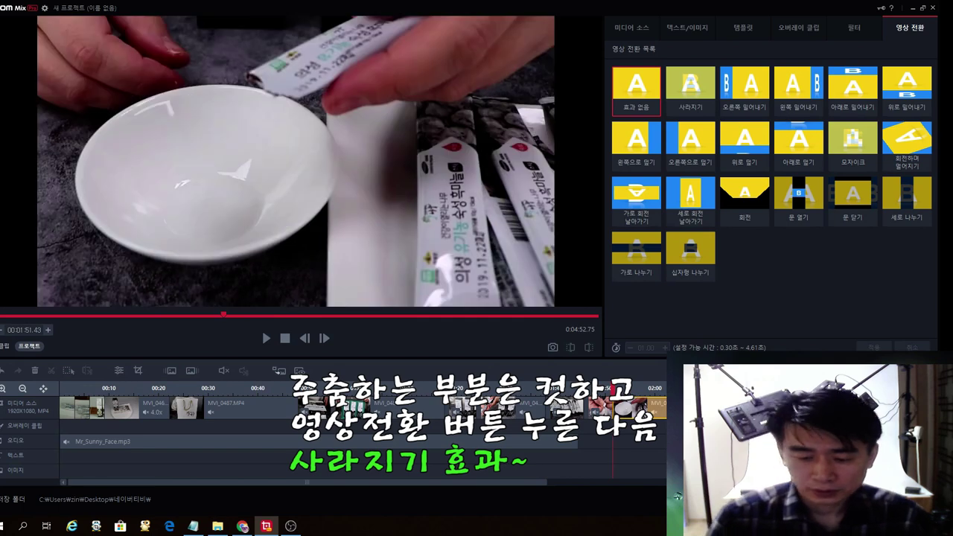
key("Delete")
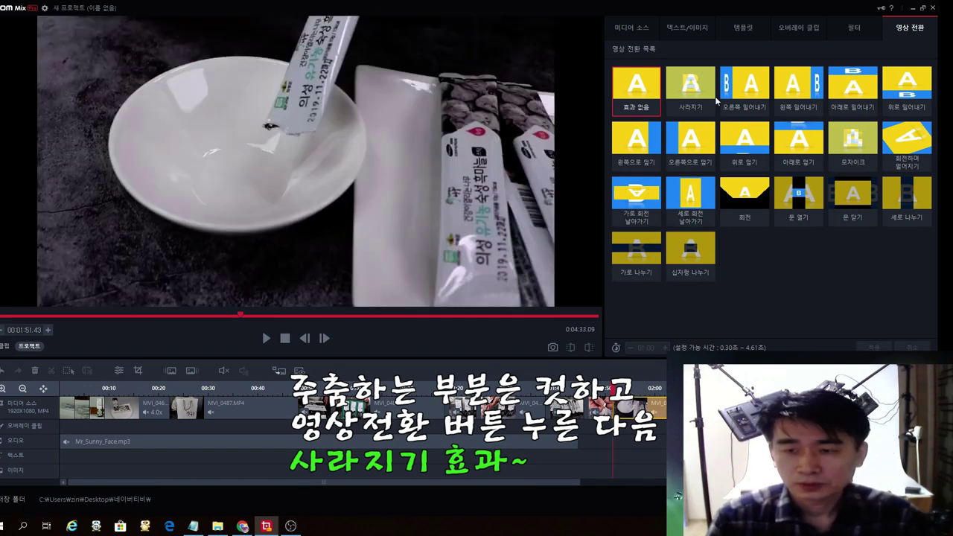
left_click(691, 86)
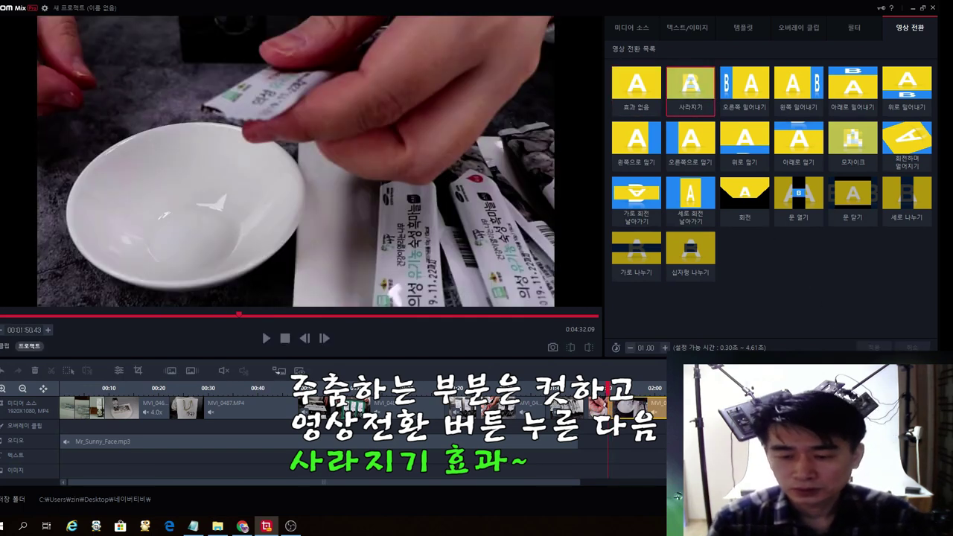
Step: Review the shot of the stick being emptied into the bowl and split MVI_0489 at about 00:01:57.99
key("space")
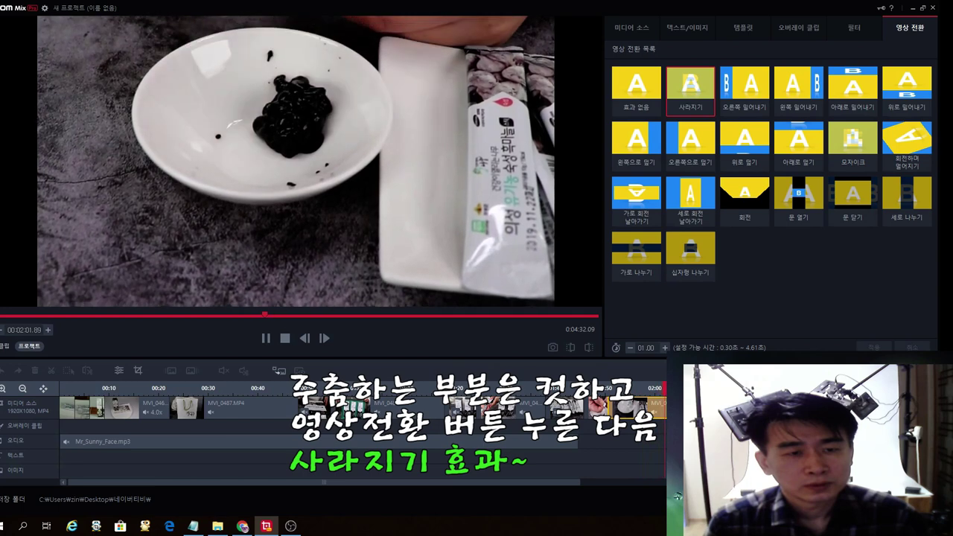
key("space")
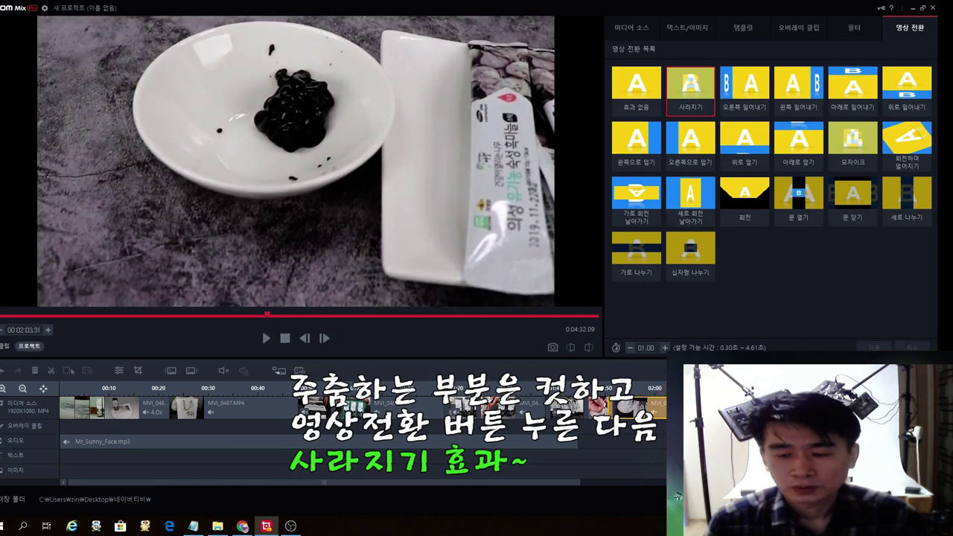
left_click_drag(661, 436, 644, 438)
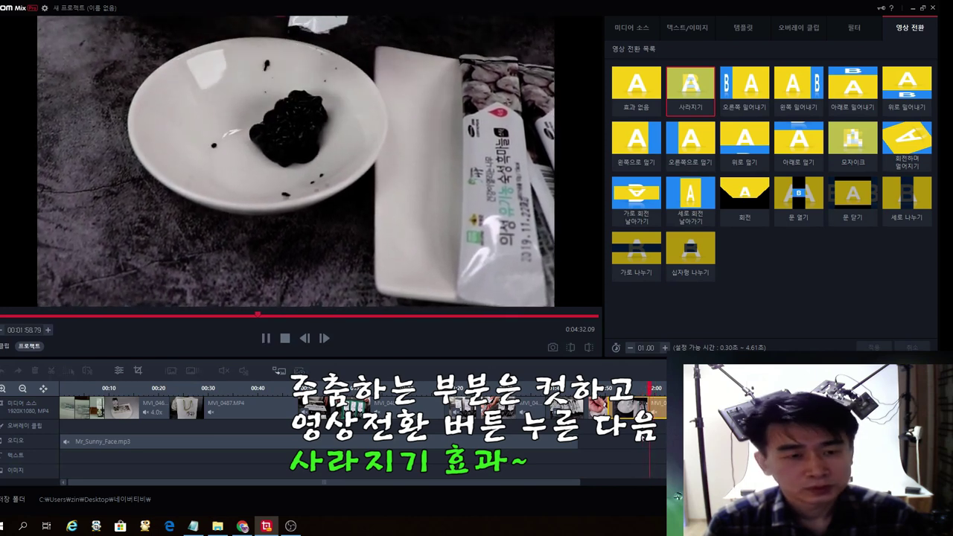
key("space")
left_click(645, 438)
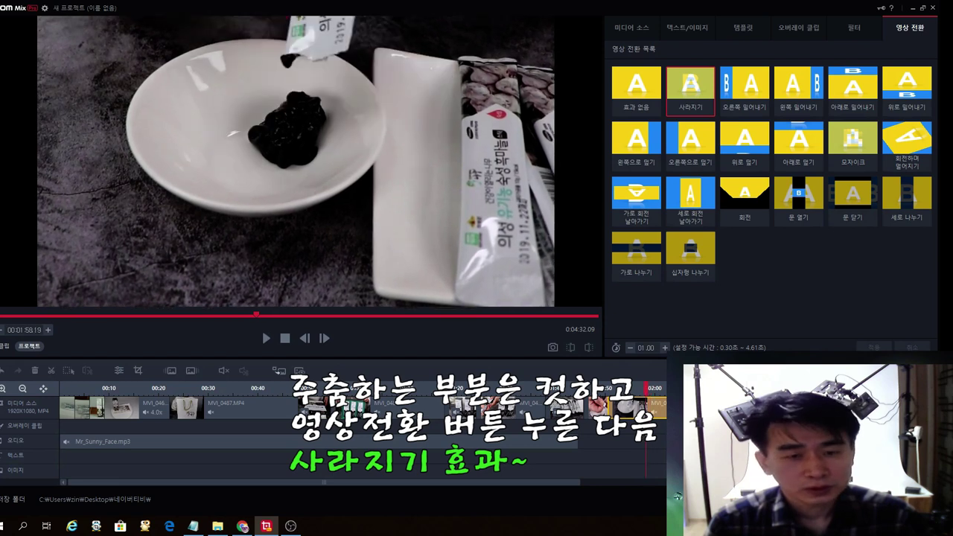
left_click(642, 438)
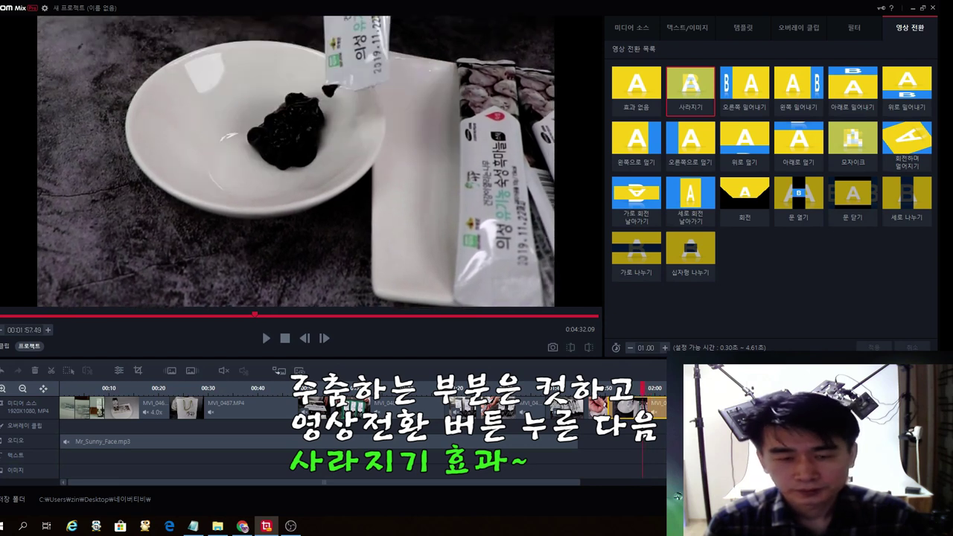
left_click(645, 438)
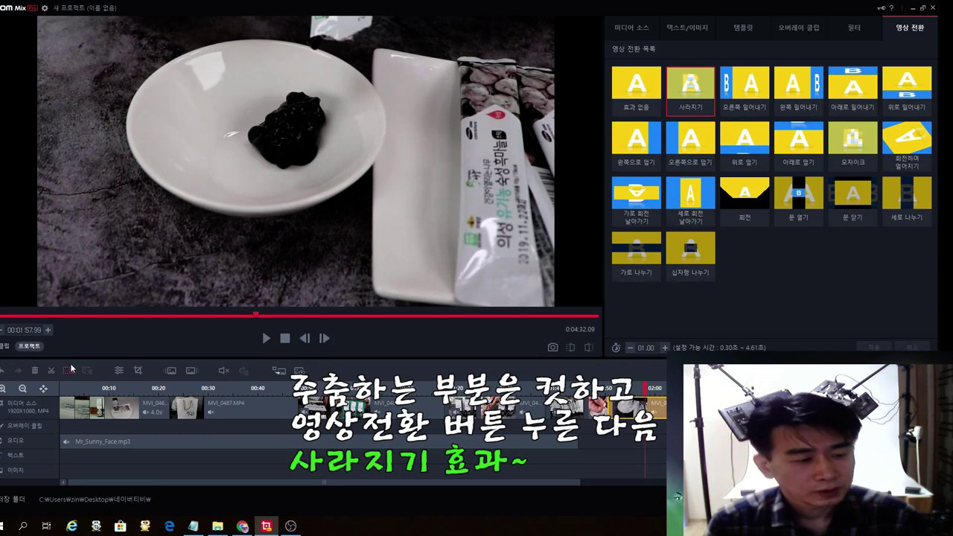
left_click(634, 408)
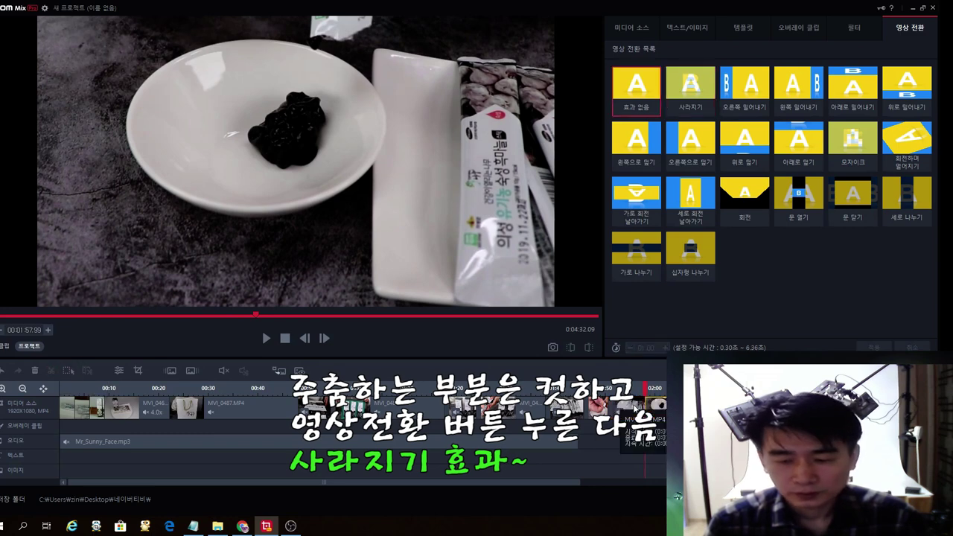
Step: Set the playback speed of the pouring part starting at 00:01:50.43 to 2x and preview it
left_click(607, 409)
left_click(119, 370)
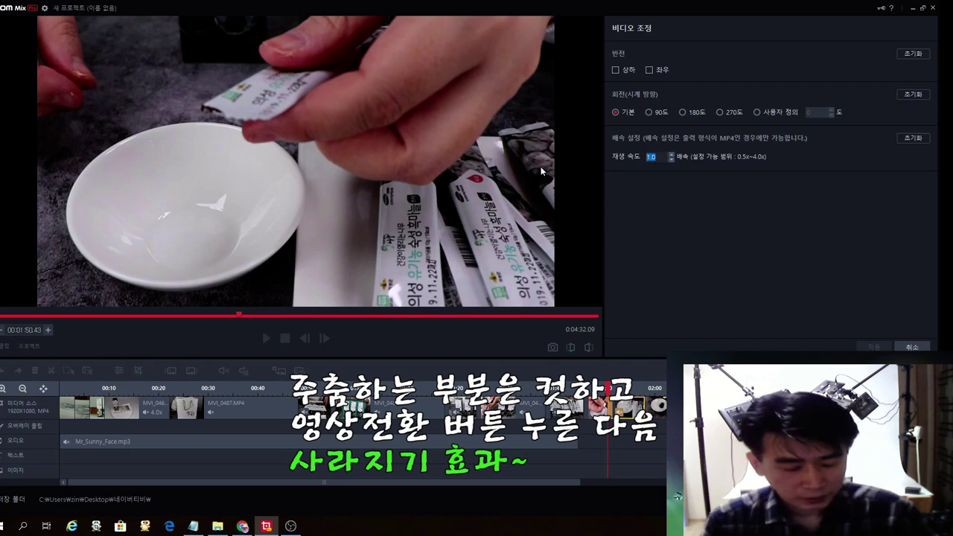
type("2")
left_click(873, 347)
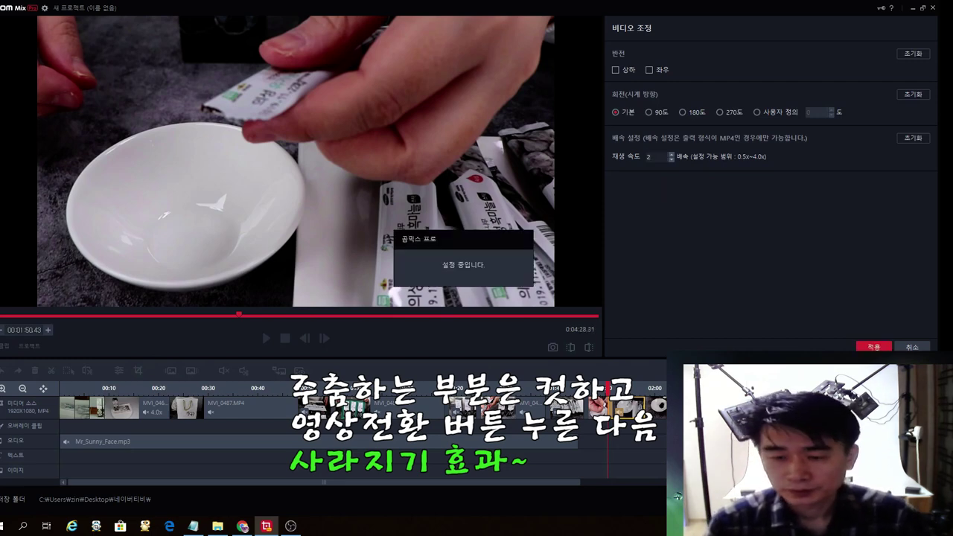
key("space")
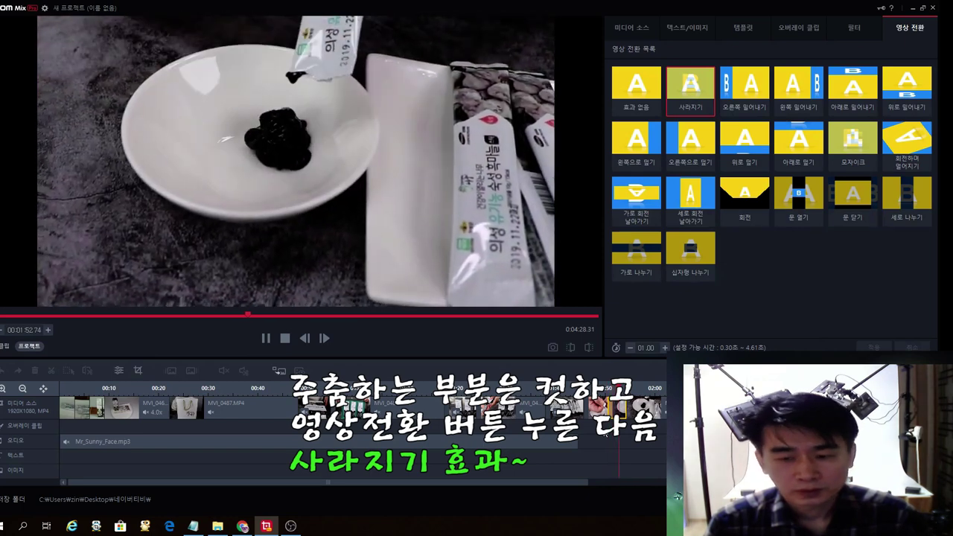
key("space")
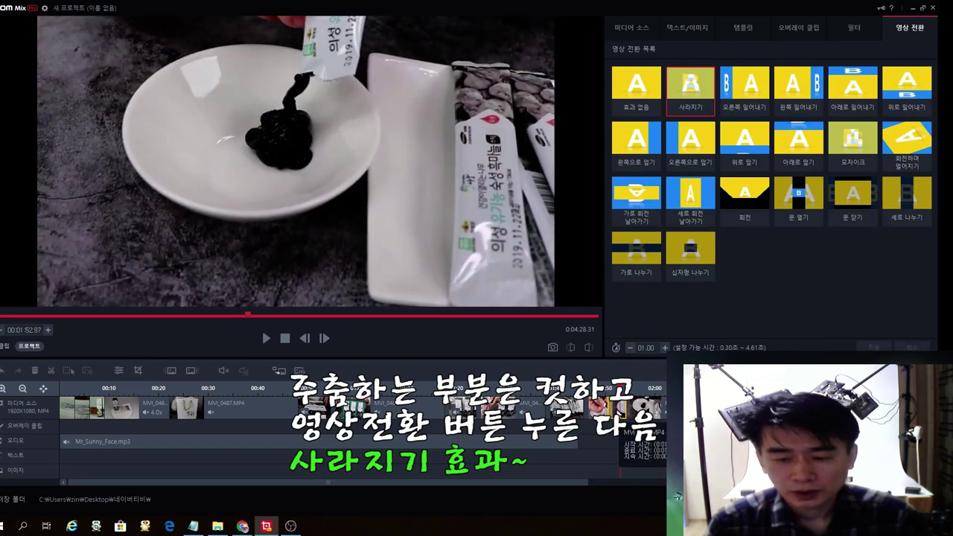
Step: Set the pouring part's playback speed to 0.5x and replay it
left_click(118, 370)
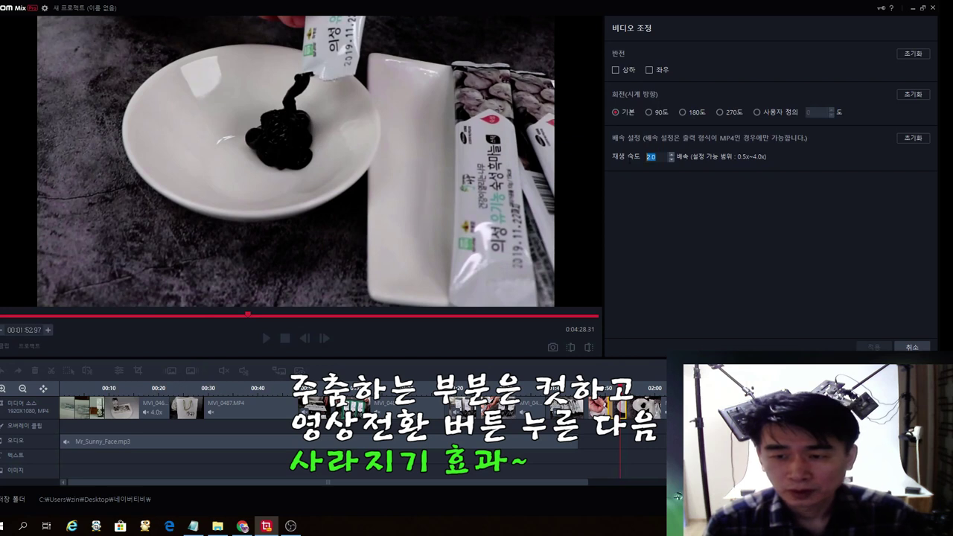
type("0")
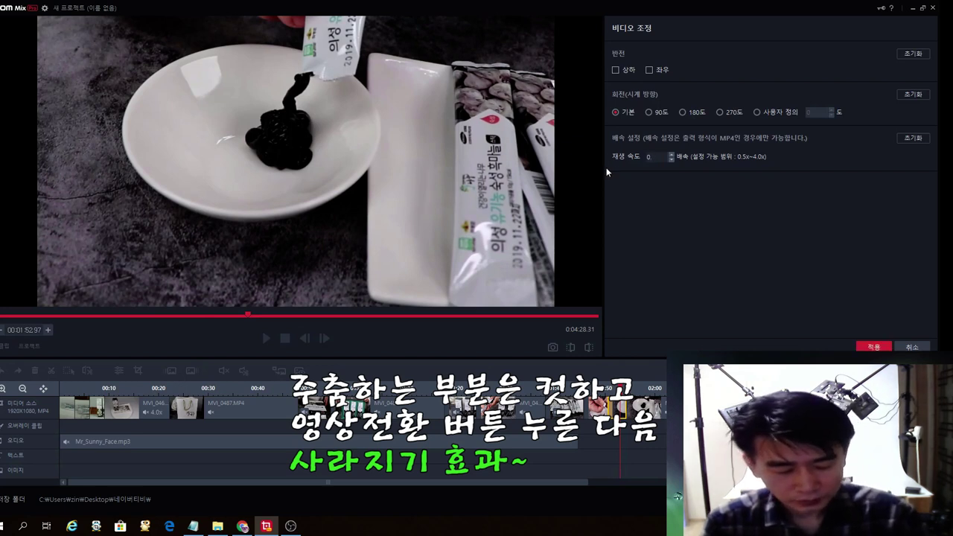
type(".5")
left_click(868, 346)
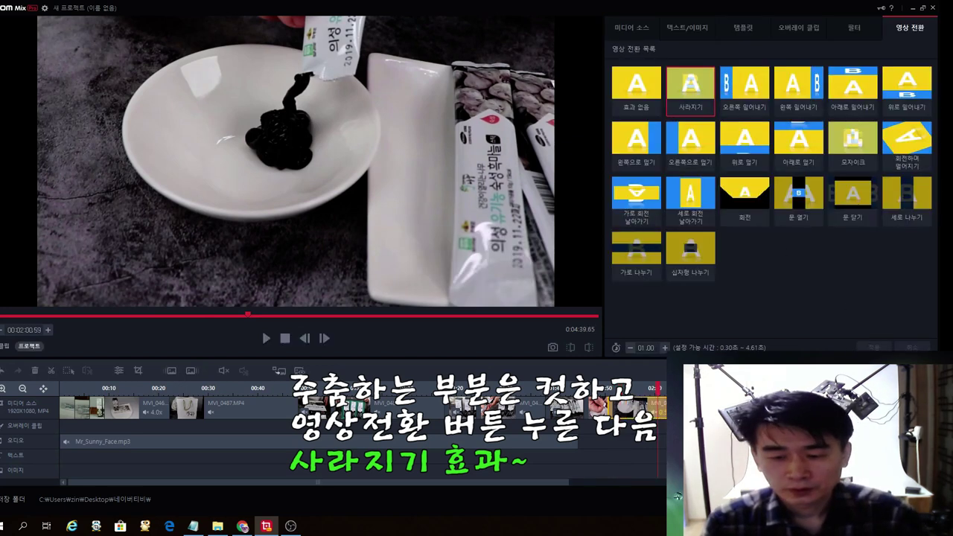
left_click(614, 444)
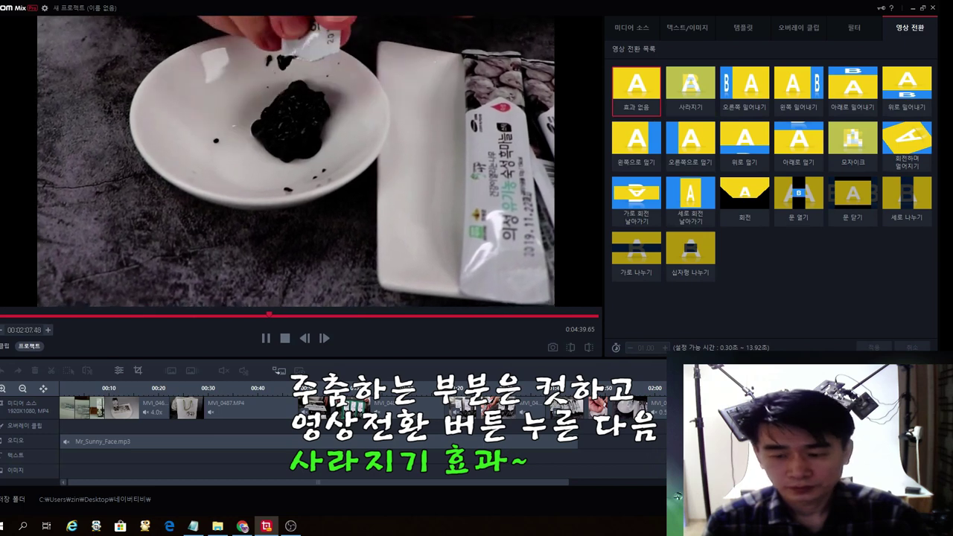
Step: Split MVI_0489 at about 00:03:33.19 and remove the footage between the end of the slow-motion part and that point
left_click(558, 480)
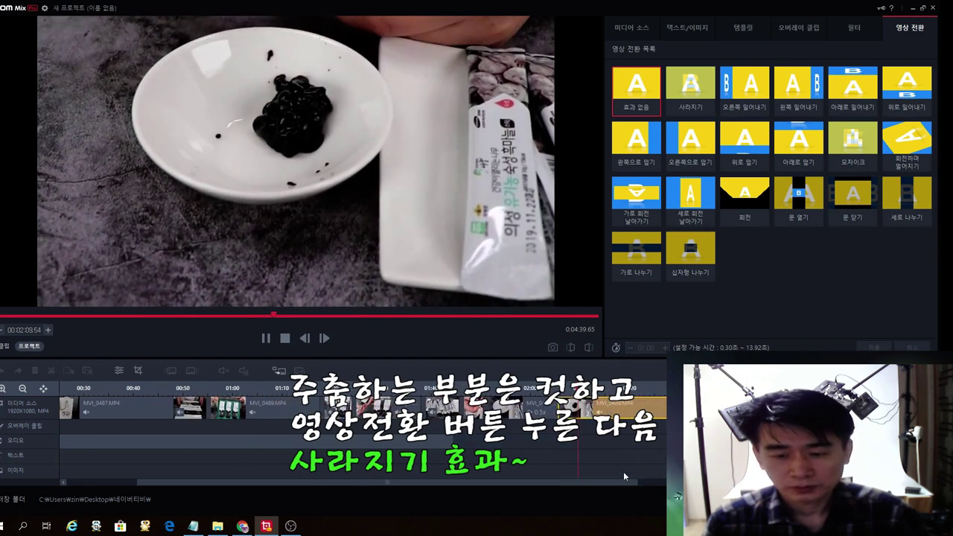
left_click(630, 442)
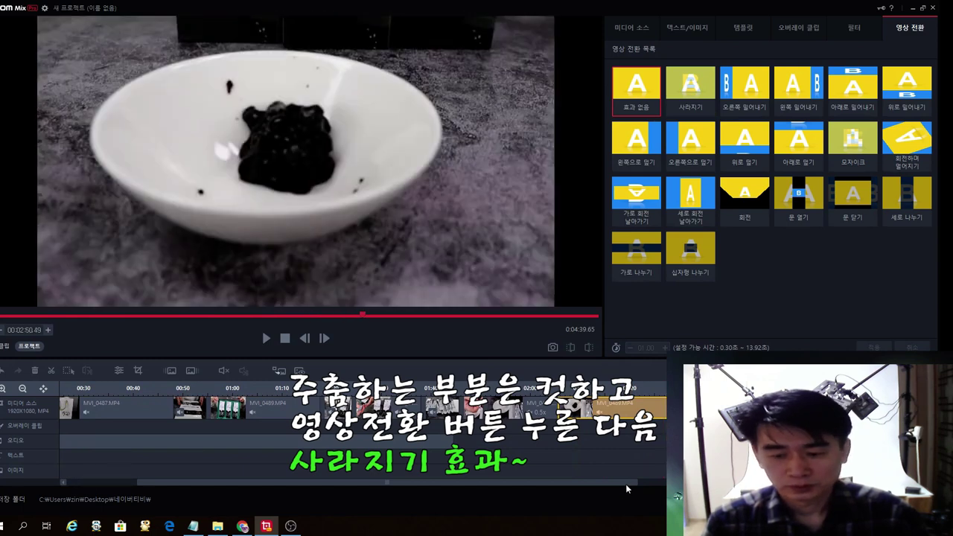
scroll(626, 486, "right", 3)
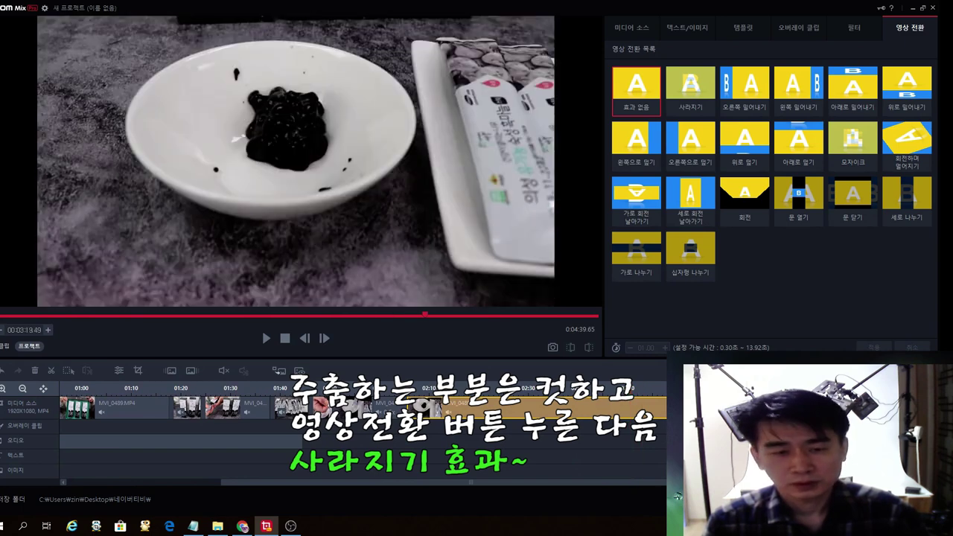
scroll(357, 417, "right", 3)
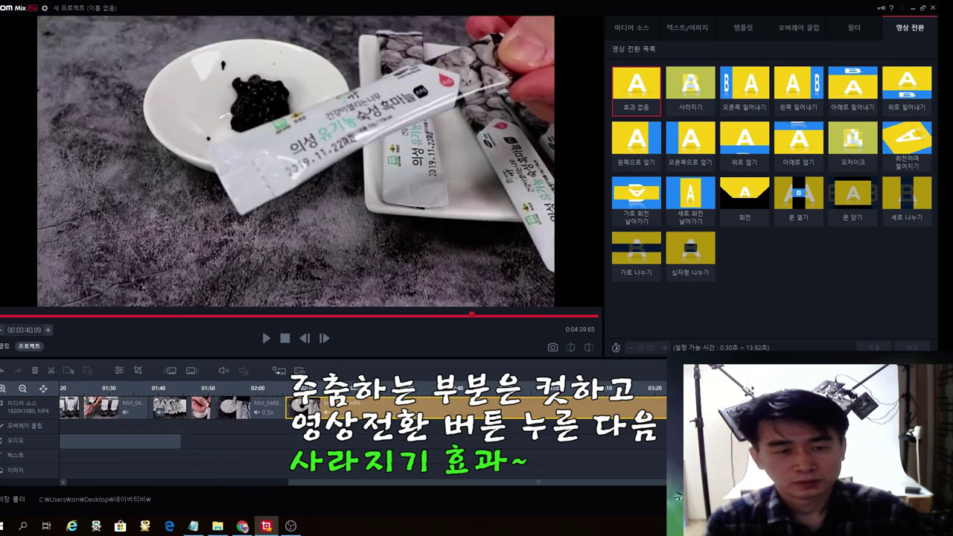
key("Left")
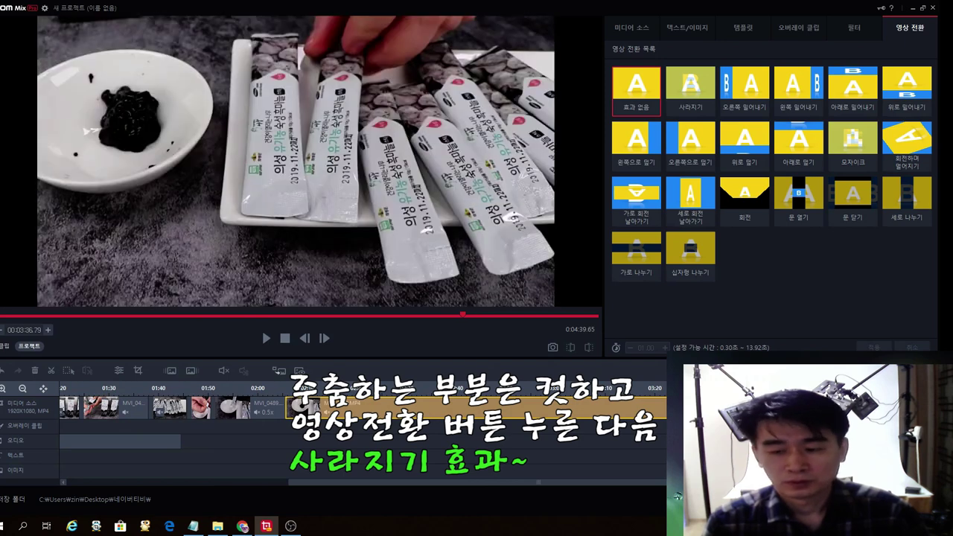
key("Left")
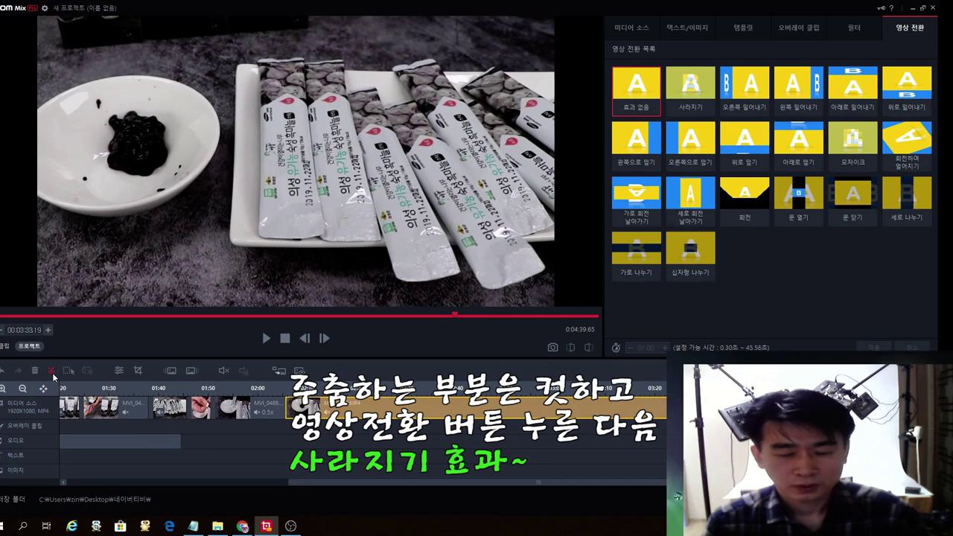
left_click(548, 419)
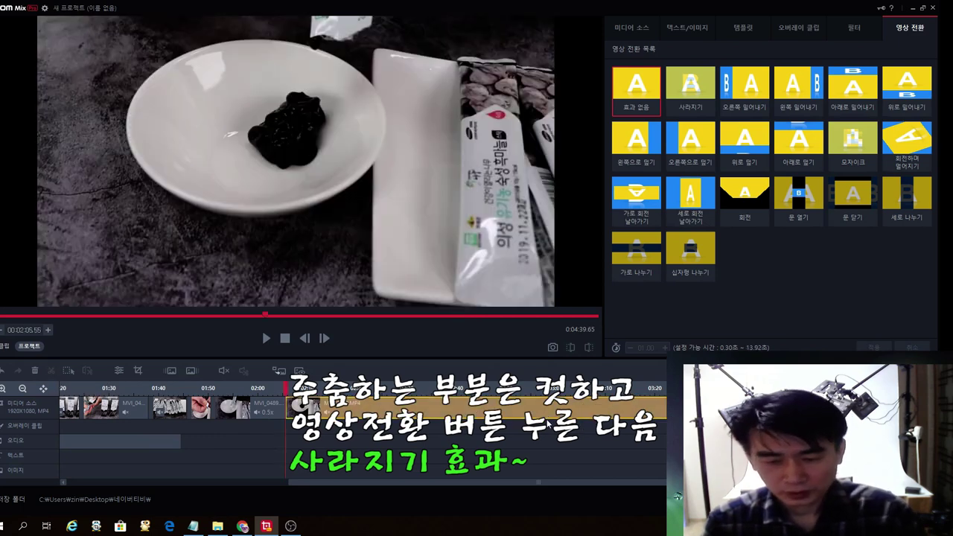
key("Delete")
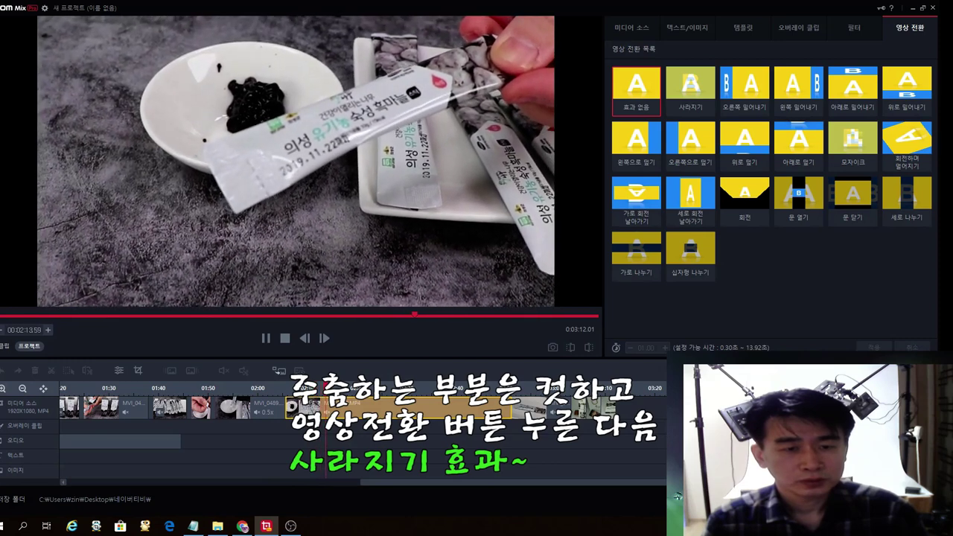
Step: Cut the MVI_0489 footage between 00:02:11.69 and 00:02:14.29 and apply a 1.00-second 사라지기 transition at the cut
key("space")
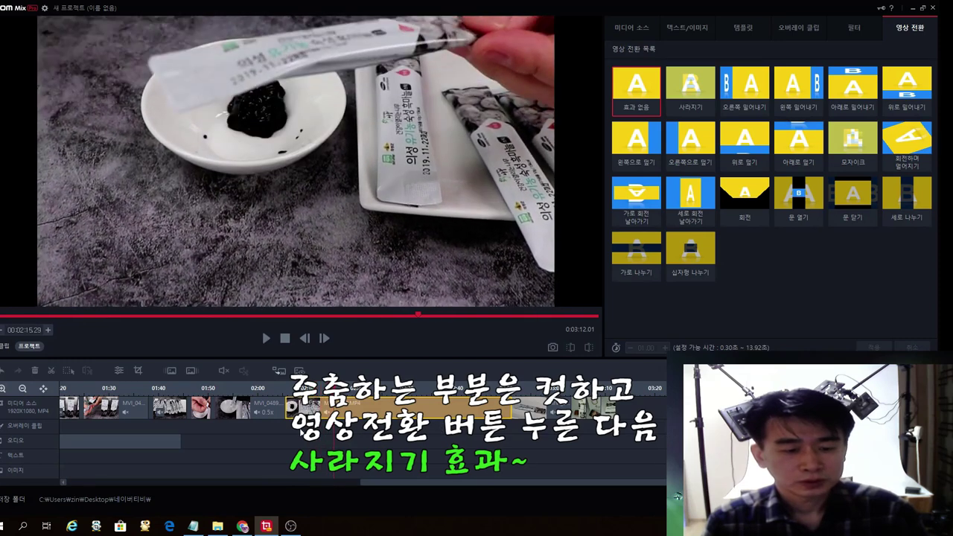
key("Left")
key("space")
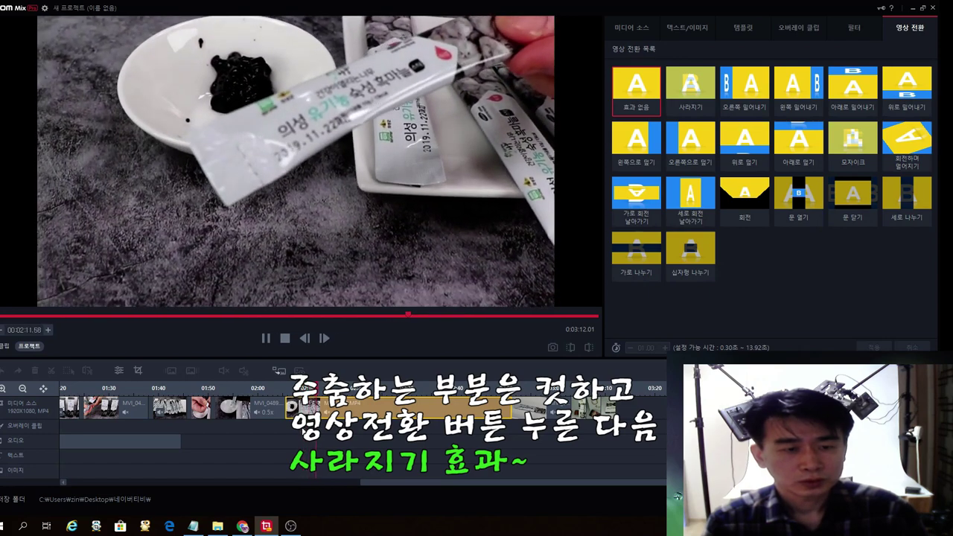
left_click(51, 370)
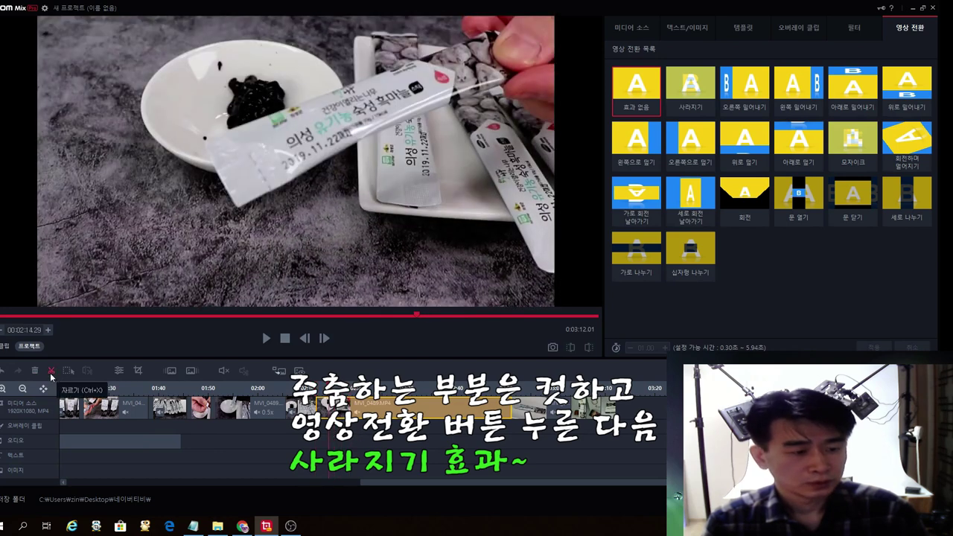
left_click(329, 413)
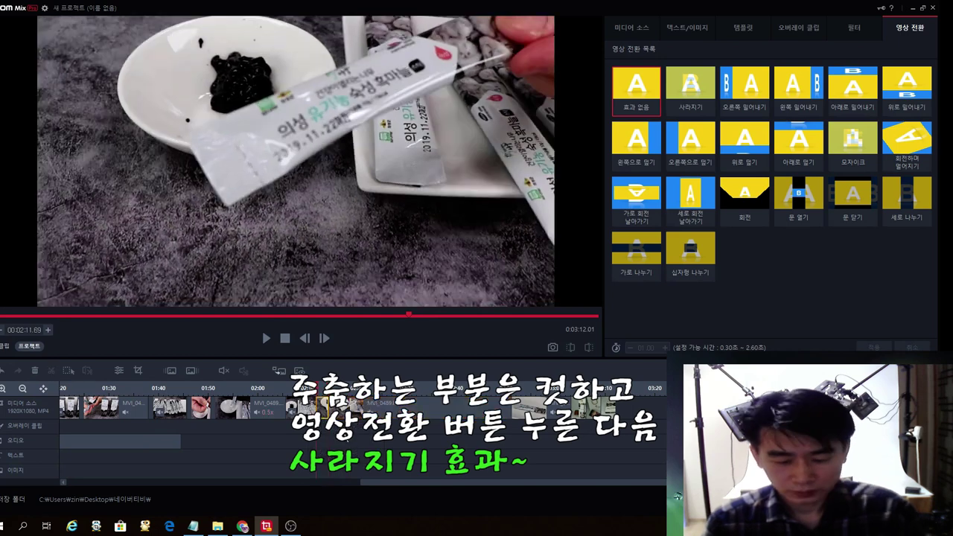
left_click(696, 93)
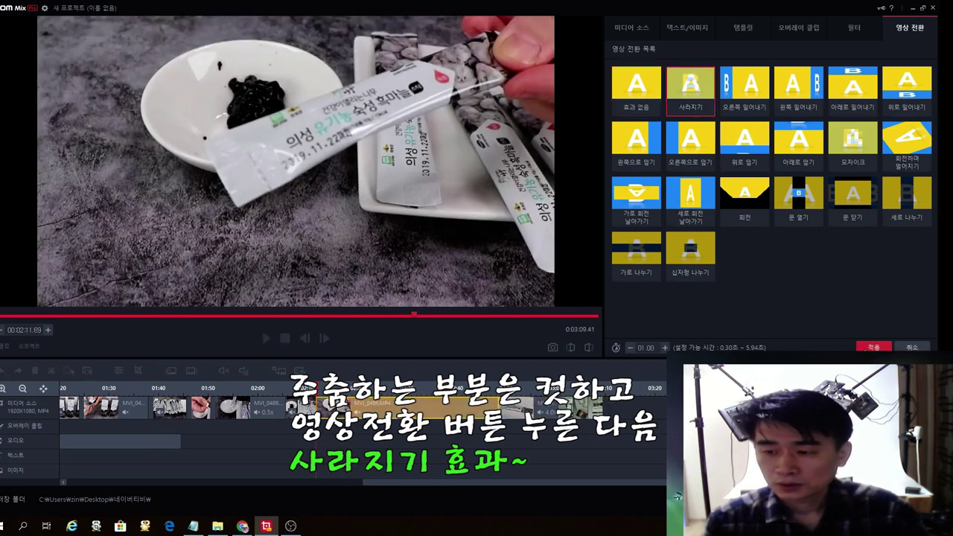
left_click(873, 347)
Step: Play MVI_0489 on to 00:02:40.37, split it there and delete the rest of that clip
key("space")
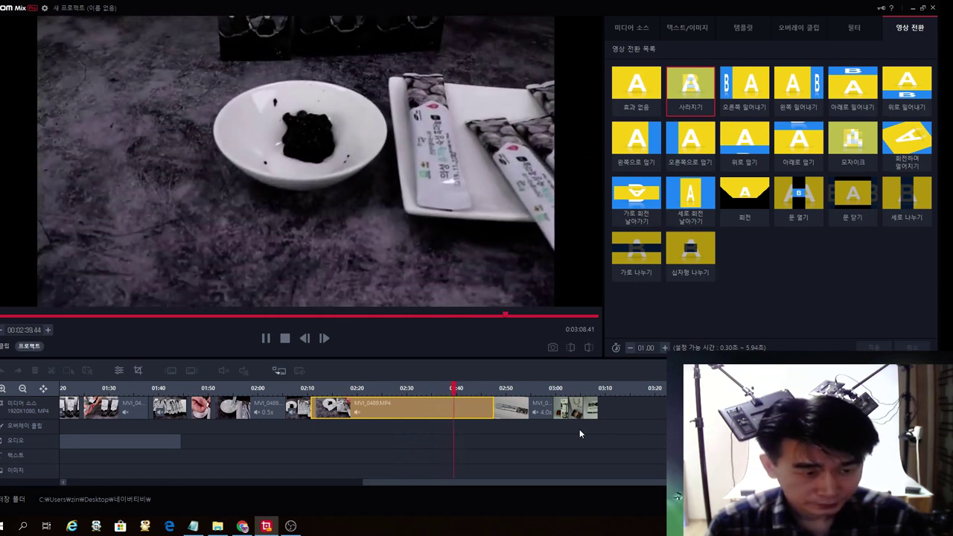
key("space")
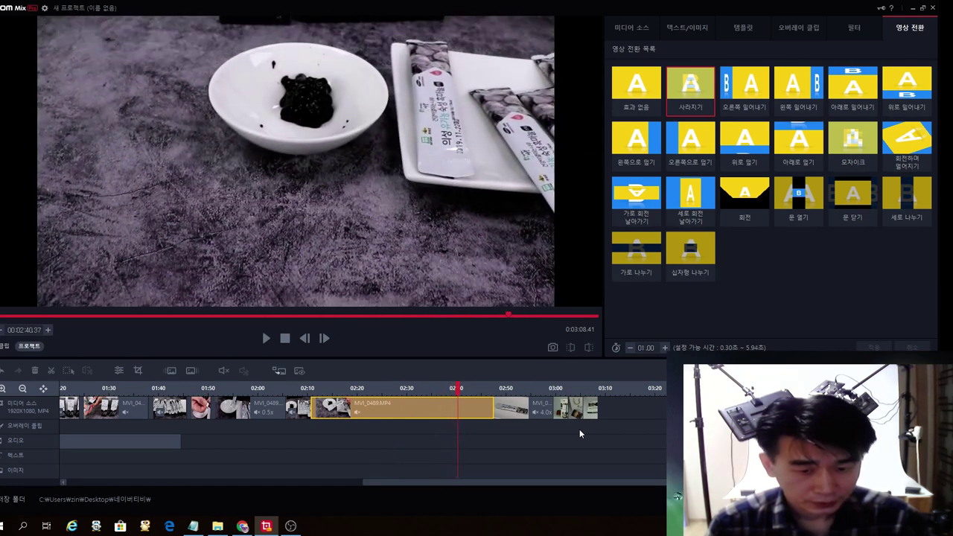
left_click(52, 370)
left_click(477, 411)
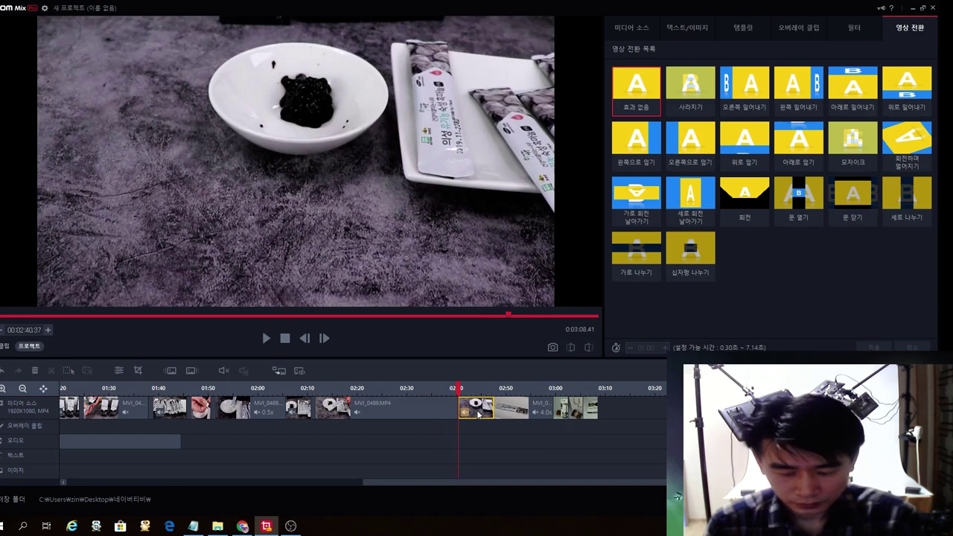
key("Delete")
Step: Set the playback speed of the last remaining MVI_0489 part to 1.5x and preview it into the stick close-up
left_click(392, 410)
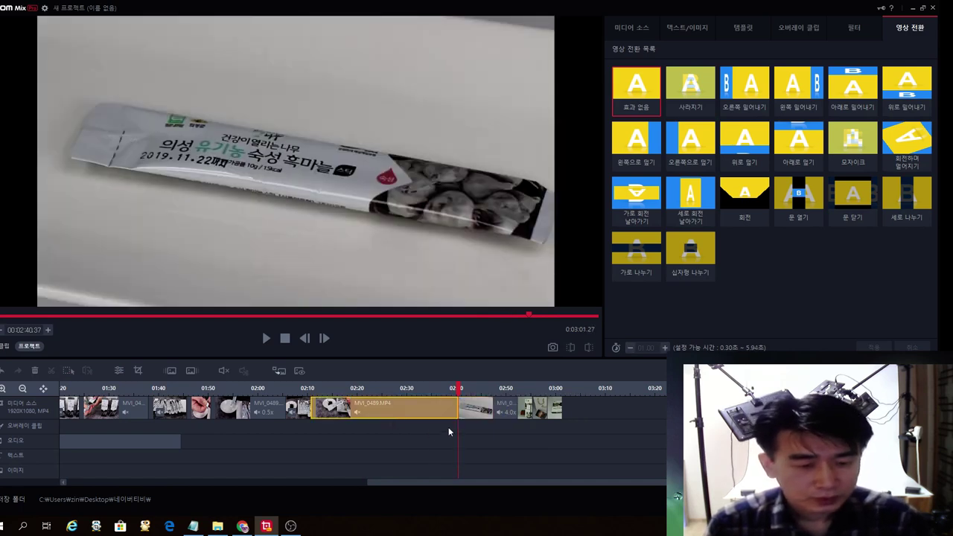
scroll(448, 426, "up", 5)
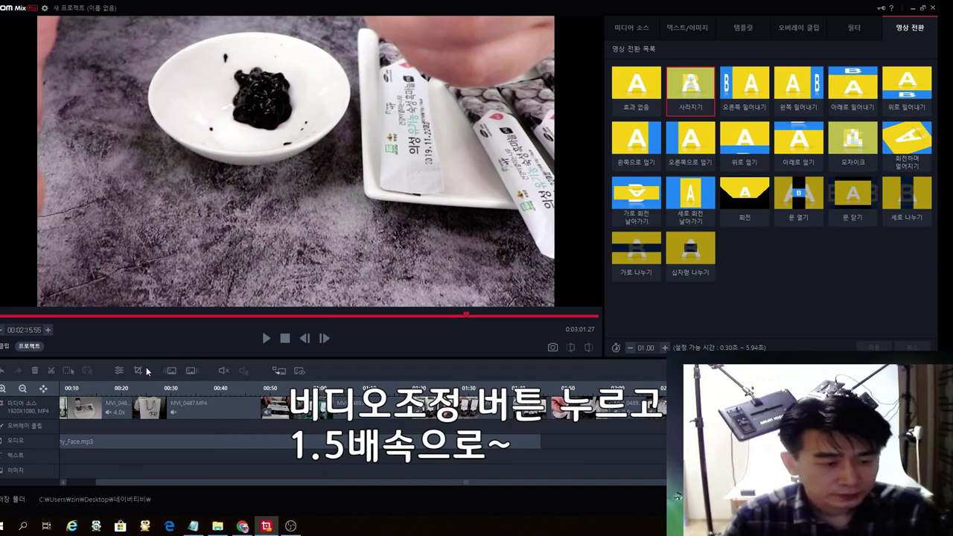
left_click(118, 370)
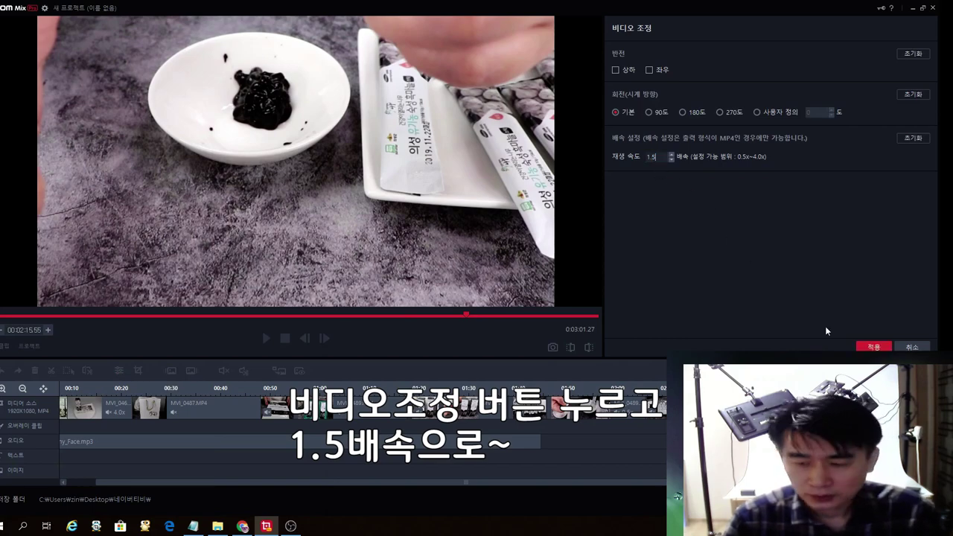
key("Return")
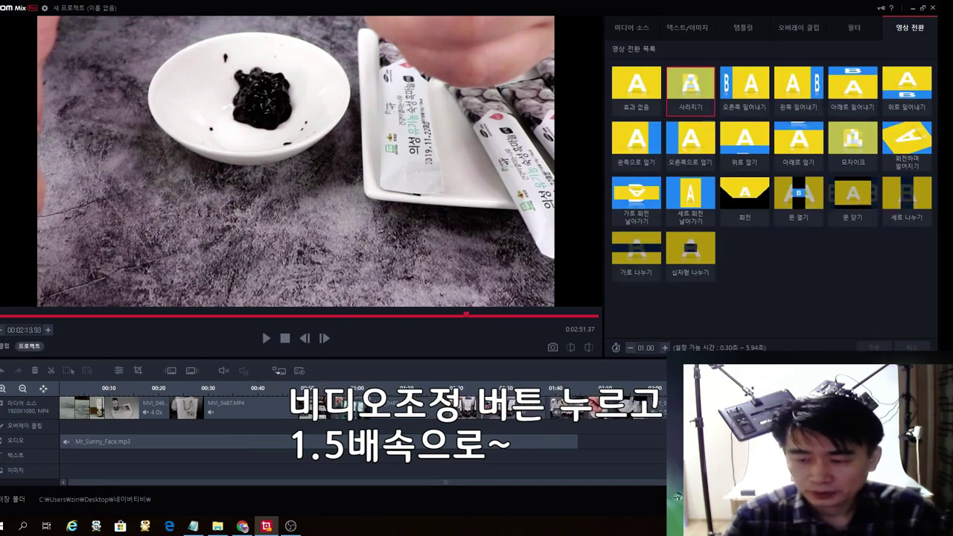
key("space")
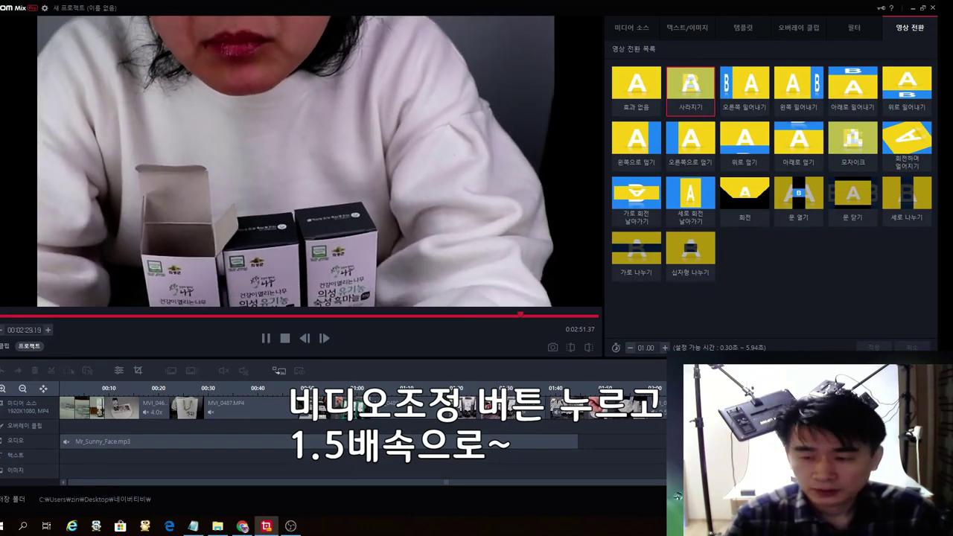
key("space")
key("space")
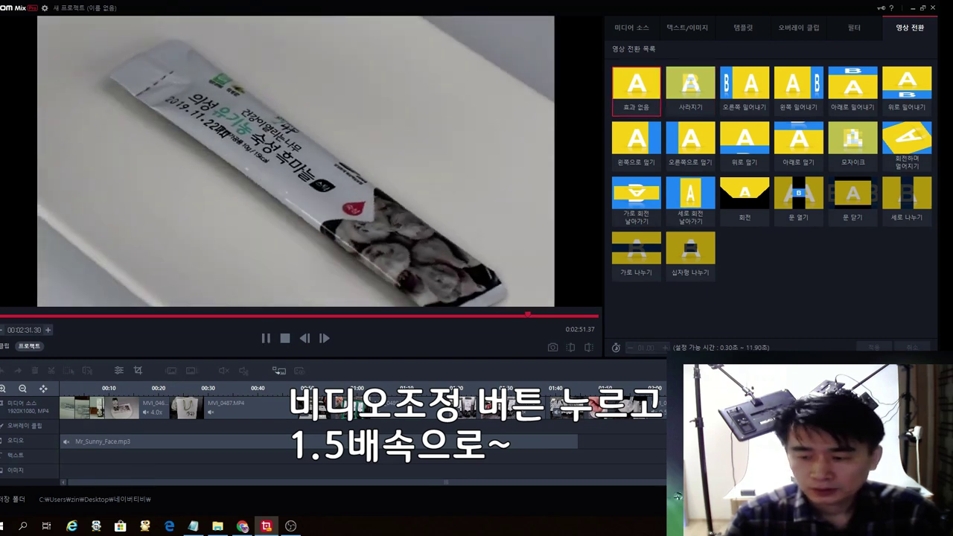
key("space")
Step: Compare transition options for the 4x clip starting at 00:00:09.00 and apply 사라지기 with a duration of 1.00 second
left_click(256, 412)
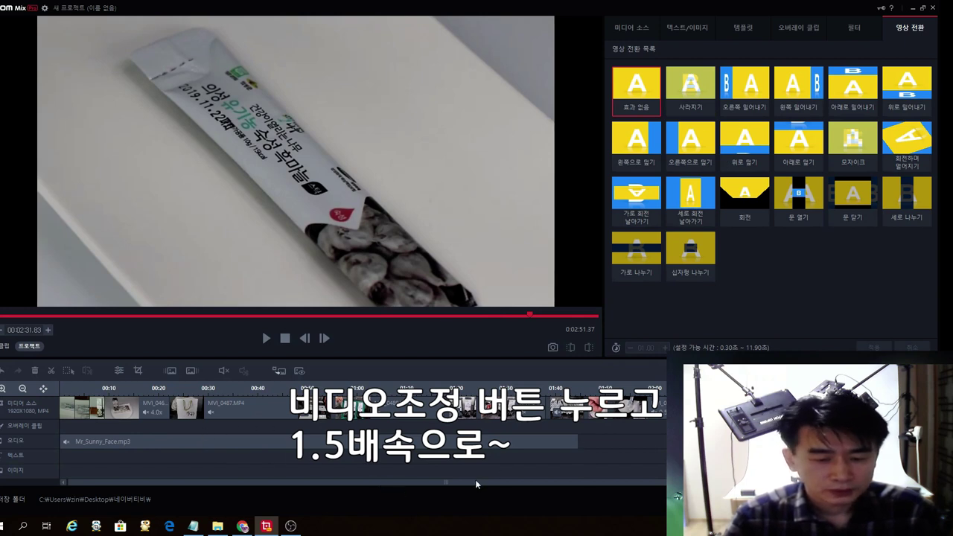
left_click(127, 411)
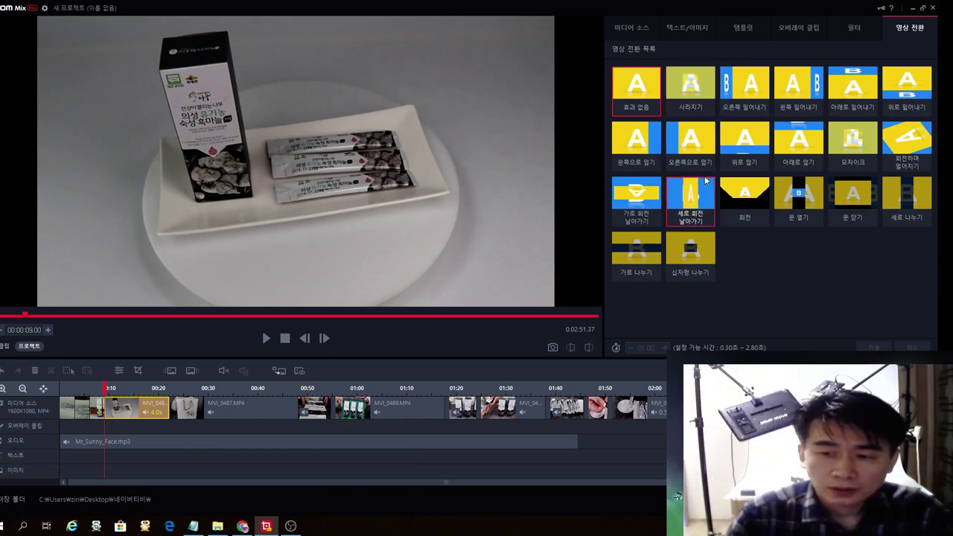
left_click(642, 101)
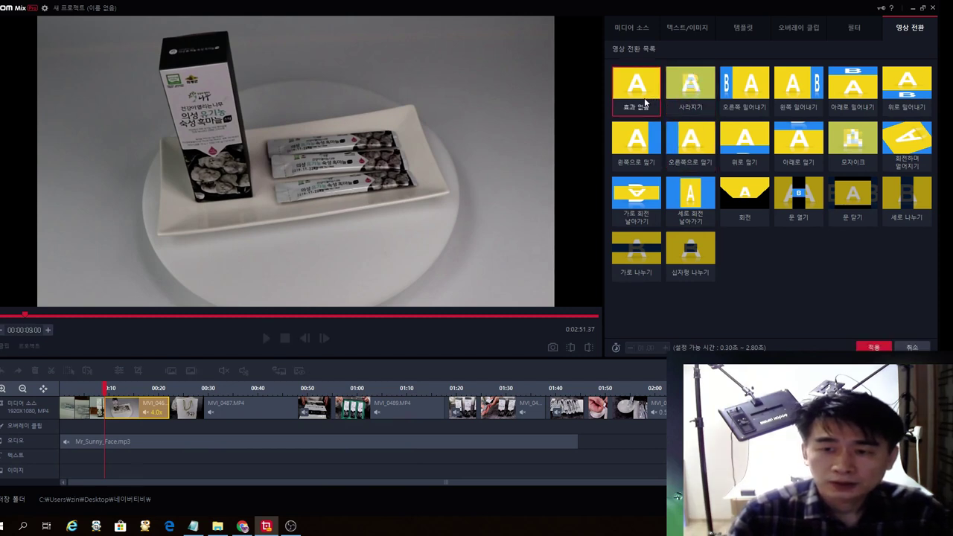
left_click(700, 105)
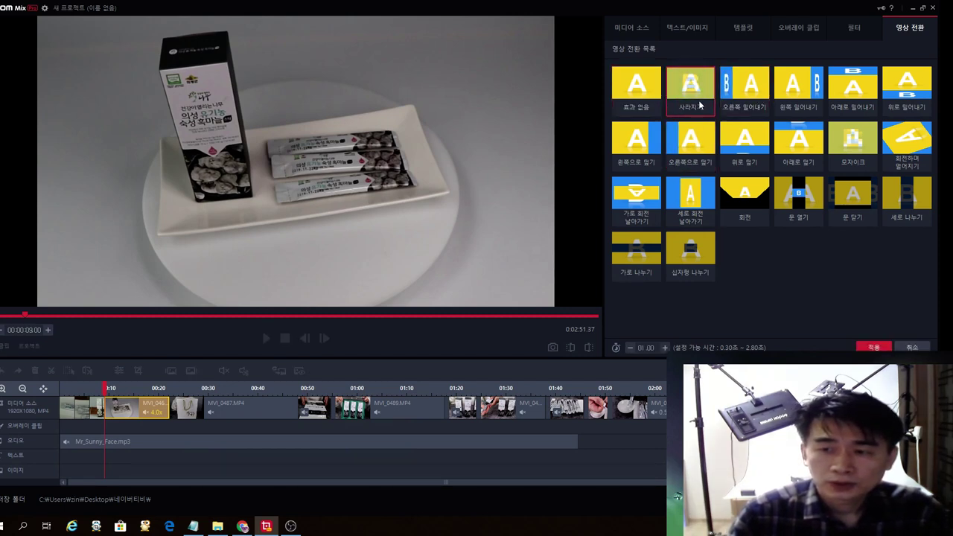
left_click(850, 90)
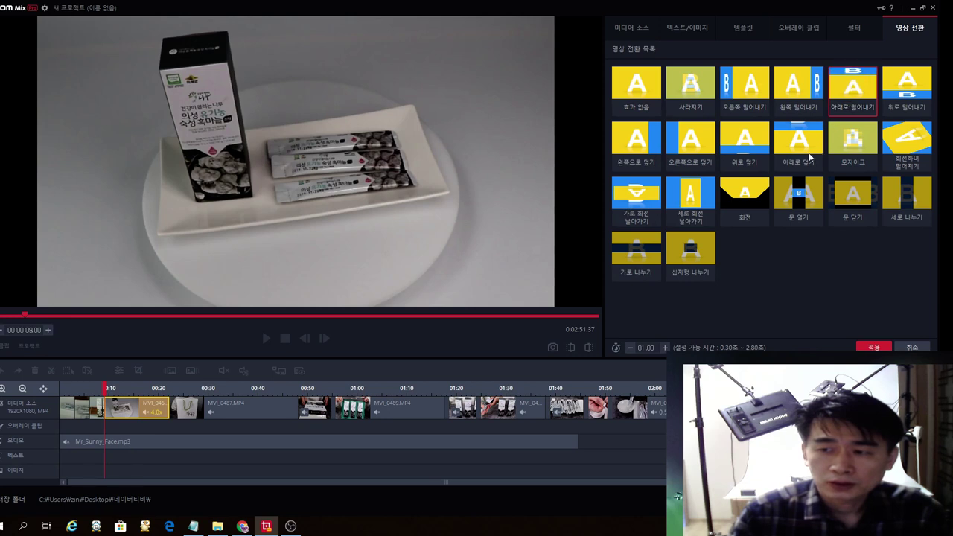
left_click(690, 86)
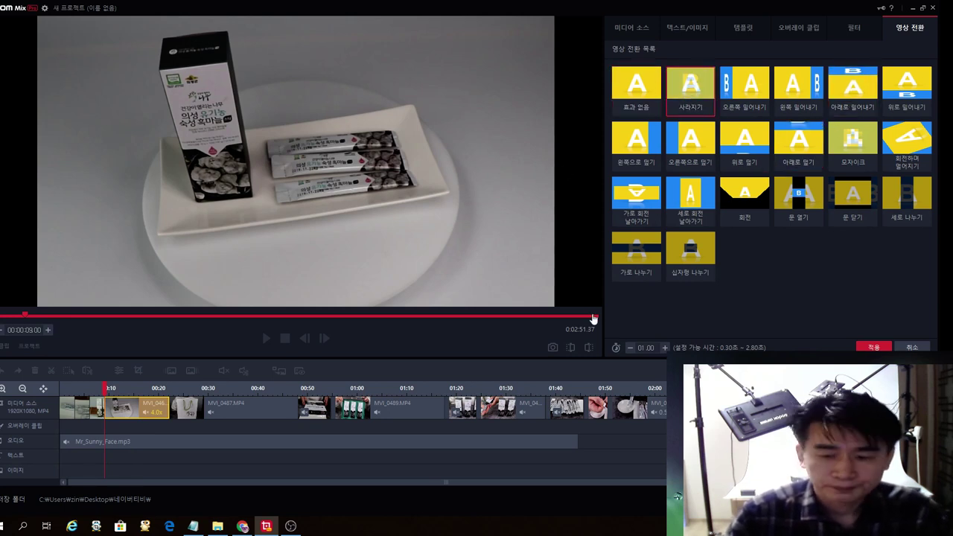
left_click(872, 347)
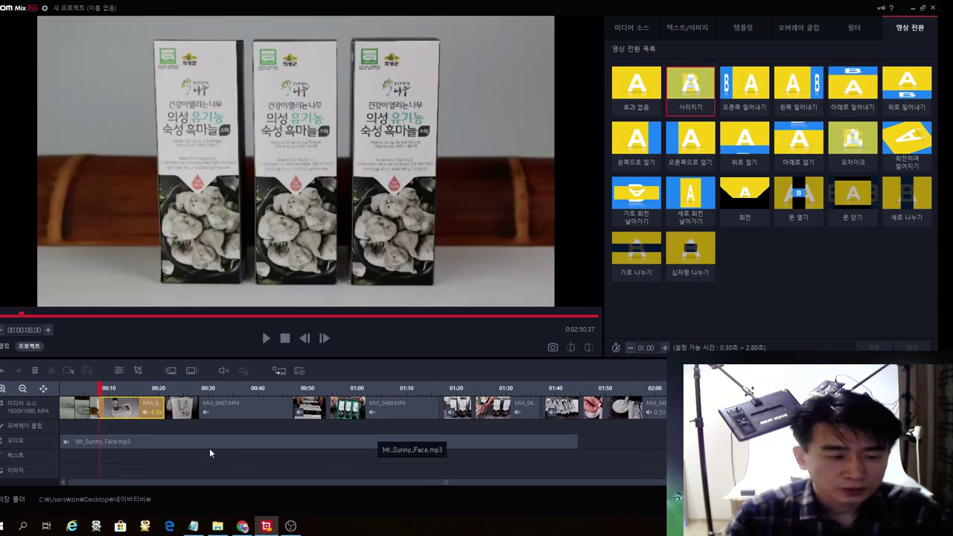
Step: Apply 1.00-second 사라지기 transitions to MVI_0487 at 00:00:21.17 and to the MVI_0489 part at 00:00:46.09
left_click(233, 406)
left_click(690, 86)
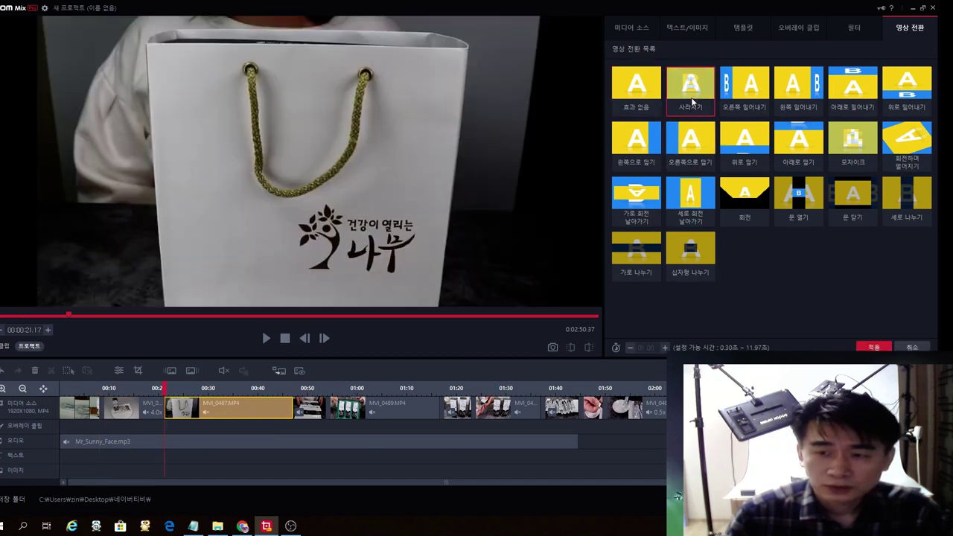
left_click(873, 348)
left_click(304, 406)
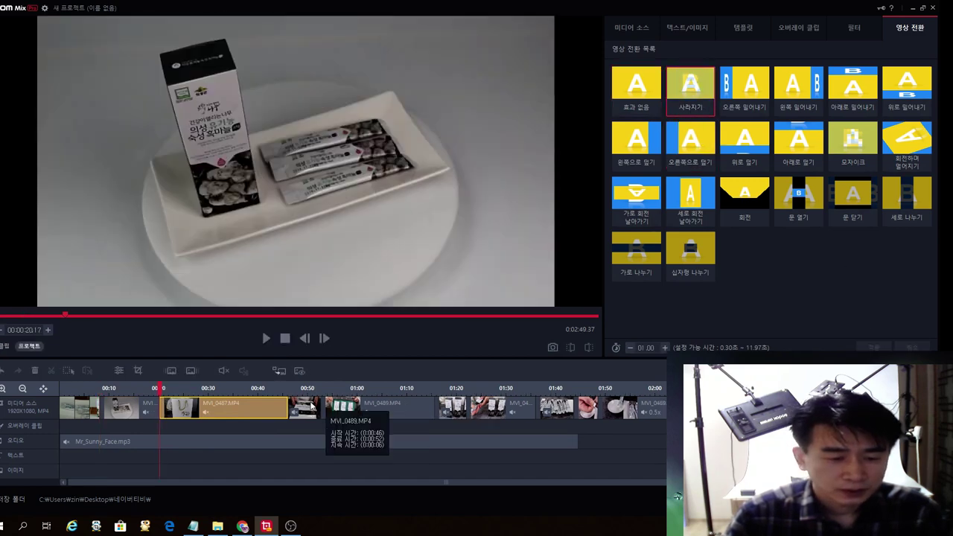
left_click(698, 92)
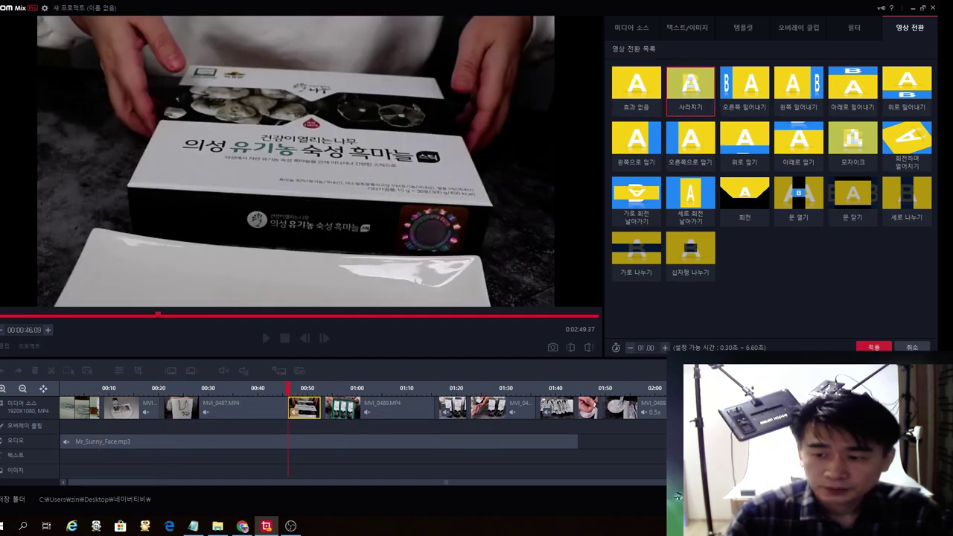
left_click(872, 348)
Step: Check the transition set on each MVI_0489 part from 00:00:51.69 through the 0.5x part at 00:01:47.43
left_click(421, 407)
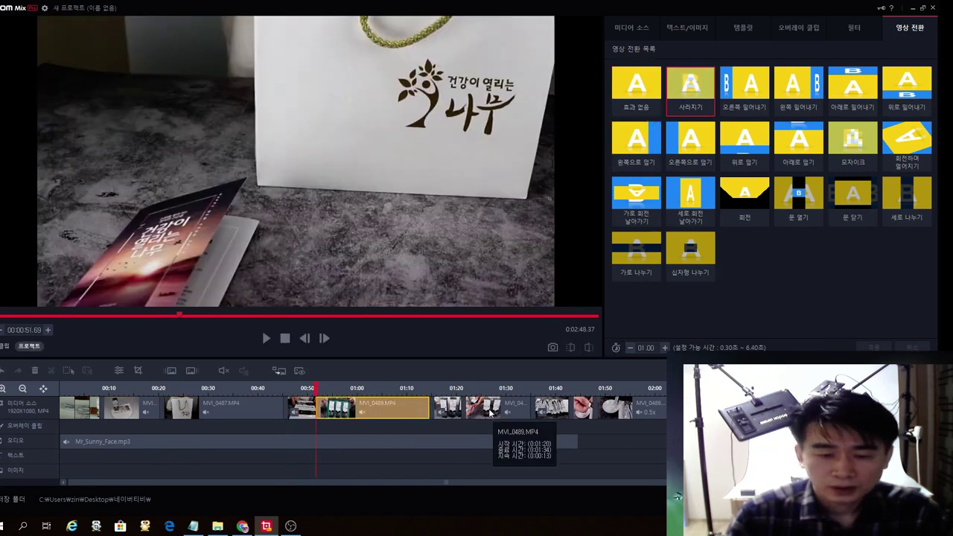
left_click(488, 410)
left_click(451, 408)
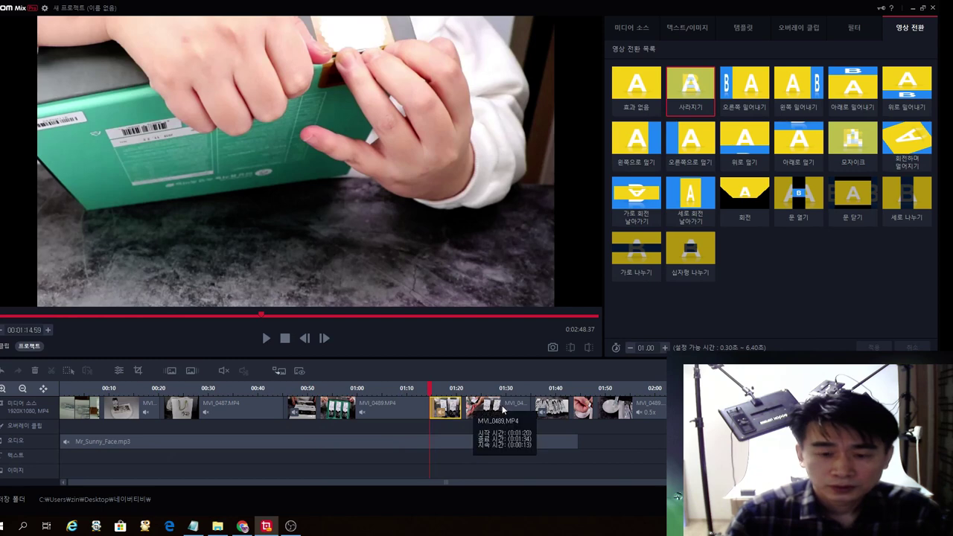
left_click(504, 409)
left_click(558, 409)
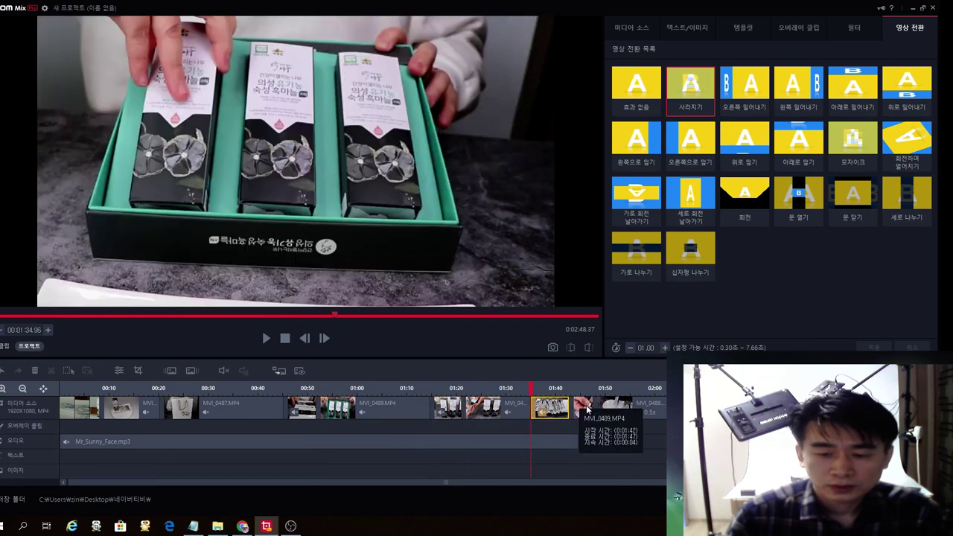
left_click(586, 408)
left_click(629, 409)
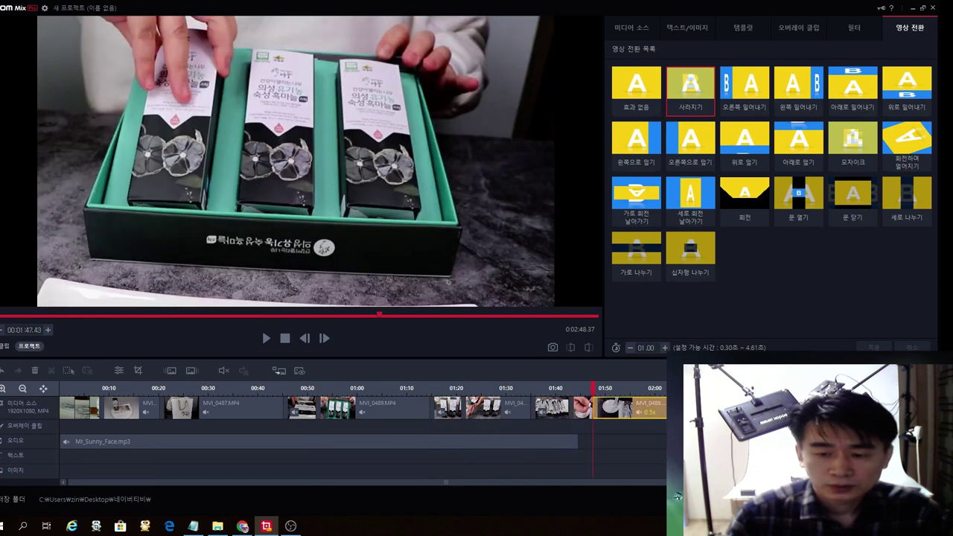
left_click(689, 91)
left_click(874, 348)
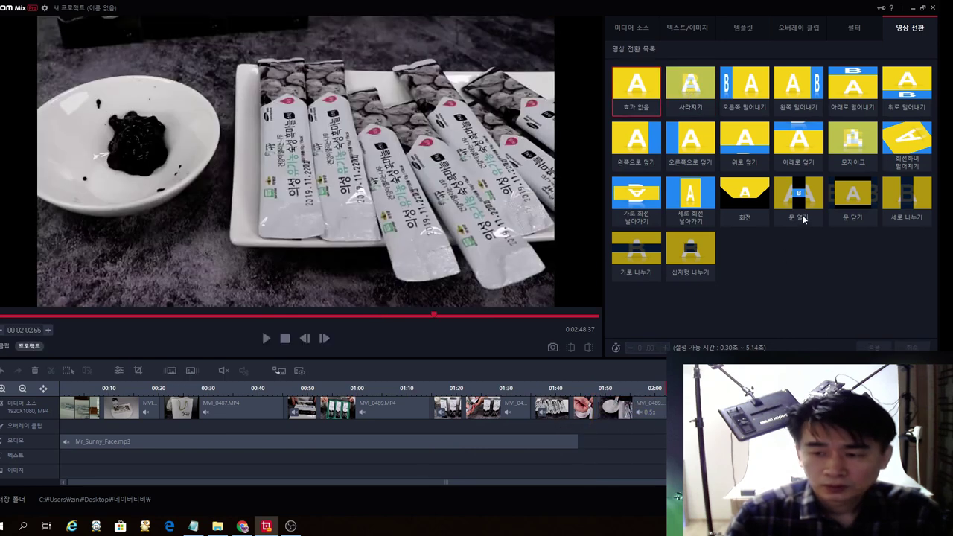
Step: Apply 사라지기 transitions to the MVI_0489 part at 00:02:02.55, the stick close-up clip and the product photo at 00:02:37.37
left_click(682, 86)
left_click(872, 348)
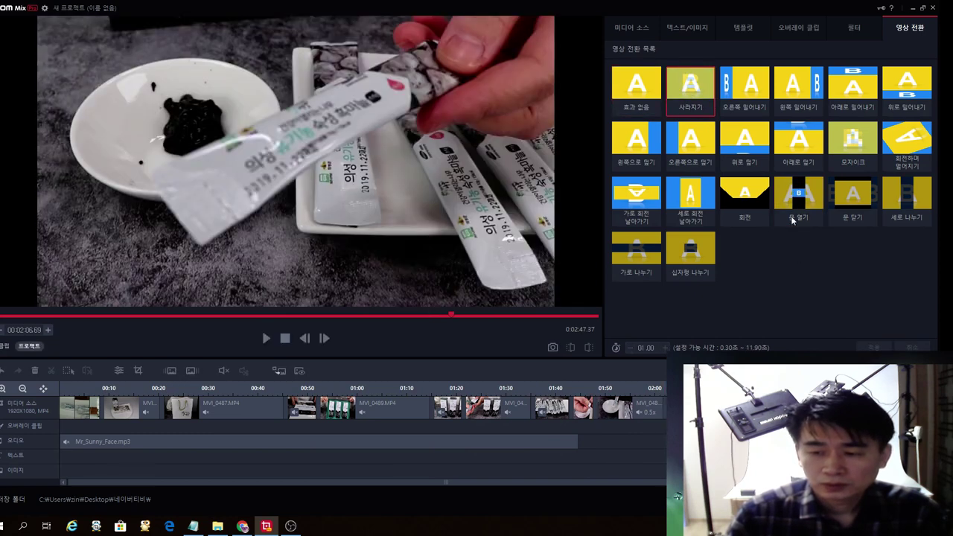
left_click(873, 348)
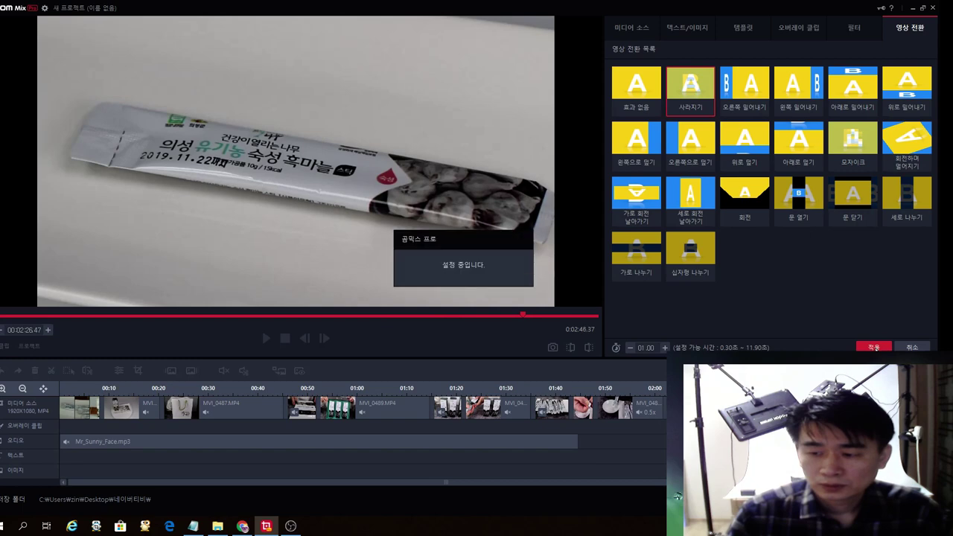
left_click(668, 103)
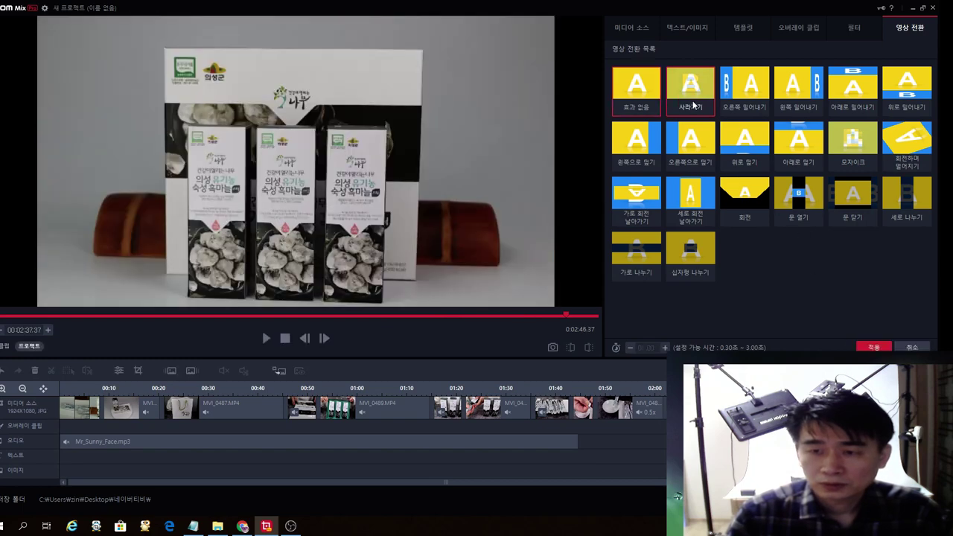
left_click(873, 348)
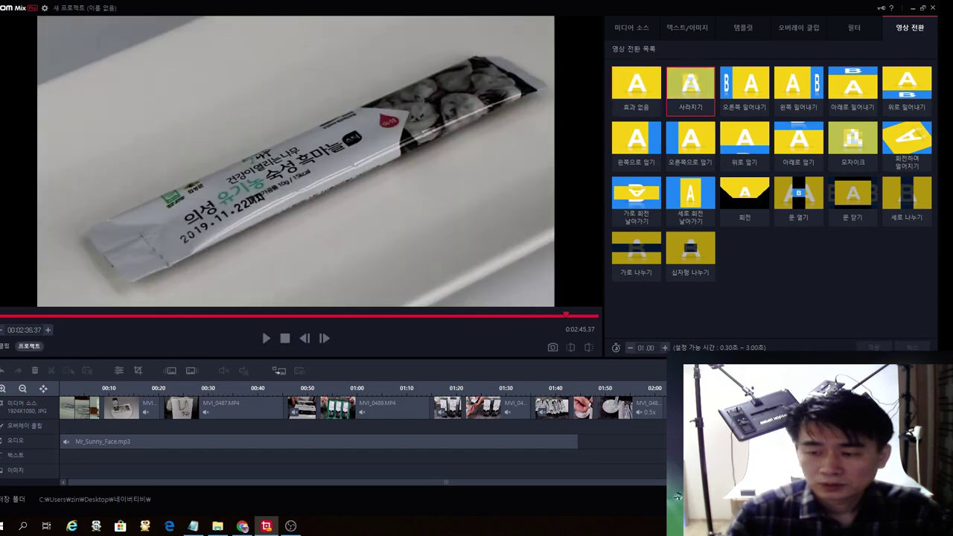
Step: Recheck the transitions on the clip at 00:00:08.00 and on MVI_0487 at 00:00:20.17
left_click(134, 409)
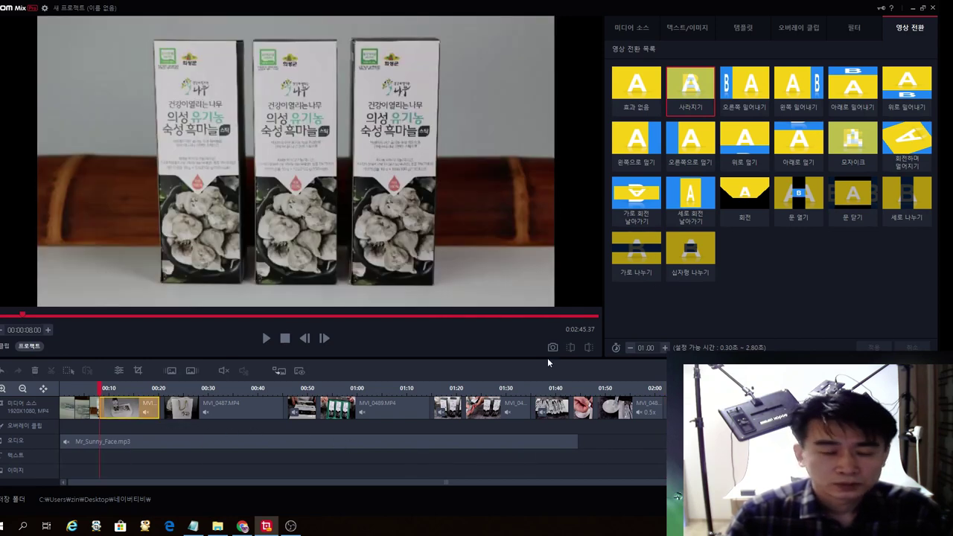
left_click(264, 409)
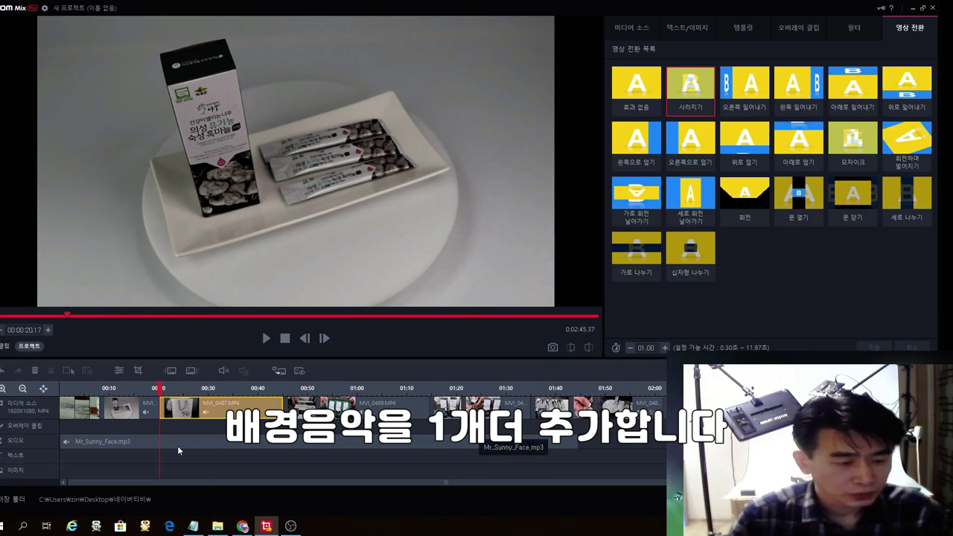
Step: Mute the Mr_Sunny_Face.mp3 background music on the audio track and return to the start of the project
left_click(348, 459)
left_click(624, 30)
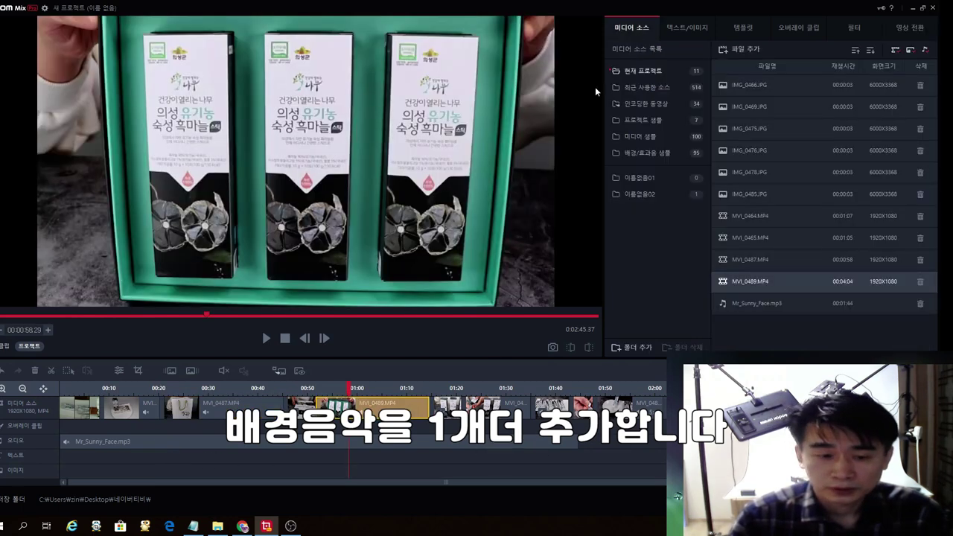
left_click(435, 465)
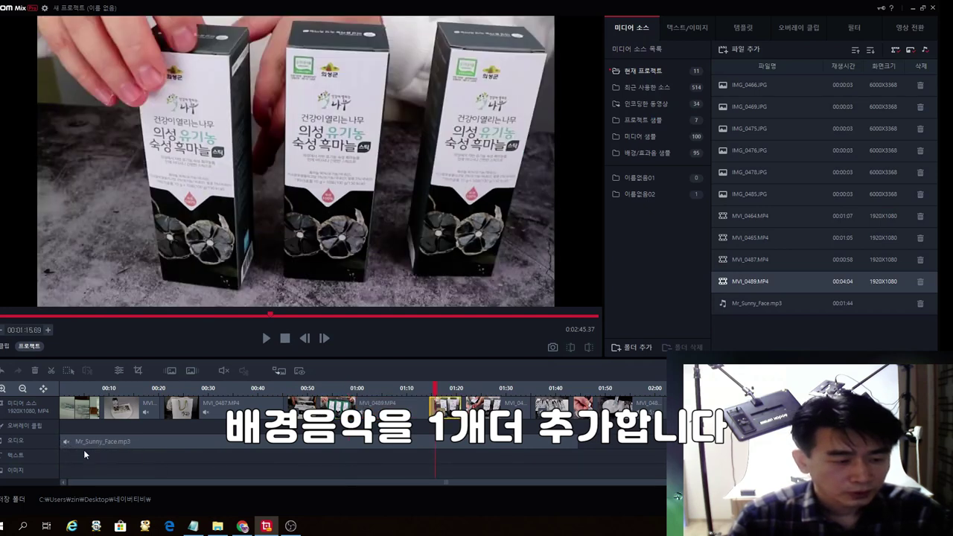
left_click(68, 440)
key("Home")
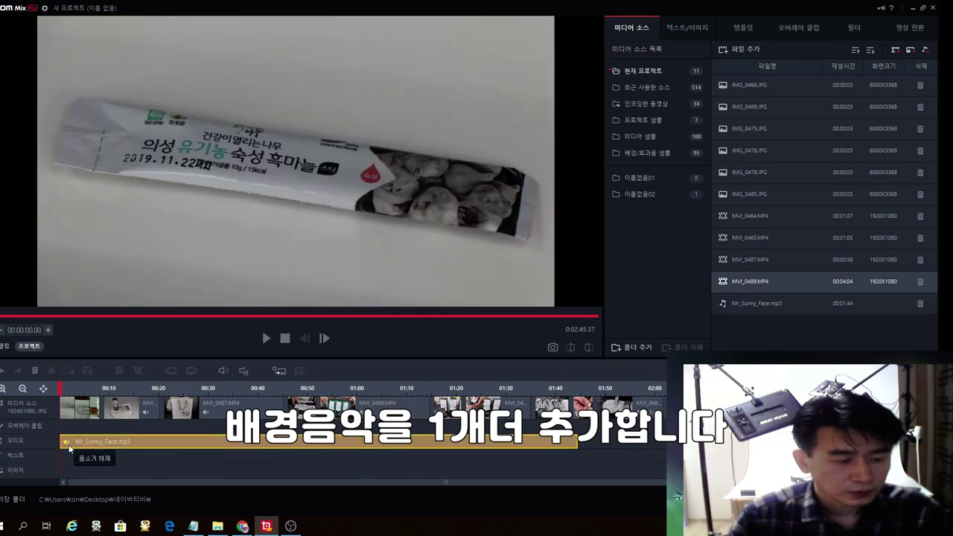
Step: Add a second Mr_Sunny_Face.mp3 directly after the first on the audio track, trim its end to 00:02:45.28 and mute it
left_click(751, 303)
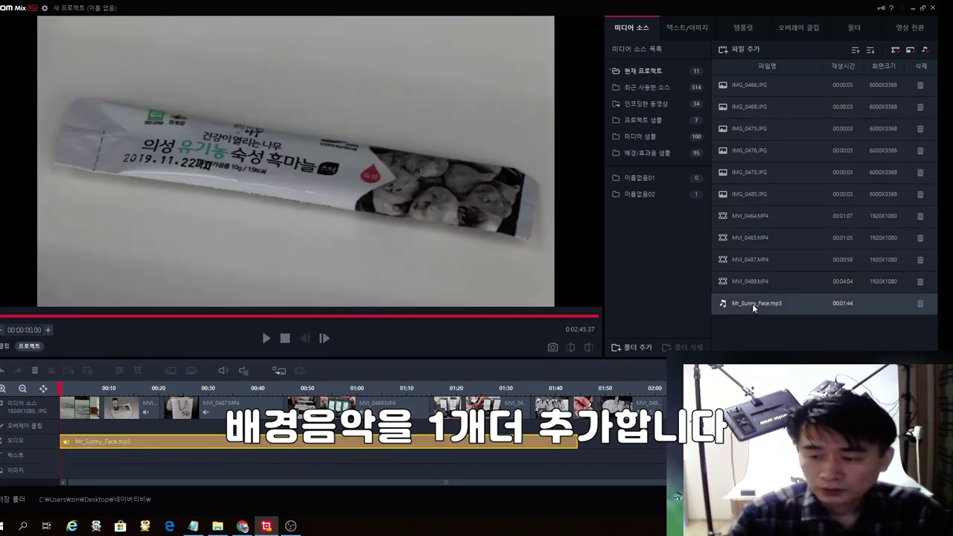
left_click_drag(660, 447, 616, 447)
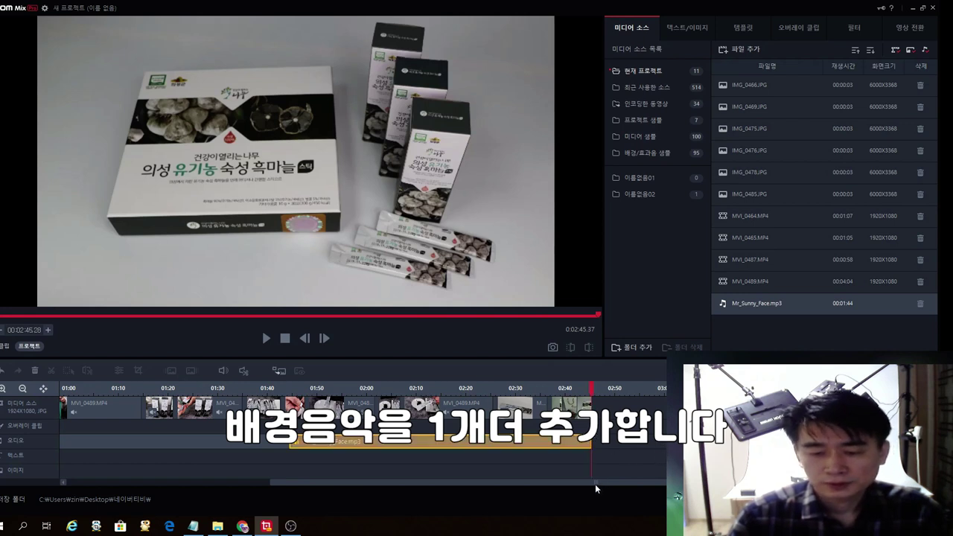
left_click_drag(594, 484, 385, 489)
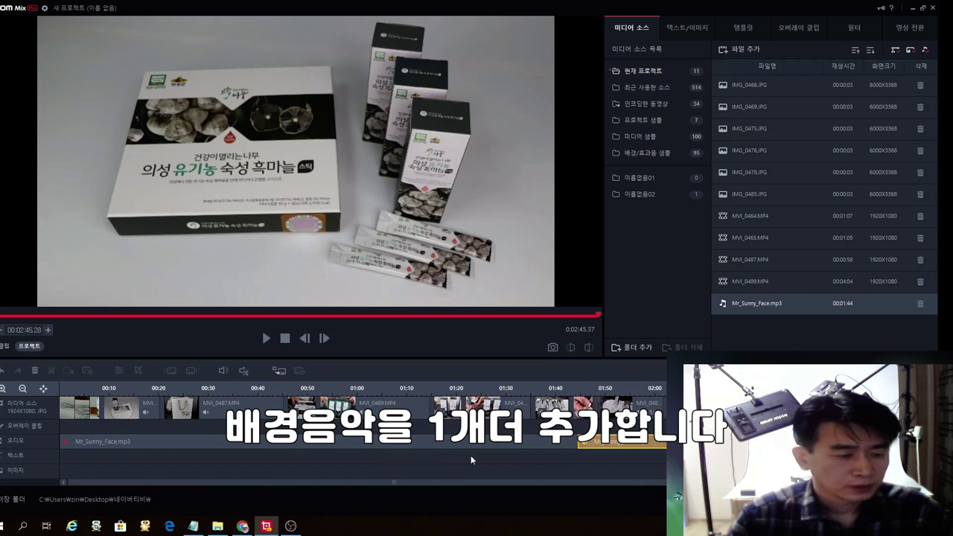
left_click(62, 425)
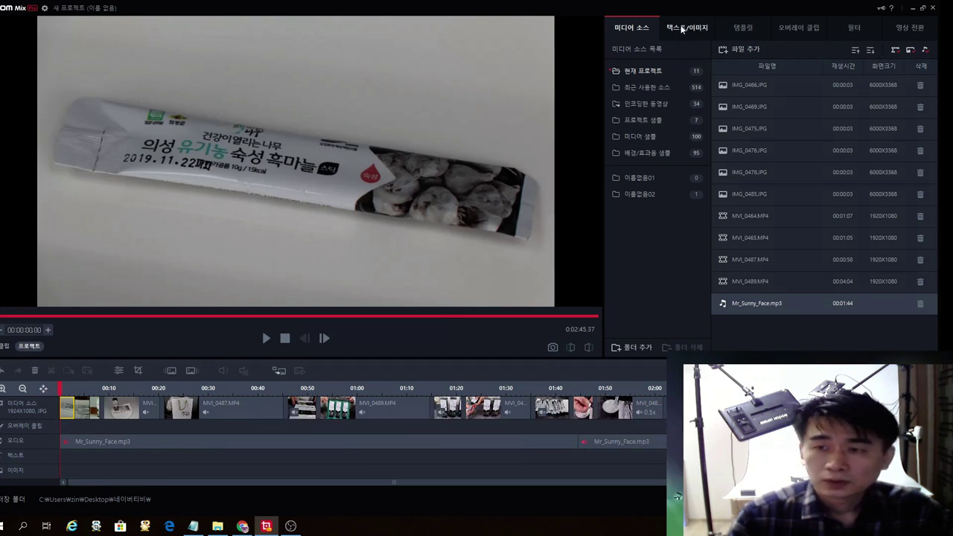
left_click(742, 28)
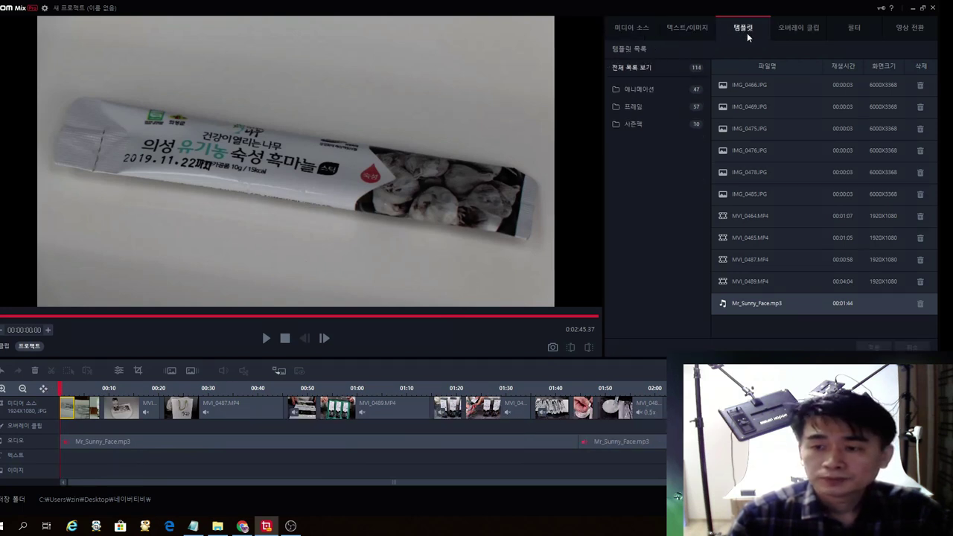
scroll(831, 191, "down", 5)
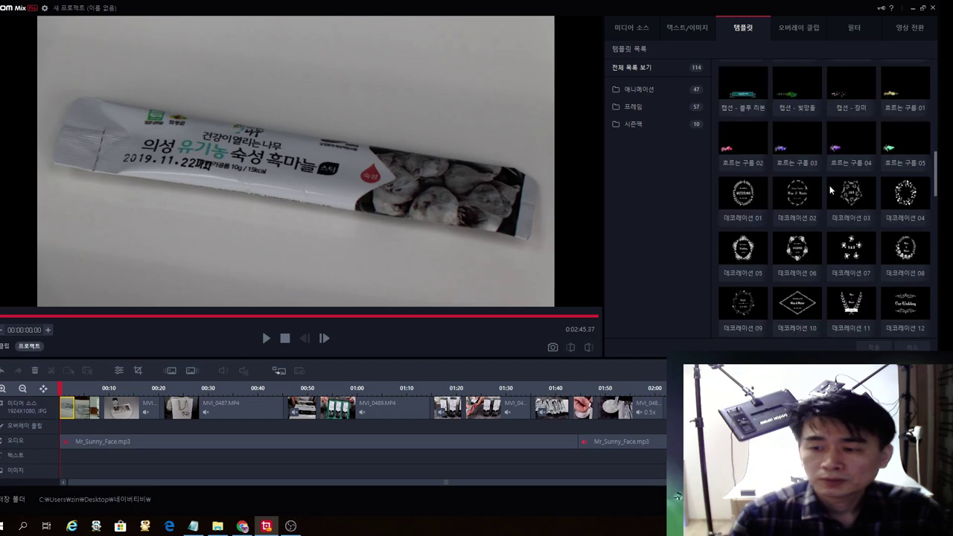
scroll(830, 191, "down", 6)
scroll(832, 189, "up", 4)
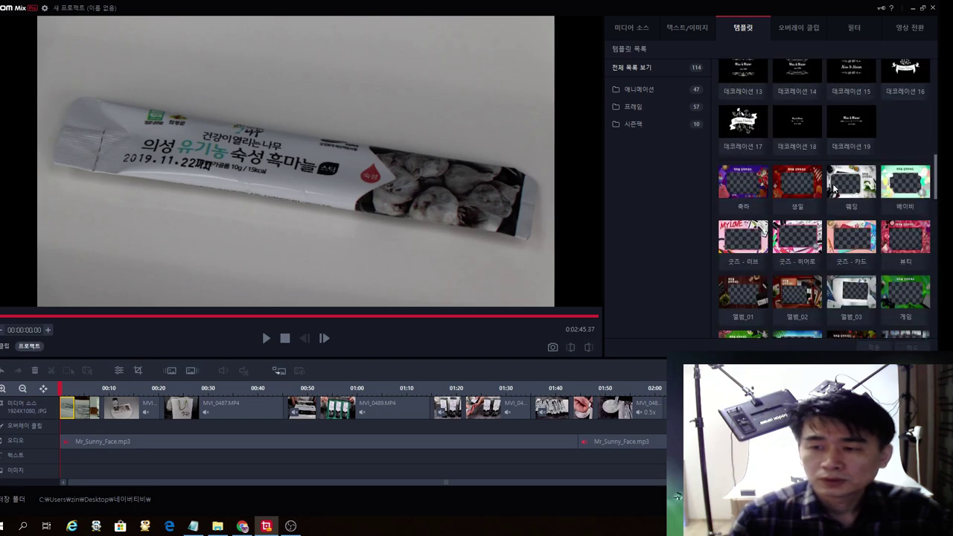
scroll(833, 189, "up", 5)
Step: Apply 3.00-second overlay clips to the opening photos: 빛망울 05 at 00:00:00.00 and 빛망울 06 at 00:00:03.60
left_click(809, 35)
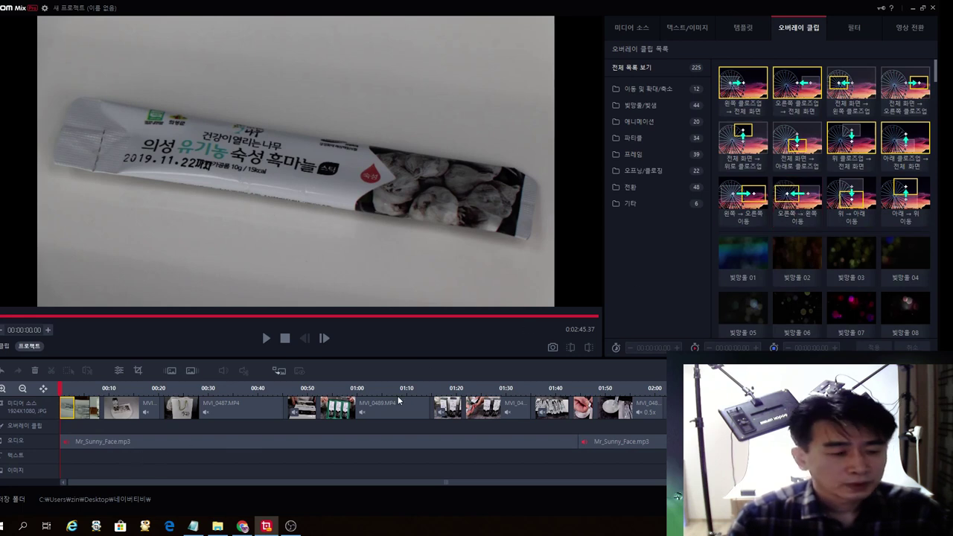
double_click(750, 312)
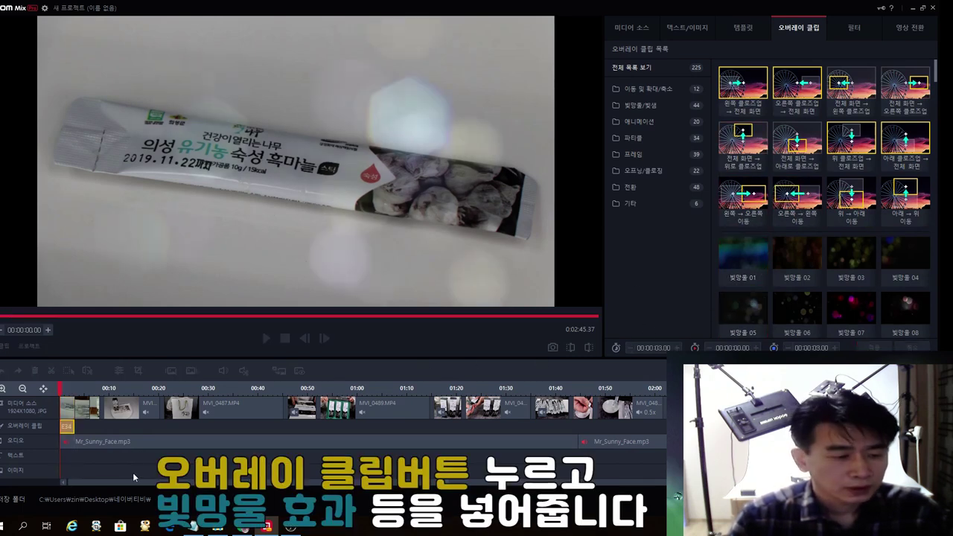
left_click(82, 465)
left_click(77, 459)
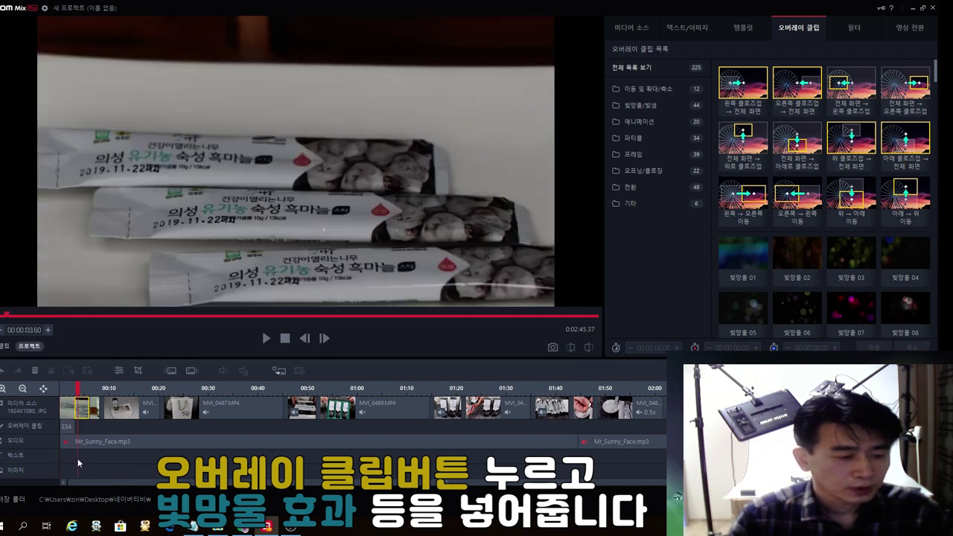
double_click(797, 313)
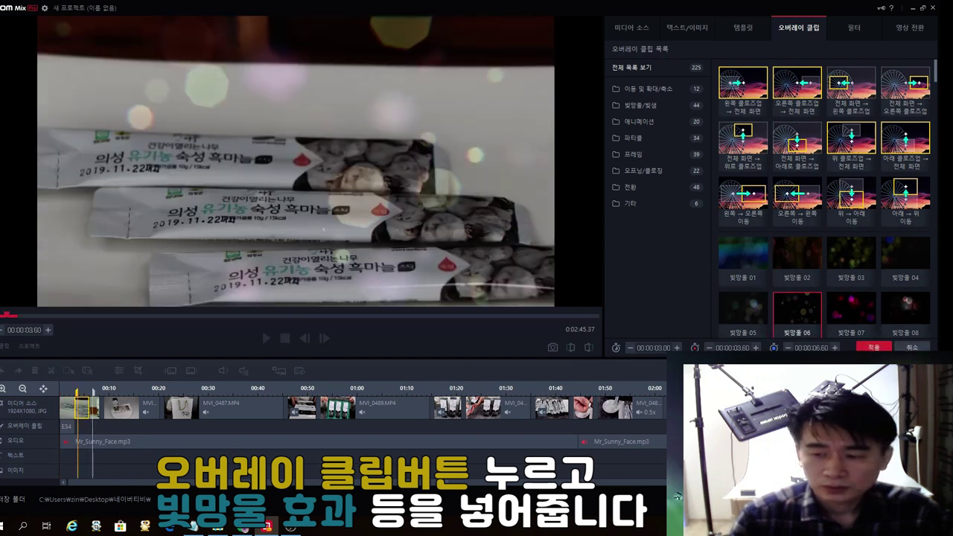
left_click(150, 477)
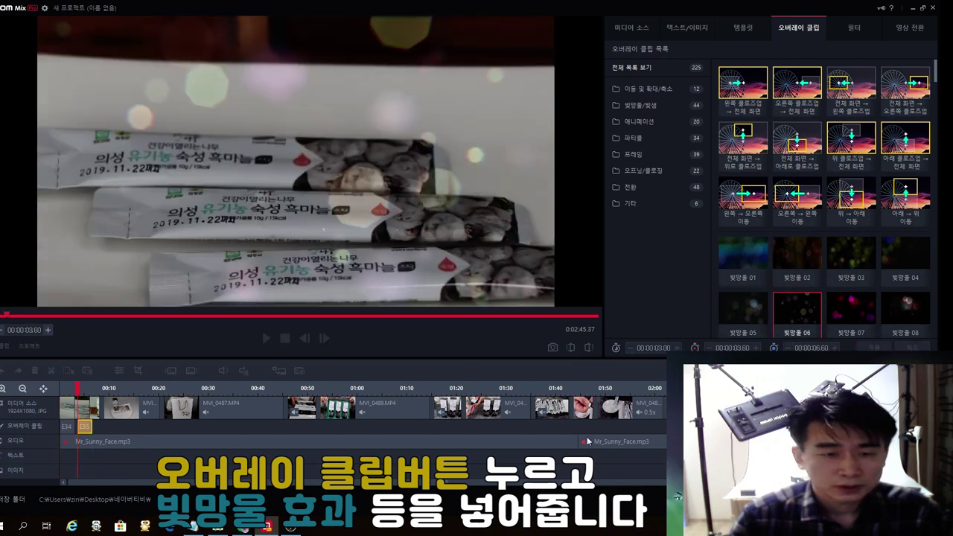
Step: Apply a 2.98-second 빛망울 08 overlay clip at 00:00:07.32, over the photo of the three boxes
left_click(95, 461)
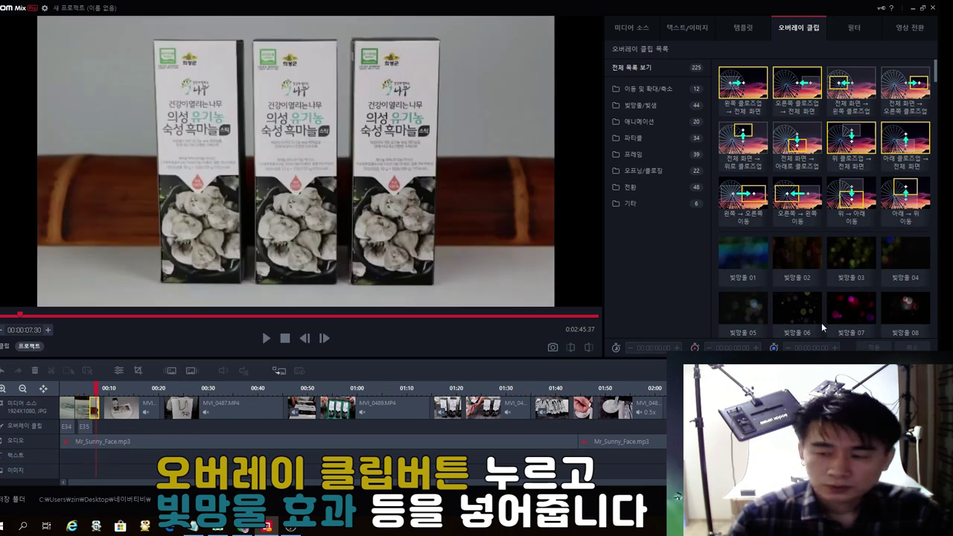
double_click(905, 310)
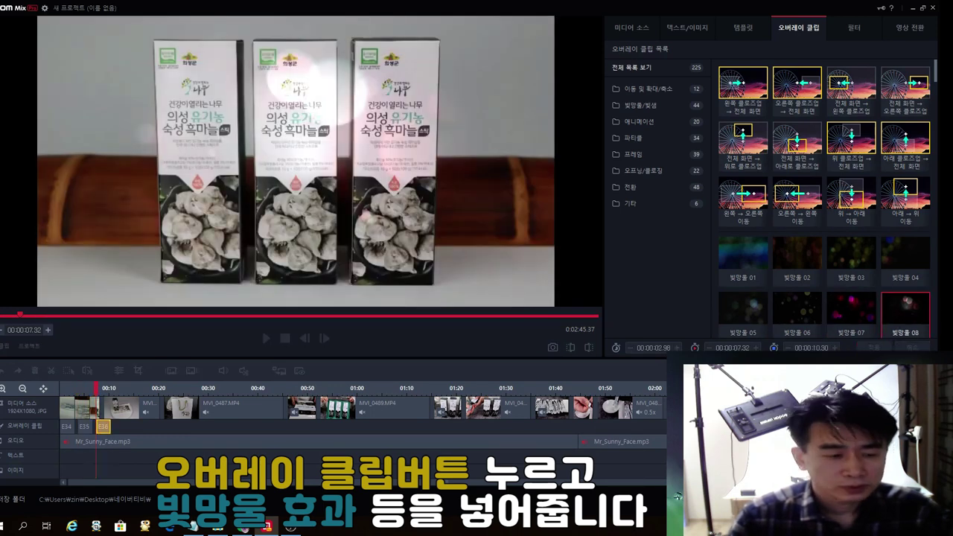
left_click(678, 496)
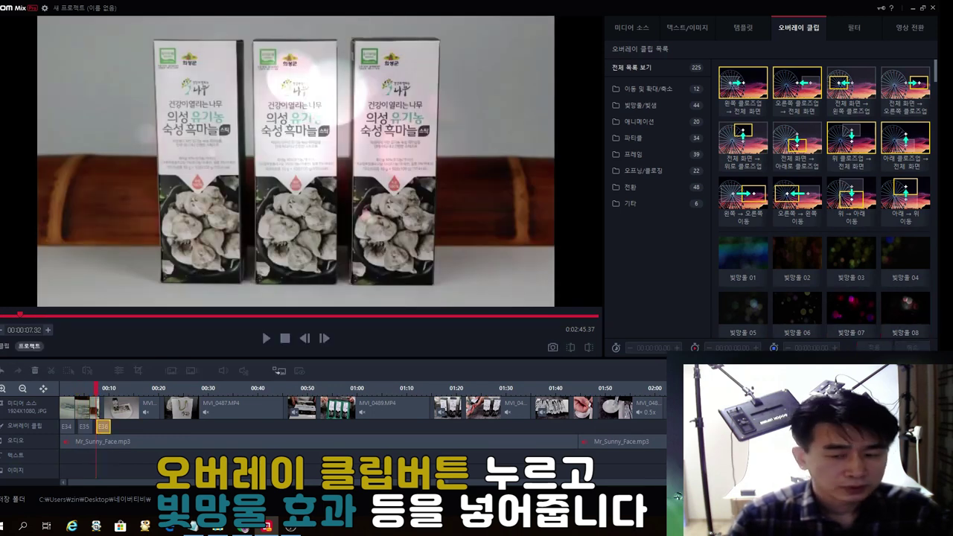
Step: Apply the 스포트라이트 overlay clip to the turntable footage at 00:00:11.30, preview it and extend its end to about 00:00:15.60
left_click(116, 463)
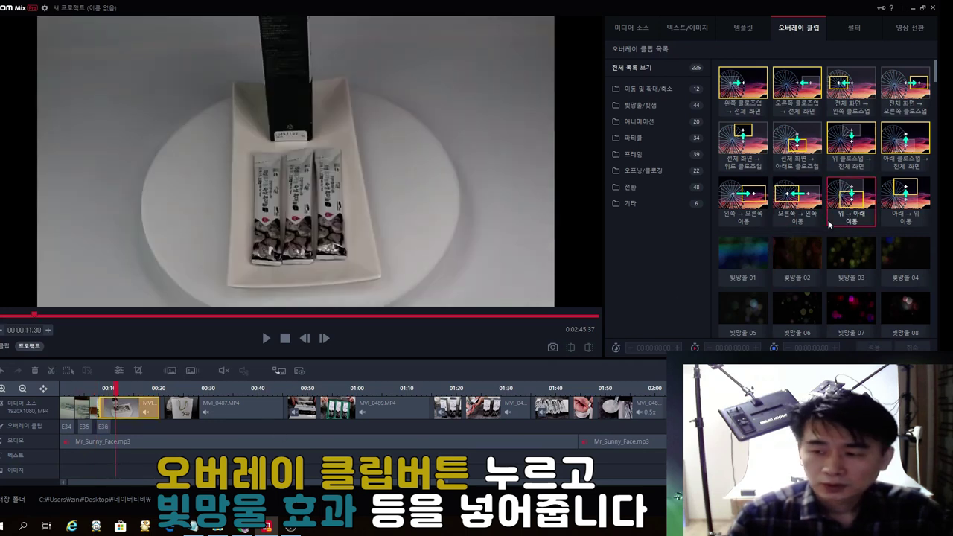
scroll(843, 237, "down", 6)
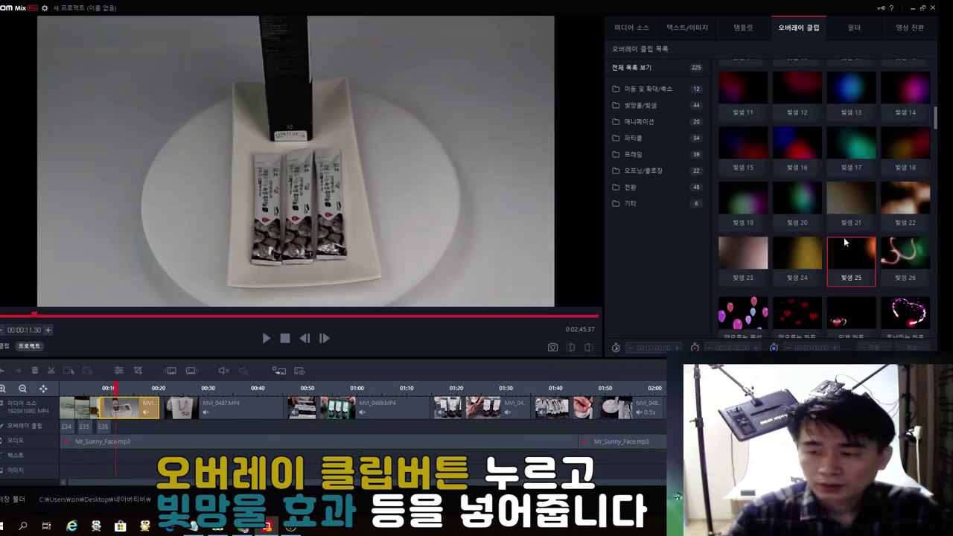
scroll(856, 237, "up", 5)
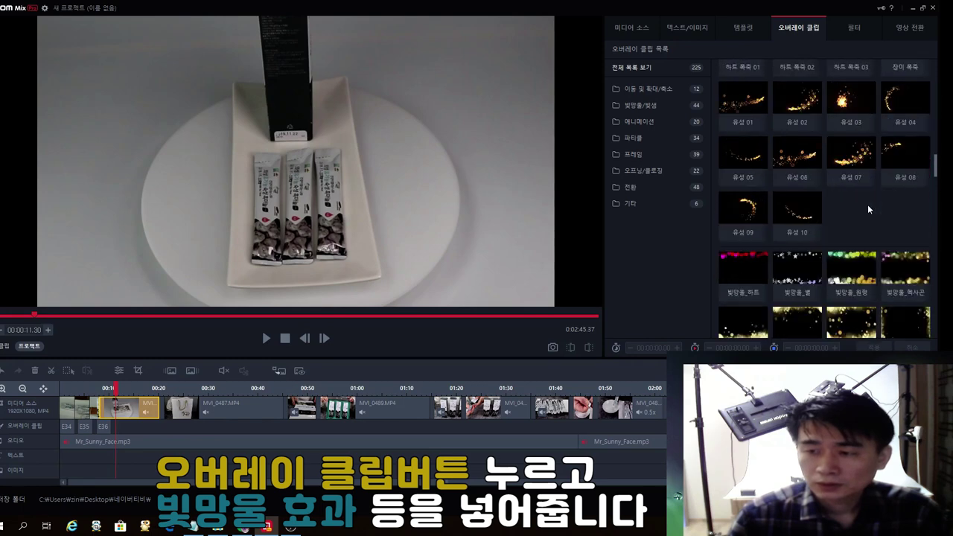
scroll(866, 210, "down", 5)
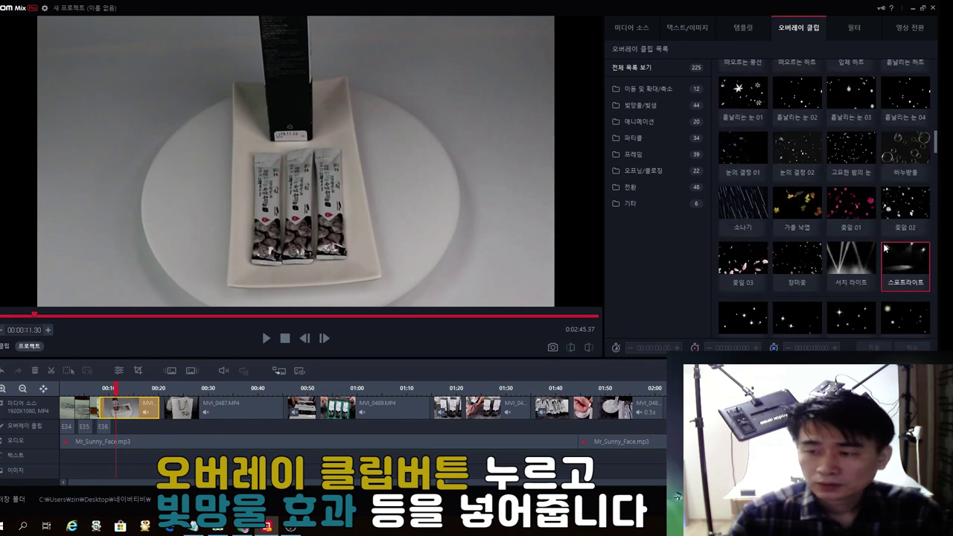
left_click(905, 254)
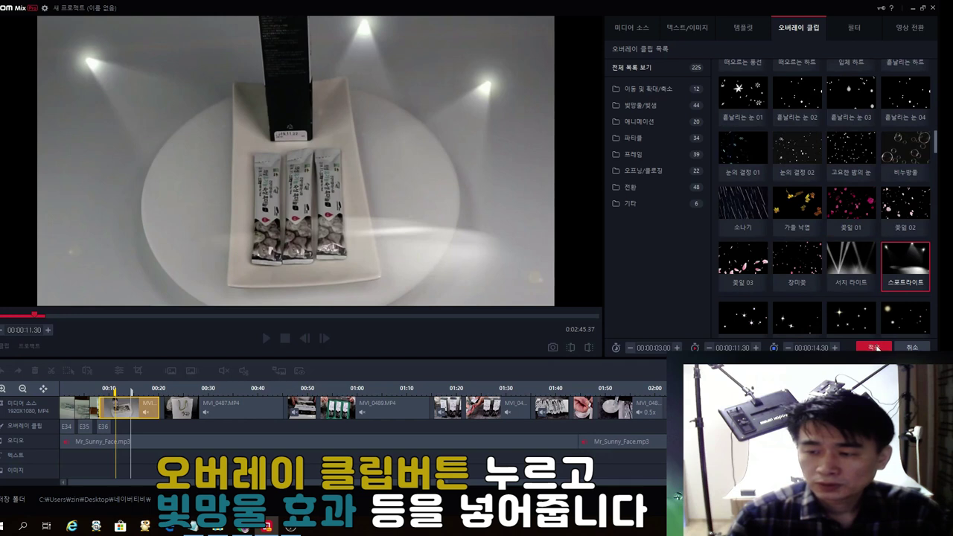
left_click(876, 347)
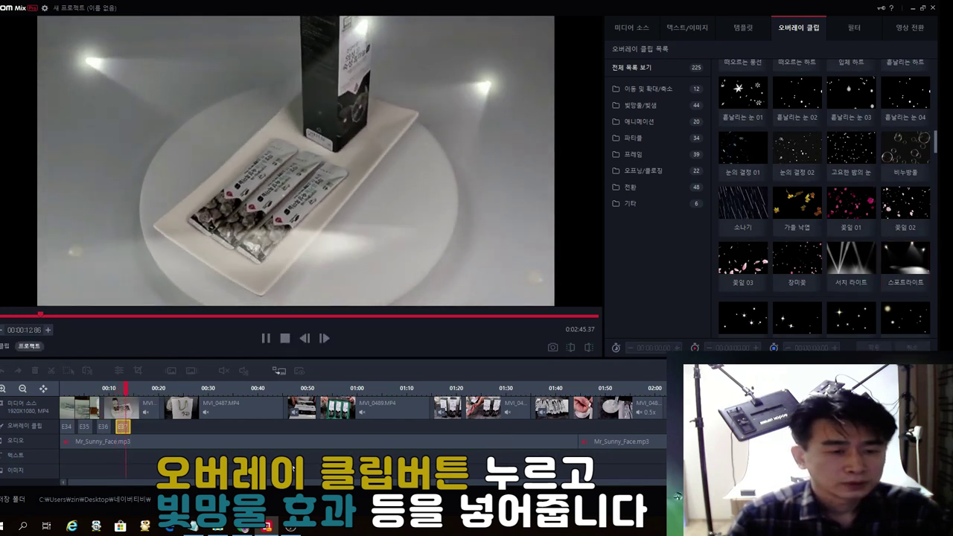
key("space")
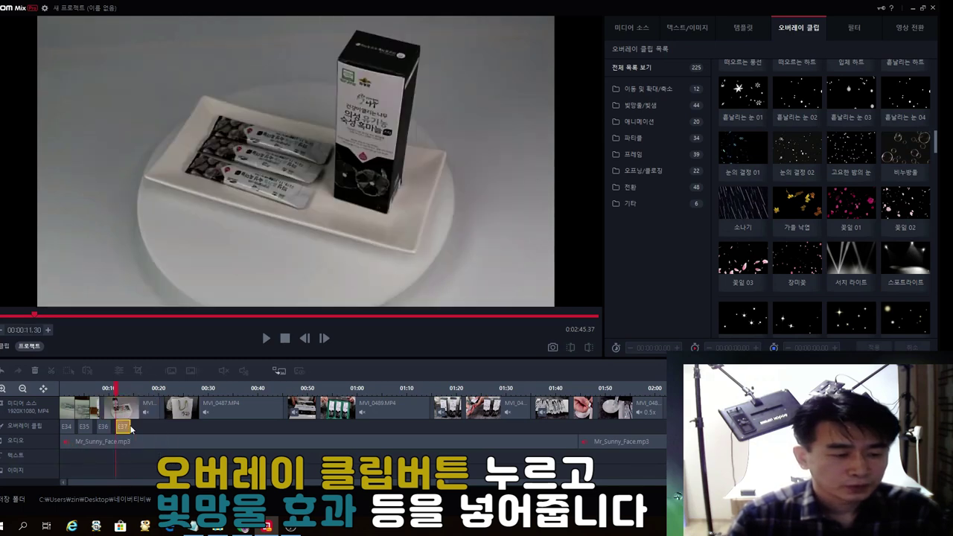
left_click(131, 427)
left_click_drag(131, 425, 136, 425)
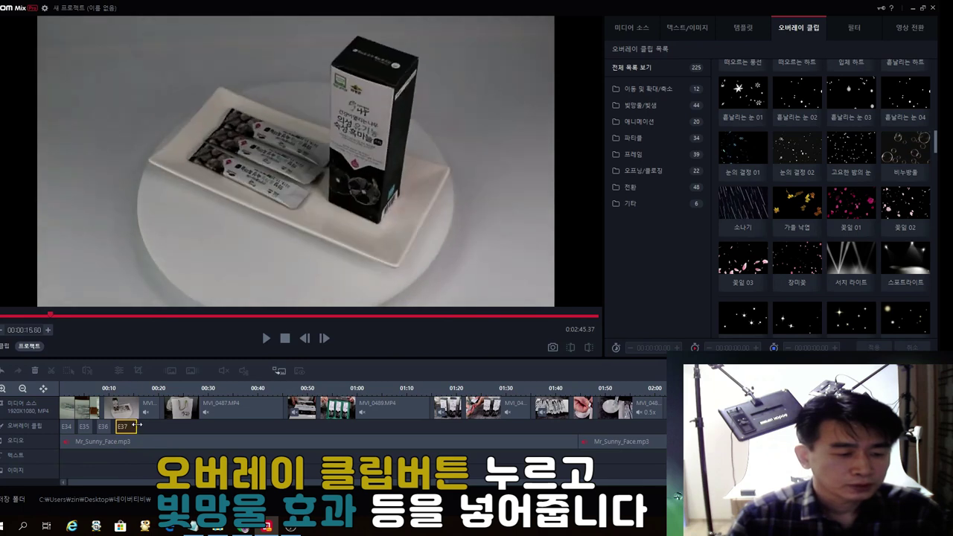
Step: Apply the 서치 라이트 overlay clip at 00:00:16.50 and extend its end to 00:00:19.89, near the end of the turntable footage
left_click(141, 430)
left_click(851, 264)
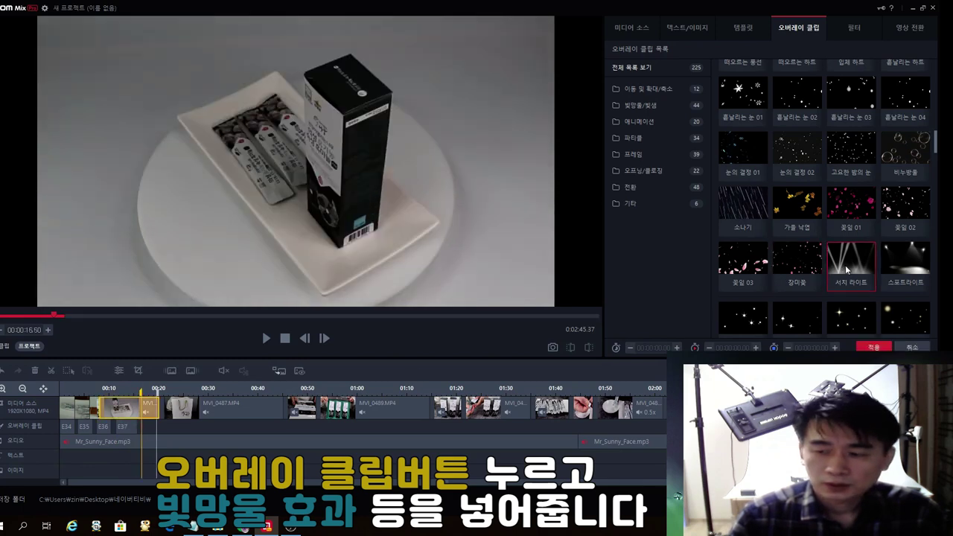
left_click(874, 346)
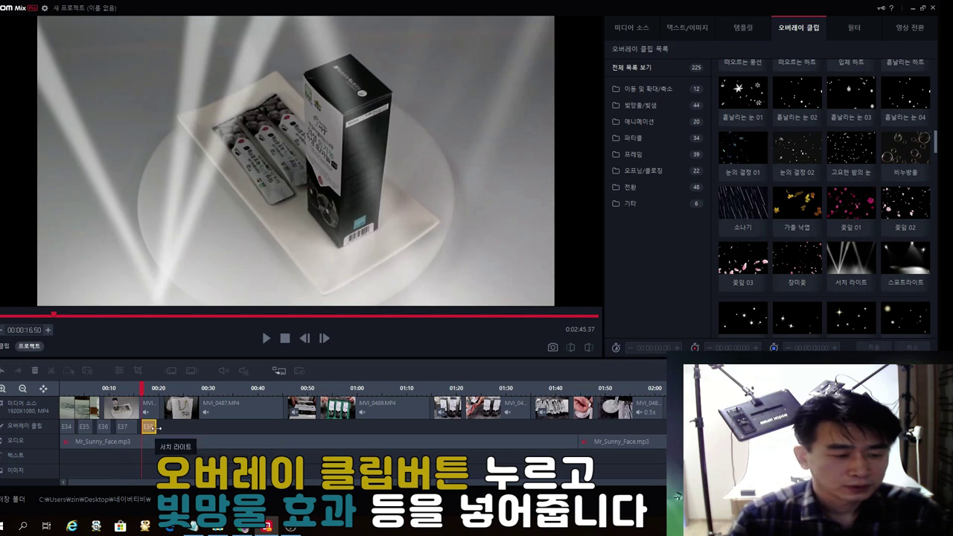
left_click_drag(158, 428, 159, 427)
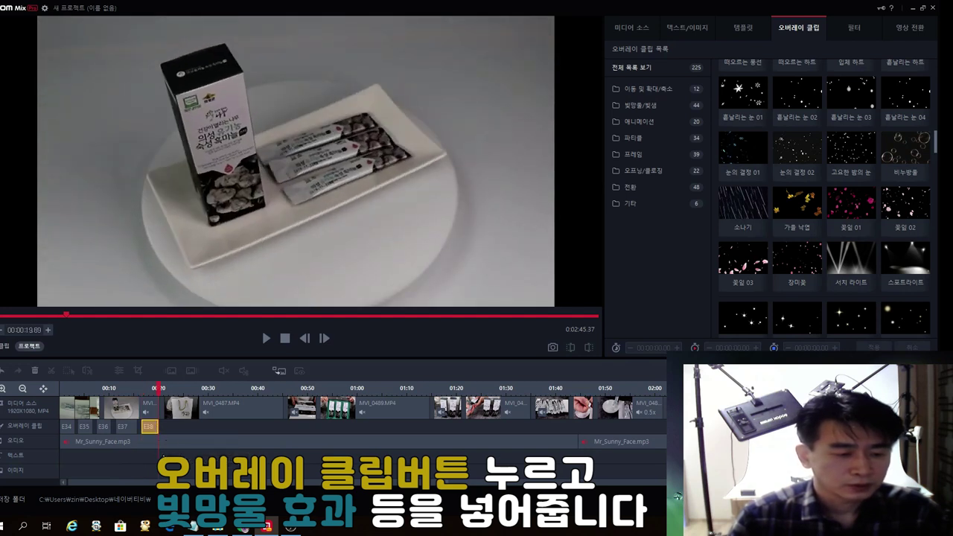
Step: Apply a twinkling-star overlay clip to MVI_0487 at 00:00:21.90 and stretch its end to about 00:02:35.98
left_click(163, 408)
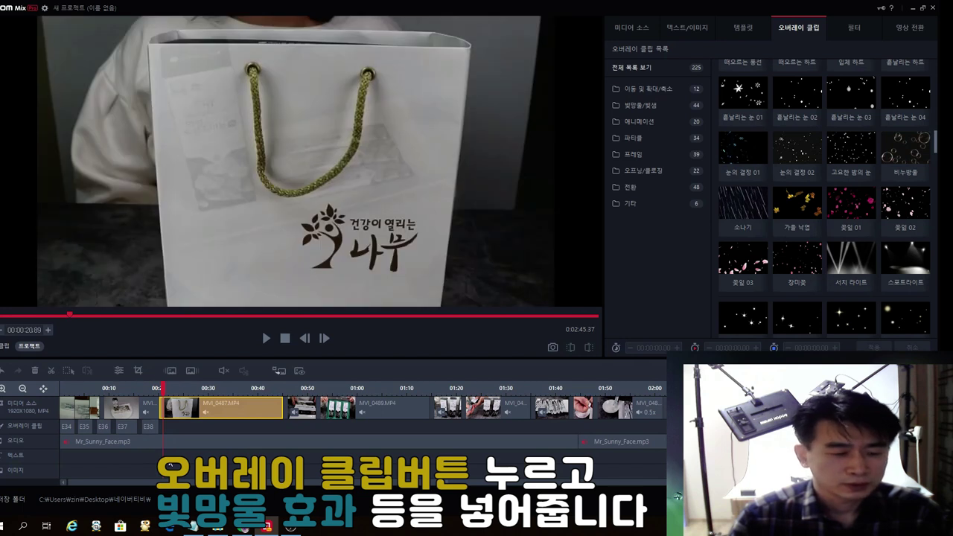
left_click(797, 318)
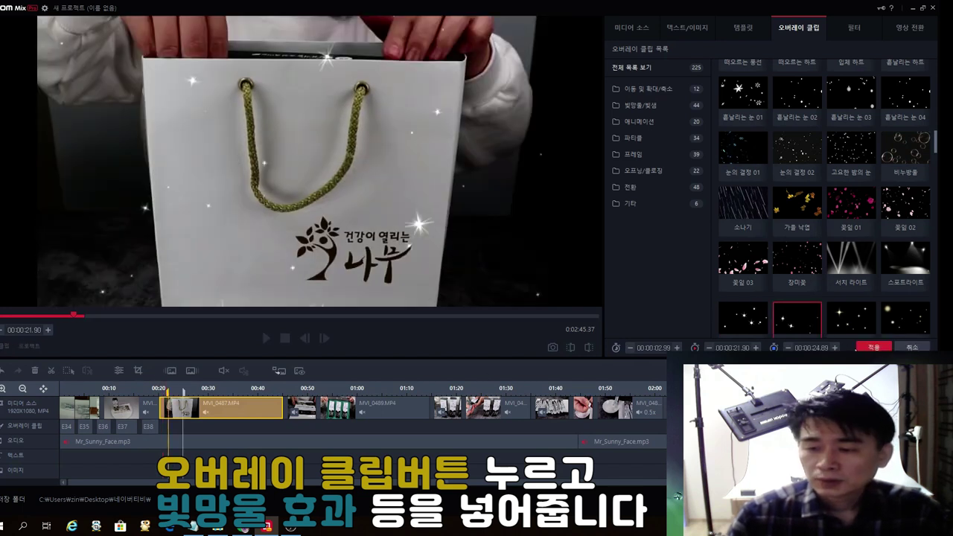
left_click(873, 347)
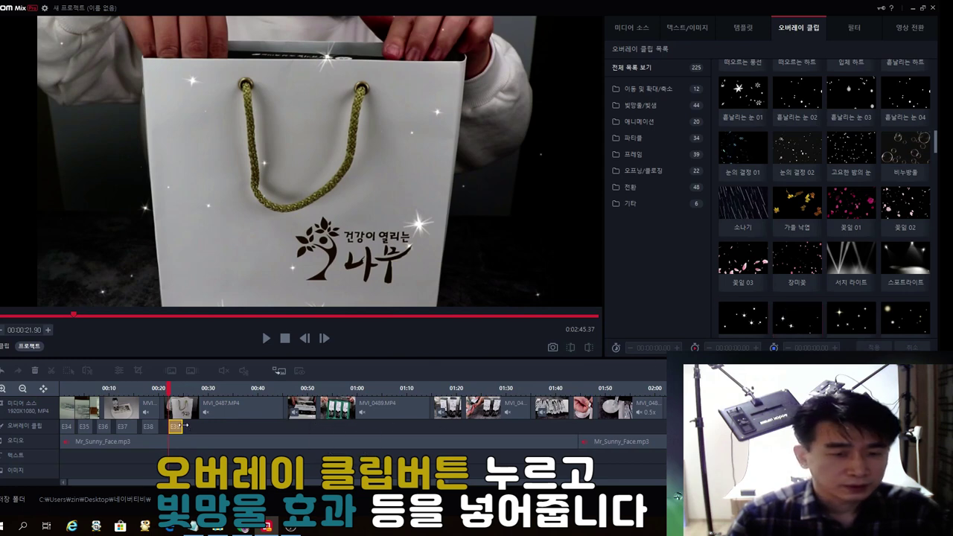
left_click_drag(182, 426, 666, 425)
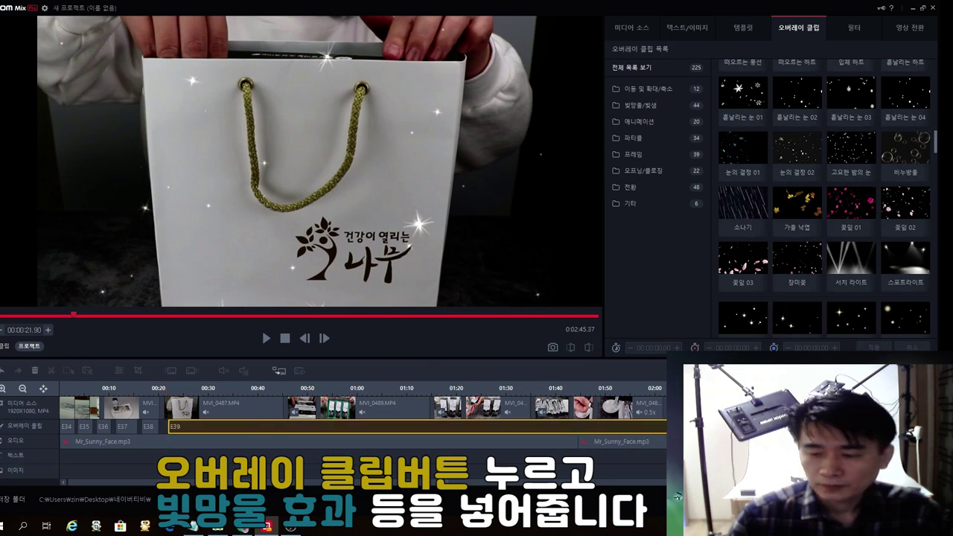
left_click_drag(754, 426, 829, 426)
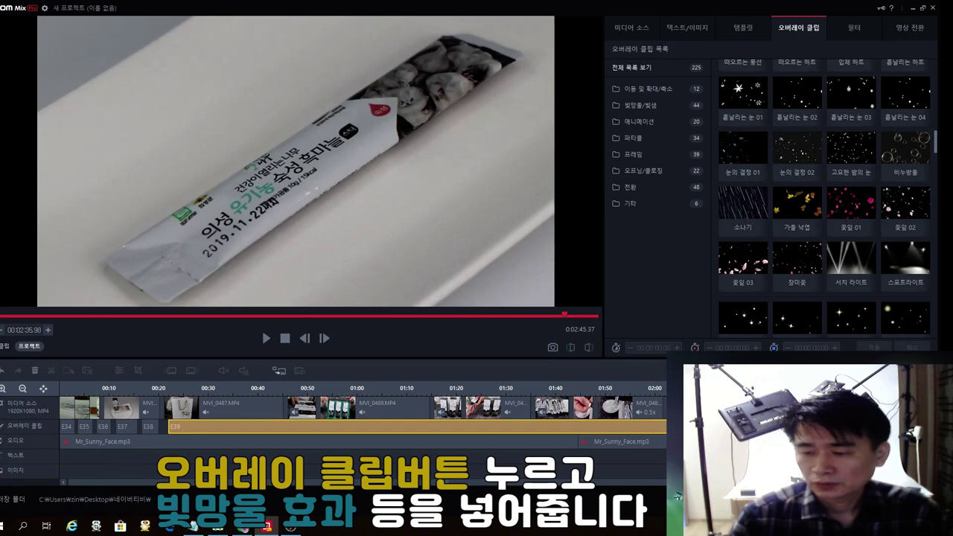
left_click(839, 426)
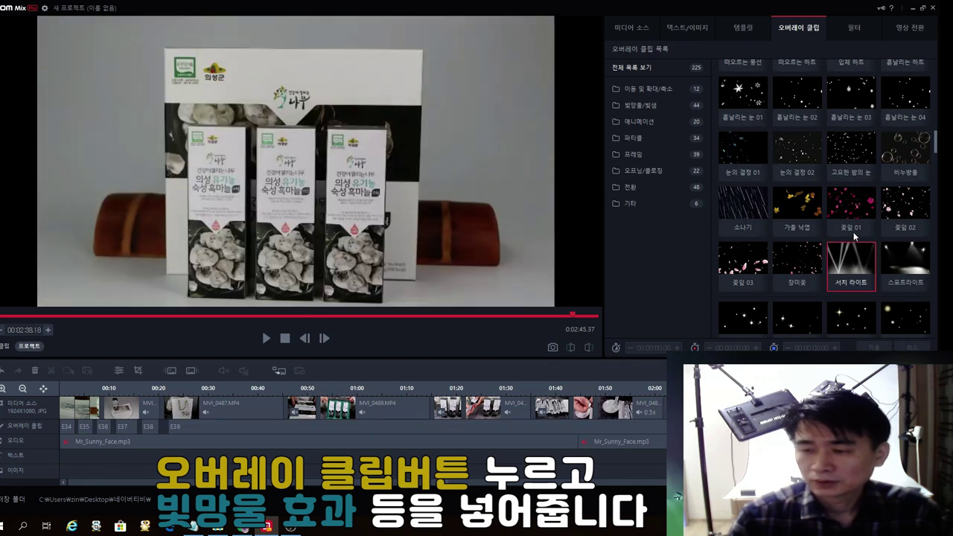
Step: Apply the 고마워 (Thank You) overlay clip from 00:02:38.21 to 00:02:41.18 near the end of the project and preview it
left_click_drag(937, 150, 938, 336)
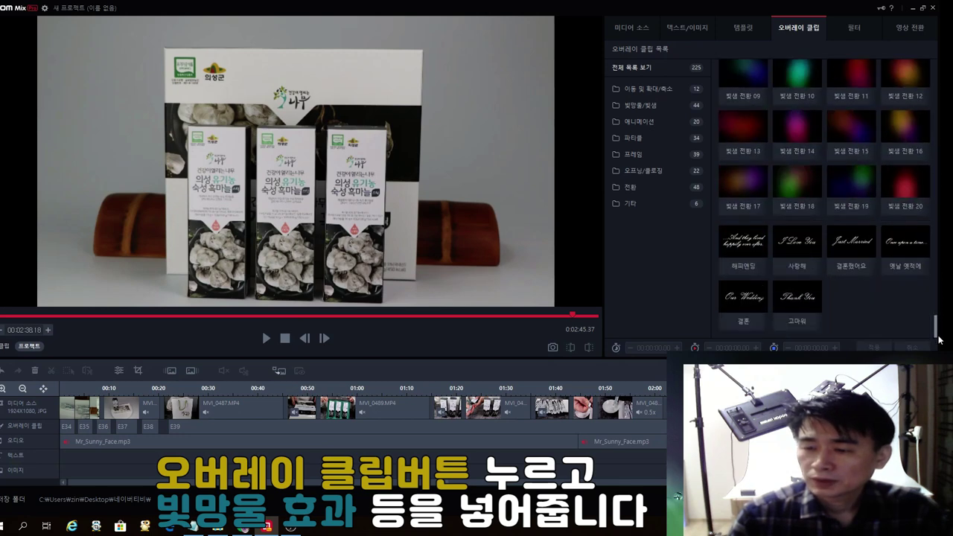
left_click(797, 301)
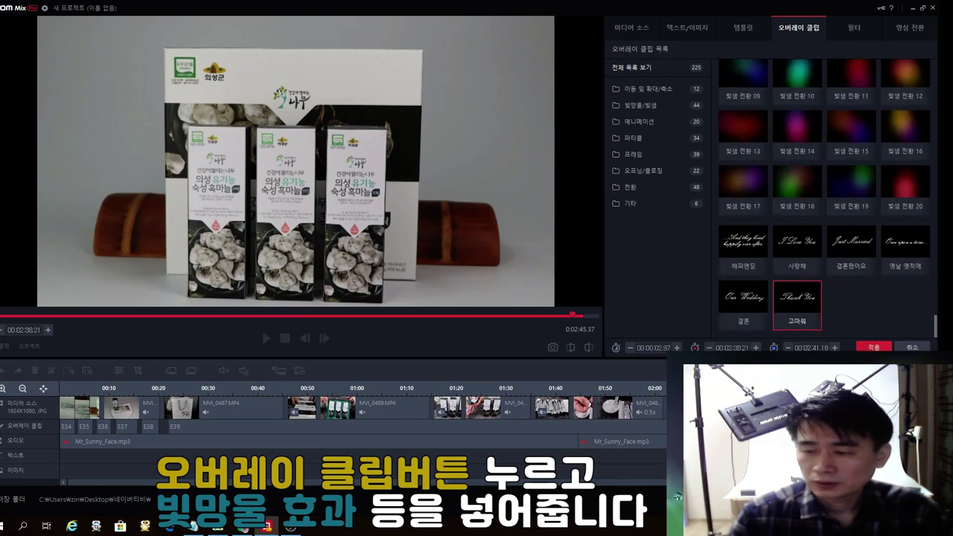
key("Return")
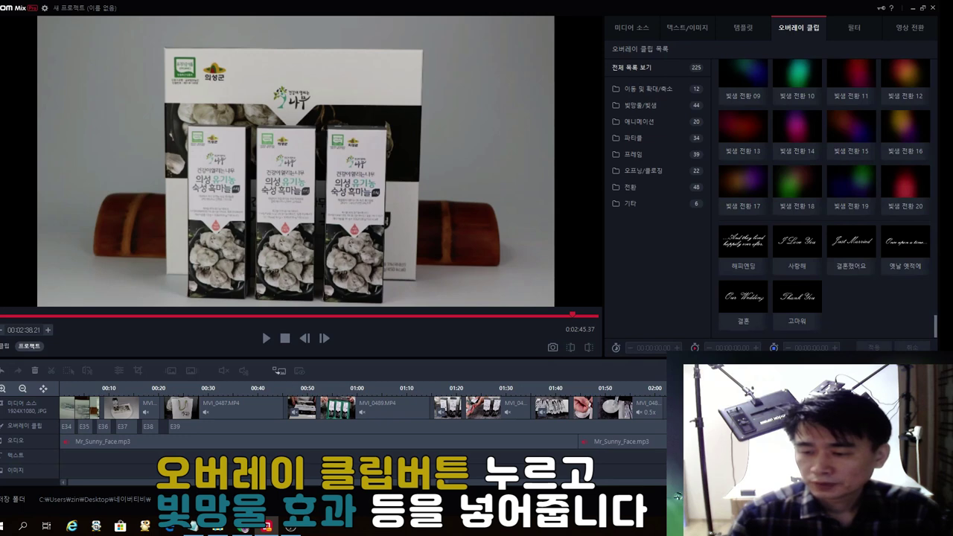
key("End")
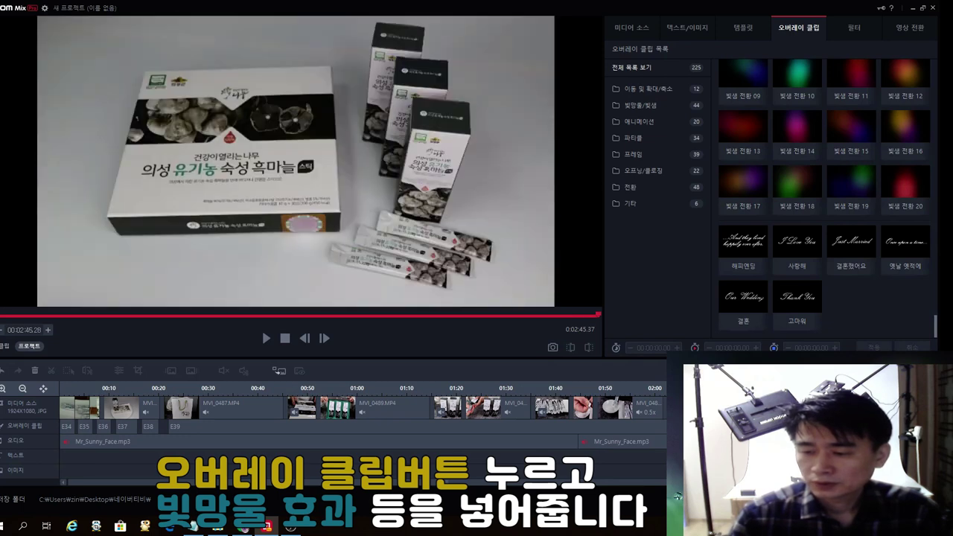
key("space")
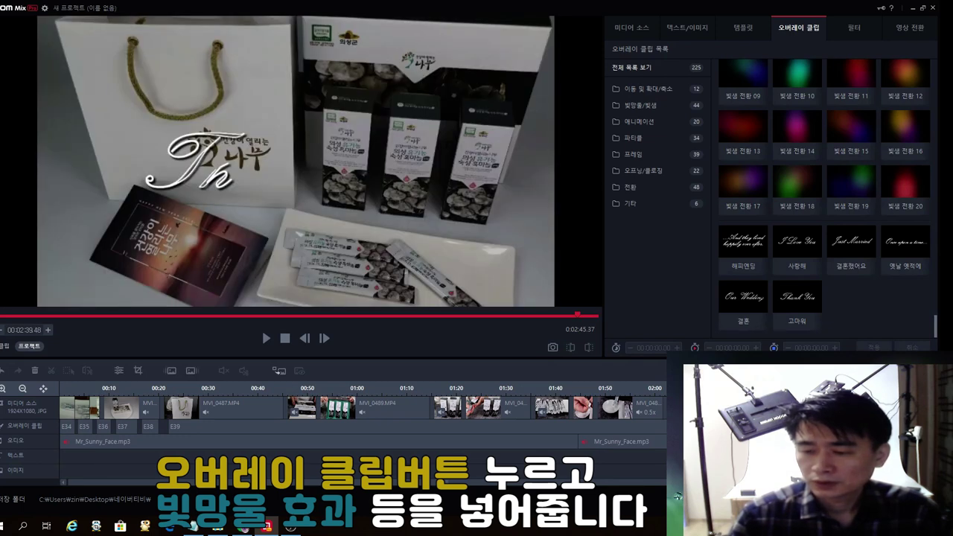
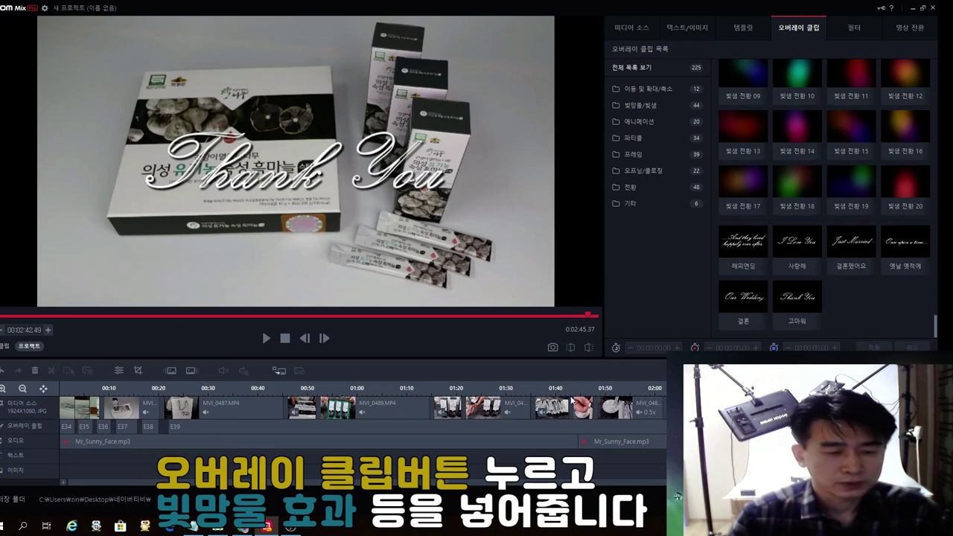
Step: Start a new text clip at 00:02:42.49 and browse the available Korean fonts
left_click(646, 28)
left_click(686, 29)
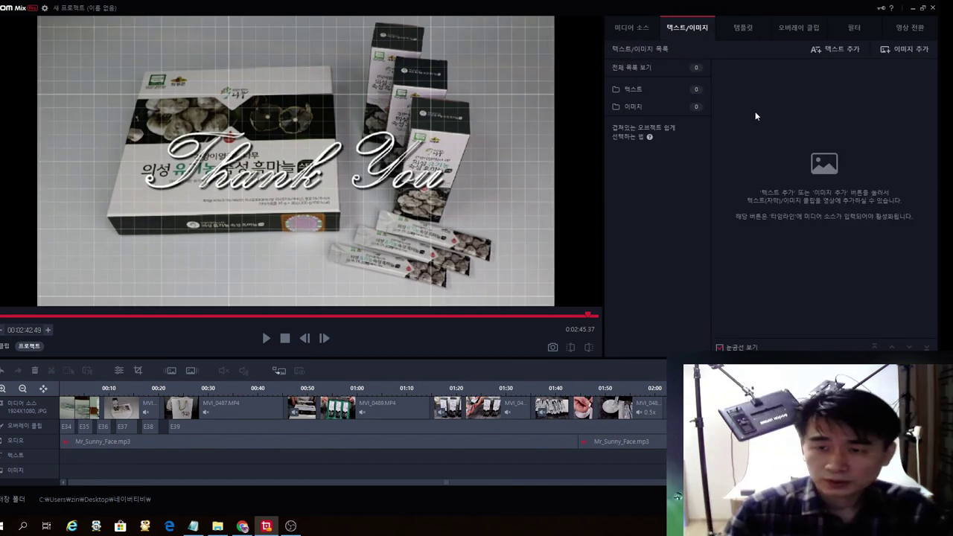
left_click(844, 50)
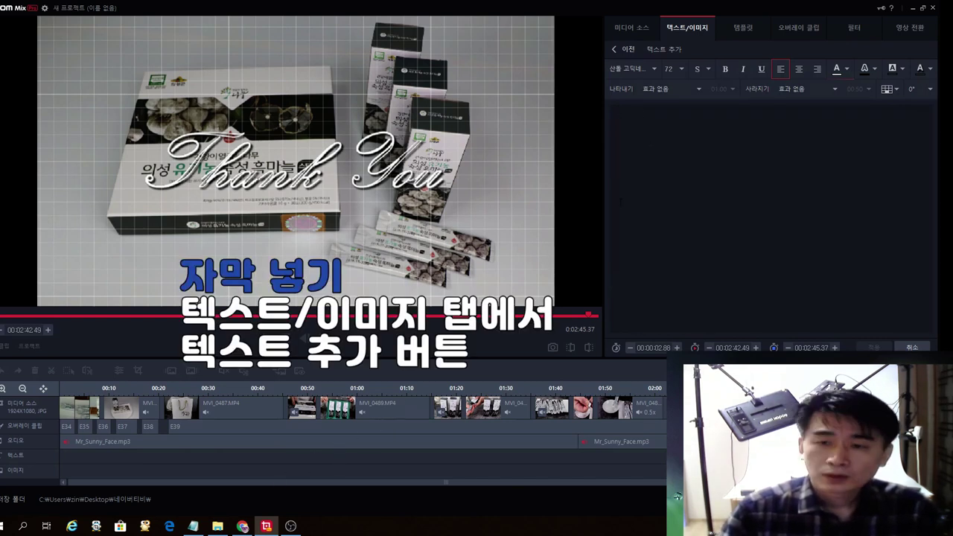
left_click(654, 70)
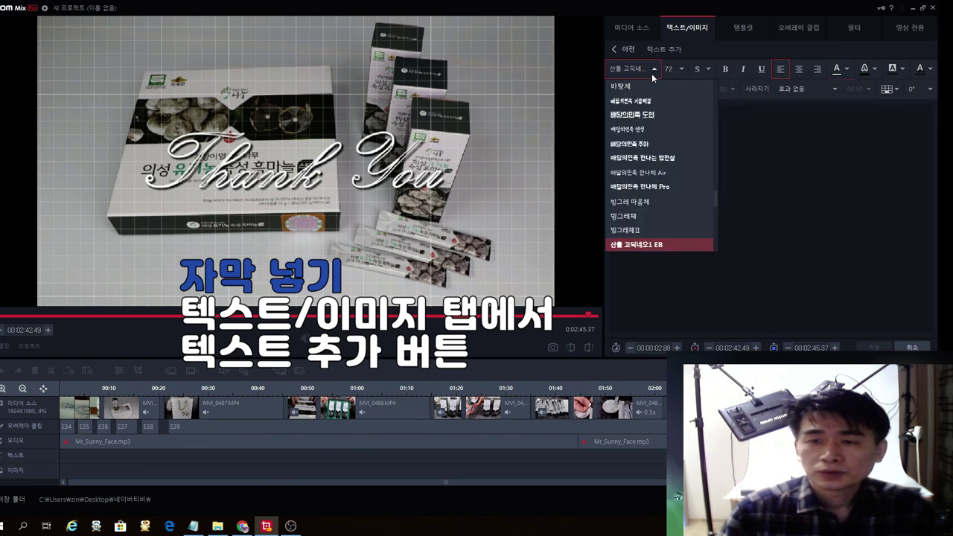
scroll(654, 186, "down", 3)
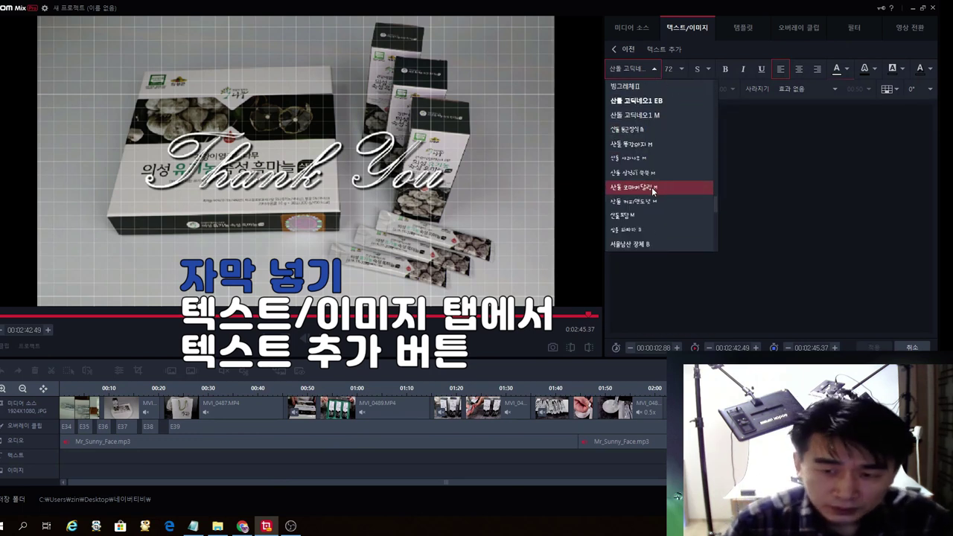
scroll(713, 223, "down", 6)
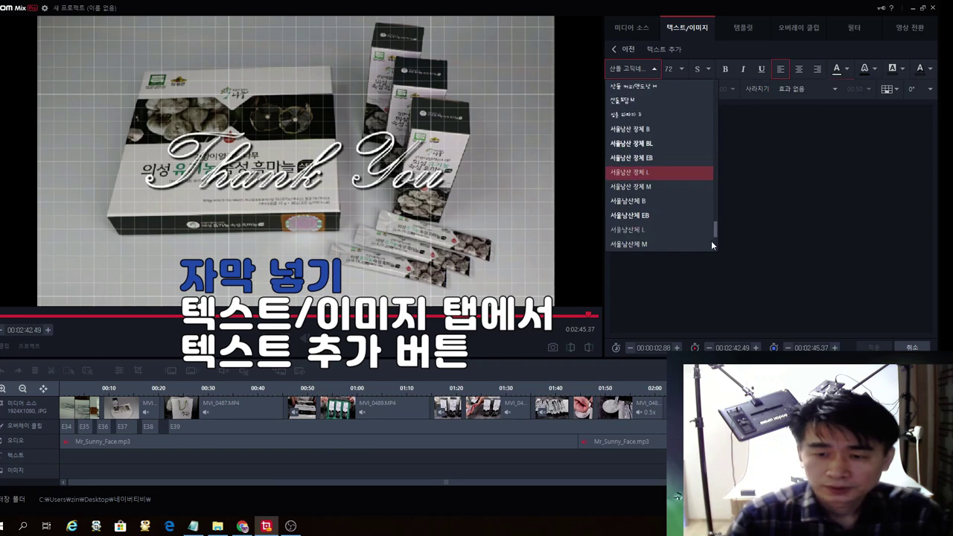
Step: Copy the lines 건강이열리는나무, 의성 유기농 숙성 흑마늘 스틱 and 10g x 30포 from the Notepad script into the GOM Mix Pro text clip
left_click(193, 525)
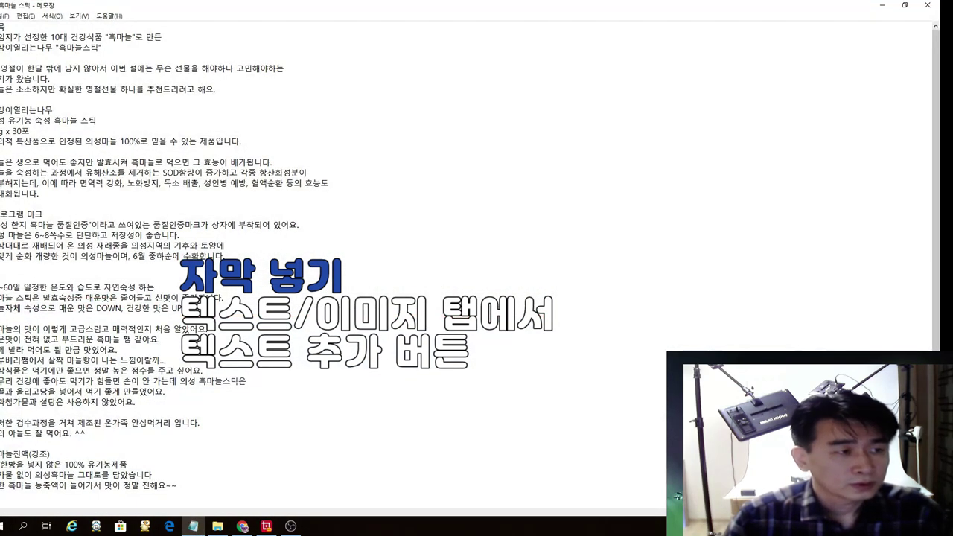
left_click_drag(2, 37, 122, 226)
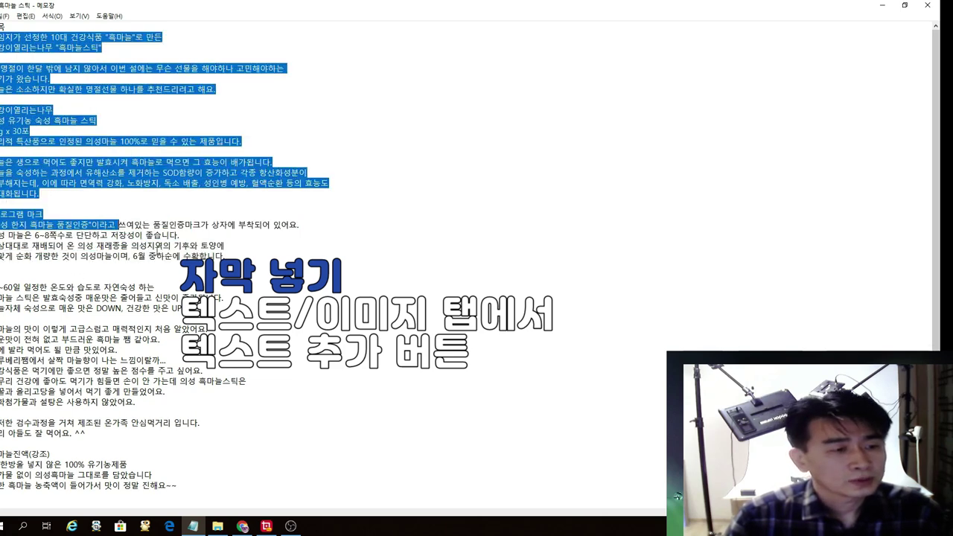
left_click(122, 226)
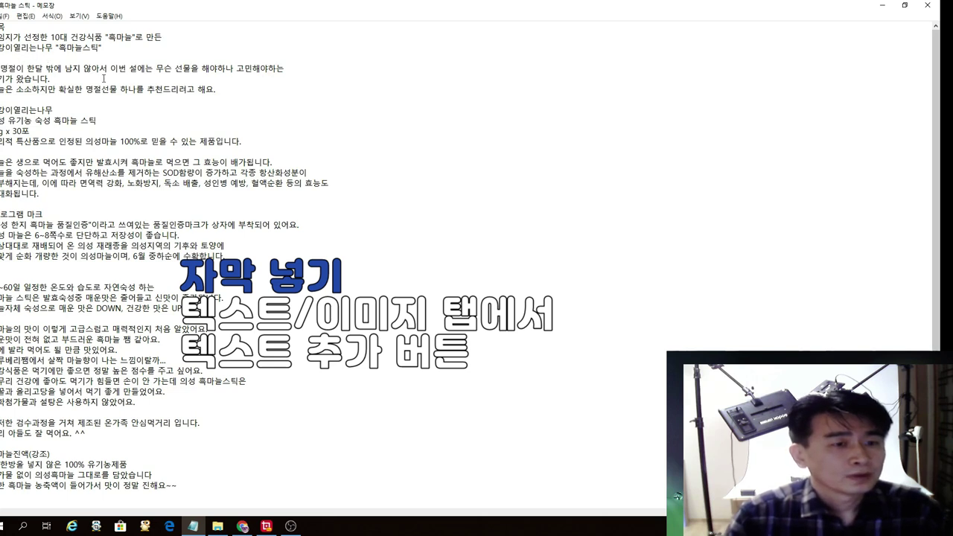
double_click(30, 109)
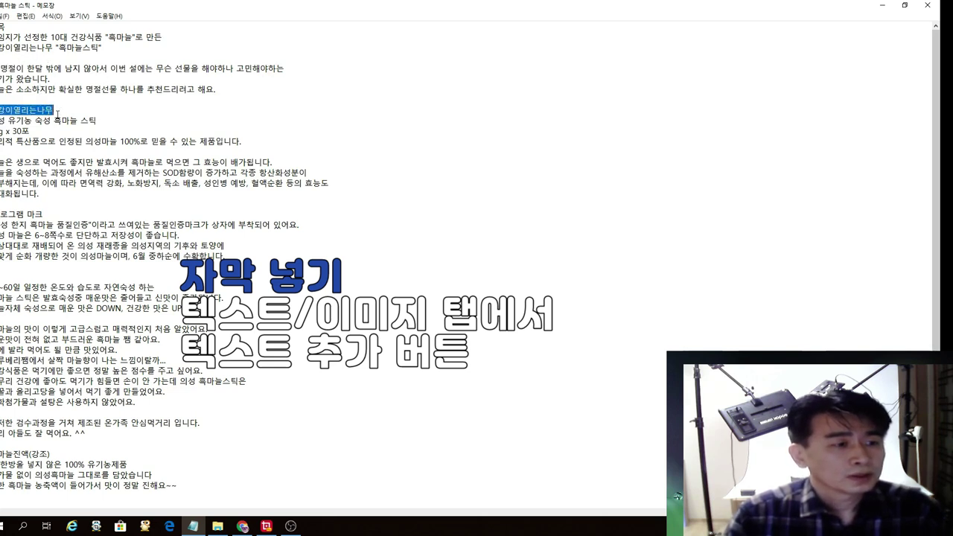
left_click(30, 131)
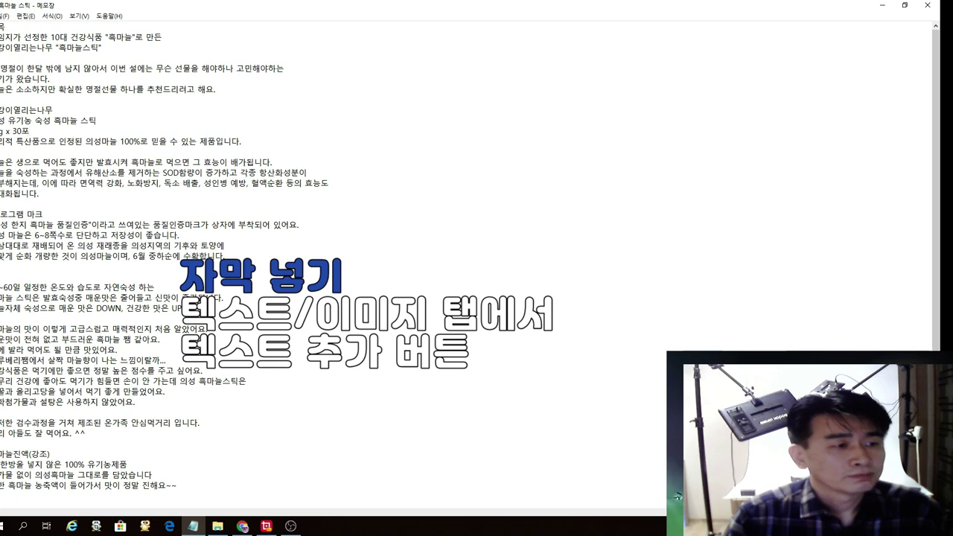
left_click_drag(1, 109, 30, 131)
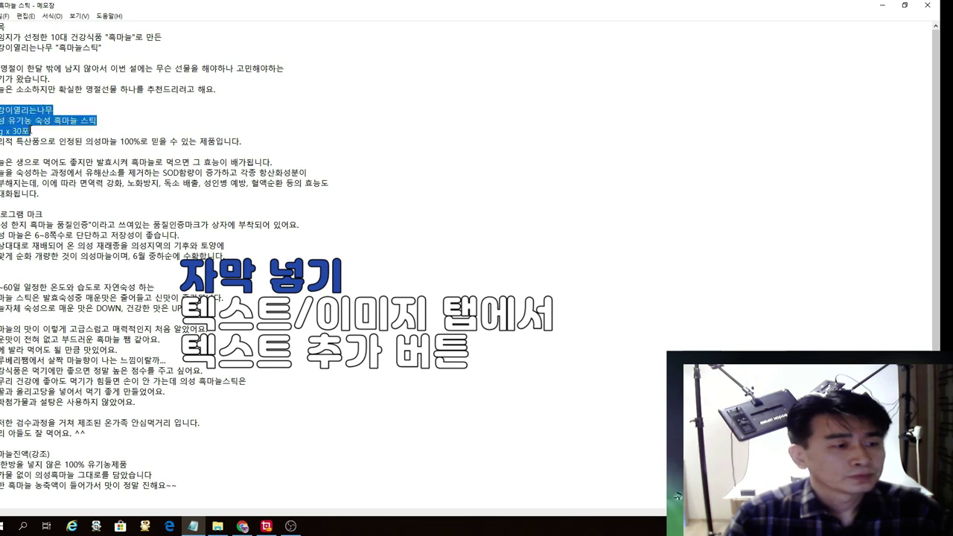
left_click(273, 529)
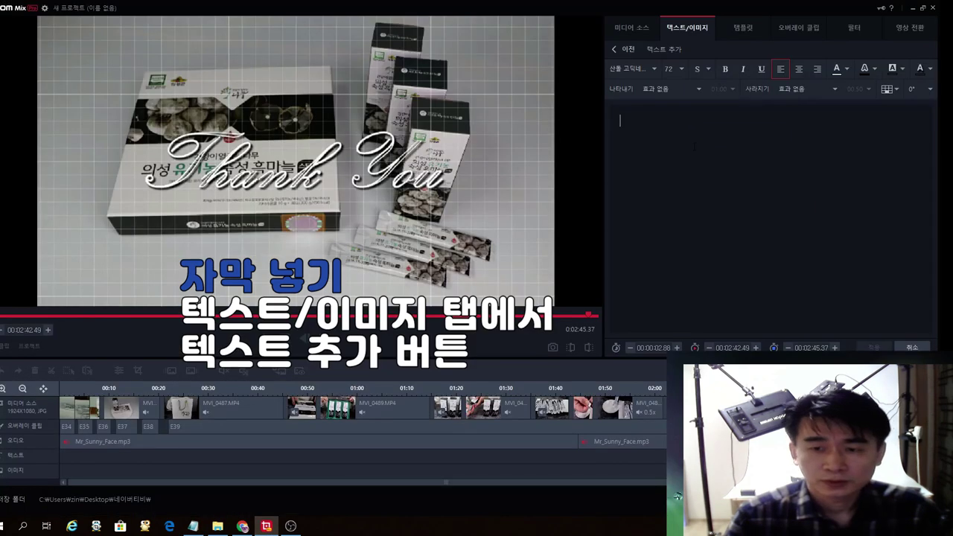
type("건강이열리는나무 의성 유기농 숙성 흑마늘 스틱 10g x 30포")
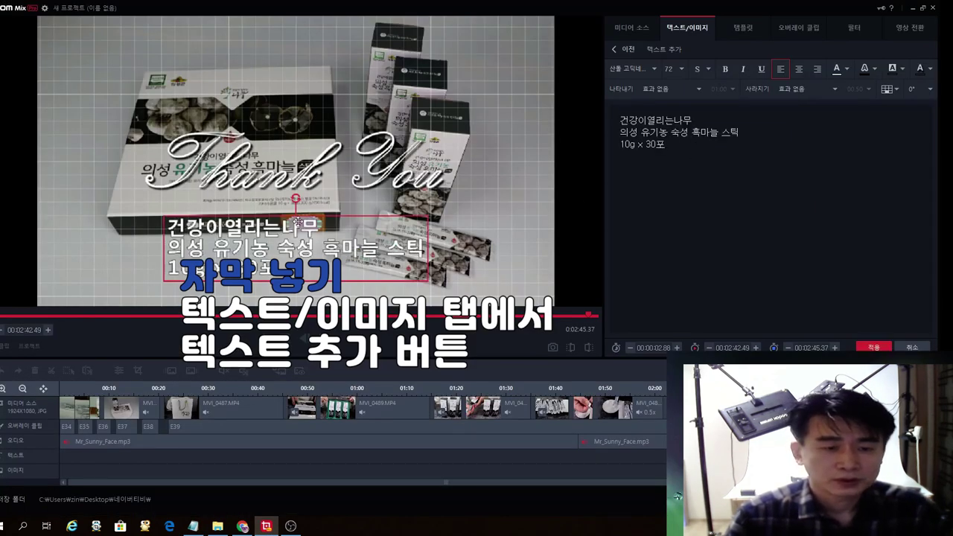
Step: Copy the whole three-line caption and try the 제주한라산 font on it
left_click_drag(629, 131, 665, 145)
key("ctrl+a")
key("ctrl+c")
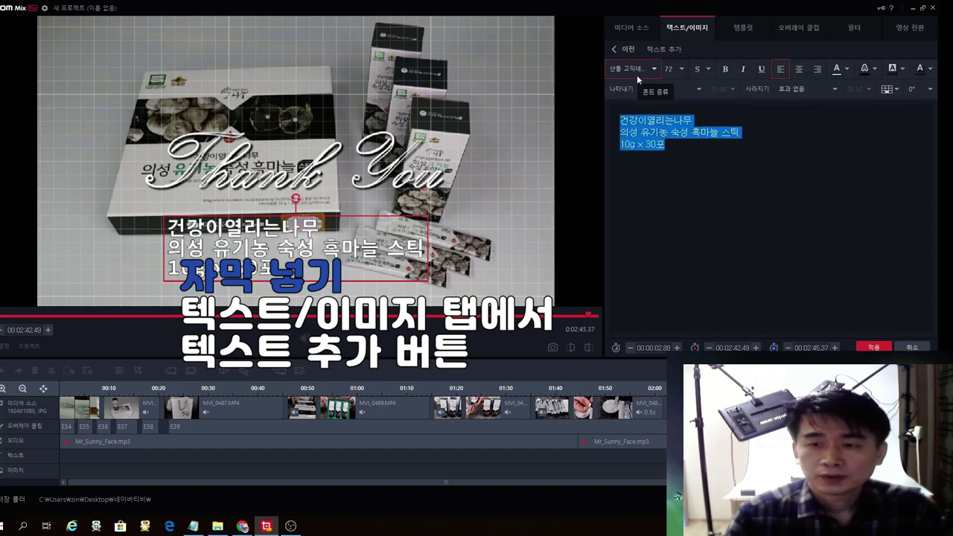
left_click(655, 69)
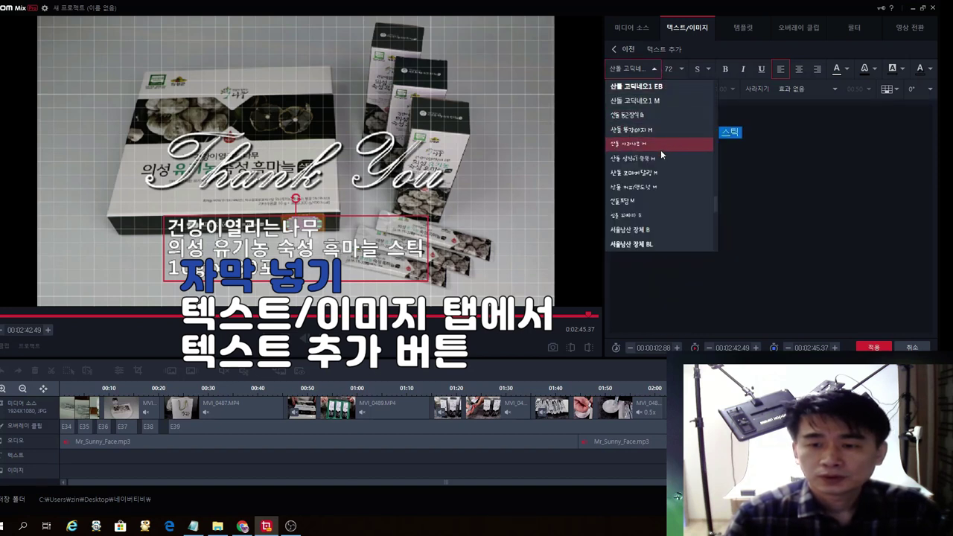
scroll(662, 173, "down", 2)
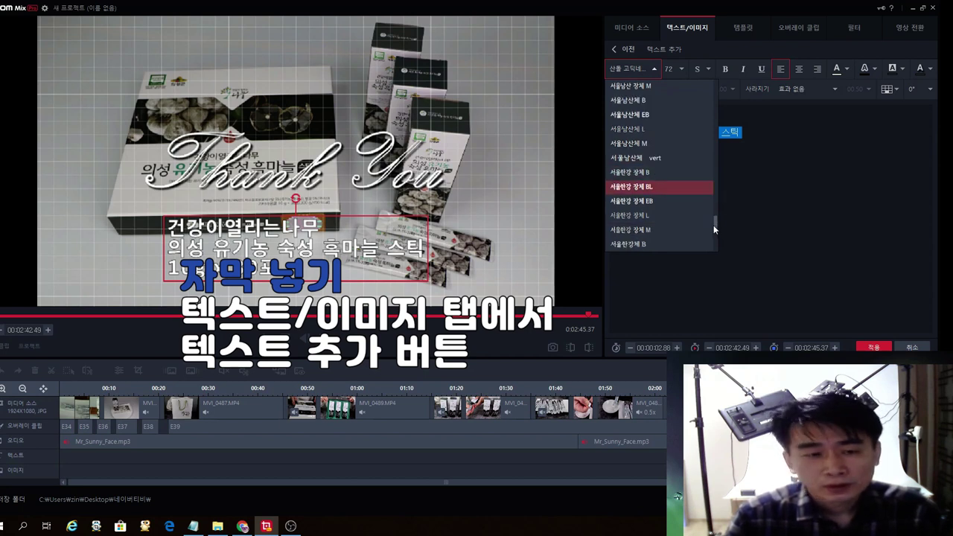
left_click_drag(714, 224, 714, 248)
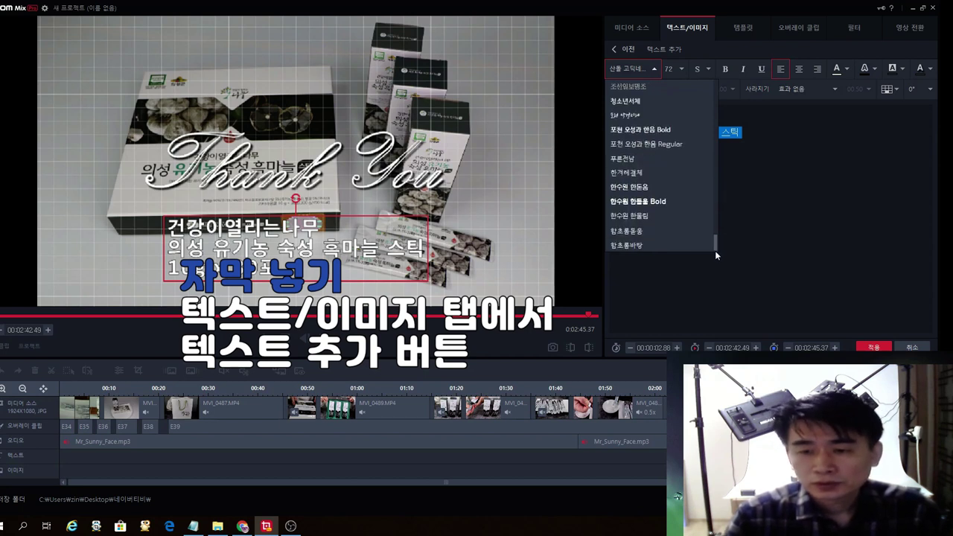
scroll(647, 193, "up", 2)
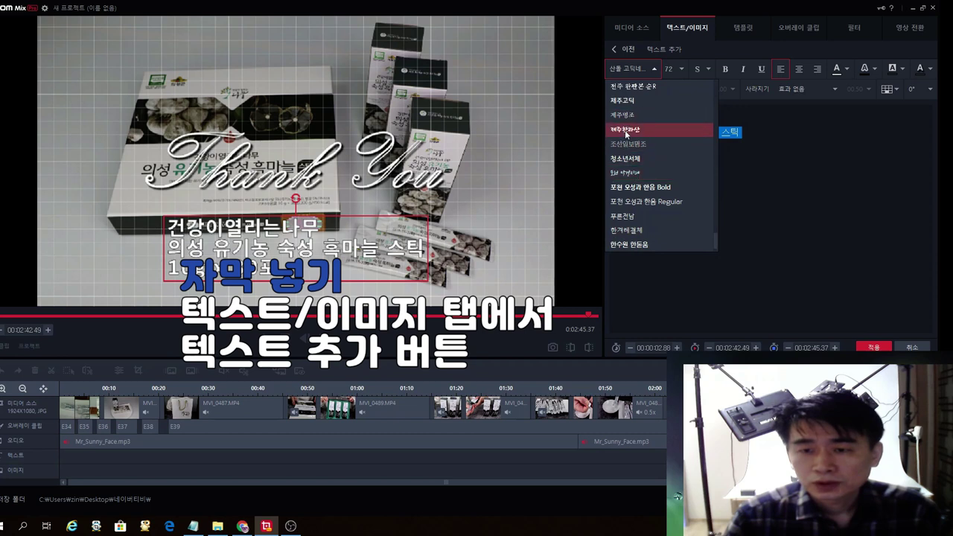
left_click(625, 131)
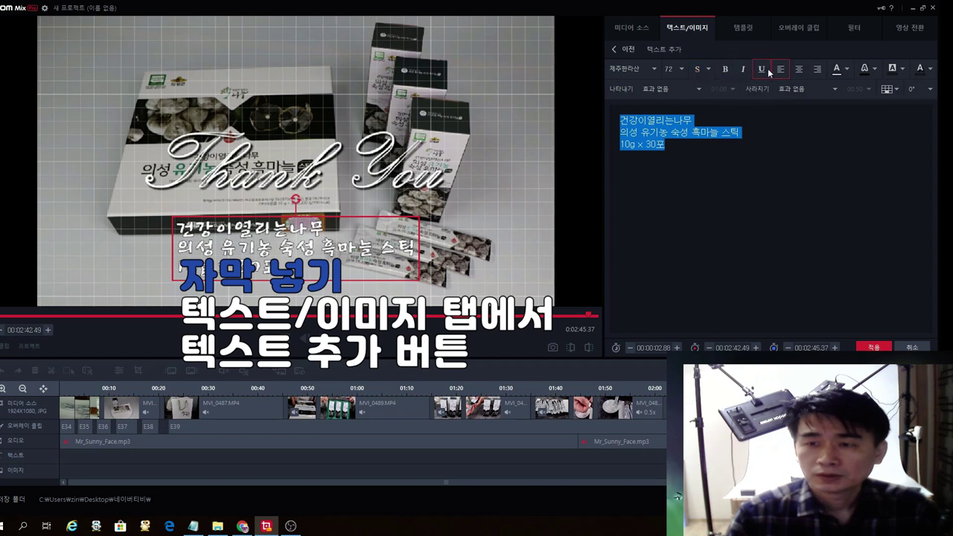
Step: Try a dark orange and a lighter orange text colour on the caption, and discard the text clip
left_click(851, 70)
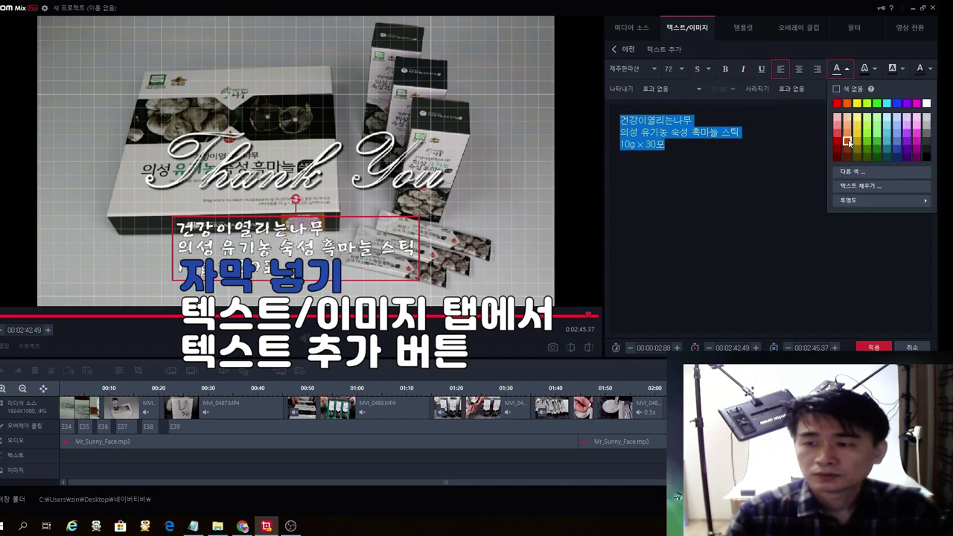
left_click(848, 142)
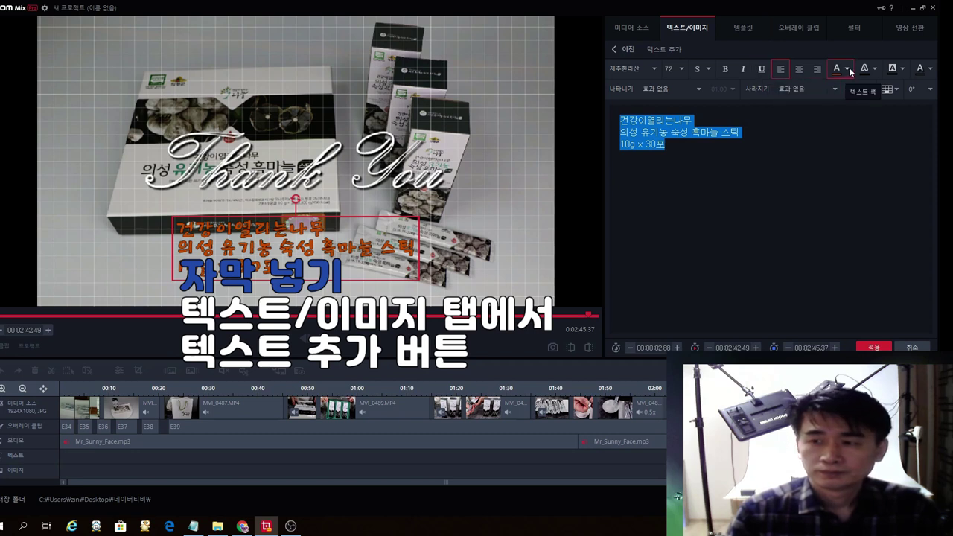
left_click(847, 69)
left_click(848, 124)
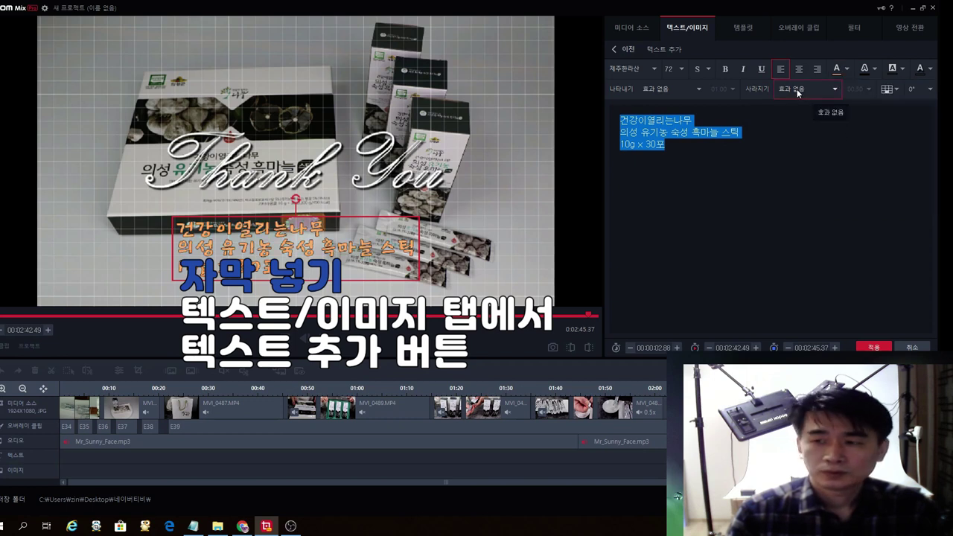
left_click(912, 347)
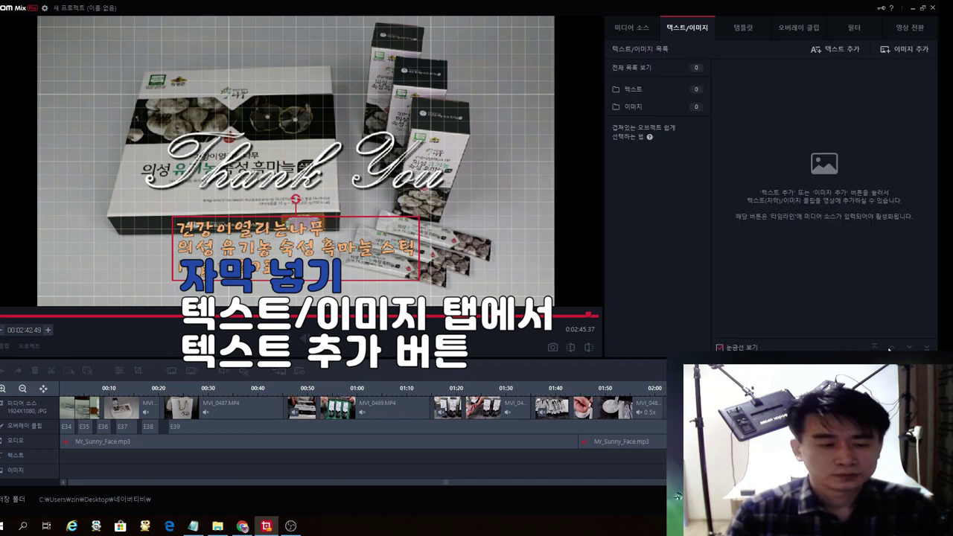
Step: Add a new text clip at 00:02:42.49 and paste the caption lines 건강이열리는나무, 의성 유기농 숙성 흑마늘 스틱 and 10g x 30포
left_click(837, 50)
key("ctrl+v")
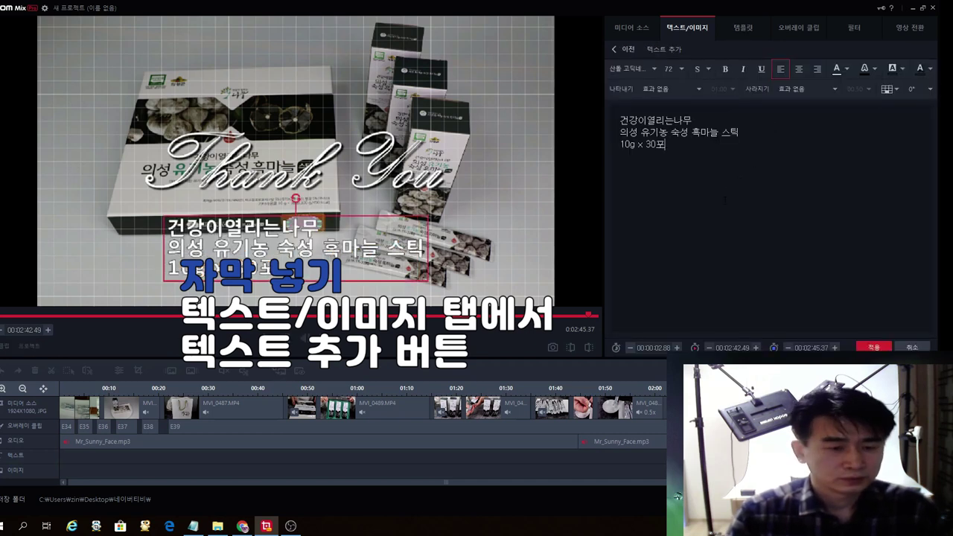
Step: Browse the Korean fonts and try 야놀자 야체 B on the whole three-line caption
key("ctrl+a")
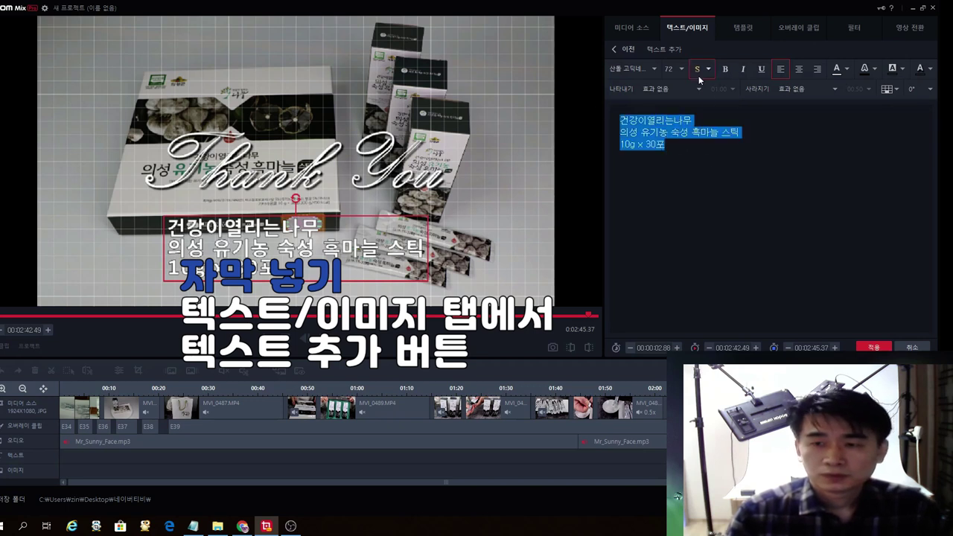
left_click(641, 70)
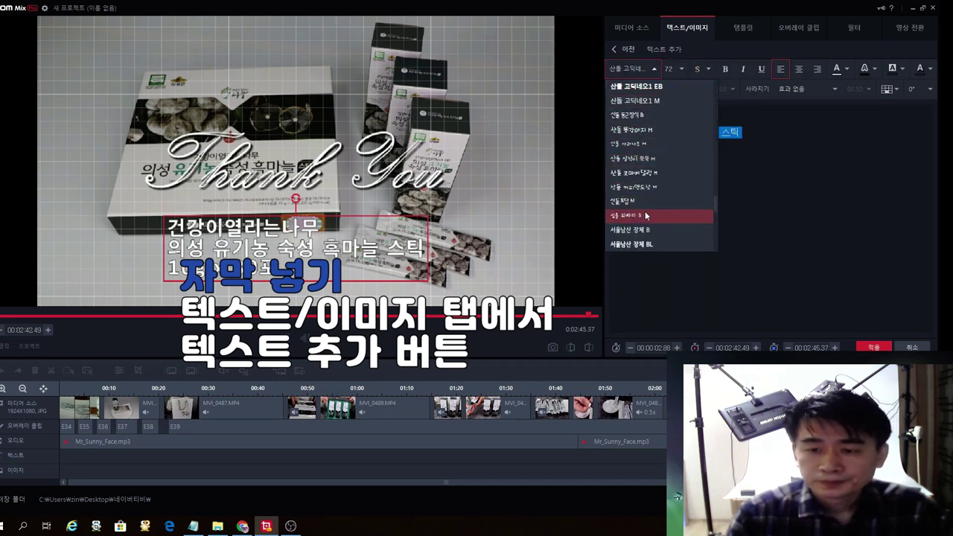
scroll(653, 216, "down", 5)
scroll(648, 237, "down", 3)
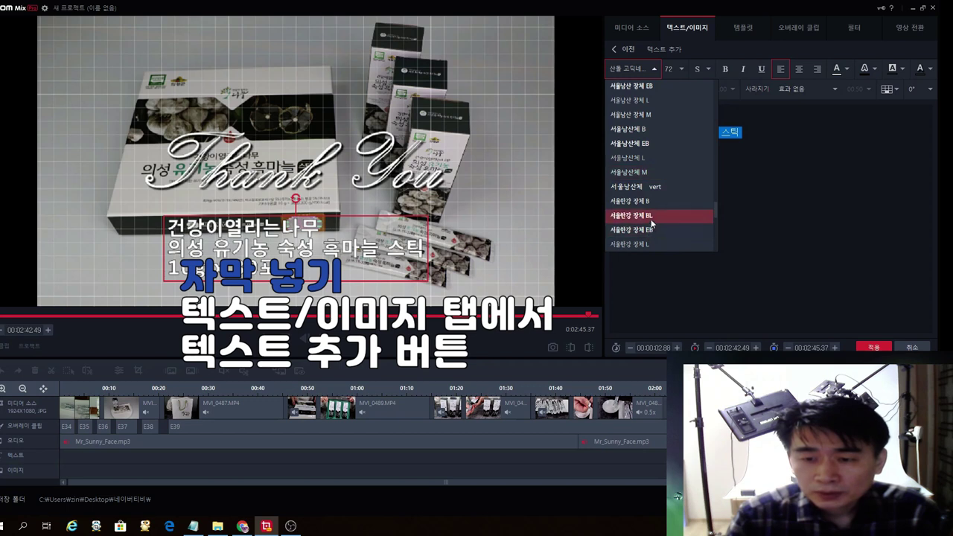
scroll(652, 202, "down", 8)
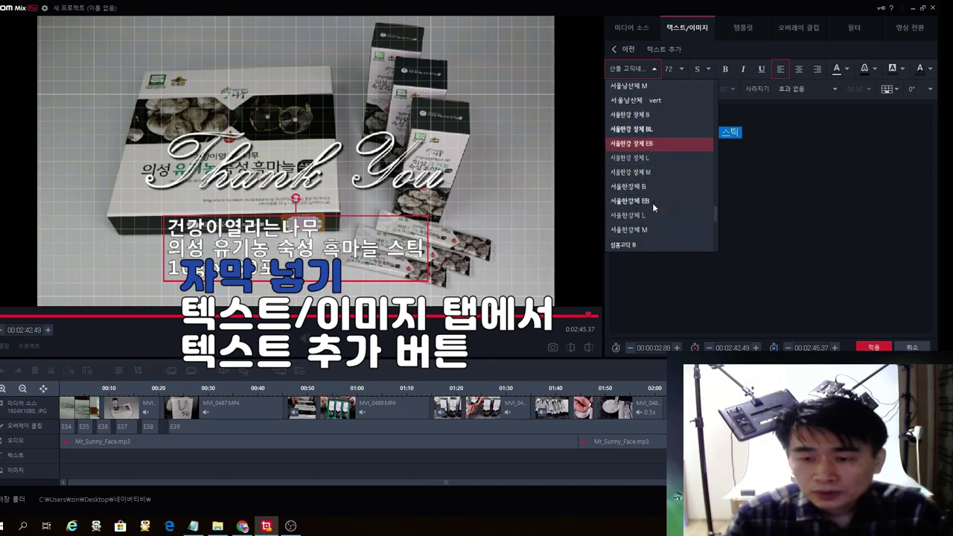
scroll(650, 200, "down", 5)
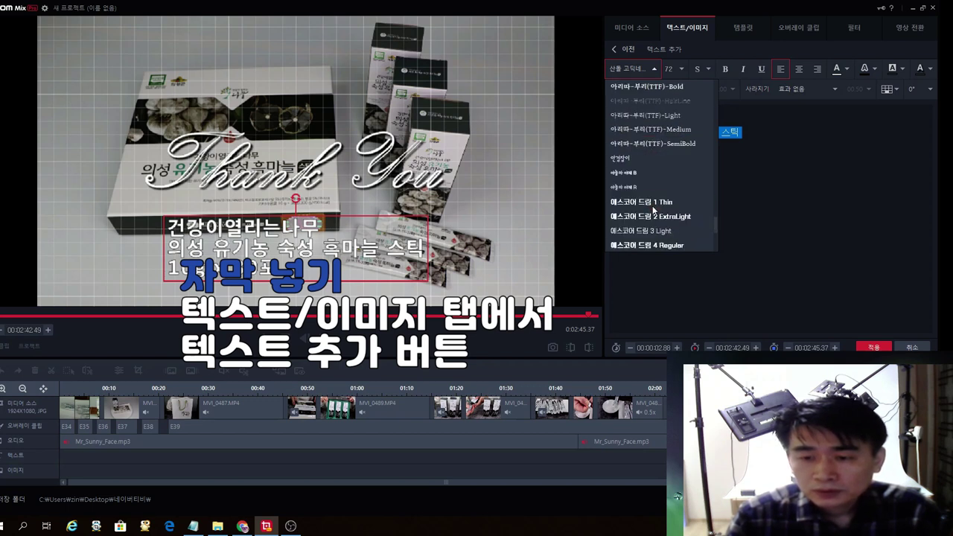
scroll(647, 189, "down", 2)
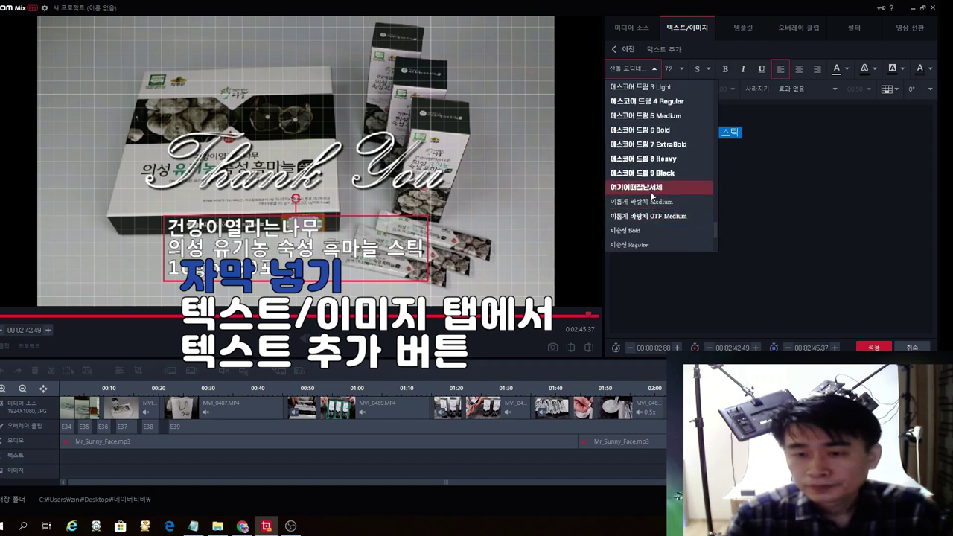
scroll(652, 195, "down", 2)
scroll(649, 202, "down", 4)
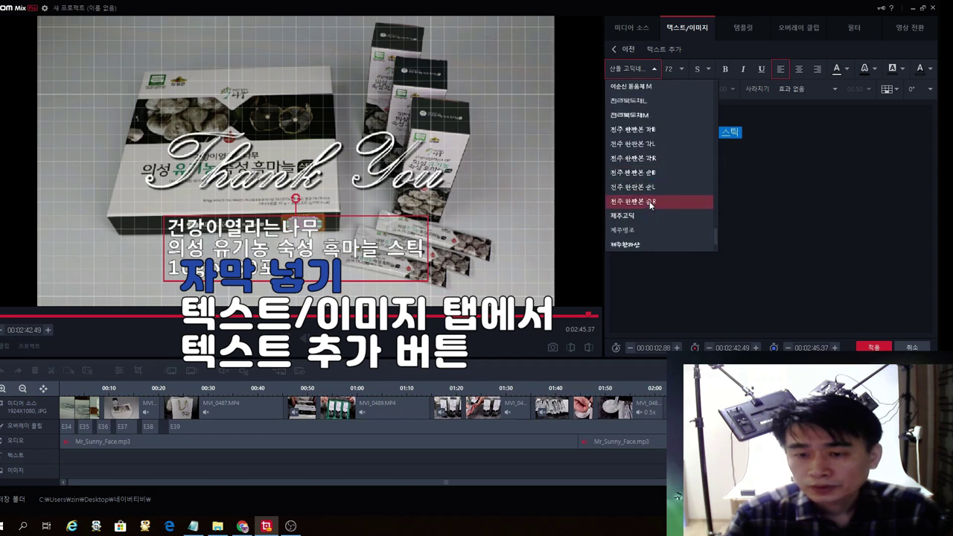
scroll(649, 205, "down", 1)
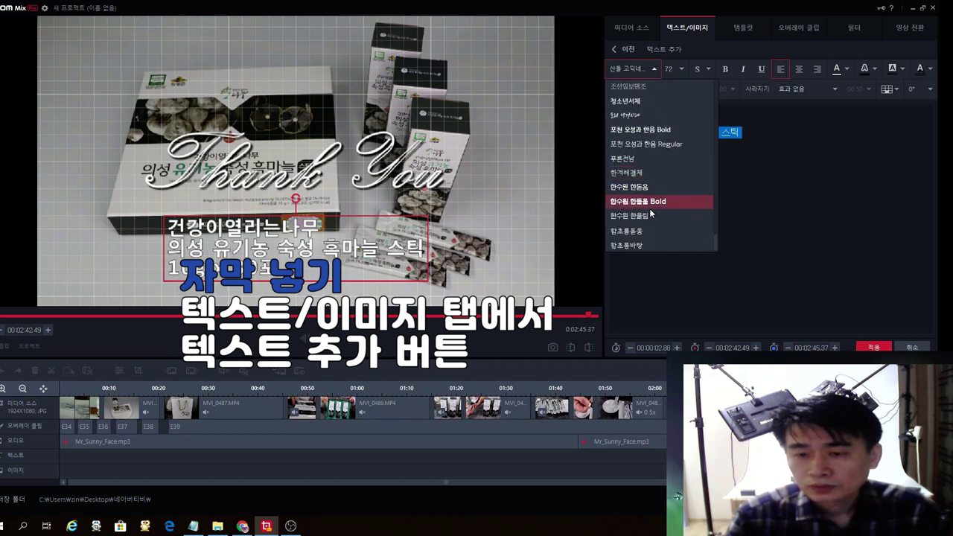
scroll(650, 213, "up", 5)
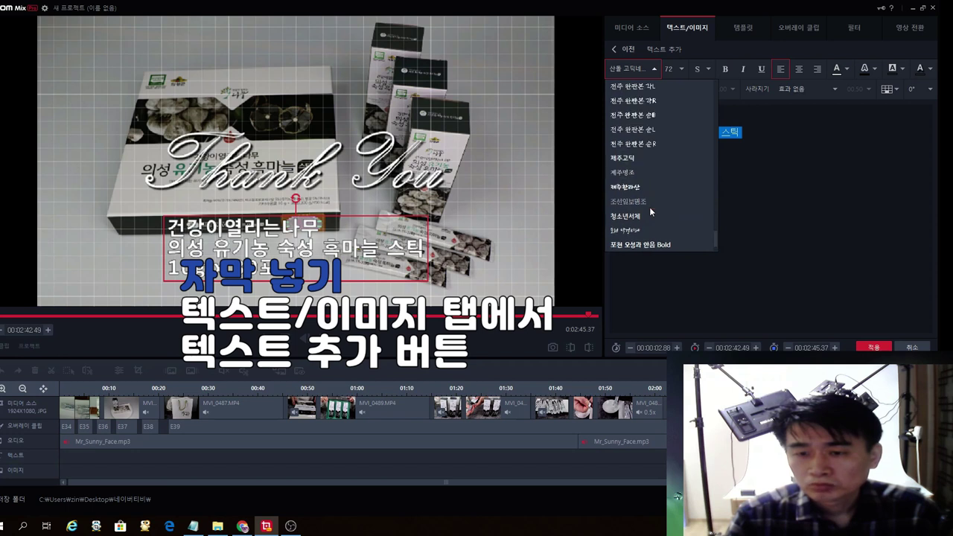
scroll(650, 212, "up", 5)
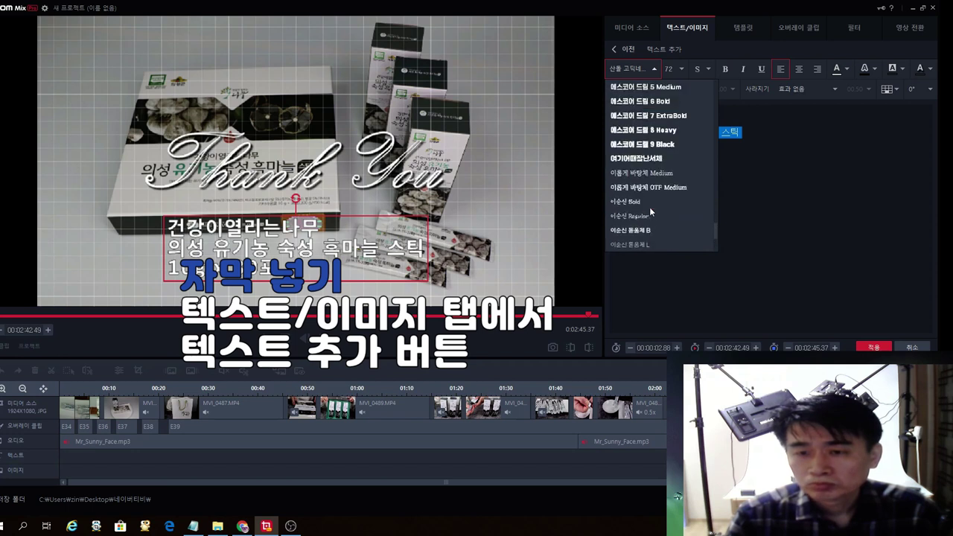
scroll(650, 212, "up", 2)
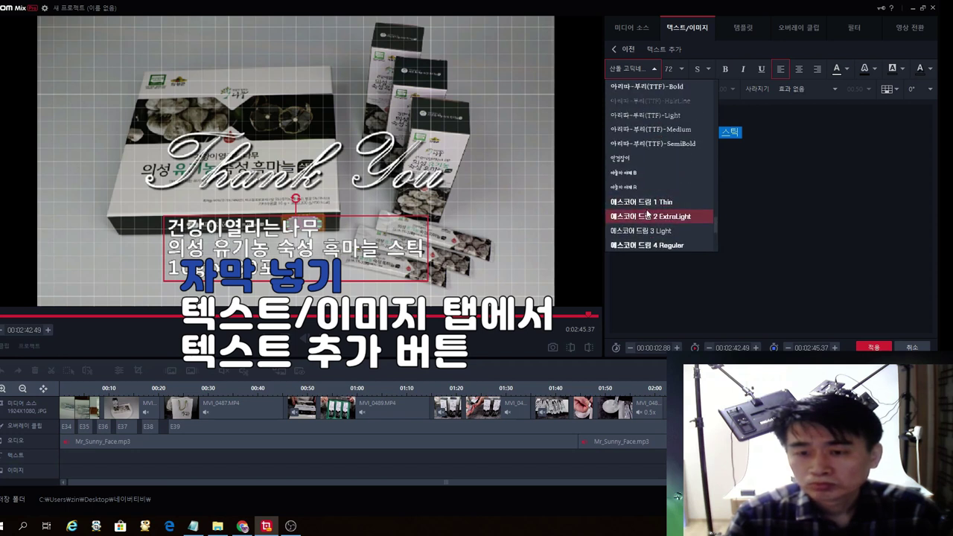
left_click(642, 171)
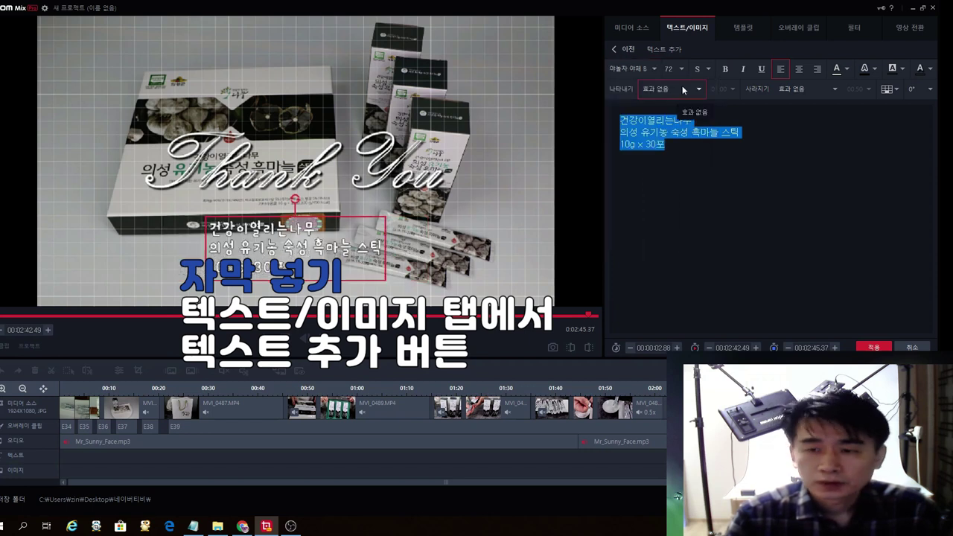
Step: Look through the fonts for another style and try 동그라미재단B on the caption
left_click(655, 68)
scroll(649, 157, "down", 5)
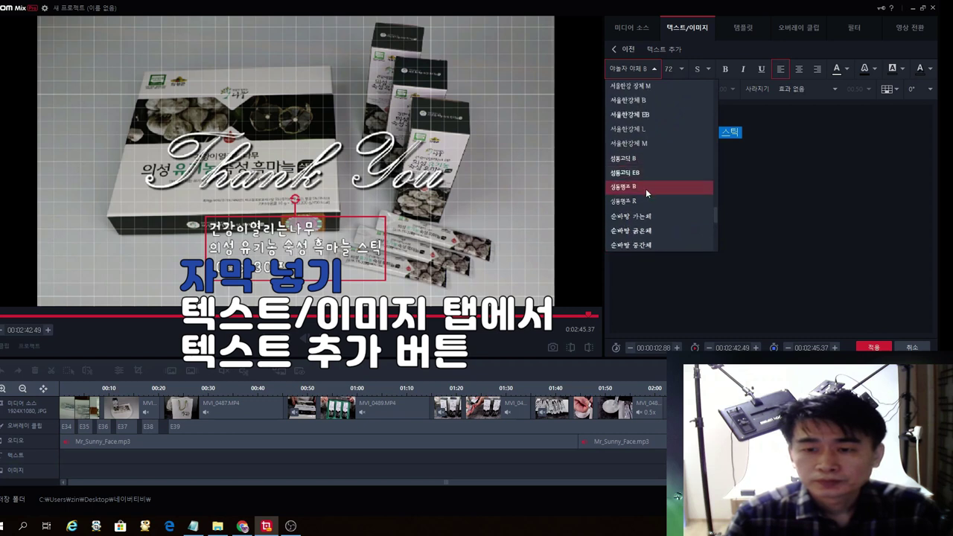
scroll(646, 188, "up", 3)
scroll(646, 189, "up", 3)
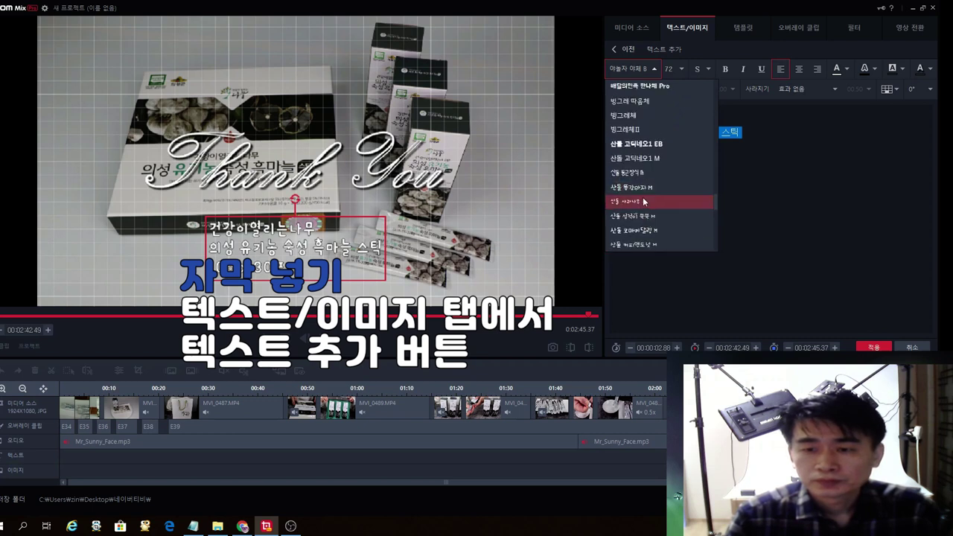
scroll(645, 198, "up", 1)
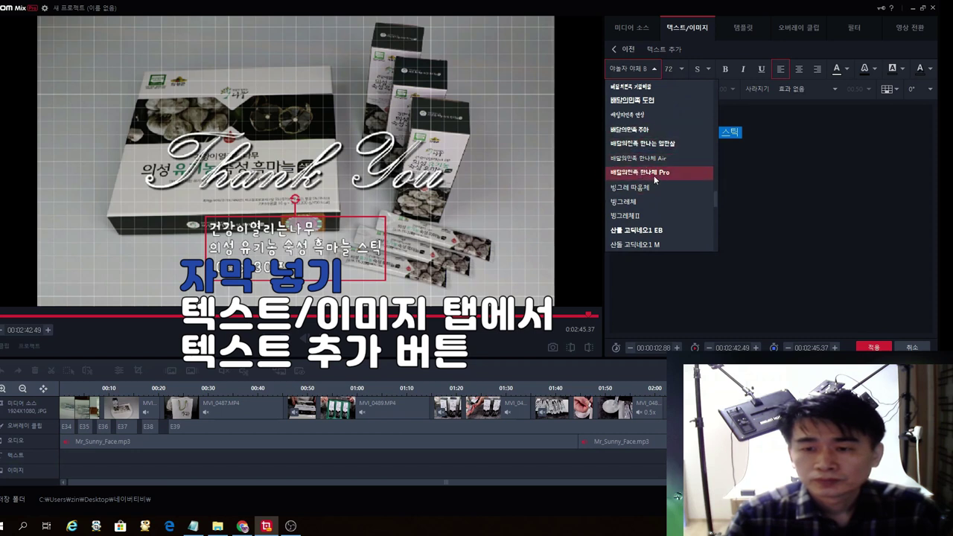
scroll(653, 175, "up", 3)
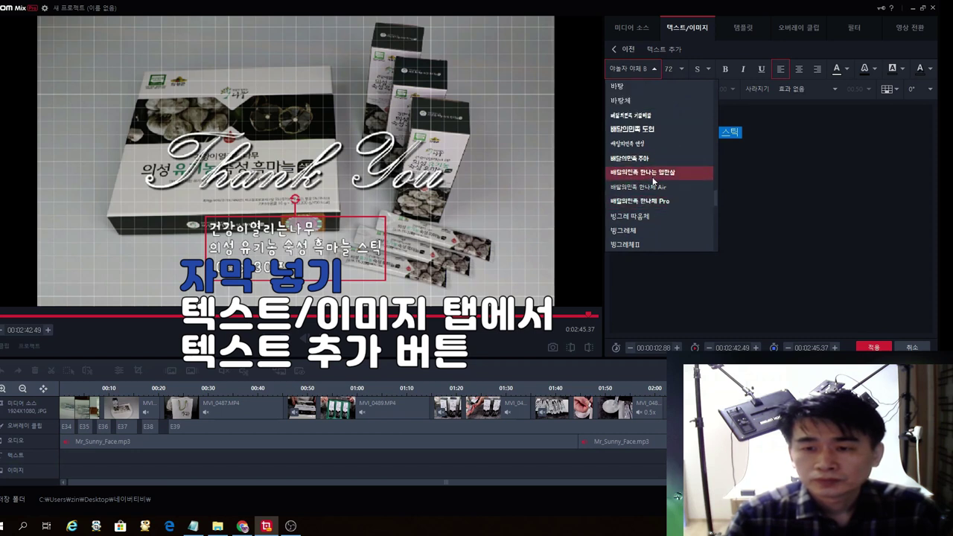
scroll(649, 156, "up", 4)
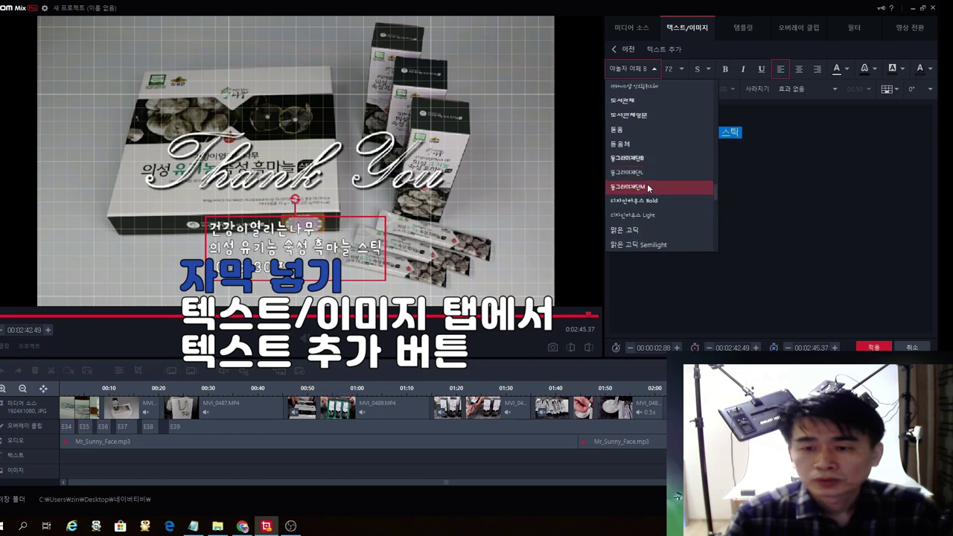
left_click(642, 157)
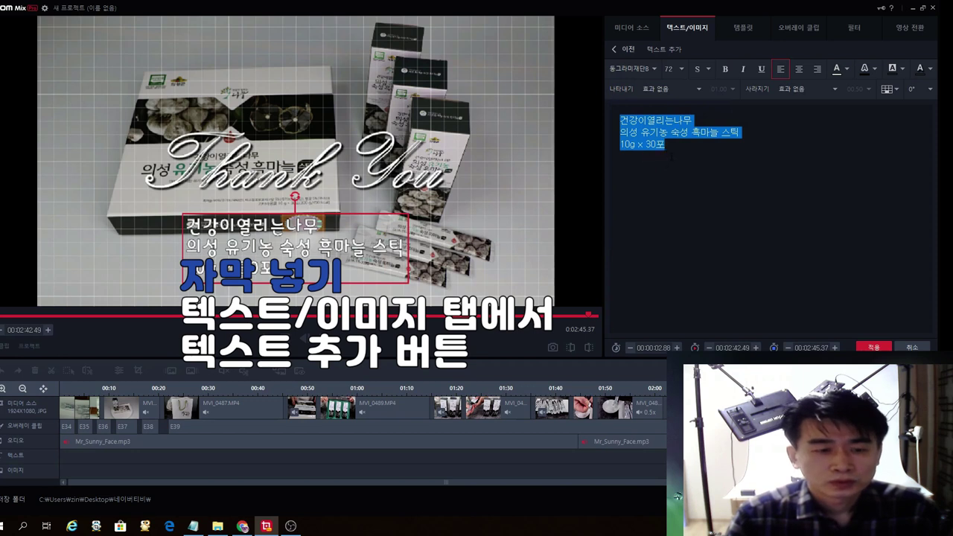
Step: Try the handwritten font 나눔손글씨 붓 on the caption
left_click(652, 69)
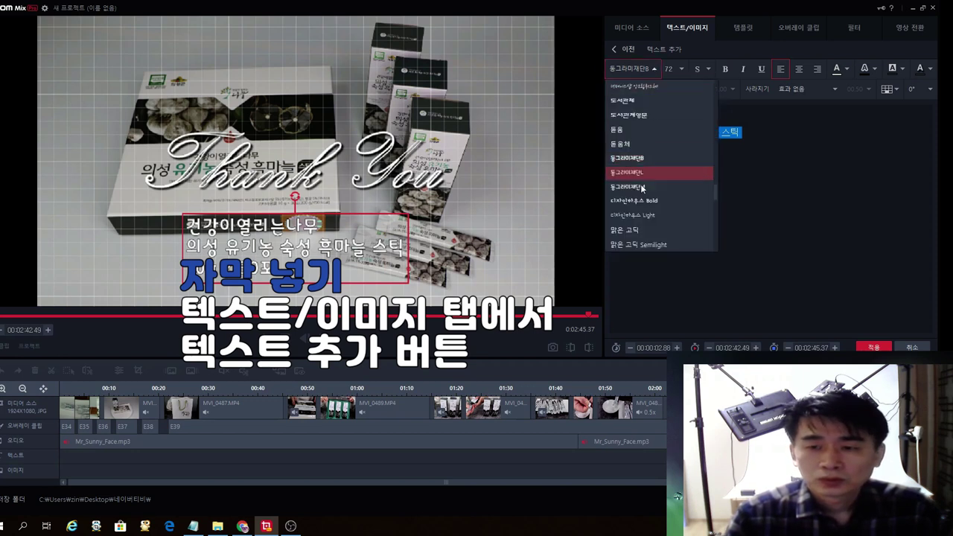
scroll(635, 192, "up", 6)
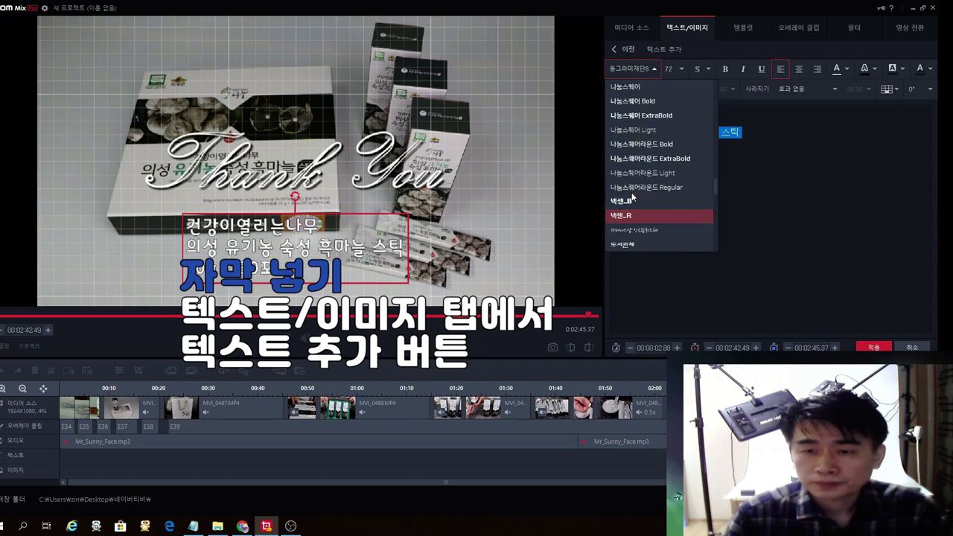
scroll(635, 192, "up", 2)
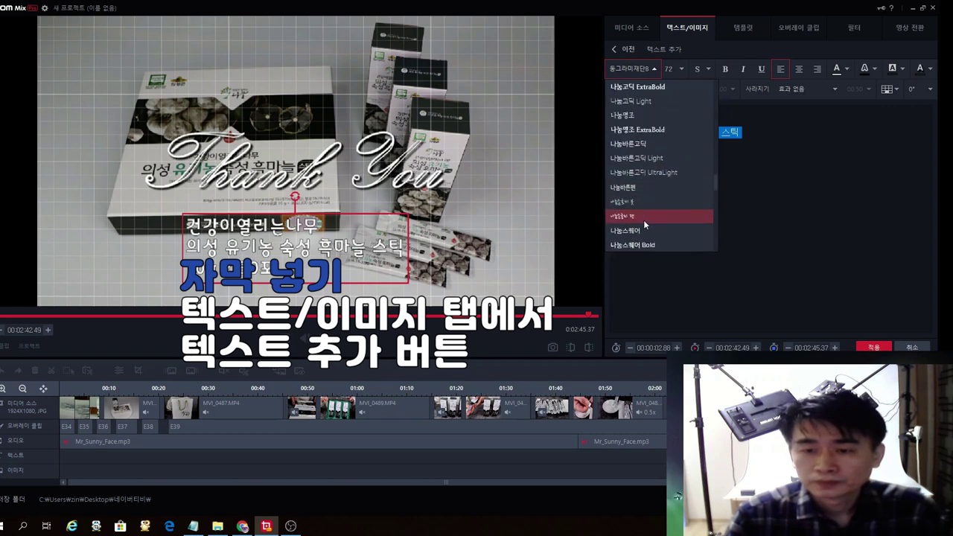
left_click(646, 200)
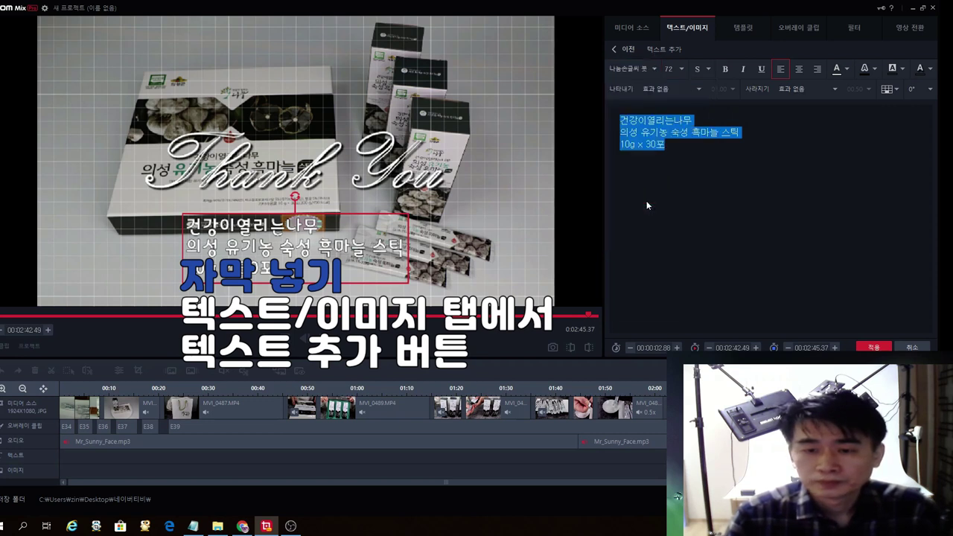
Step: Set the font of the whole three-line caption to netmarble Bold
left_click(656, 68)
scroll(637, 149, "up", 5)
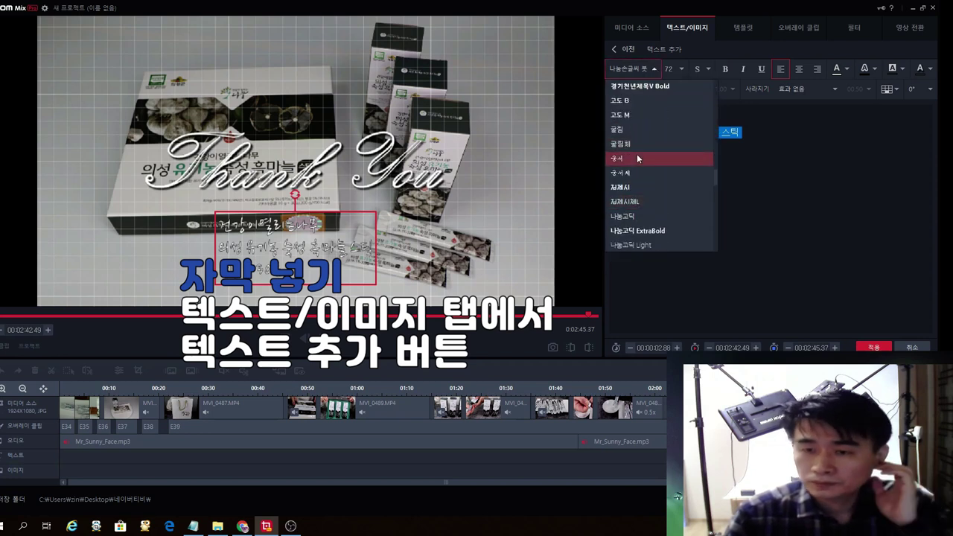
scroll(641, 186, "up", 3)
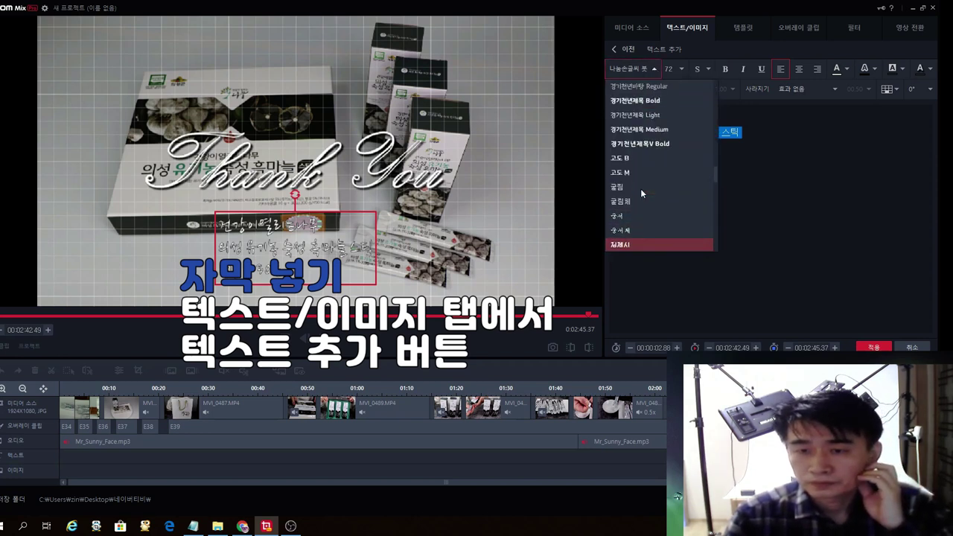
scroll(641, 171, "up", 3)
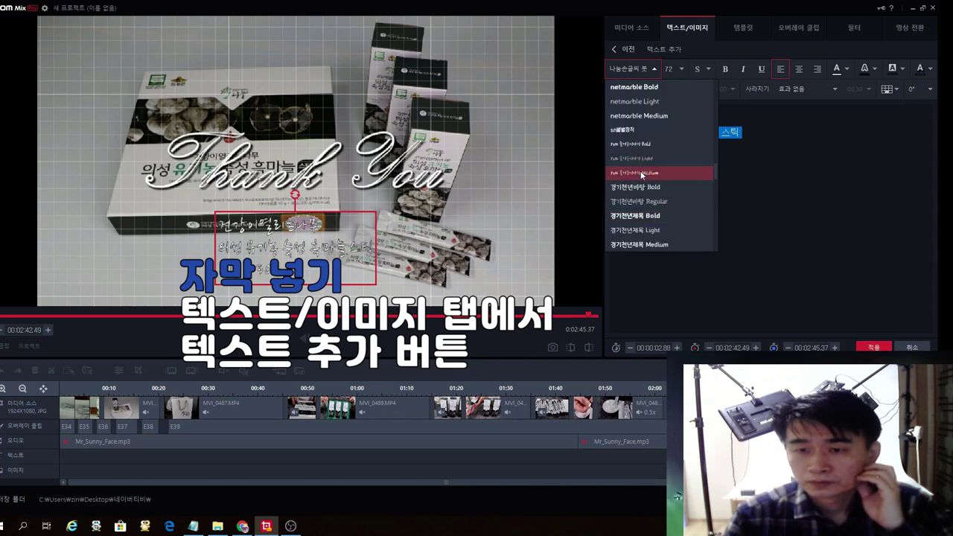
left_click(641, 145)
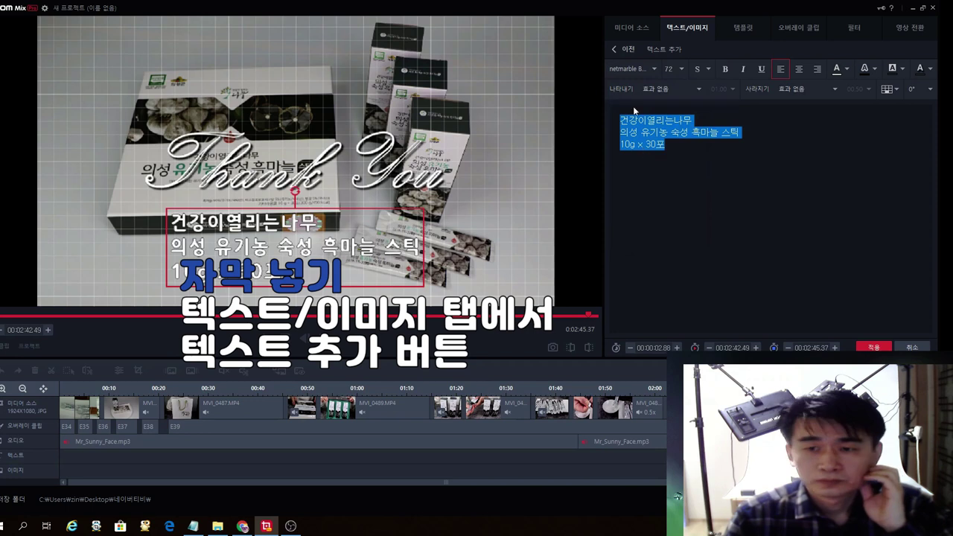
Step: Try the drfont_daraehand font on the caption, and set it back to netmarble Bold
left_click(658, 68)
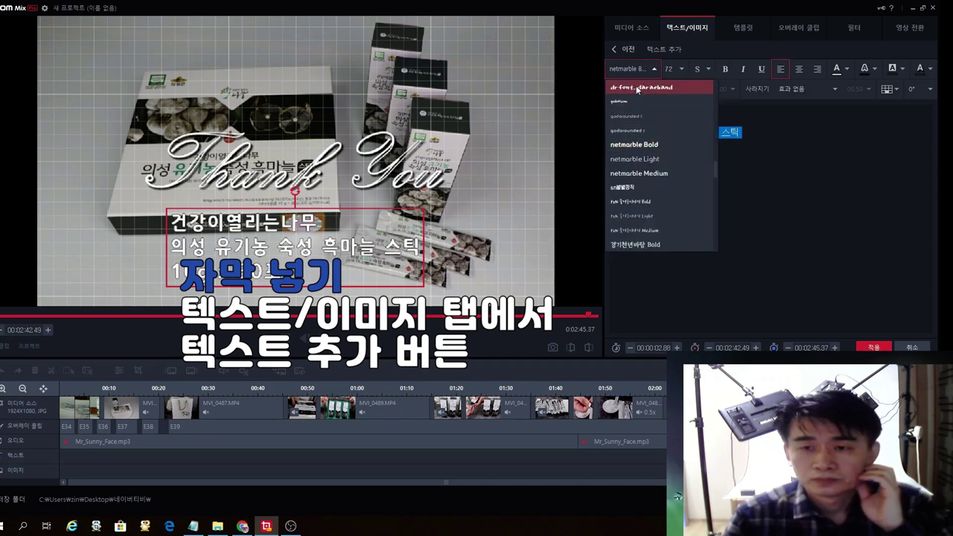
left_click(637, 88)
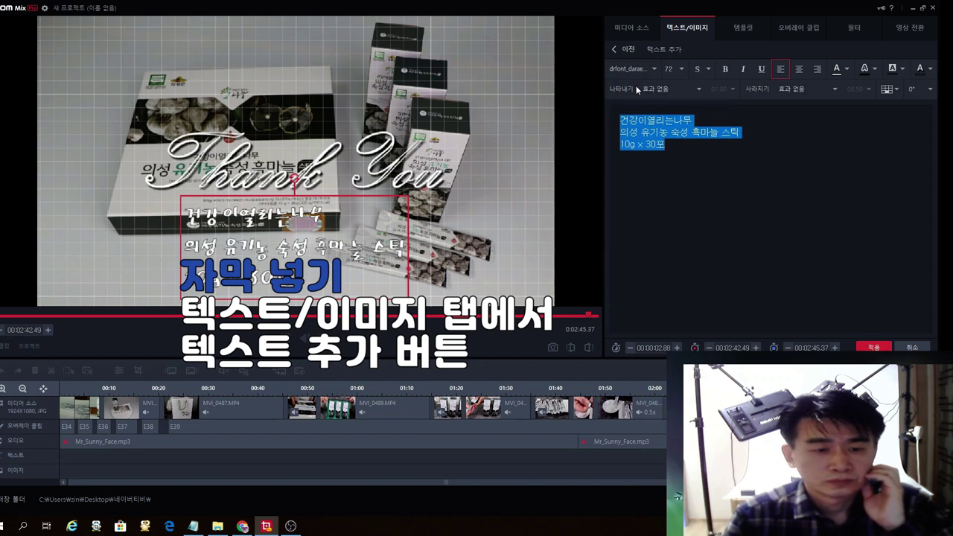
left_click(653, 68)
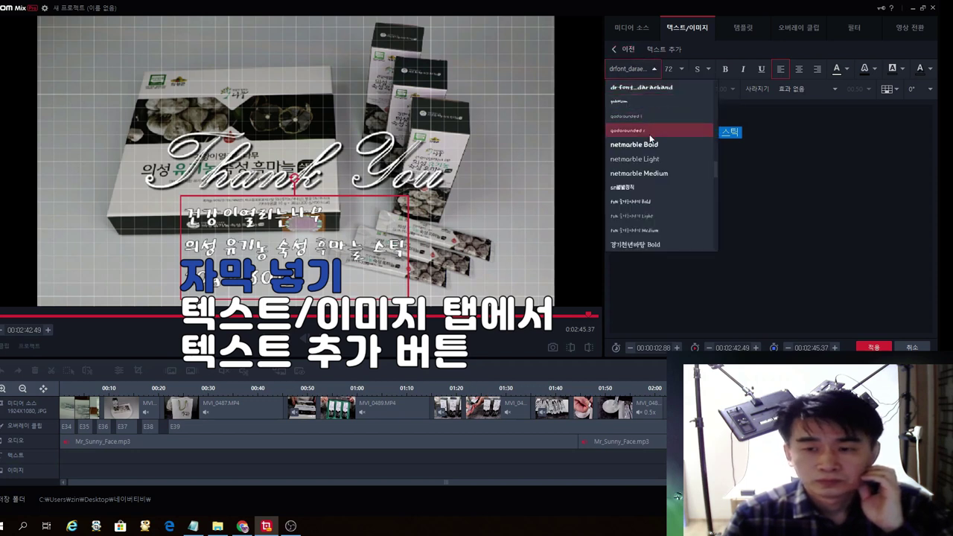
left_click(646, 145)
left_click(683, 162)
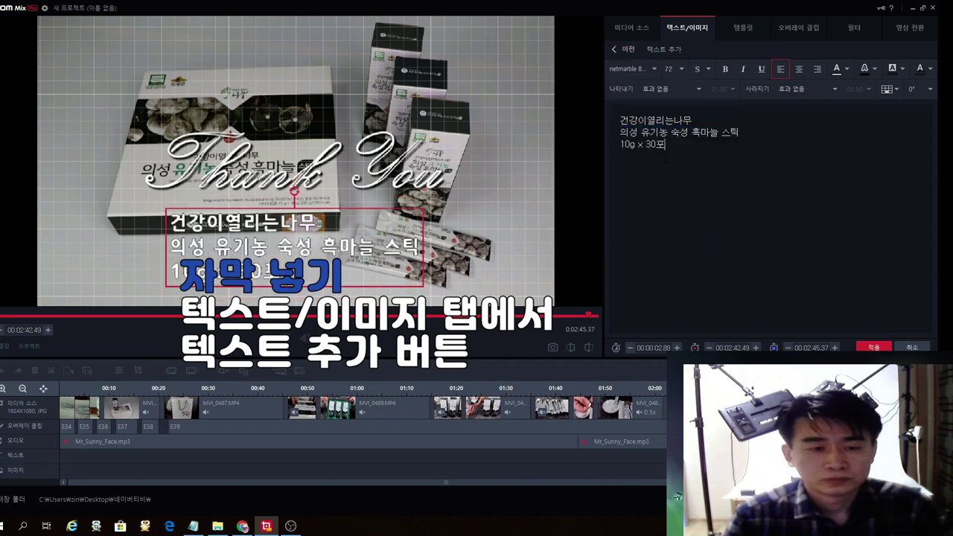
key("ctrl+a")
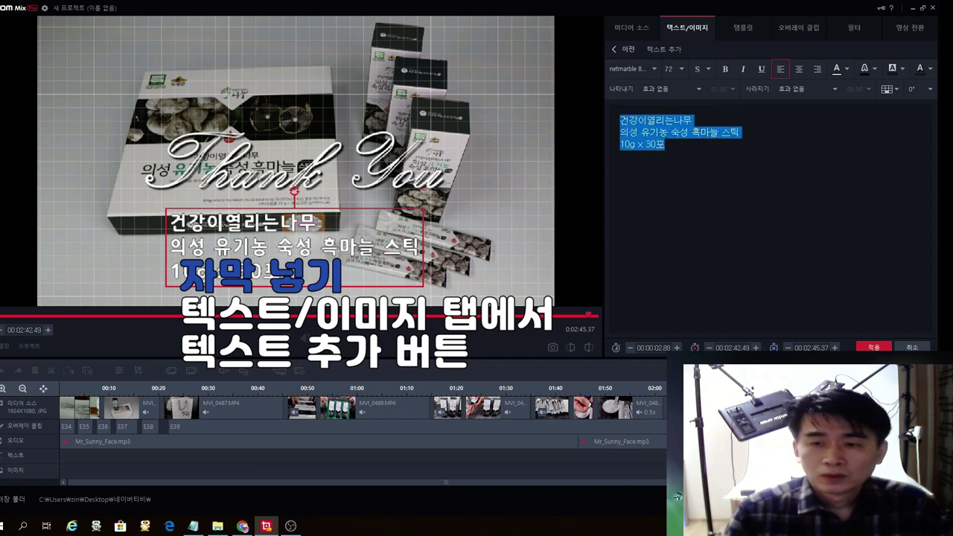
left_click(646, 73)
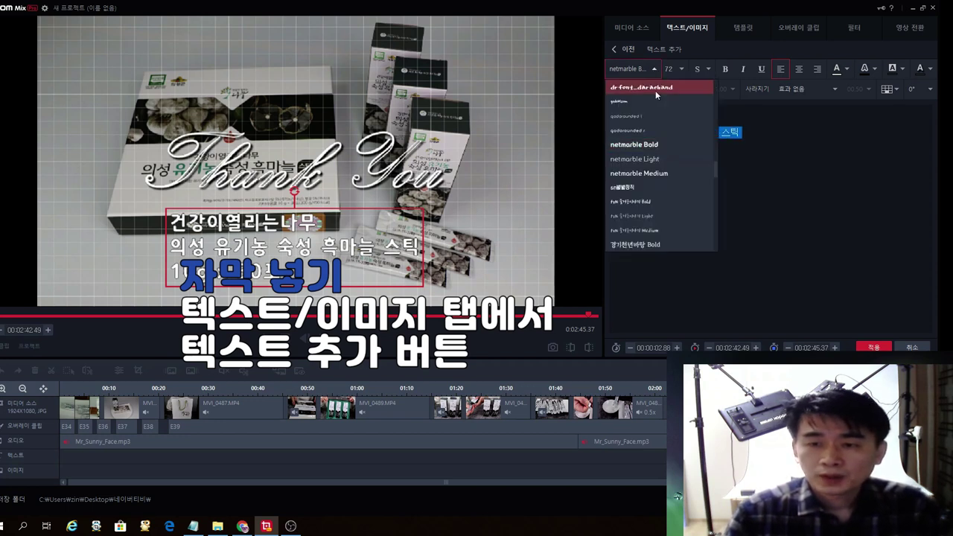
left_click(644, 148)
left_click(715, 224)
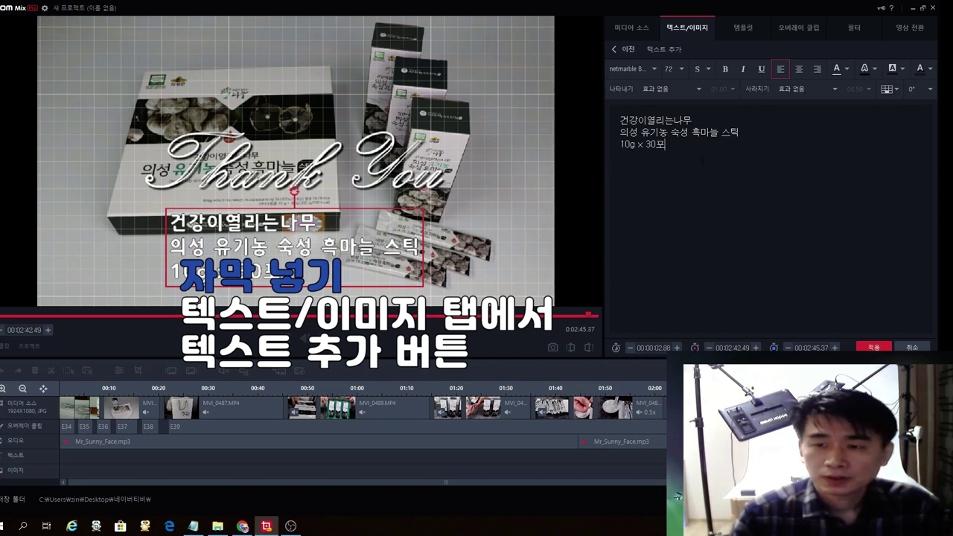
Step: Copy the whole three-line caption text, and try a light orange and a light cyan text colour on it
key("ctrl+a")
key("ctrl+c")
left_click(846, 69)
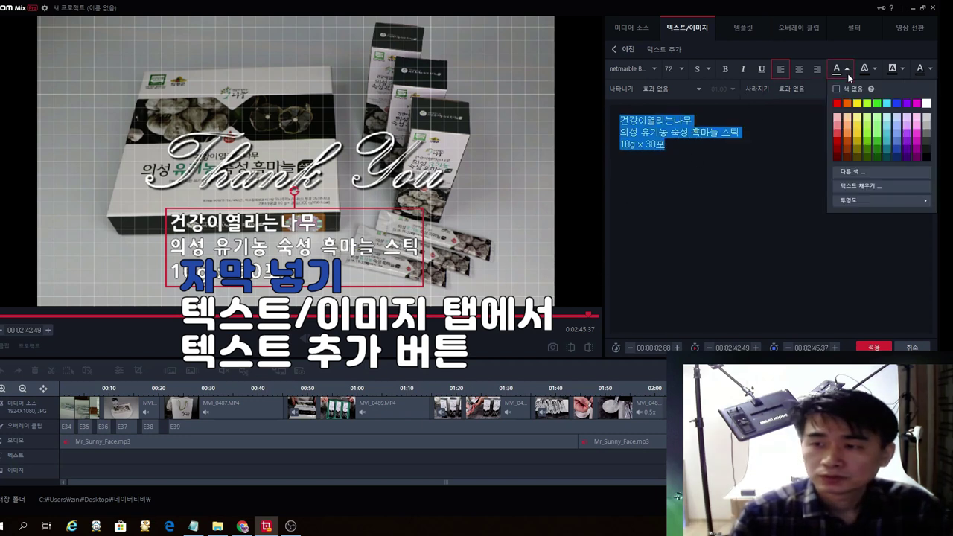
left_click(846, 115)
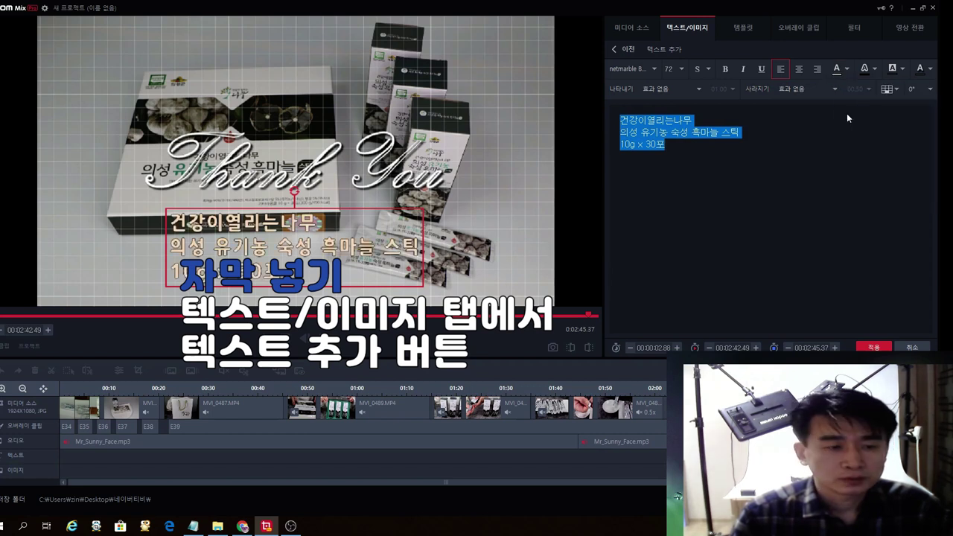
left_click(845, 69)
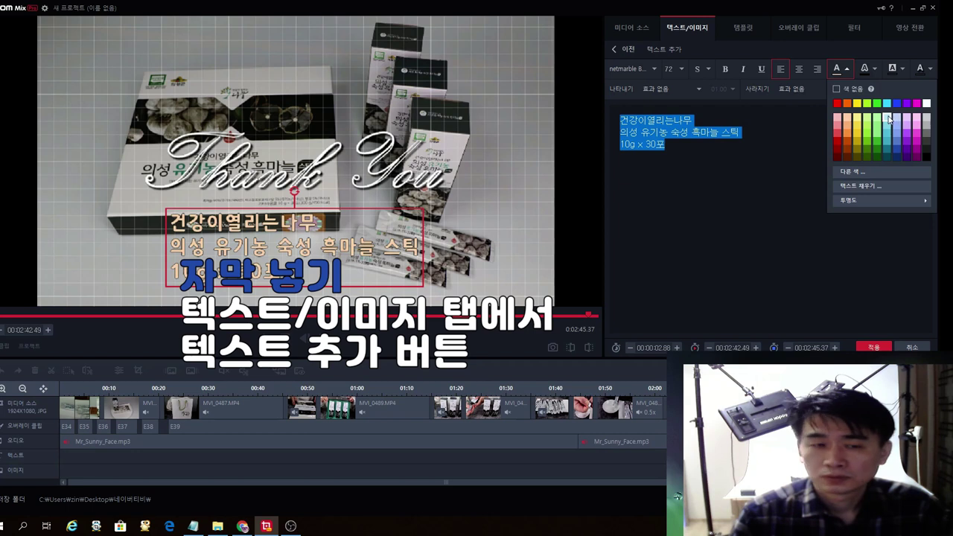
left_click(891, 118)
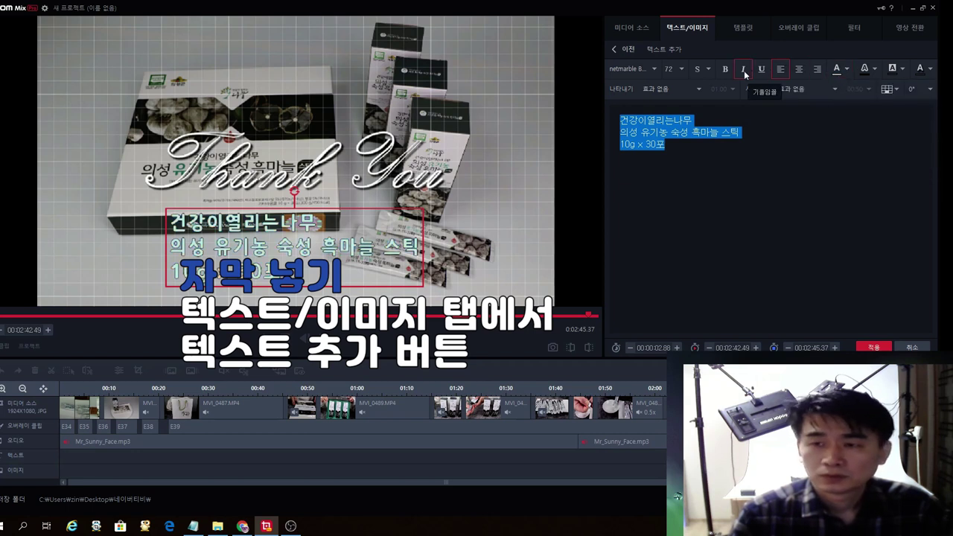
Step: Try the caption with no text colour, set it back to white, and discard the unapplied caption
left_click(848, 75)
left_click(836, 89)
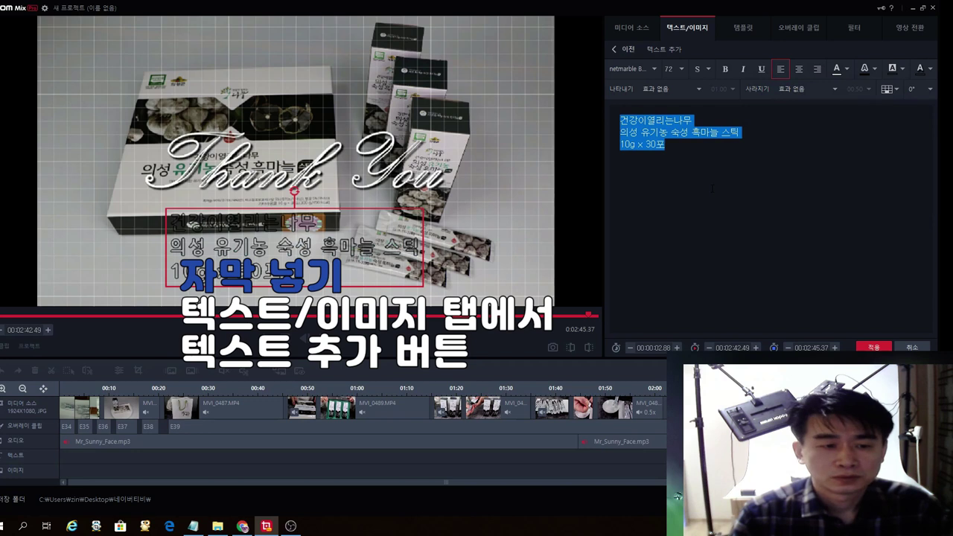
left_click(848, 74)
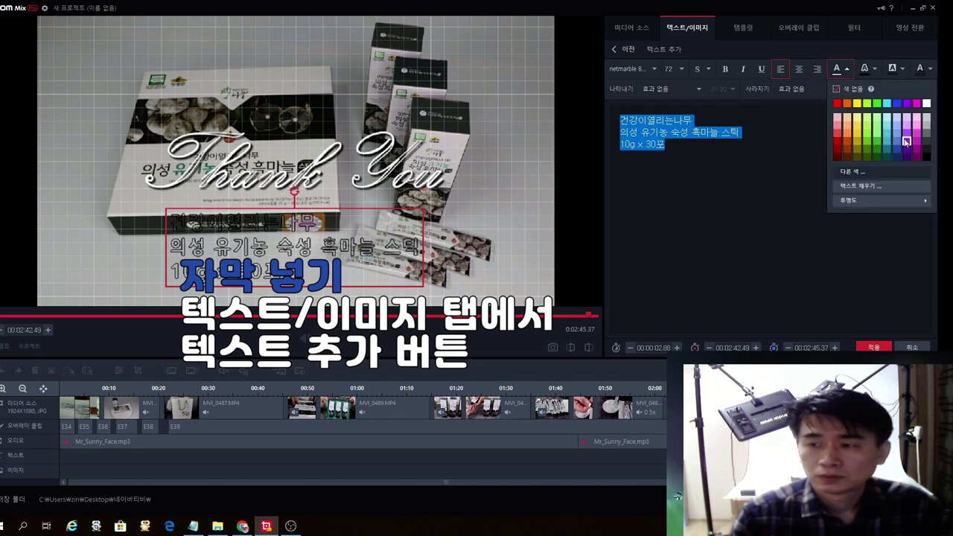
left_click(926, 102)
left_click(739, 187)
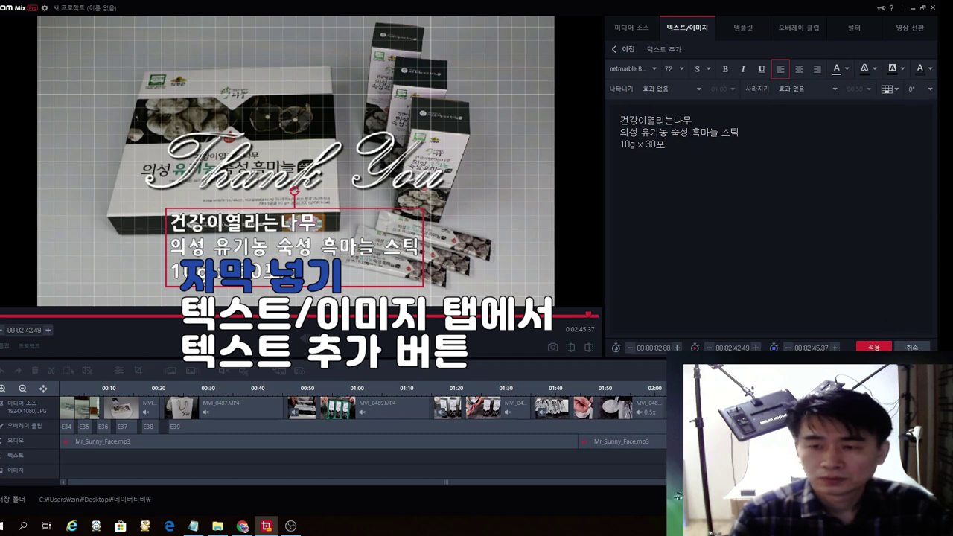
key("Escape")
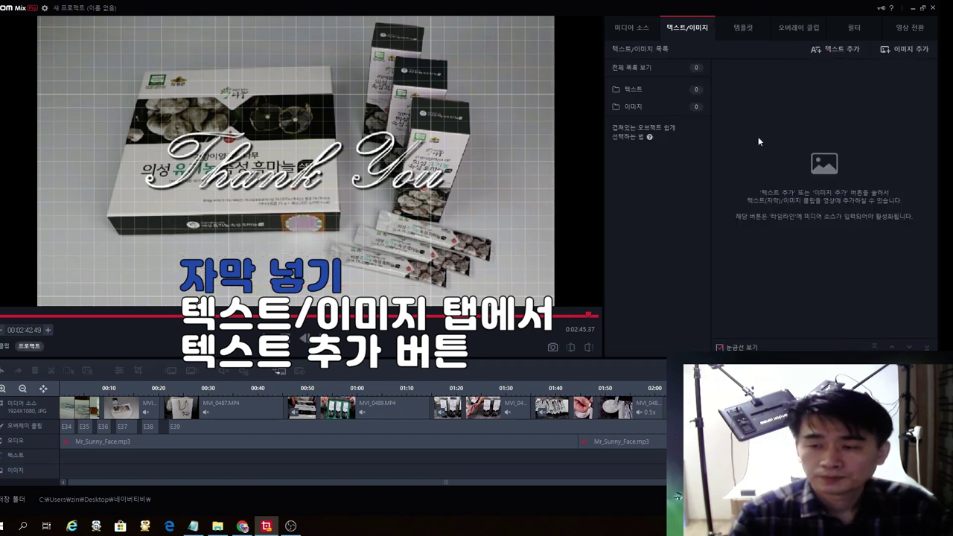
Step: Try a new text on the closing Thank You image with the copied caption pasted in and set to netmarble Bold
left_click(823, 50)
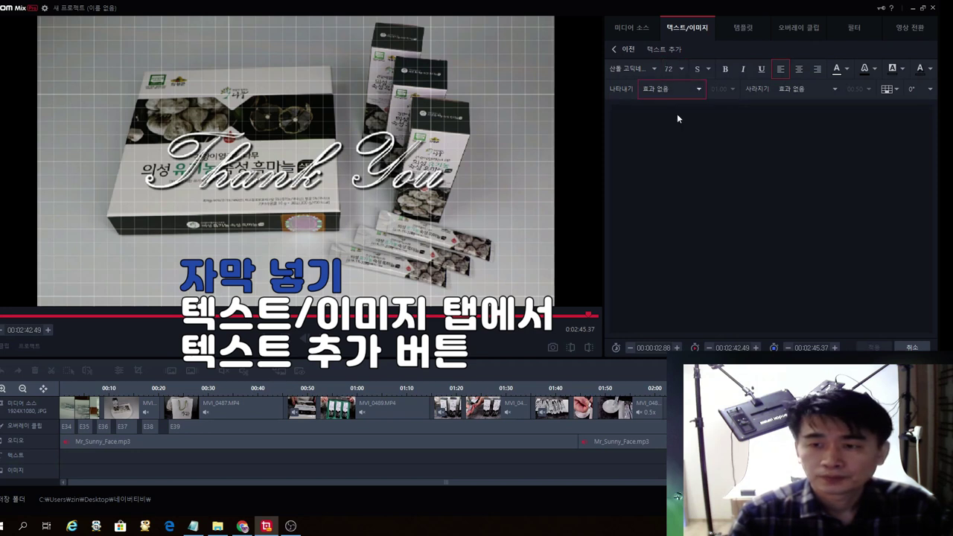
key("ctrl+v")
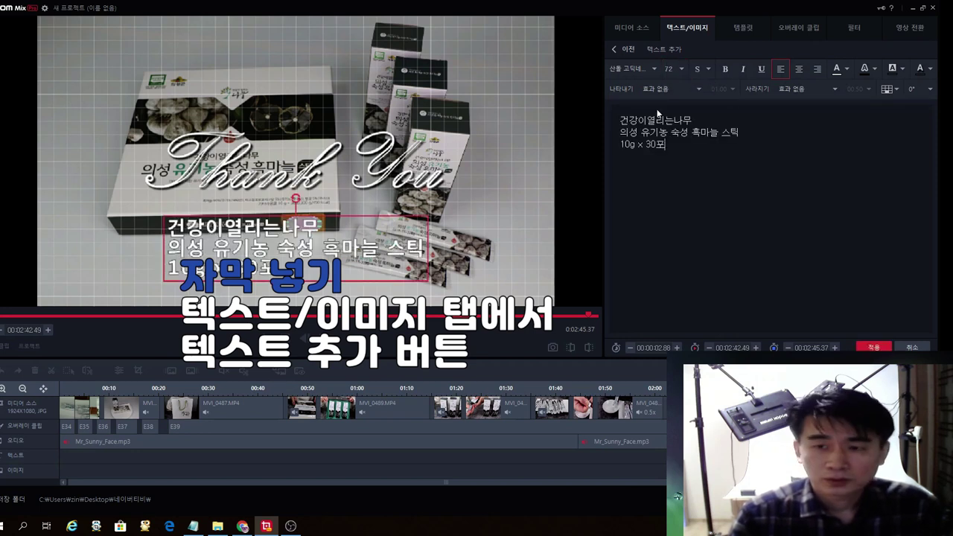
left_click(652, 69)
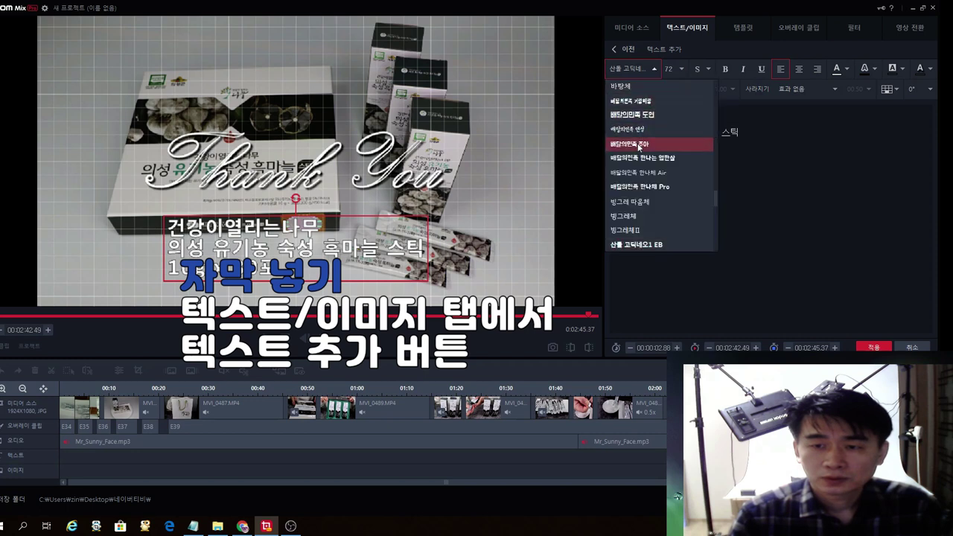
scroll(638, 188, "up", 8)
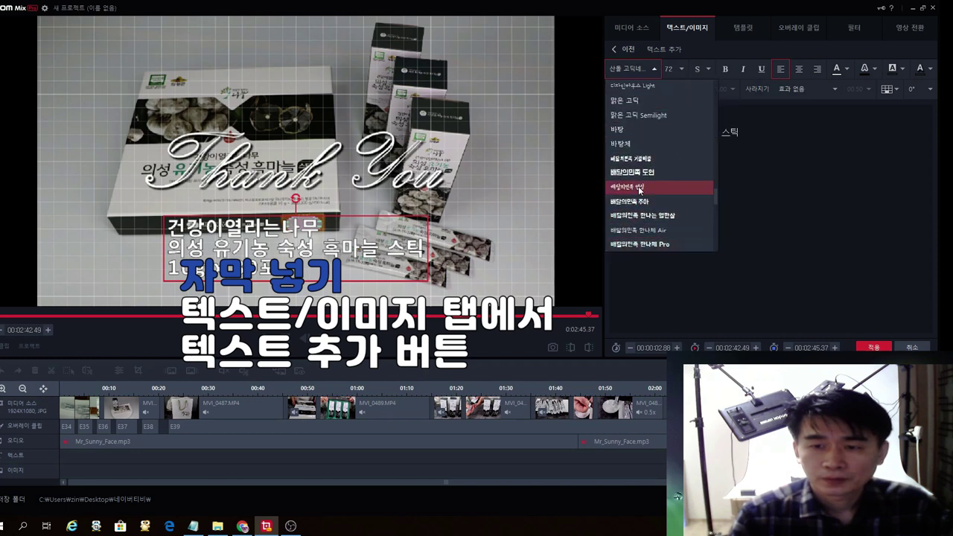
scroll(638, 184, "up", 1)
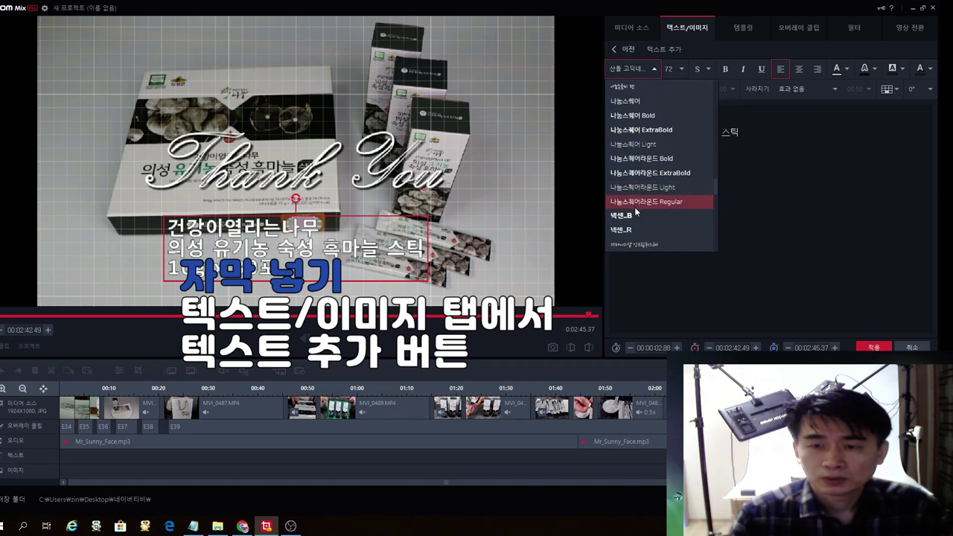
scroll(637, 210, "down", 2)
scroll(641, 216, "up", 5)
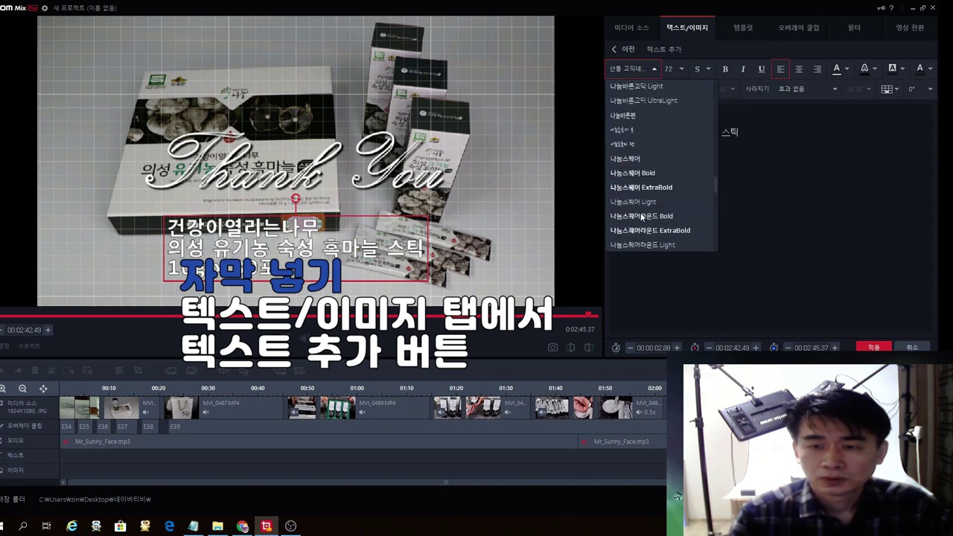
scroll(640, 213, "up", 4)
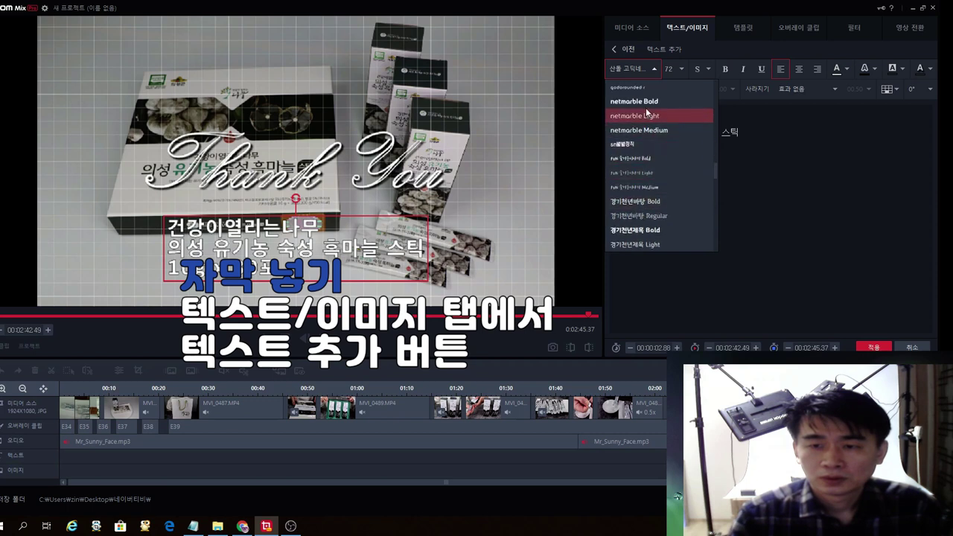
left_click(635, 101)
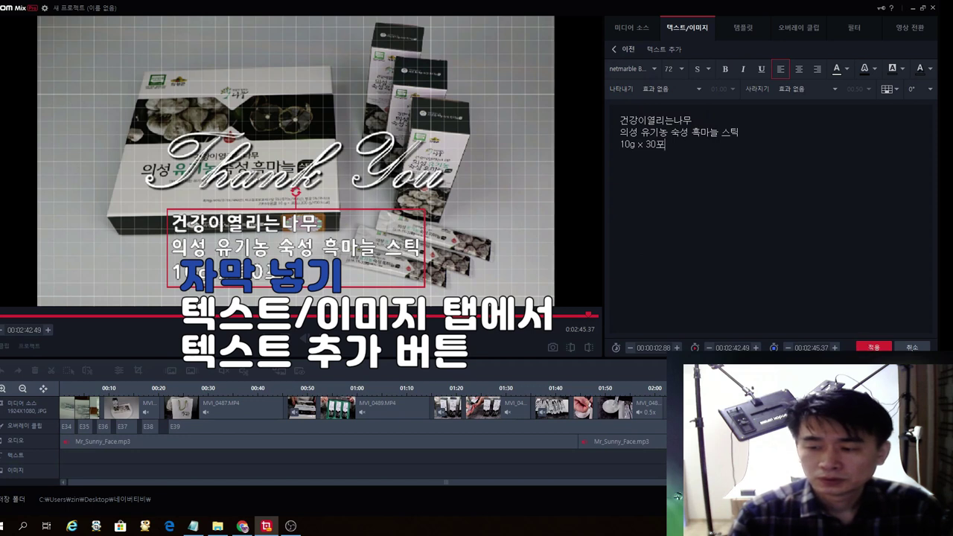
key("Escape")
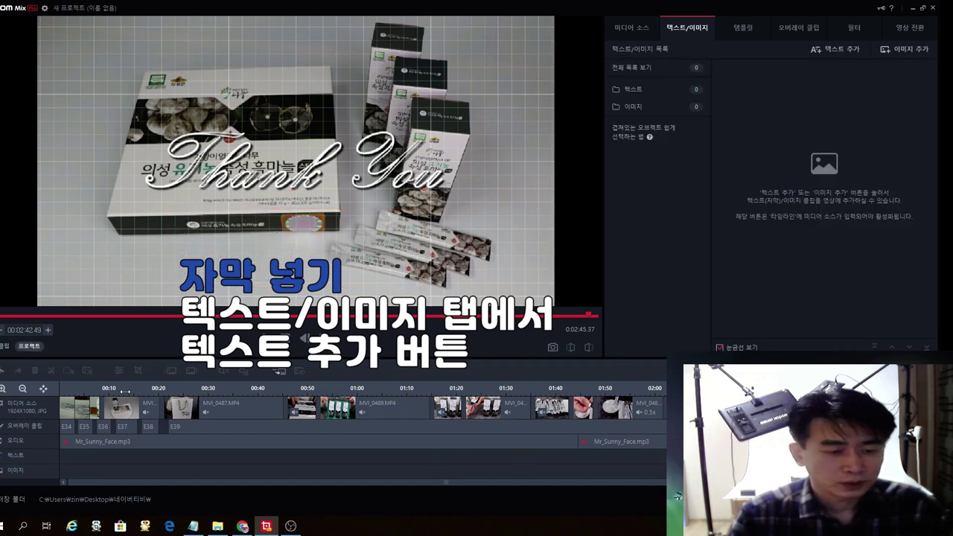
Step: Add a new text at the very start of the timeline and paste the copied three-line caption into it
left_click(62, 388)
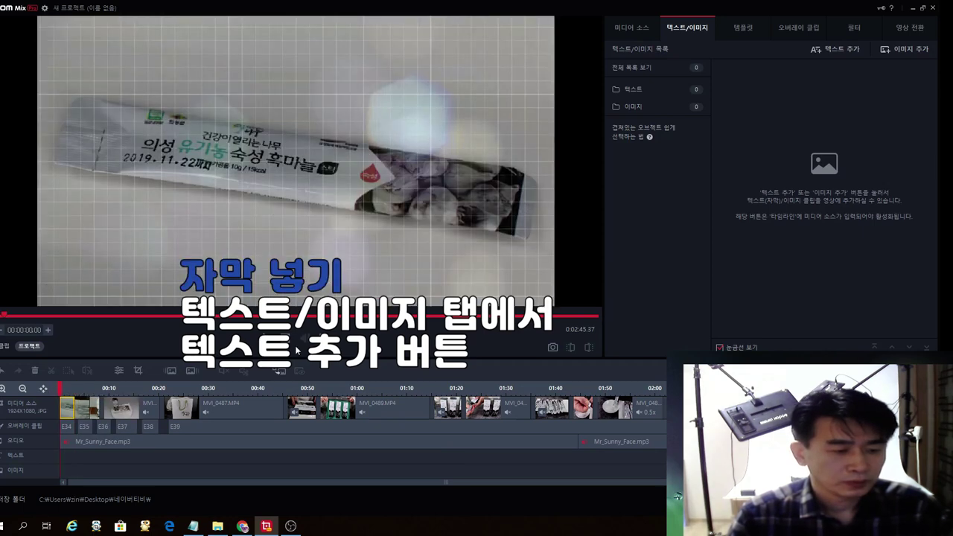
left_click(856, 50)
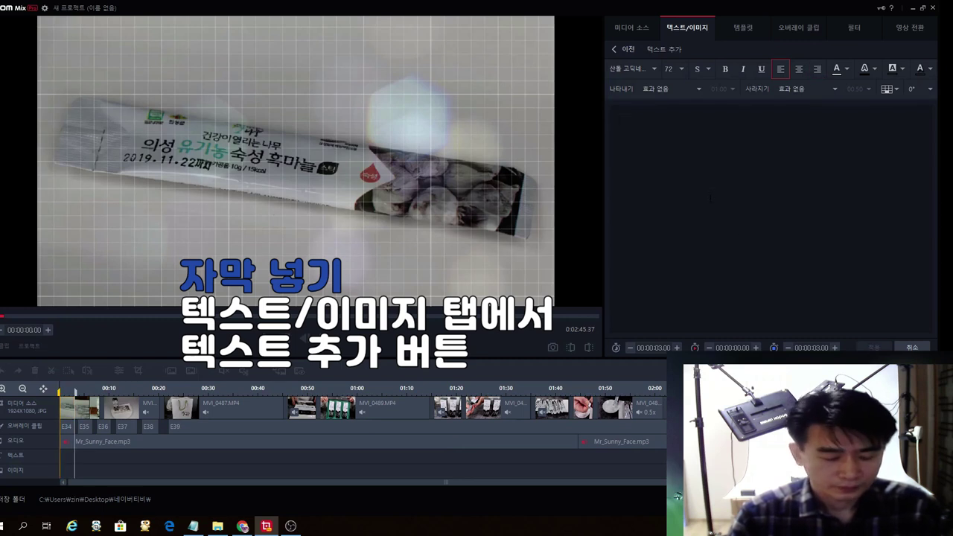
key("ctrl+v")
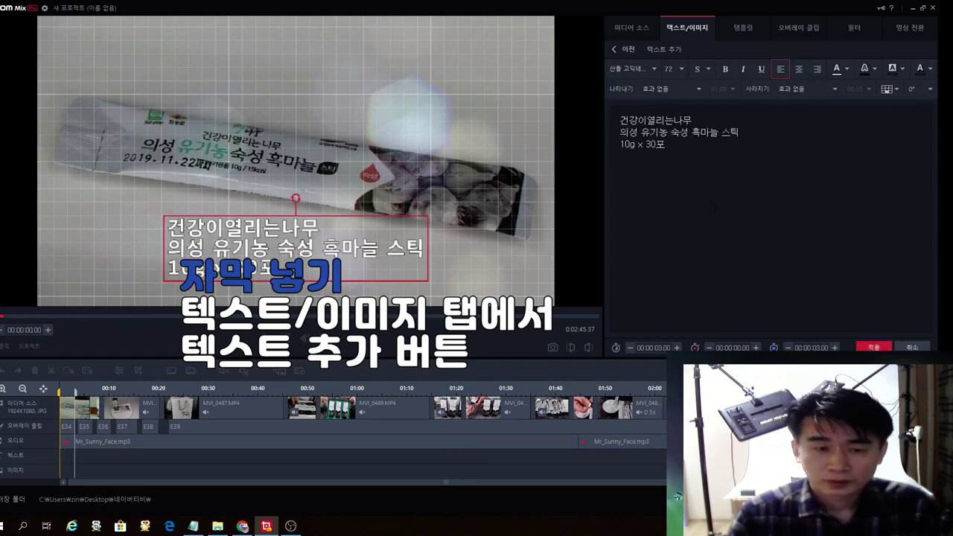
Step: Open the font choices for the pasted caption and look through them
left_click(653, 69)
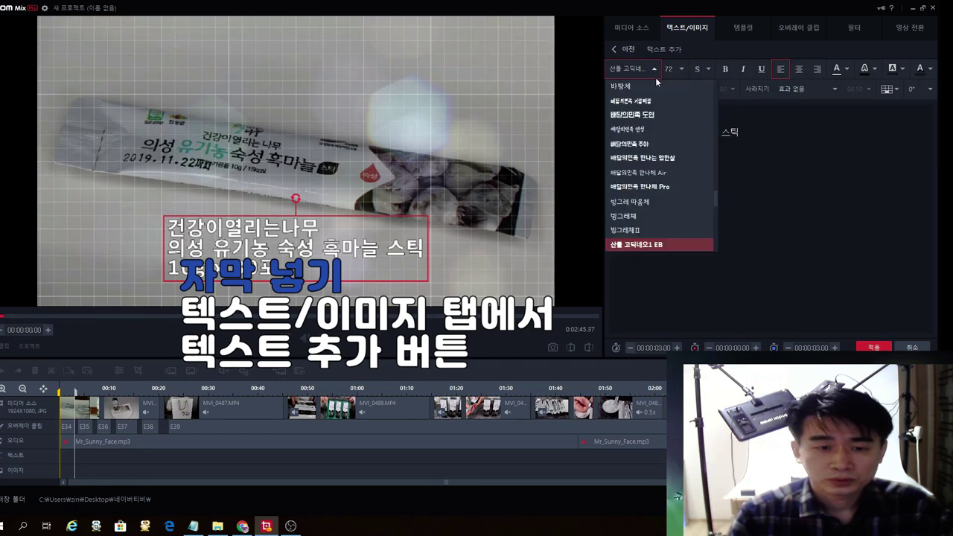
scroll(658, 128, "up", 5)
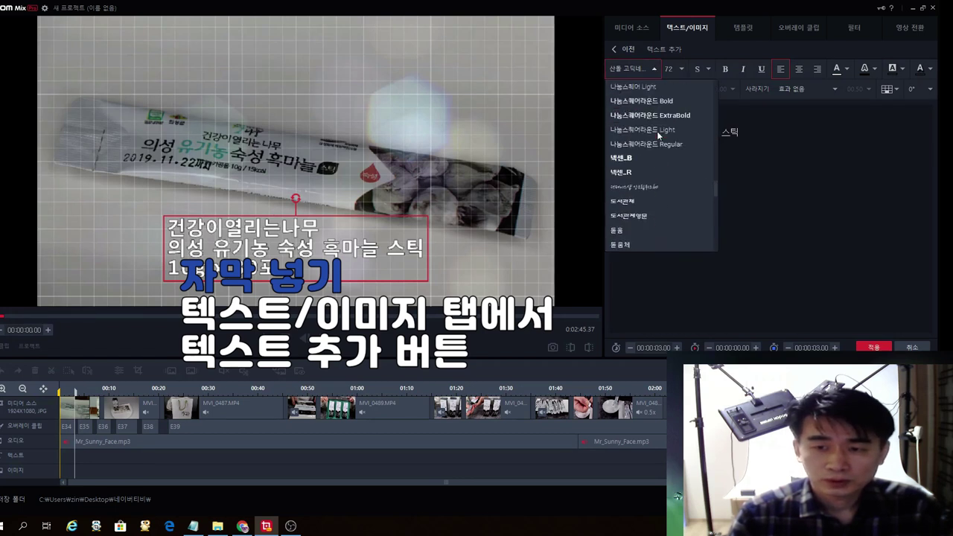
Step: Set the first caption's font to netmarble Bold, apply it, and extend its timeline clip to 5.20 seconds
scroll(656, 130, "up", 5)
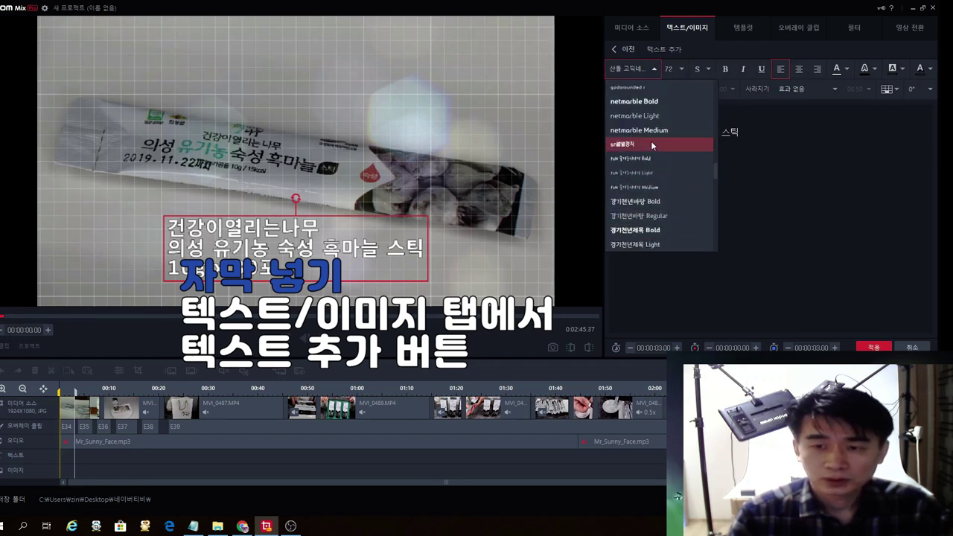
left_click(647, 186)
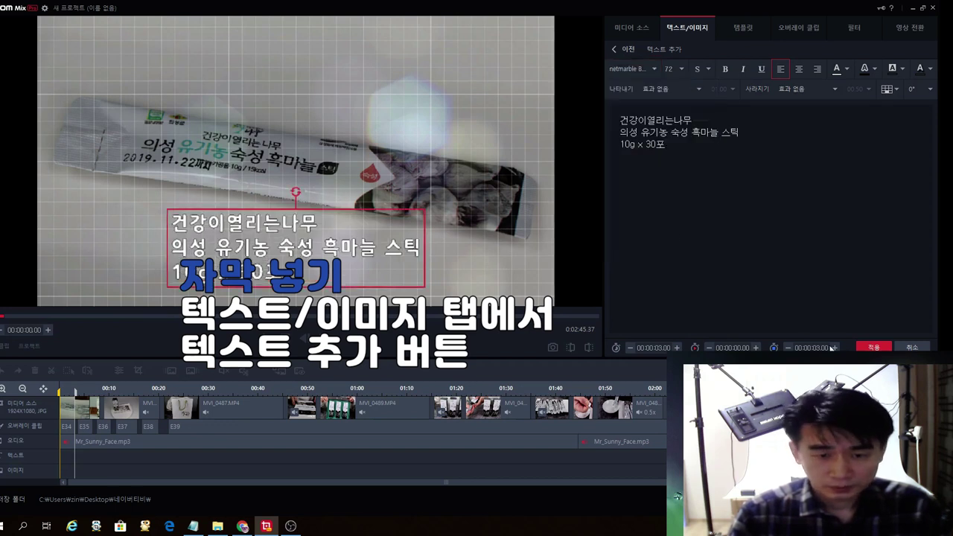
left_click(869, 348)
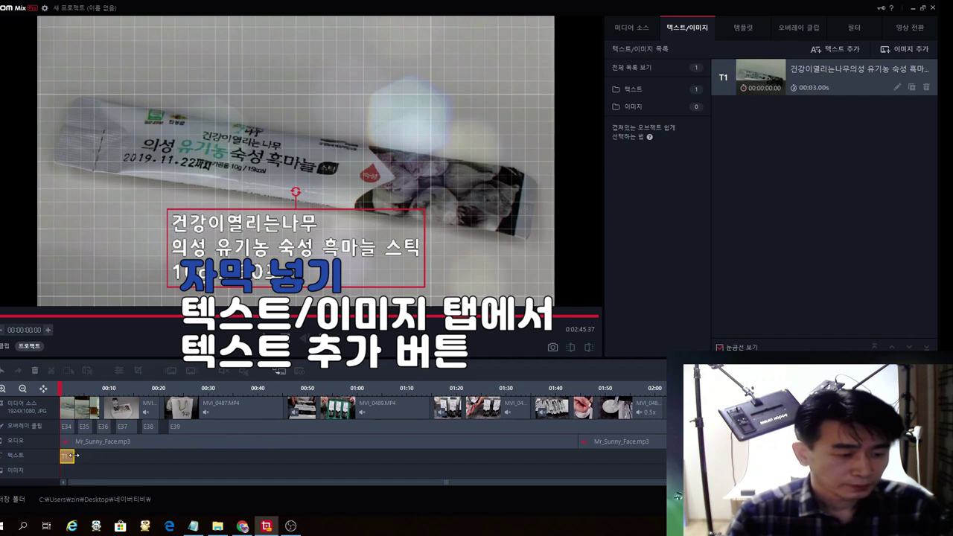
left_click_drag(80, 455, 86, 454)
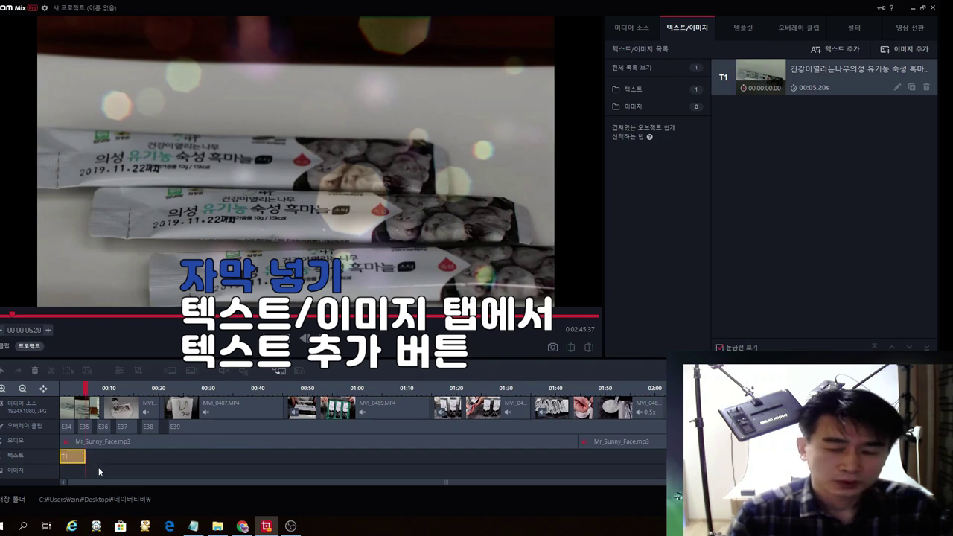
Step: Copy the two title lines from the Notepad script, "타임지가 선정한 10대 건강식품 "흑마늘"로 만든 / 건강이열리는나무 "흑마늘스틱"", into a new text caption starting at 7.80 seconds
left_click(98, 466)
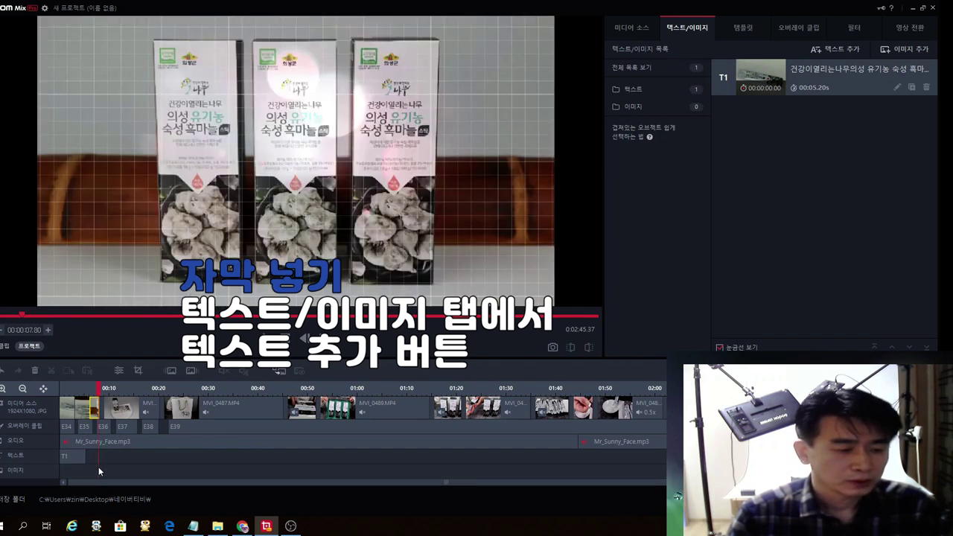
left_click(199, 529)
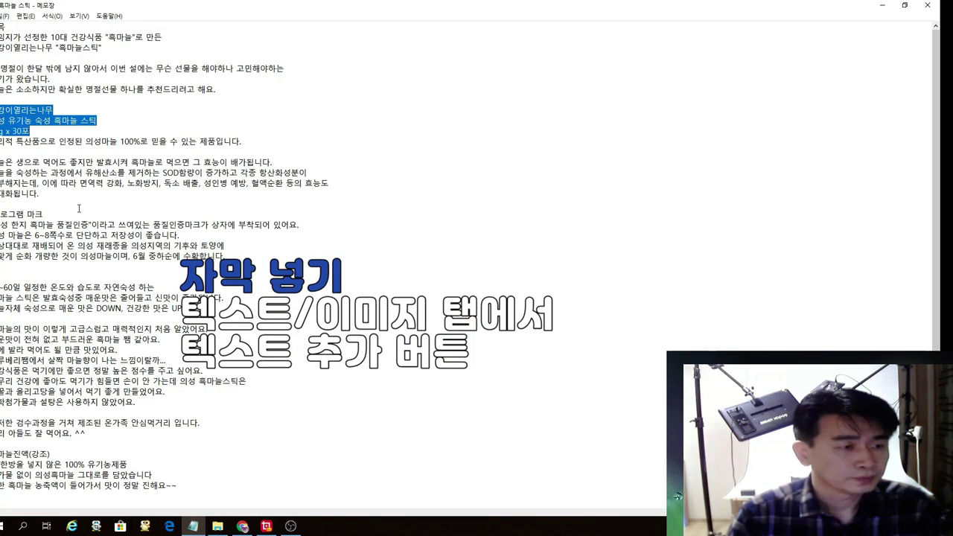
left_click(53, 137)
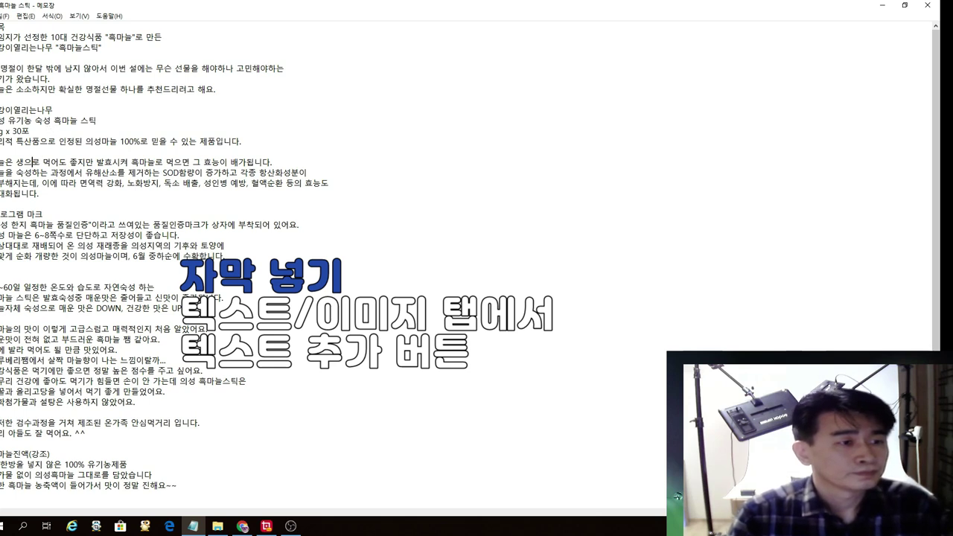
left_click_drag(2, 36, 106, 45)
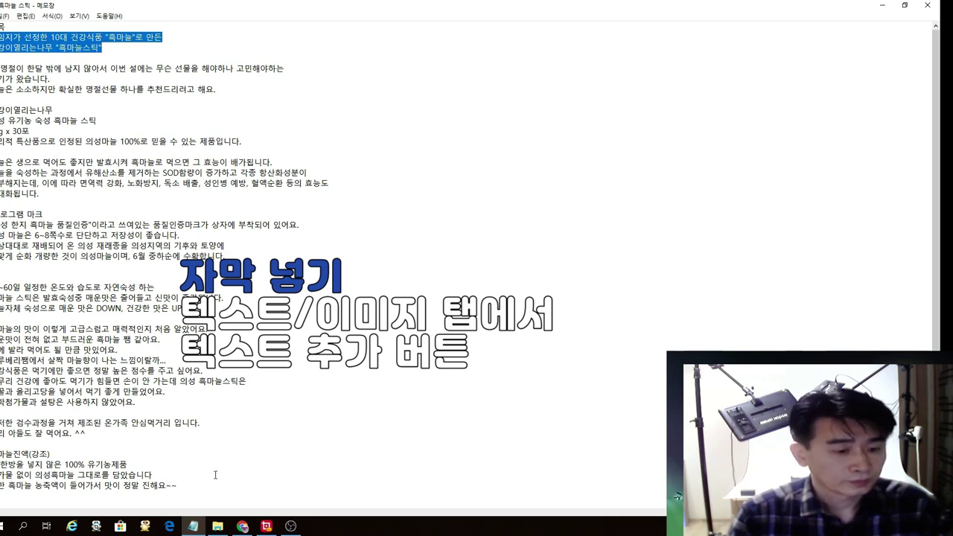
left_click(266, 526)
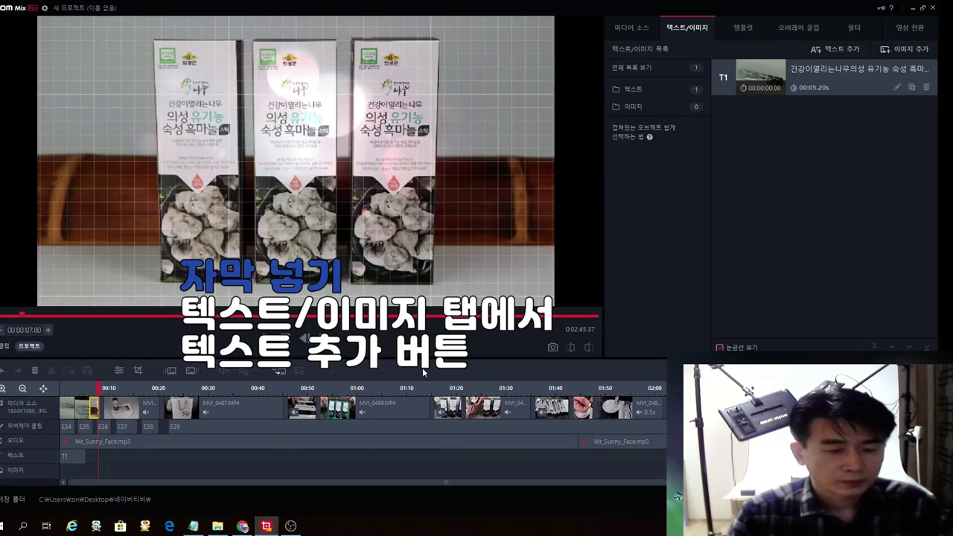
left_click(833, 49)
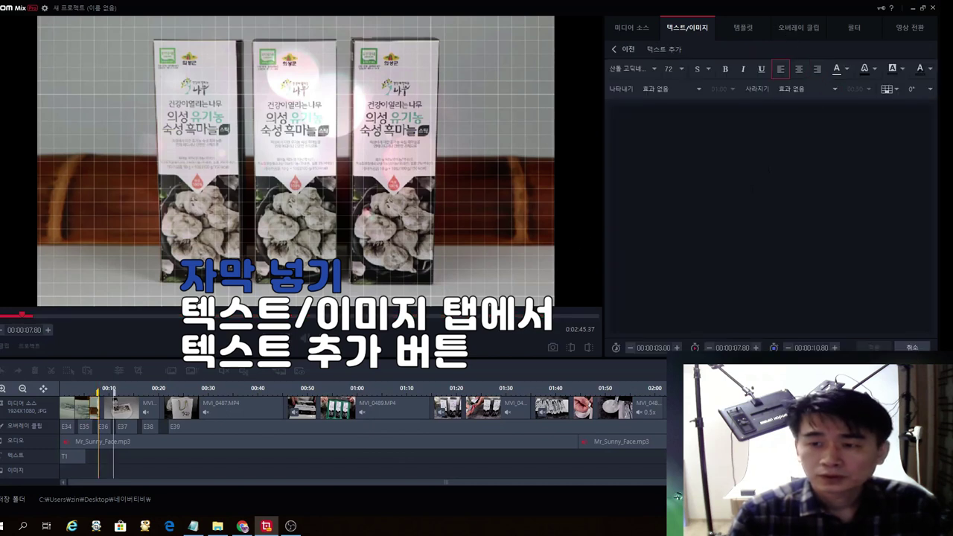
type("타임지가 선정한 10대 건강식품 \"흑마늘\"로 만든 건강이열리는나무 \"흑마늘스틱\"")
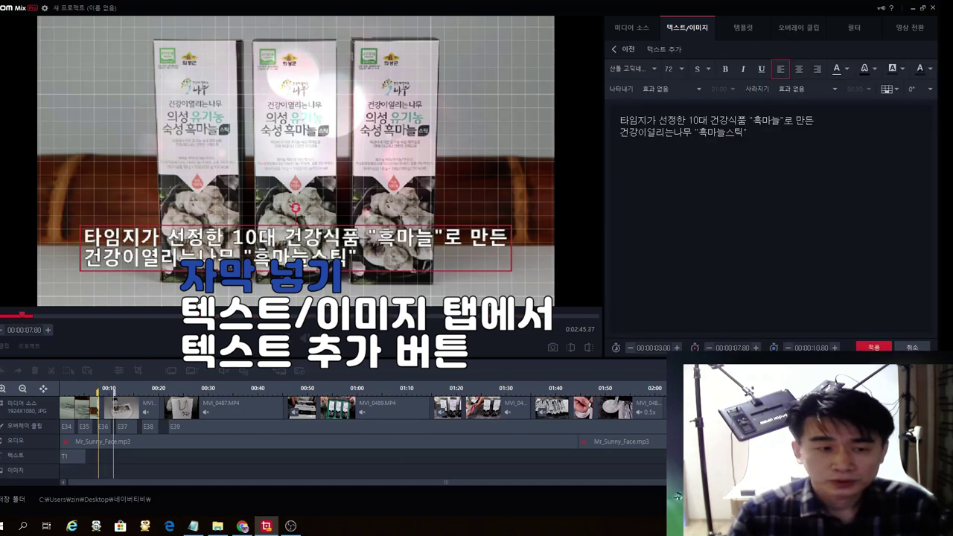
Step: Set the whole title caption's font to netmarble Bold, apply it, and extend its timeline clip to 6 seconds
left_click_drag(786, 143, 586, 95)
left_click(655, 69)
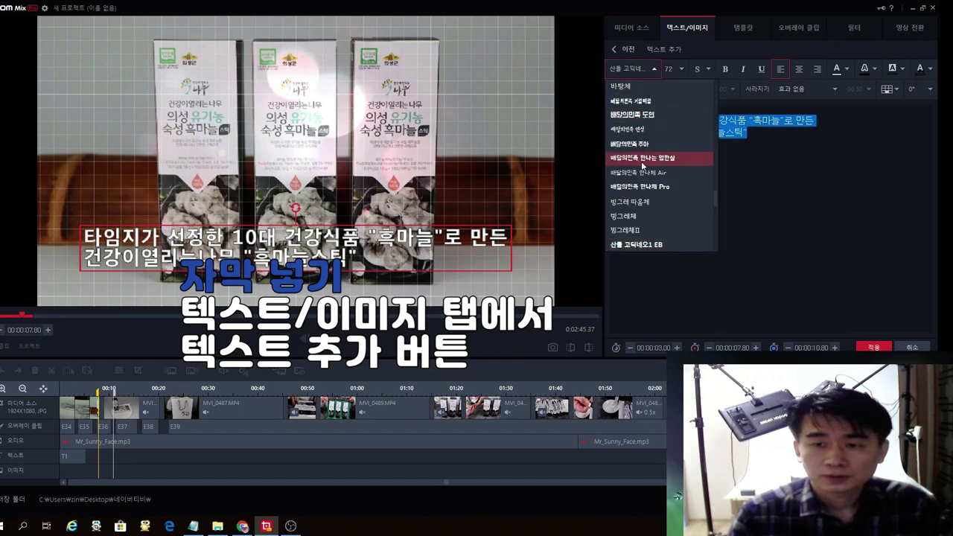
scroll(644, 163, "down", 5)
scroll(645, 168, "up", 6)
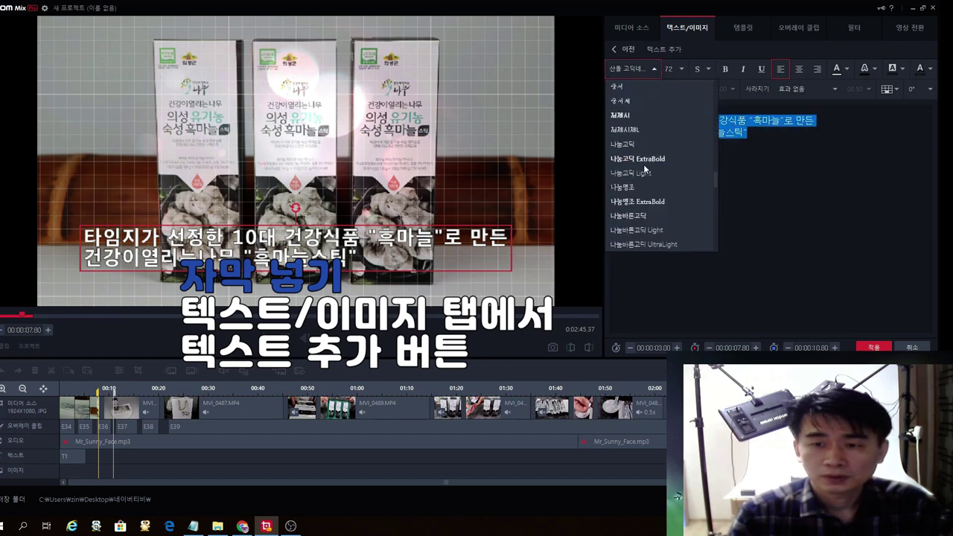
scroll(645, 168, "up", 3)
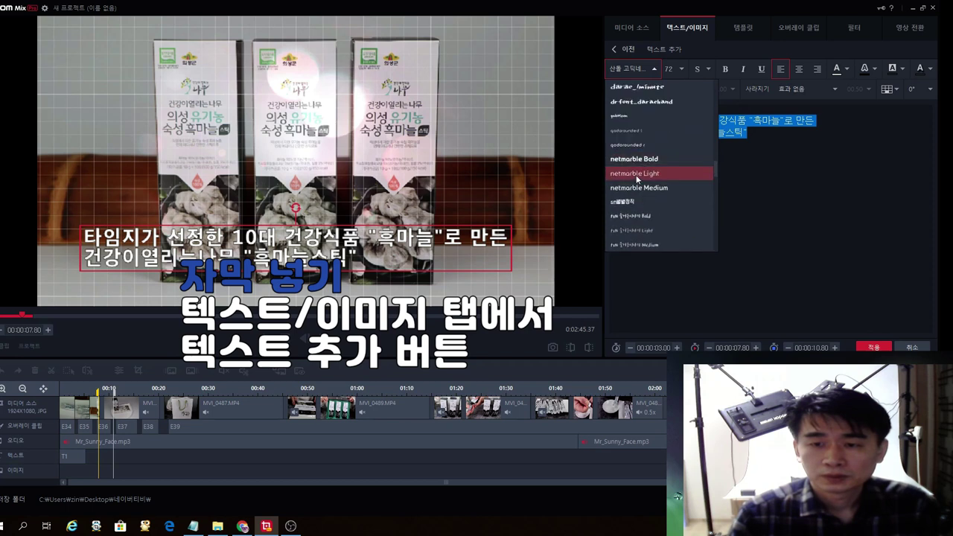
left_click(637, 159)
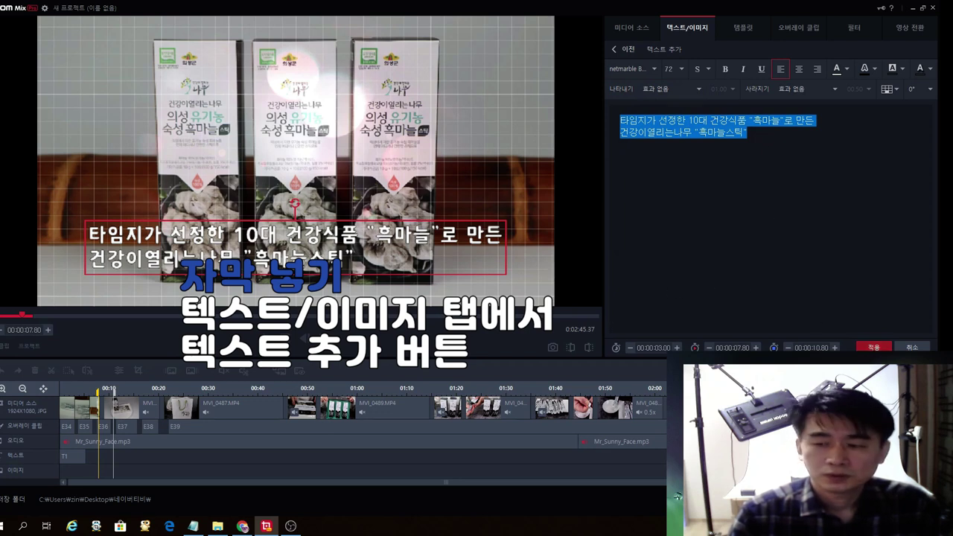
left_click(873, 347)
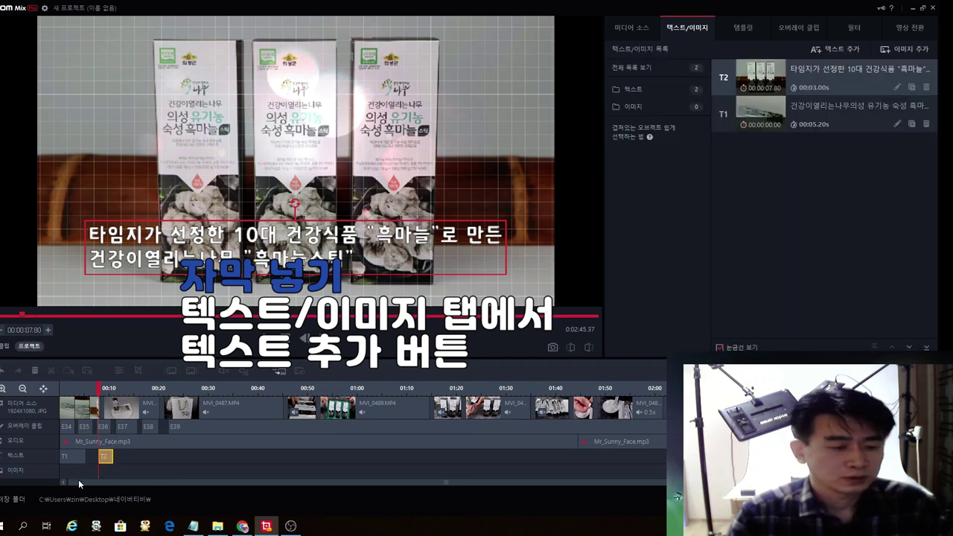
left_click_drag(112, 456, 127, 455)
Step: Recolour the quoted word "흑마늘스틱", including its quotation marks, in a dark shade in the second caption and apply the edit
double_click(119, 461)
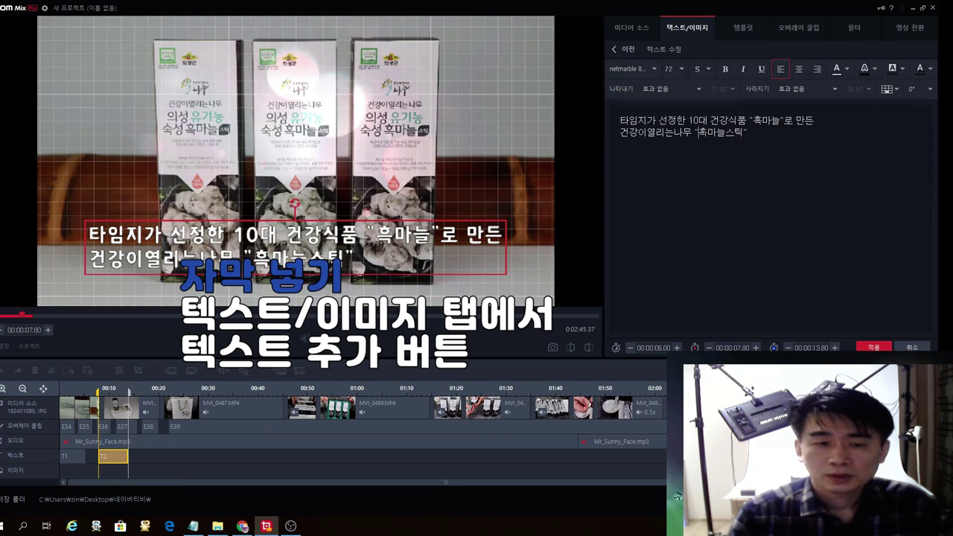
key("shift+Right")
key("shift+Right")
key("shift+Right")
key("shift+Right")
key("shift+Right")
key("shift+Right")
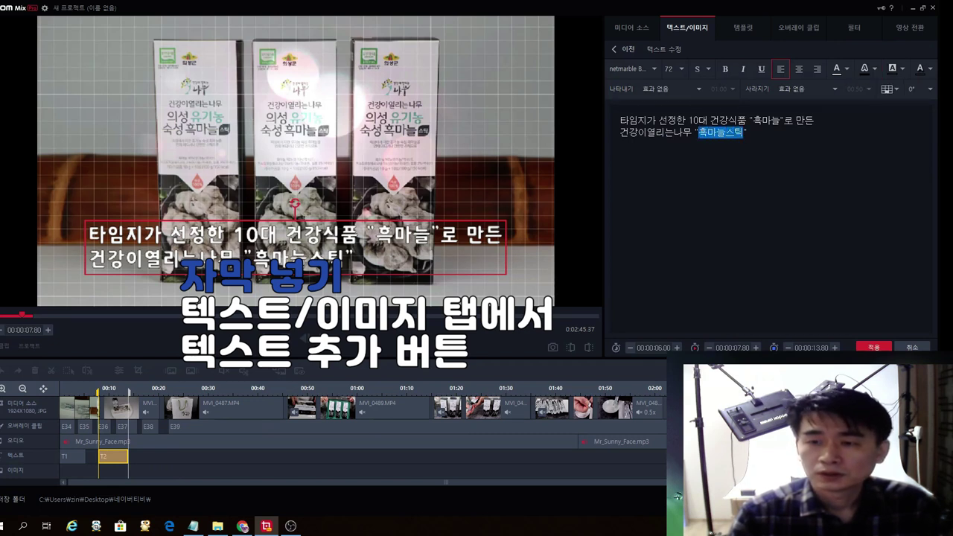
key("shift+Right")
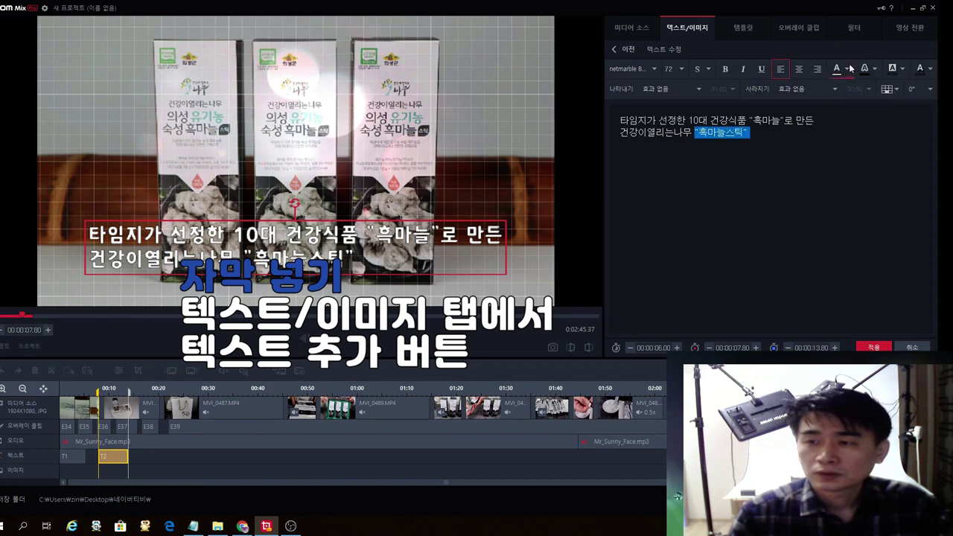
left_click(846, 69)
left_click(926, 135)
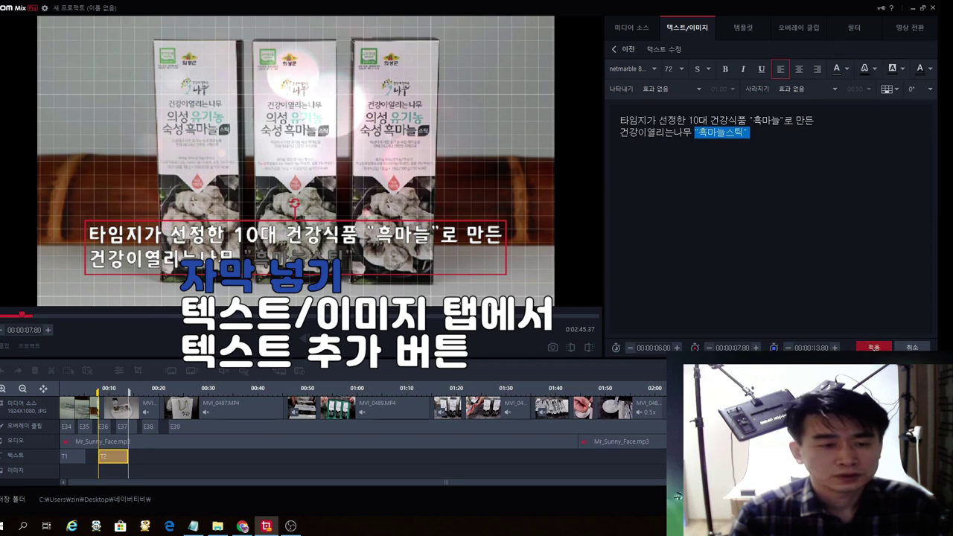
left_click(873, 347)
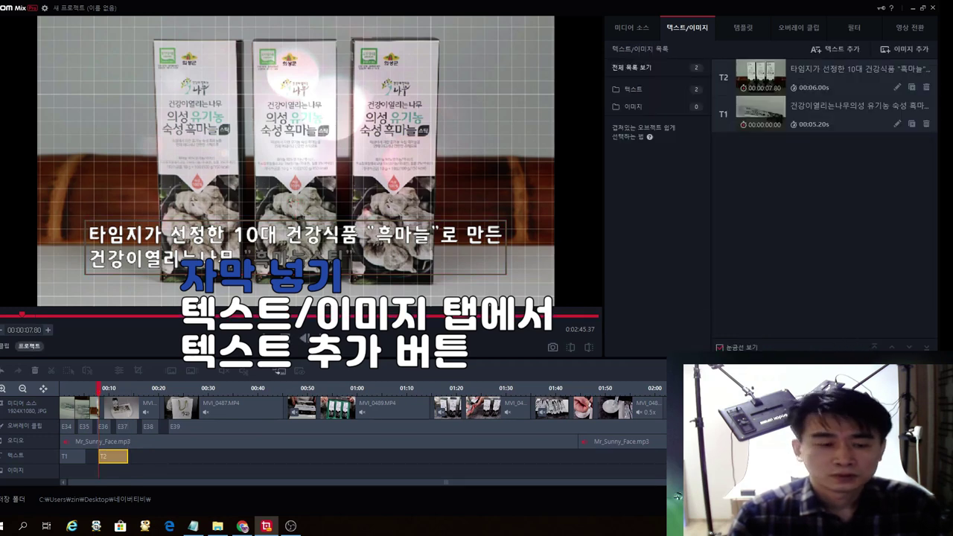
Step: Copy "마늘은 생으로 먹어도 좋지만 발효시켜 흑마늘로 먹으면 그 효능이 배가됩니다" from Notepad into a new caption at 16.30 seconds, with a line break before "흑마늘로"
left_click(140, 469)
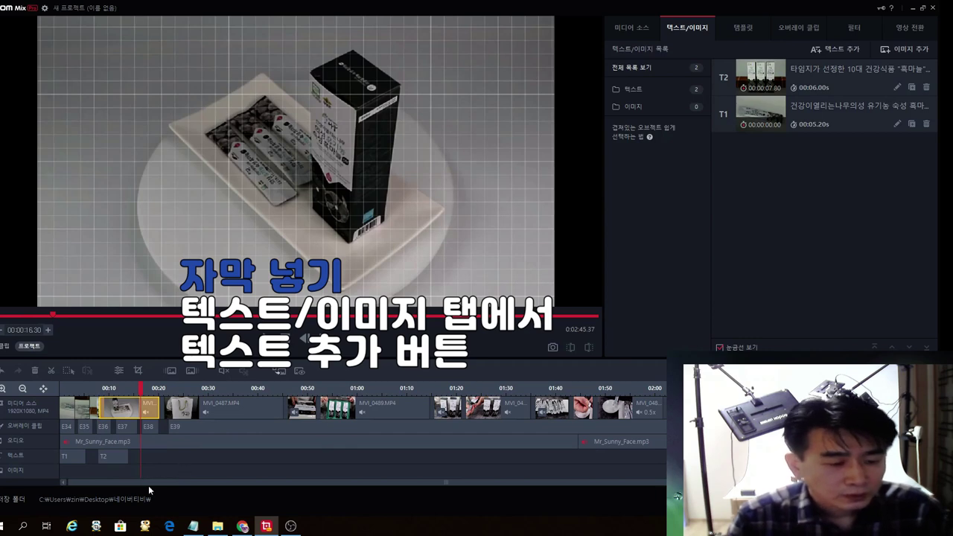
left_click(191, 526)
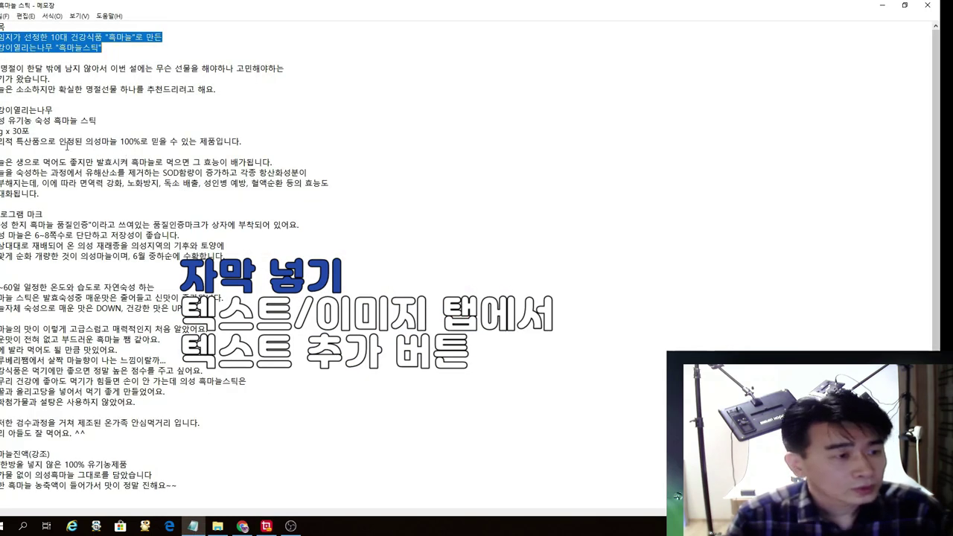
left_click(16, 79)
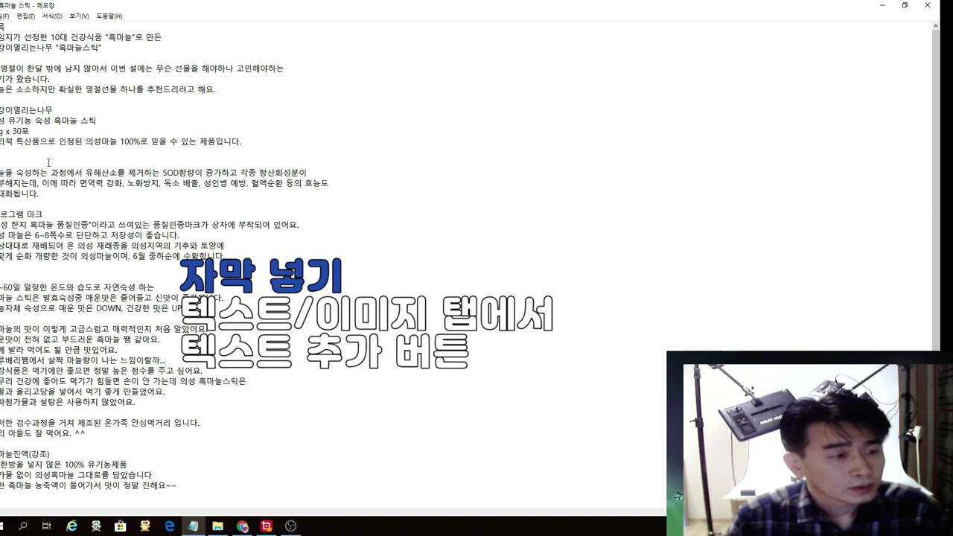
left_click_drag(2, 162, 271, 161)
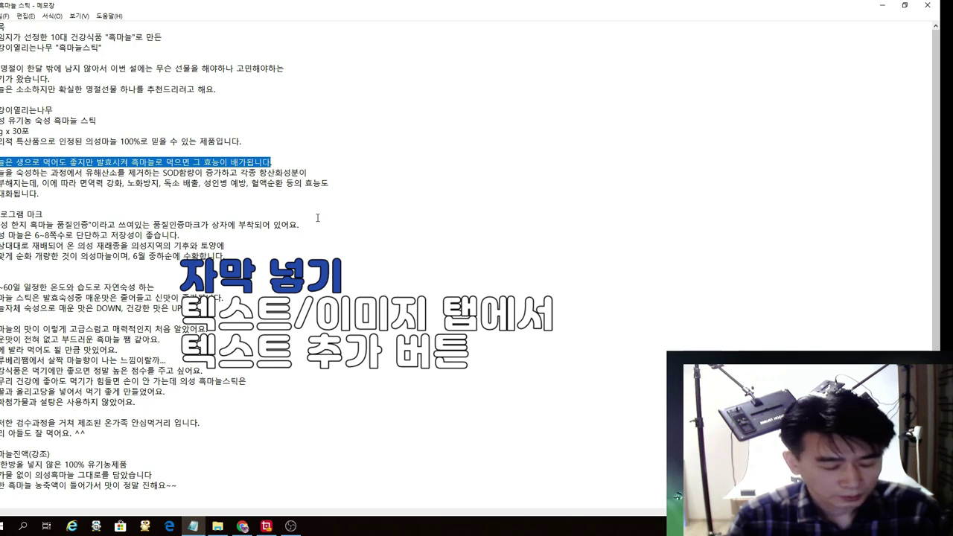
left_click(263, 528)
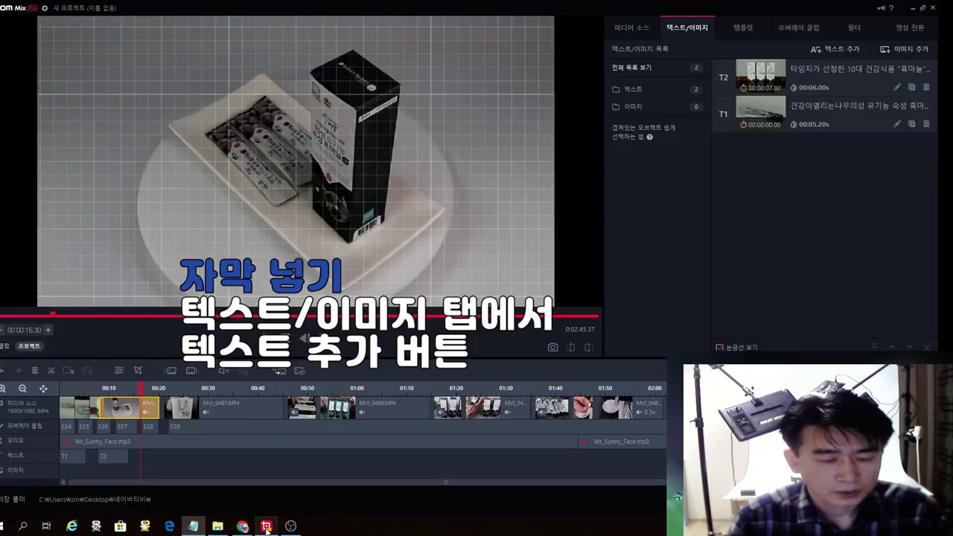
left_click(830, 49)
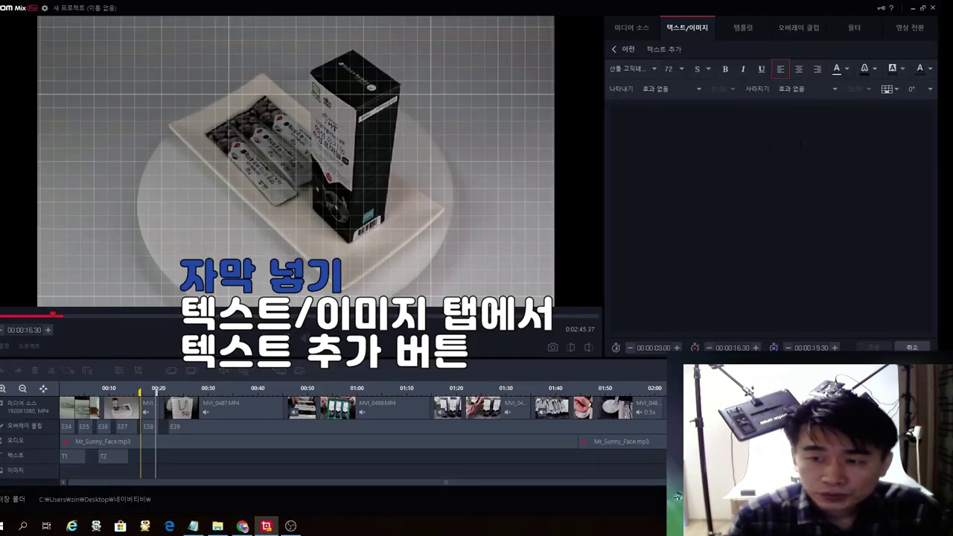
type("마늘은 생으로 먹어도 좋지만 발효시켜 흑마늘로 먹으면 그 효능이 배가됩니다")
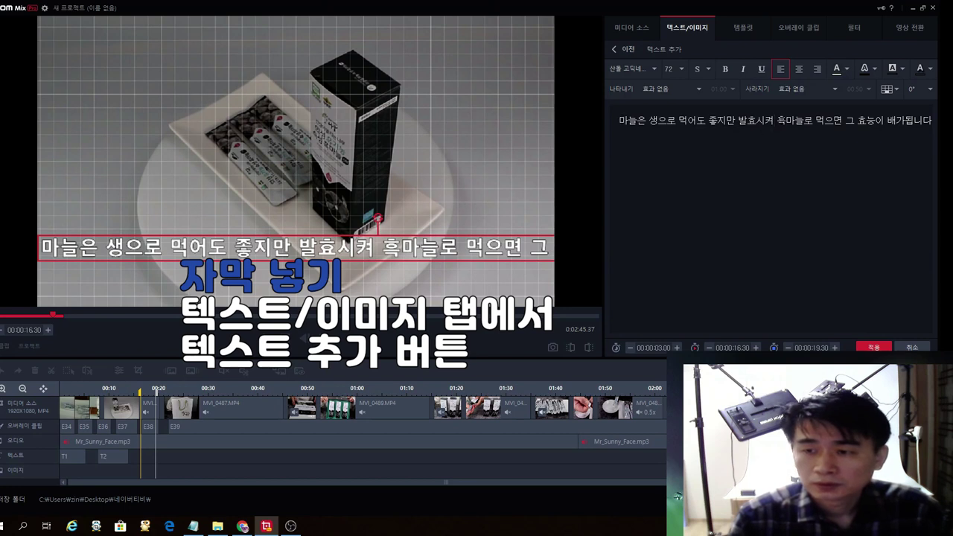
key("Return")
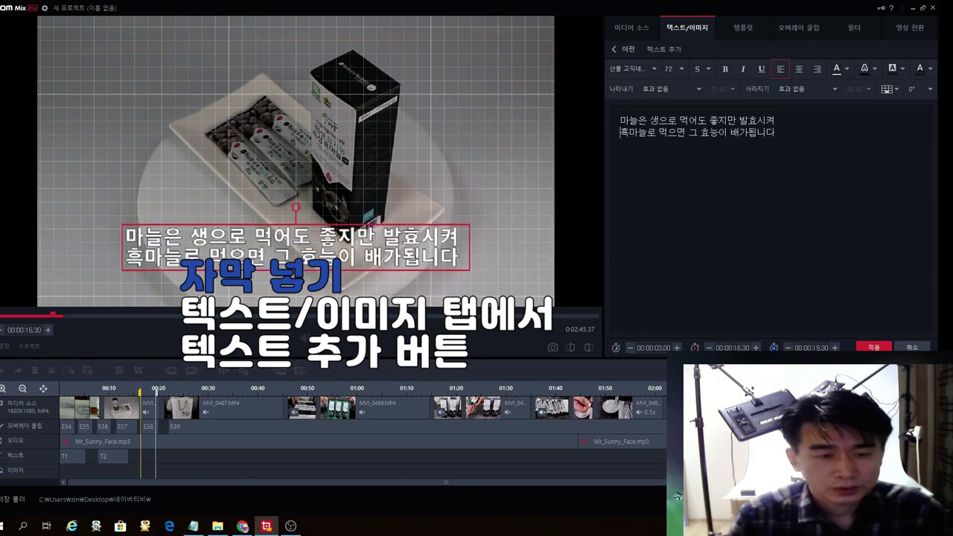
Step: Set the whole third caption's font to netmarble Bold, apply it, and extend its timeline clip to 6.20 seconds
key("ctrl+a")
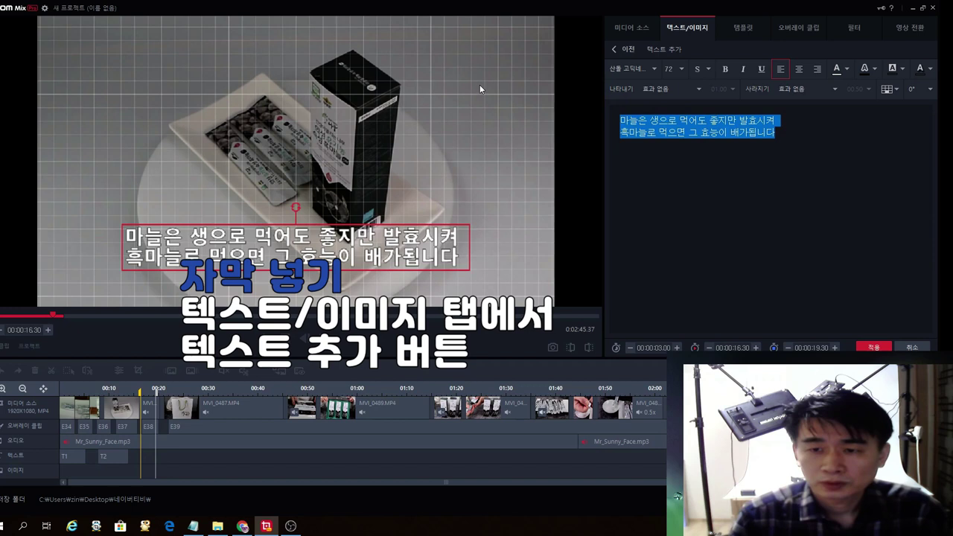
left_click(652, 68)
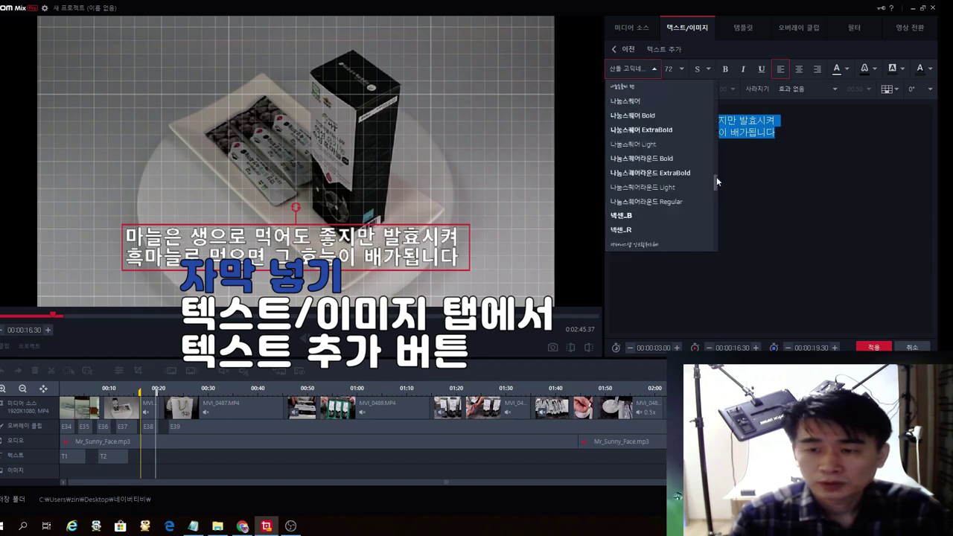
scroll(717, 171, "down", 3)
left_click(656, 172)
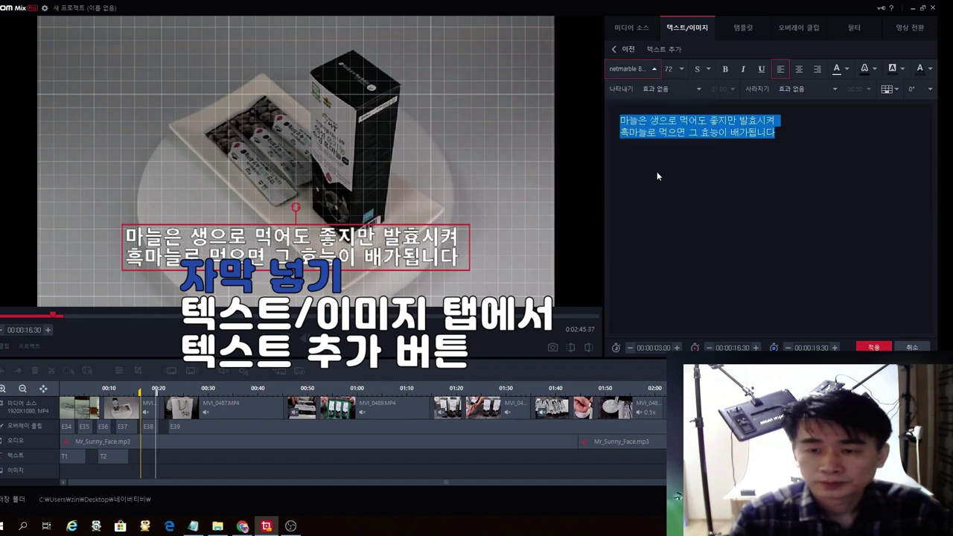
left_click(753, 171)
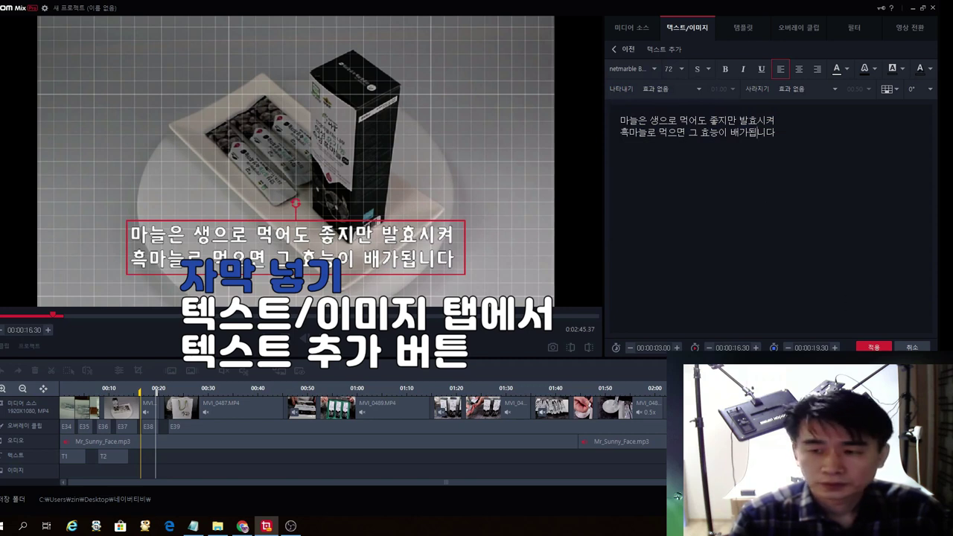
left_click(874, 347)
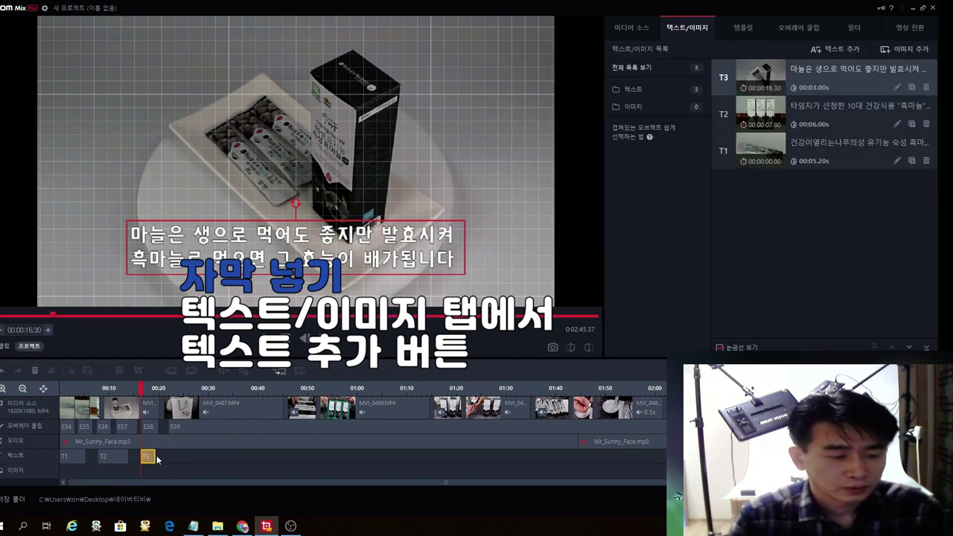
left_click_drag(155, 459, 171, 455)
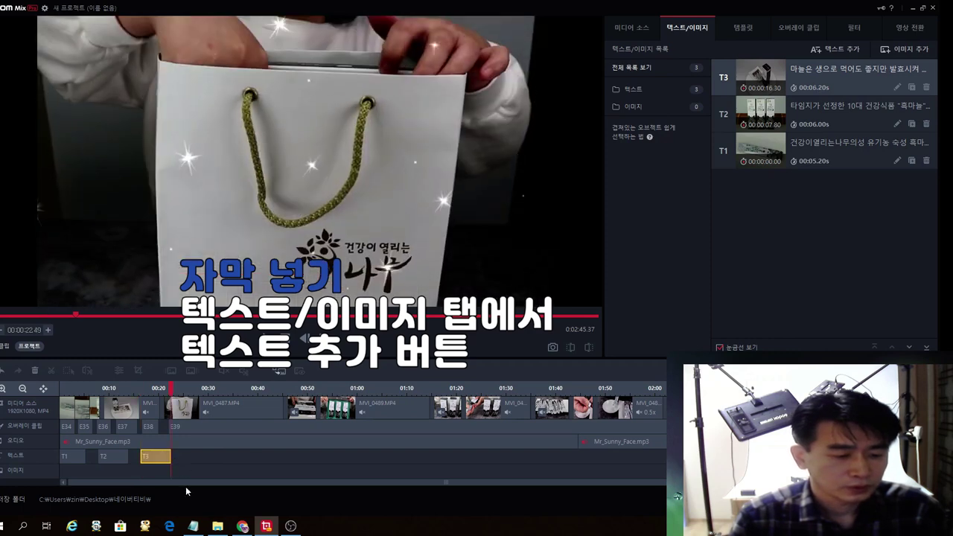
Step: Copy the Notepad passage running from "마늘을 숙성하는 과정에서" through "극대화됩니다" into a new caption at 24.89 seconds
left_click(193, 526)
left_click(40, 172)
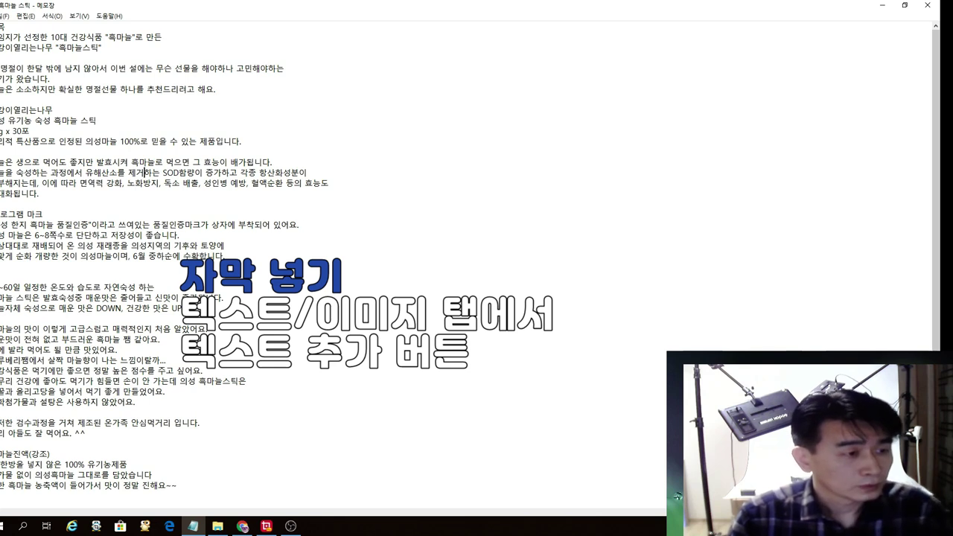
left_click_drag(1, 172, 38, 193)
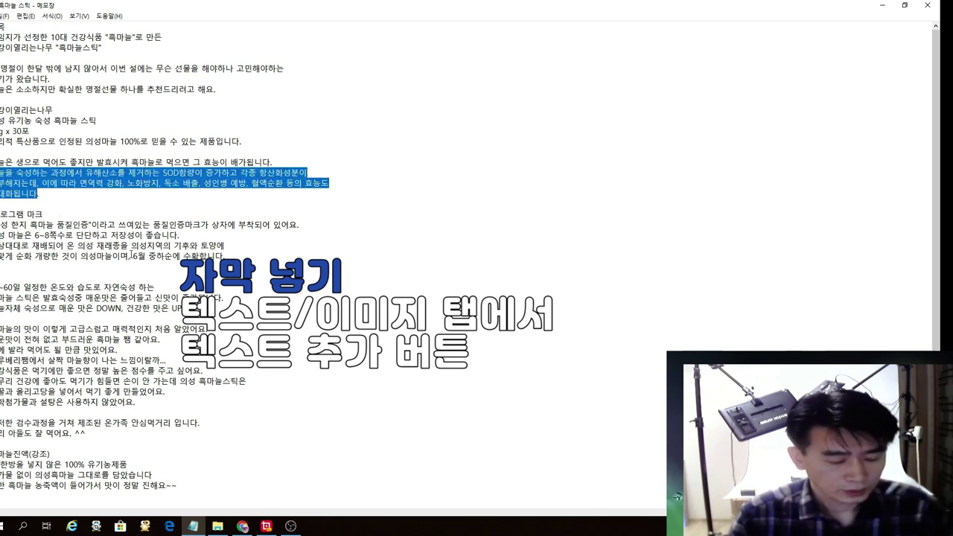
left_click(266, 526)
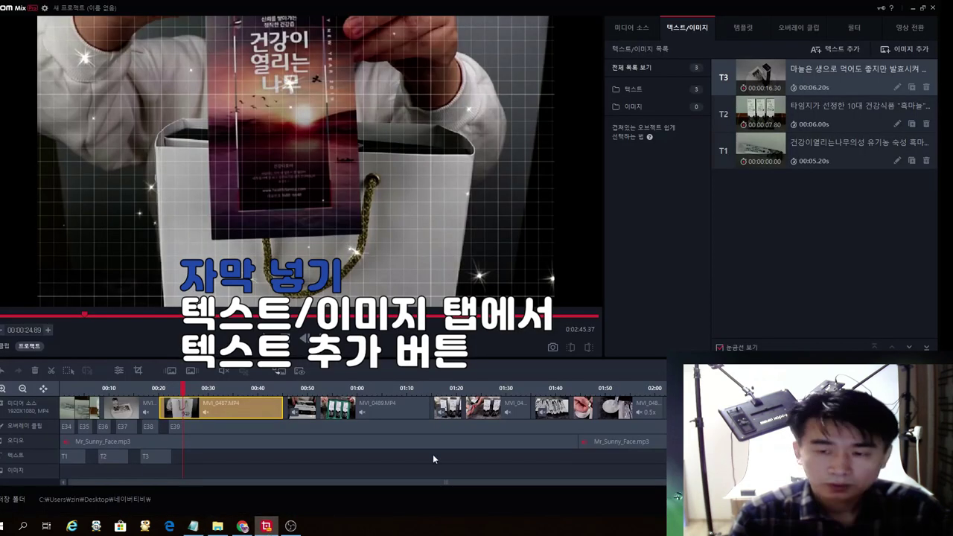
left_click(835, 49)
key("ctrl+v")
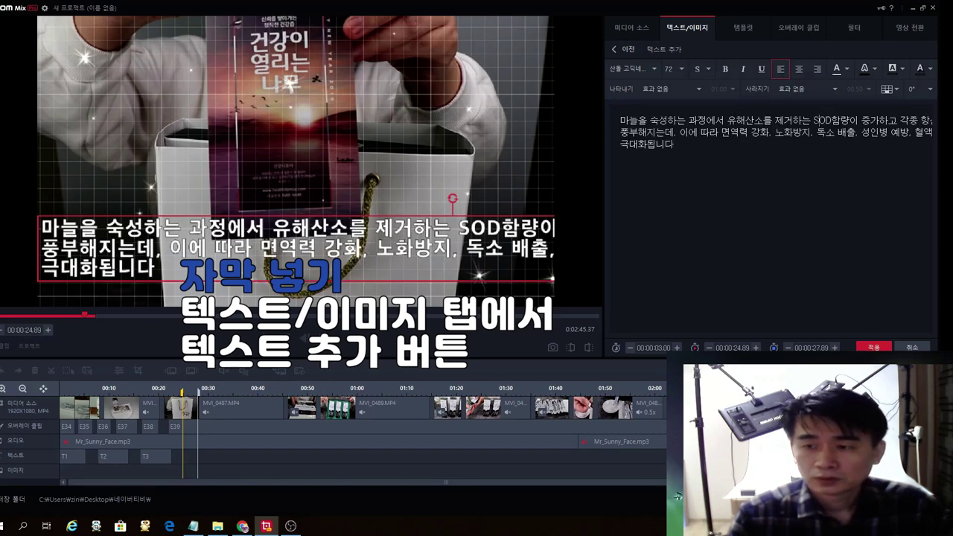
Step: Rearrange the fourth caption into four lines beginning with "마늘을", "SOD함량이", "이에 따라" and "혈액순환"
key("Return")
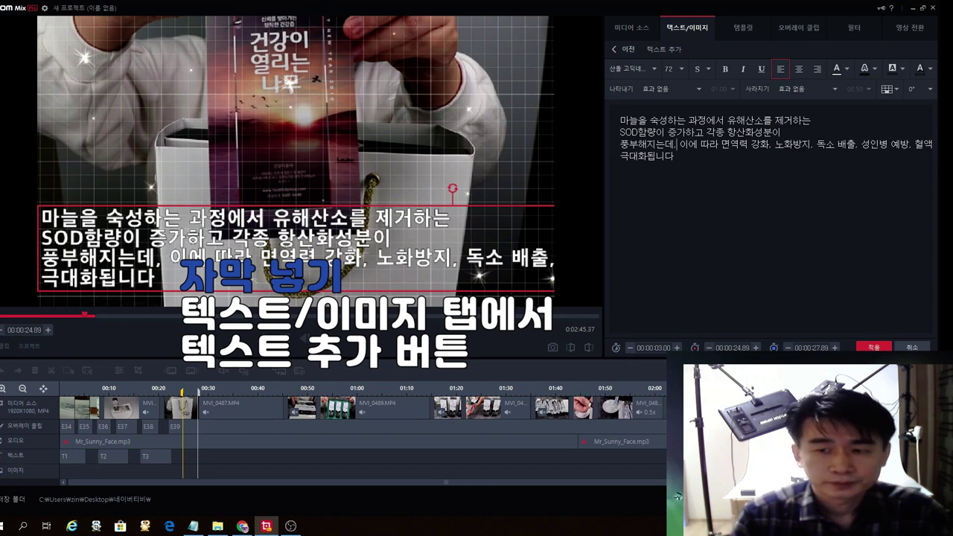
key("Return")
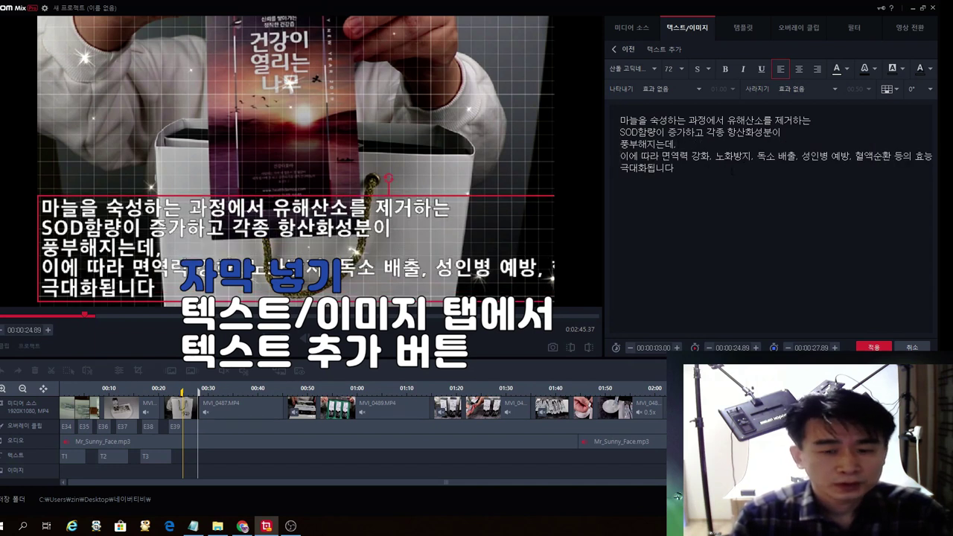
key("Return")
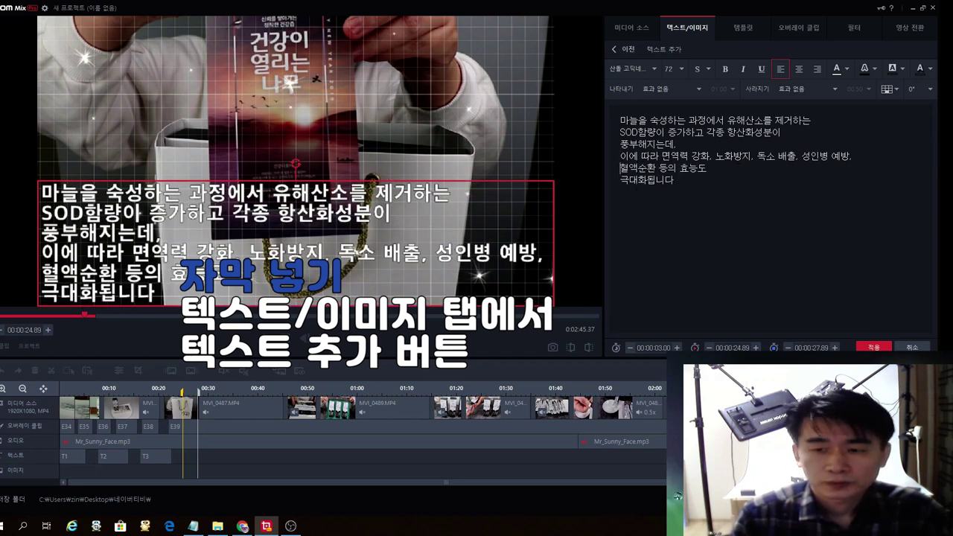
key("BackSpace")
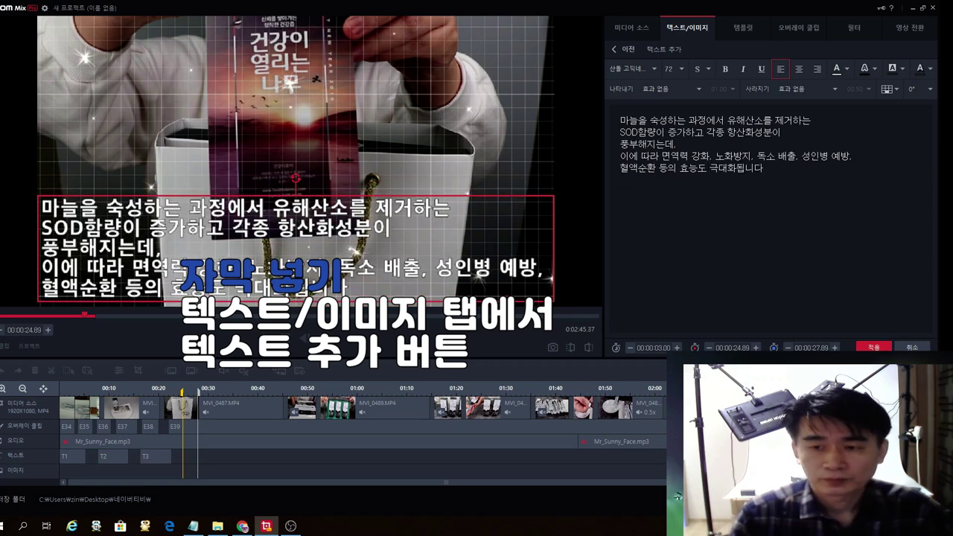
key("BackSpace")
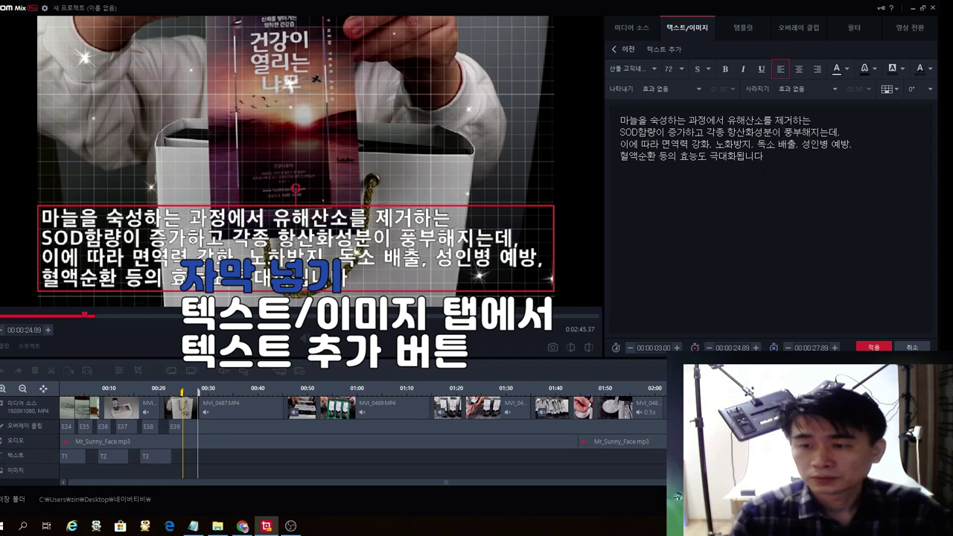
Step: Set the whole fourth caption's font to netmarble Bold
key("ctrl+a")
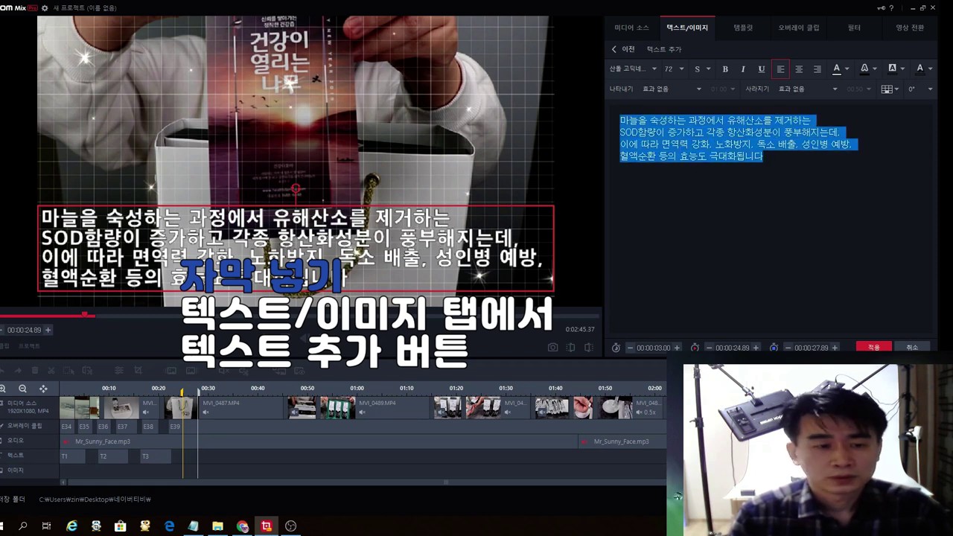
left_click(655, 70)
scroll(651, 134, "down", 5)
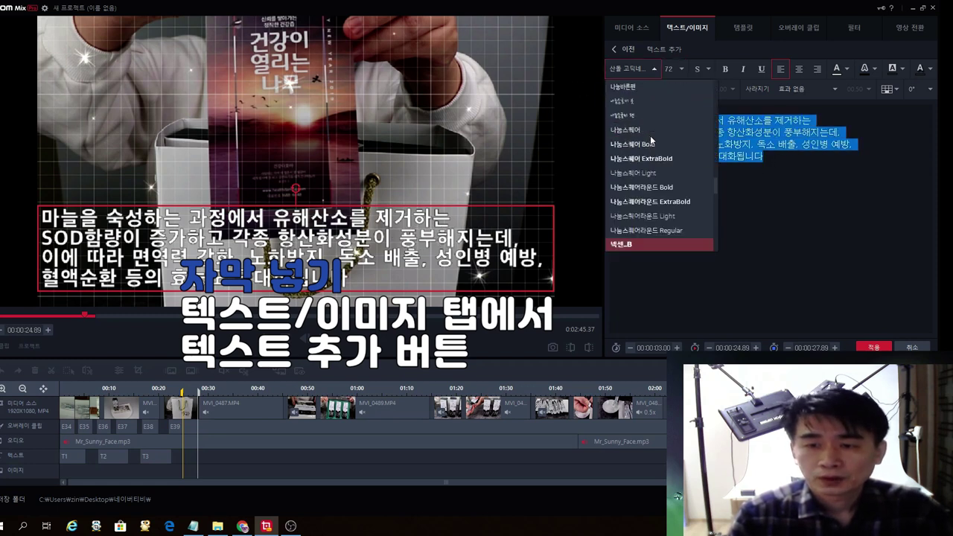
scroll(645, 147, "up", 5)
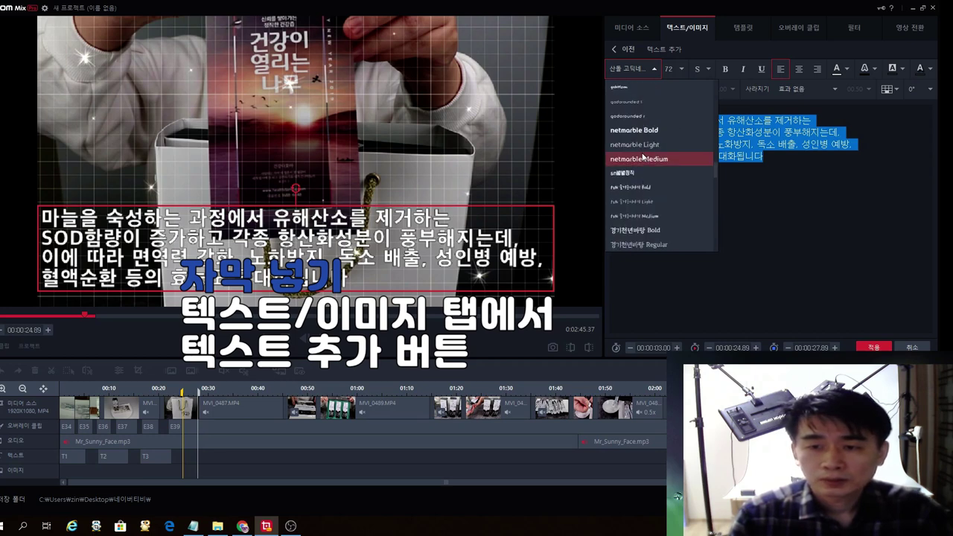
left_click(642, 130)
Step: Cut the last two lines, from "이에 따라" onward, out of the fourth caption, apply it, and extend its timeline clip to 6.41 seconds
left_click(754, 202)
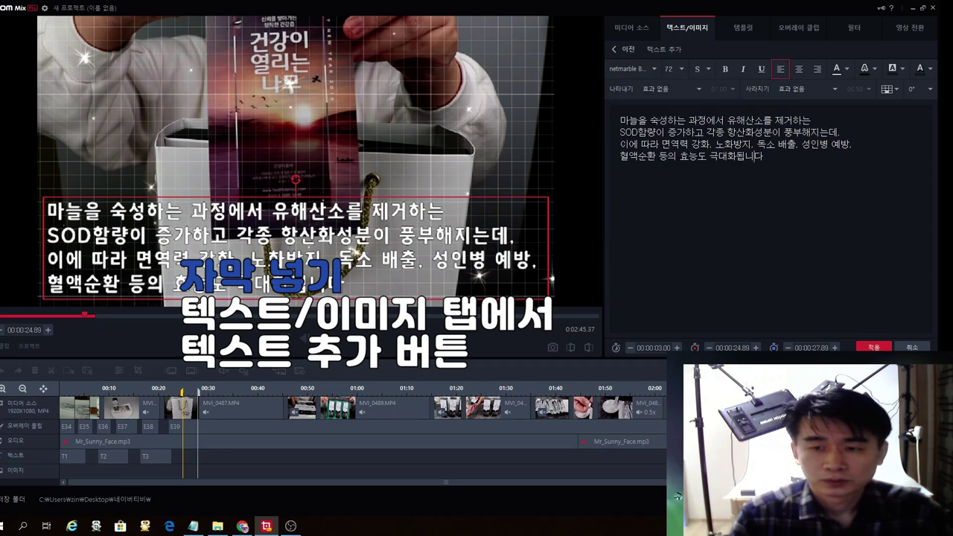
key("shift+Home")
key("shift+Left")
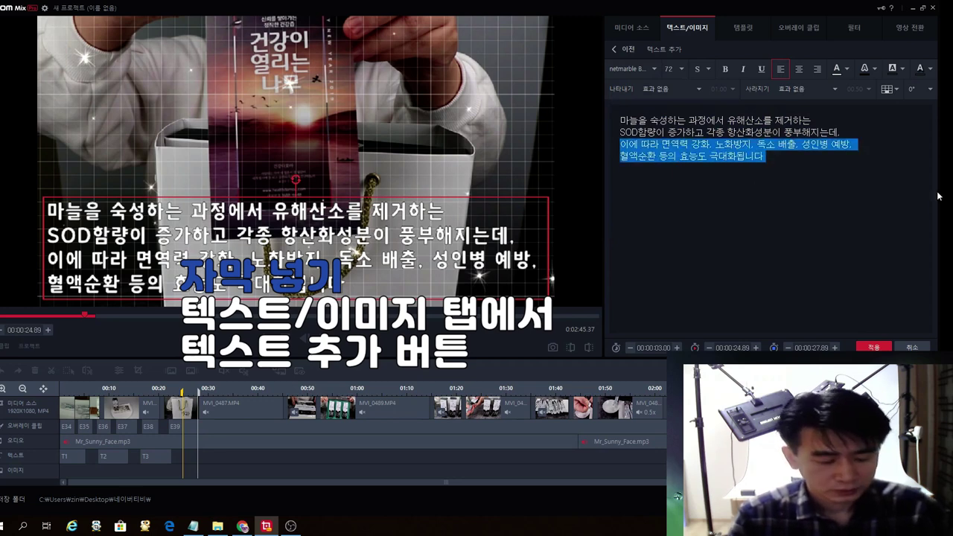
key("BackSpace")
key("shift+Home")
key("shift+Left")
key("BackSpace")
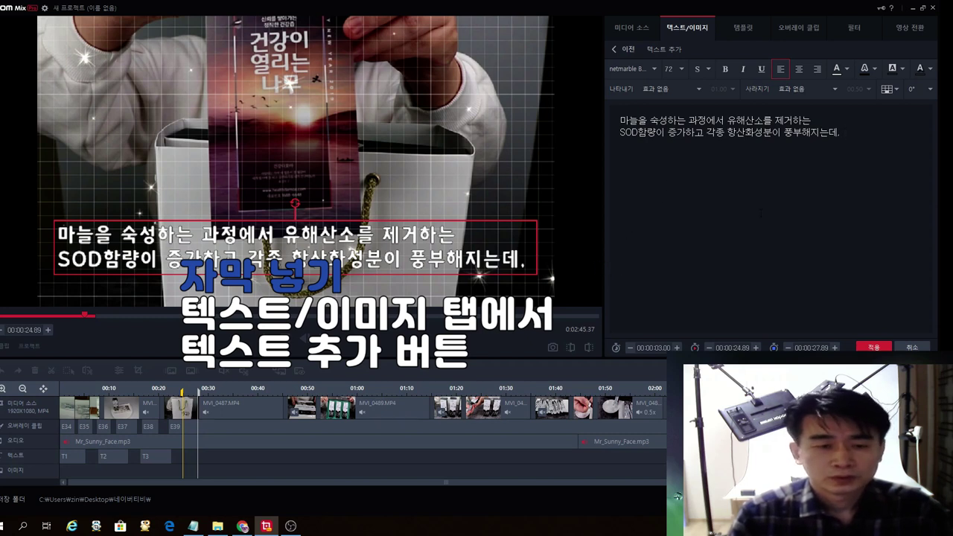
left_click(873, 347)
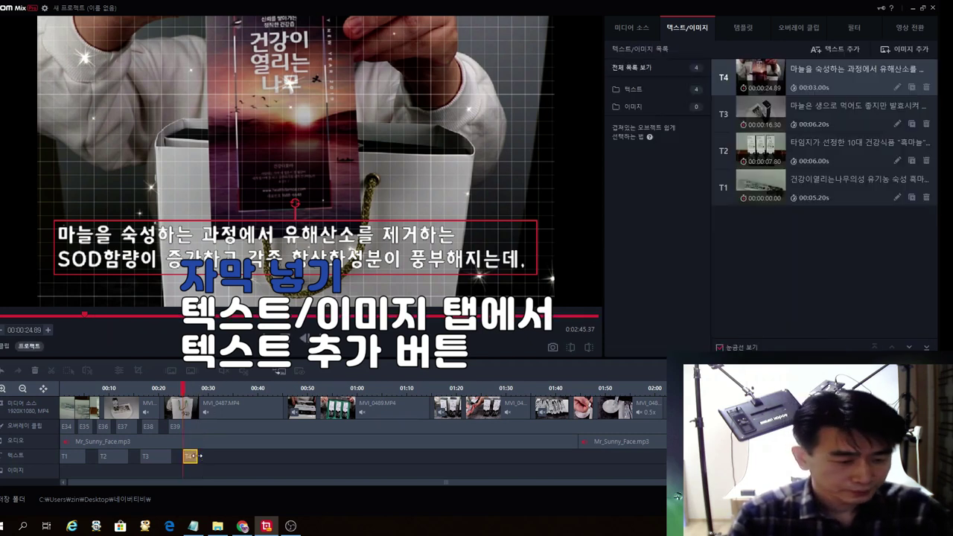
left_click_drag(212, 455, 220, 463)
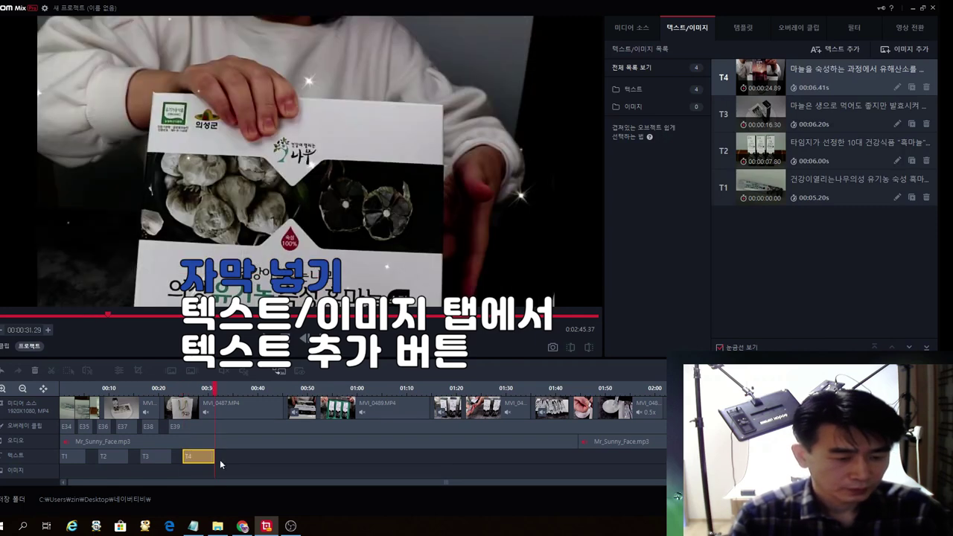
Step: Paste the cut lines, from "이에 따라 면역력 강화" through "극대화됩니다", into a new caption at 32.19 seconds and apply it
left_click(224, 467)
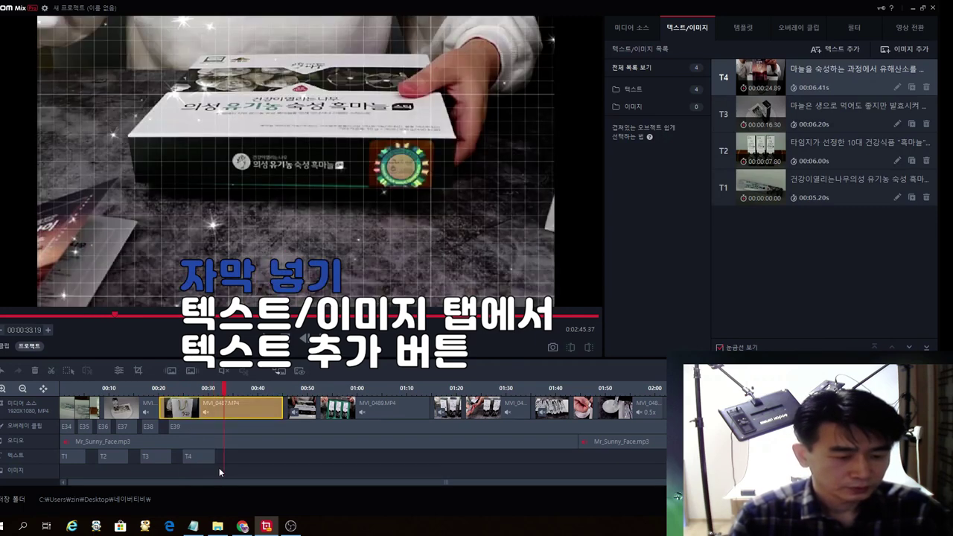
left_click(219, 467)
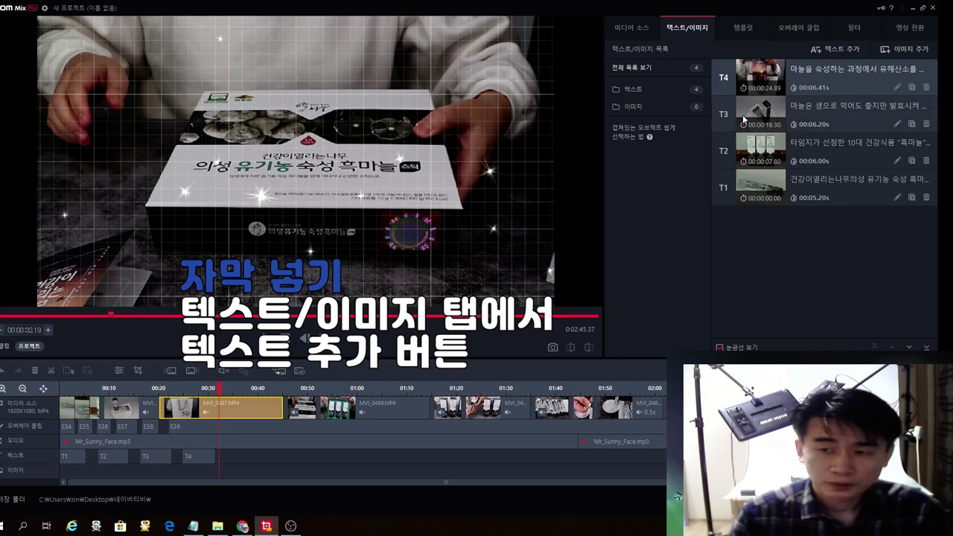
left_click(841, 50)
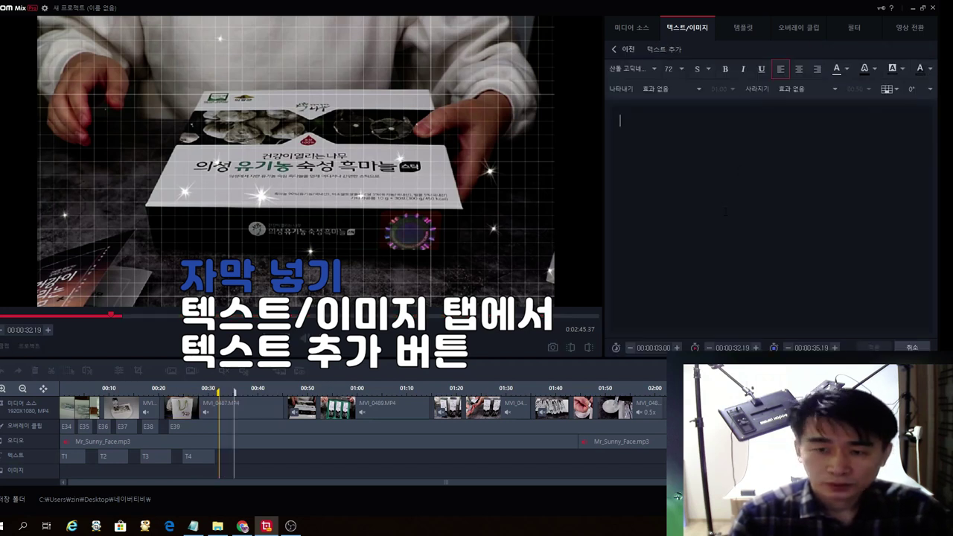
type("이에 따라 면역력 강화, 노화방지, 독소 배출, 성인병 예방, 혈액순환 등의 효능도 극대화됩니다")
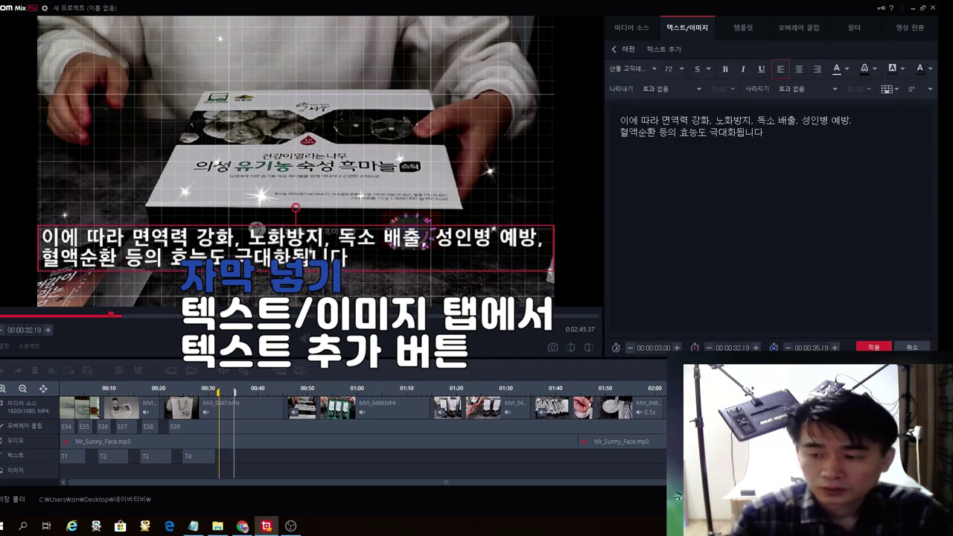
left_click(873, 346)
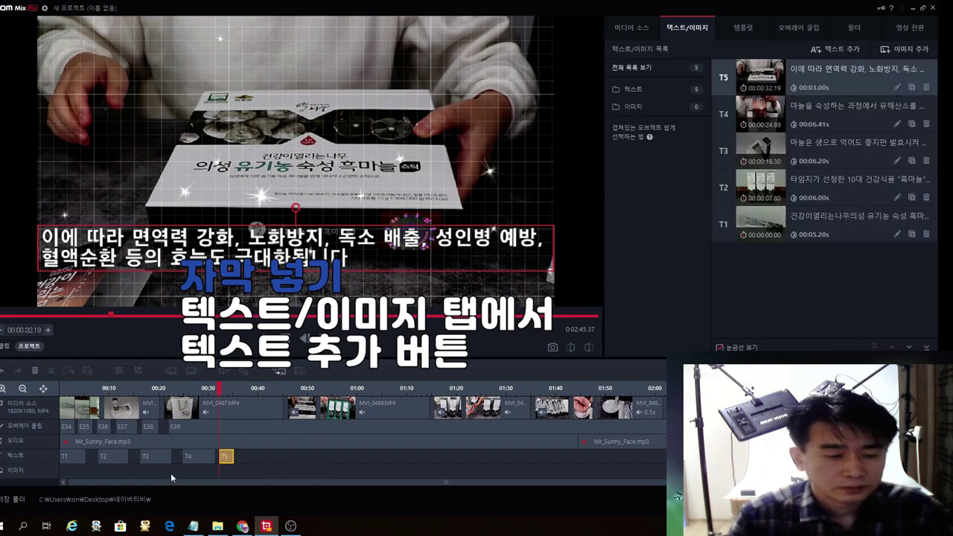
Step: Reopen the fifth caption and set the font of its whole text to netmarble Bold
double_click(227, 456)
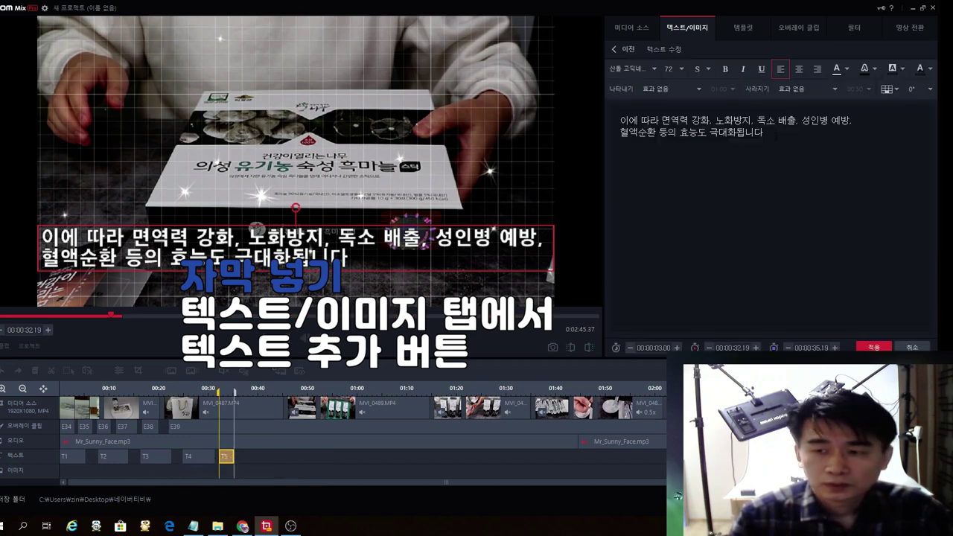
key("ctrl+a")
left_click(654, 69)
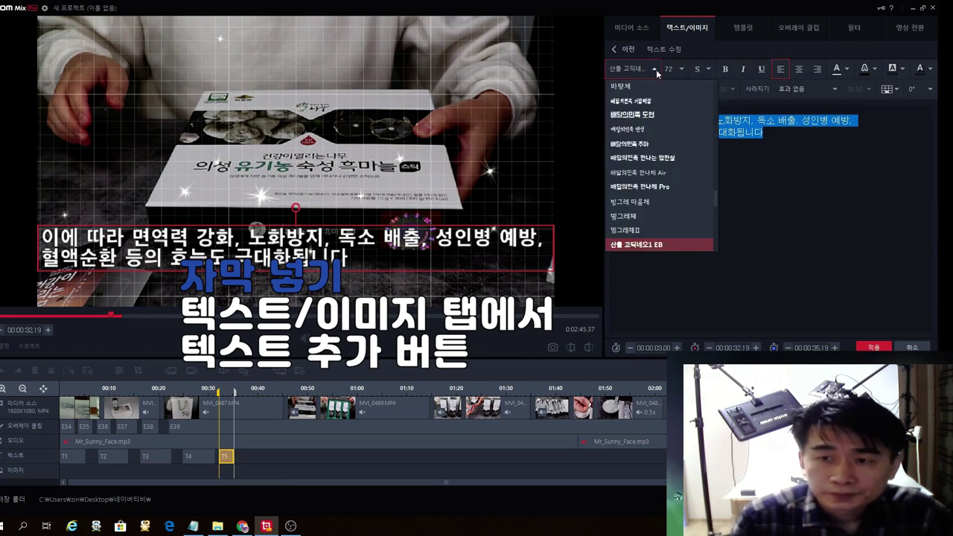
scroll(645, 159, "up", 10)
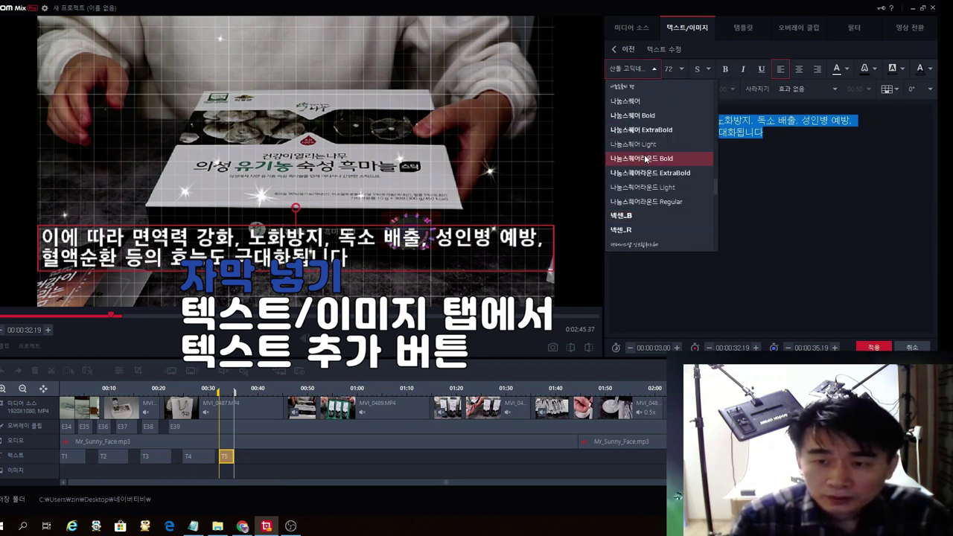
scroll(645, 159, "up", 8)
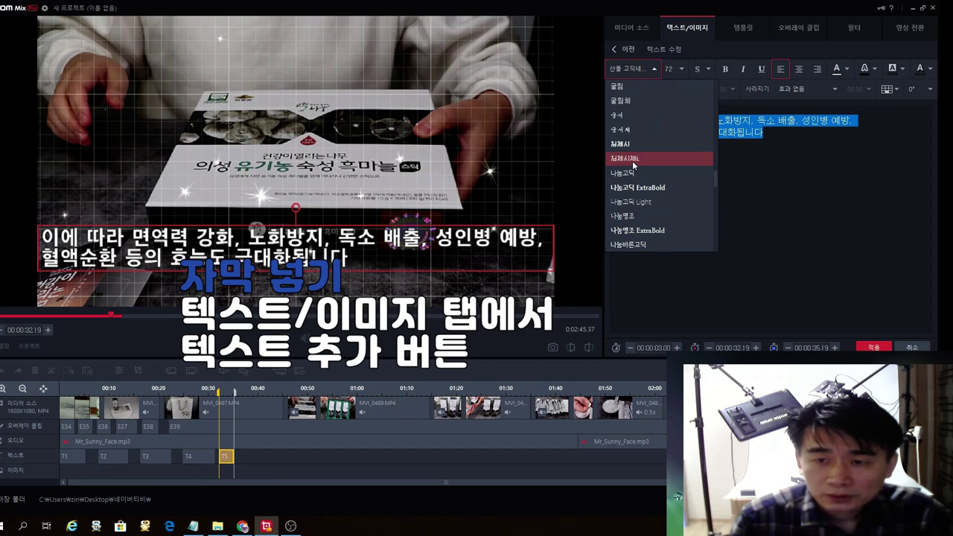
scroll(632, 166, "up", 8)
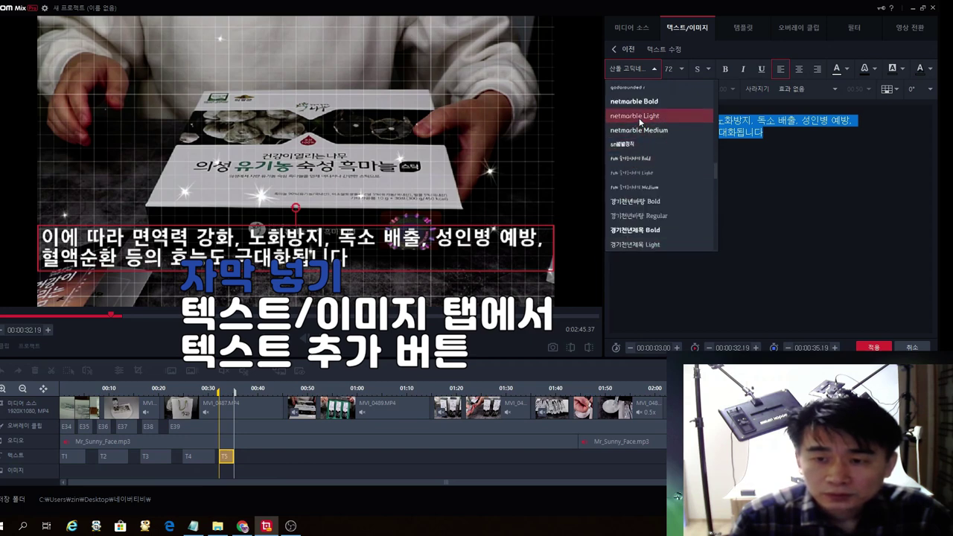
left_click(638, 101)
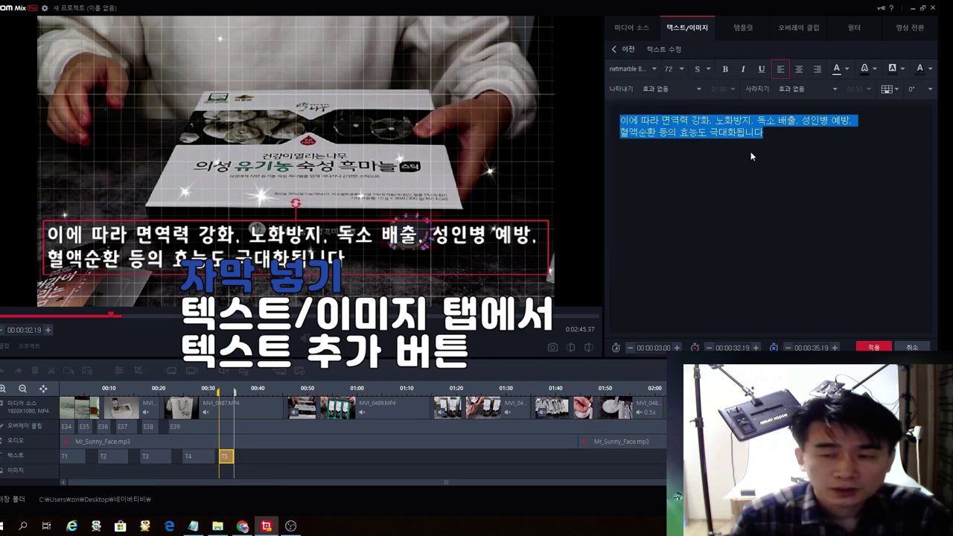
Step: Make the fifth caption's second line read "성인병 예방, 혈액순환 등의 효능도 극대화됩니다", apply it, and extend its timeline clip to 6.61 seconds
left_click(802, 127)
key("Return")
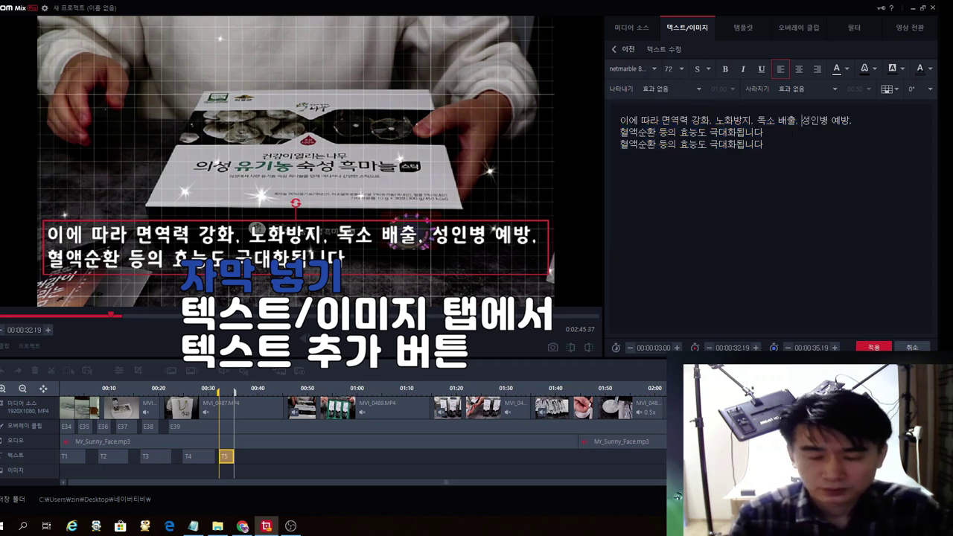
key("BackSpace")
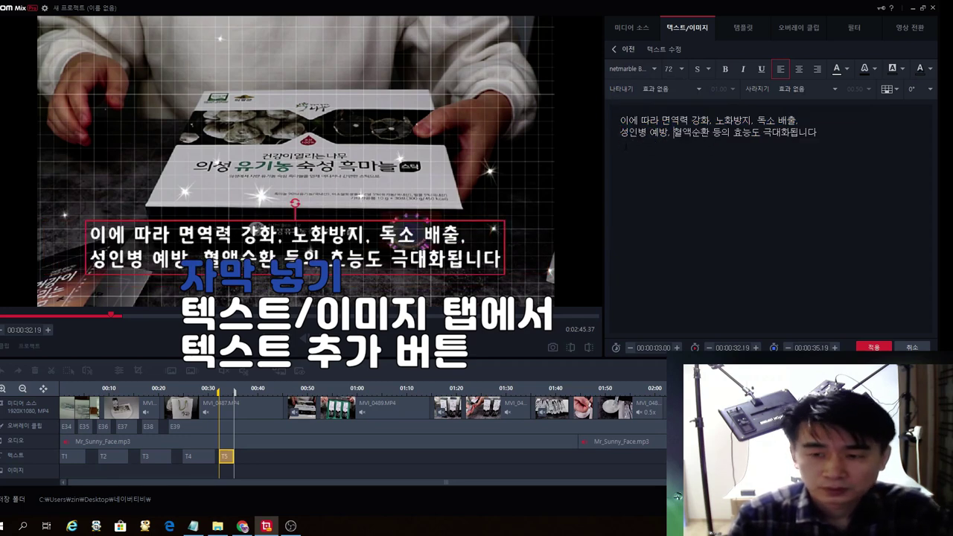
key("BackSpace")
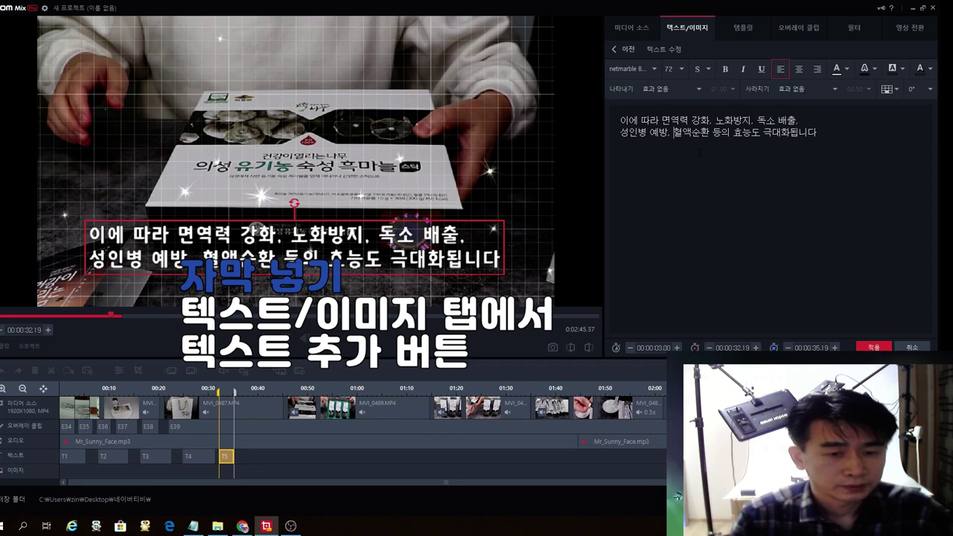
key("ctrl+a")
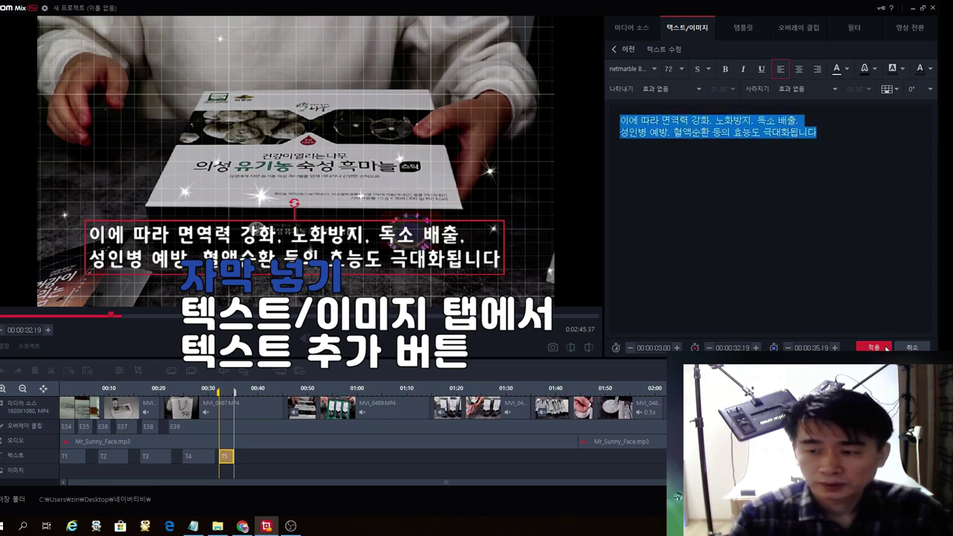
left_click(873, 347)
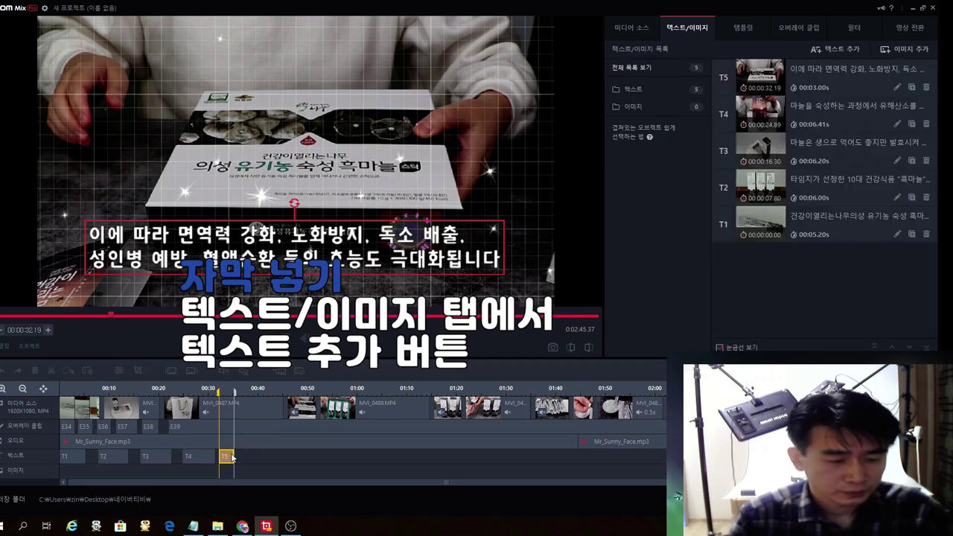
left_click_drag(230, 455, 252, 456)
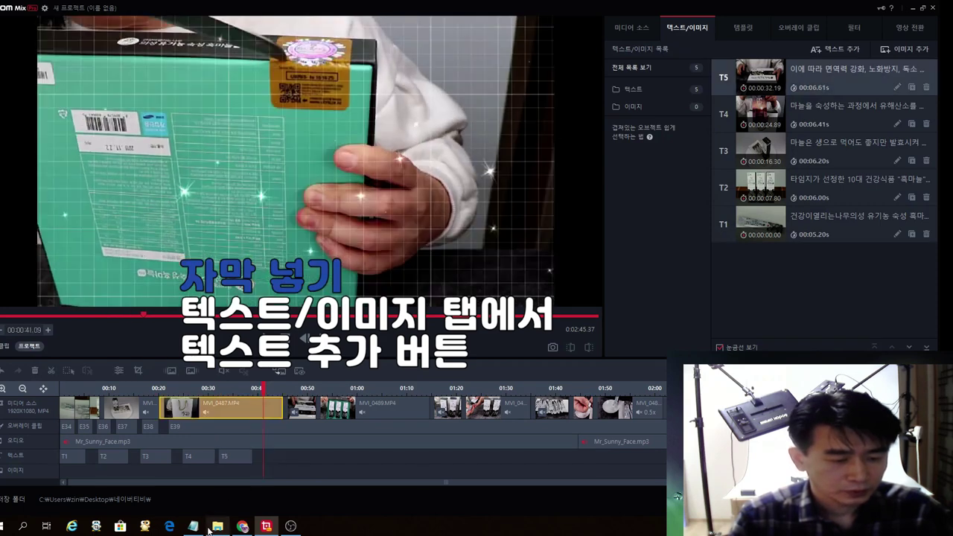
Step: Switch to Notepad, copy the two script lines from "홀로그램 마크" through "부착되어 있어요", and return to the video editor
left_click(193, 526)
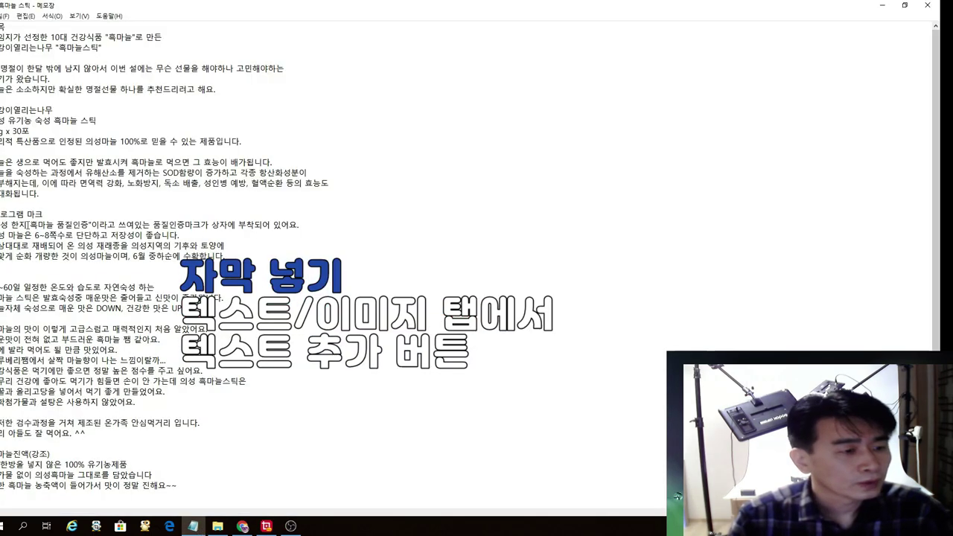
left_click_drag(2, 214, 298, 225)
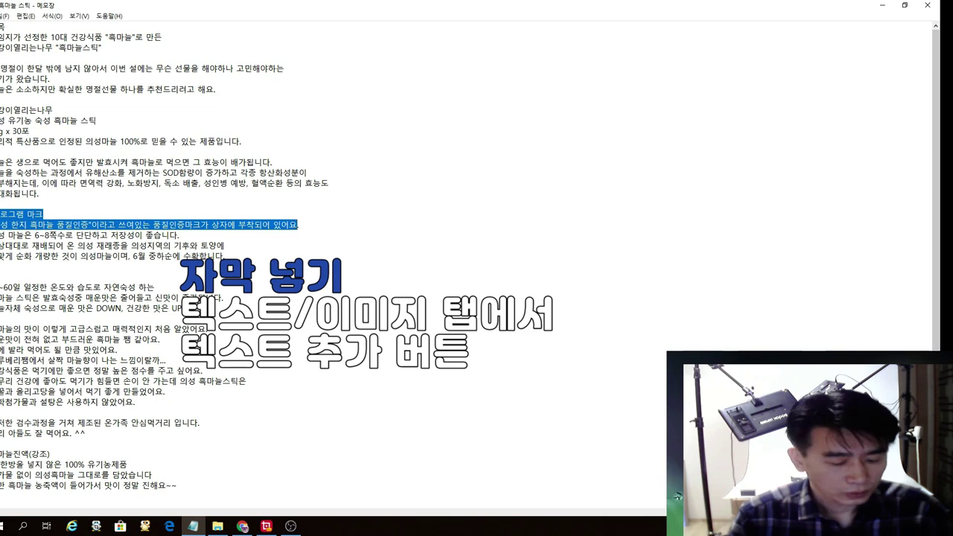
left_click(269, 526)
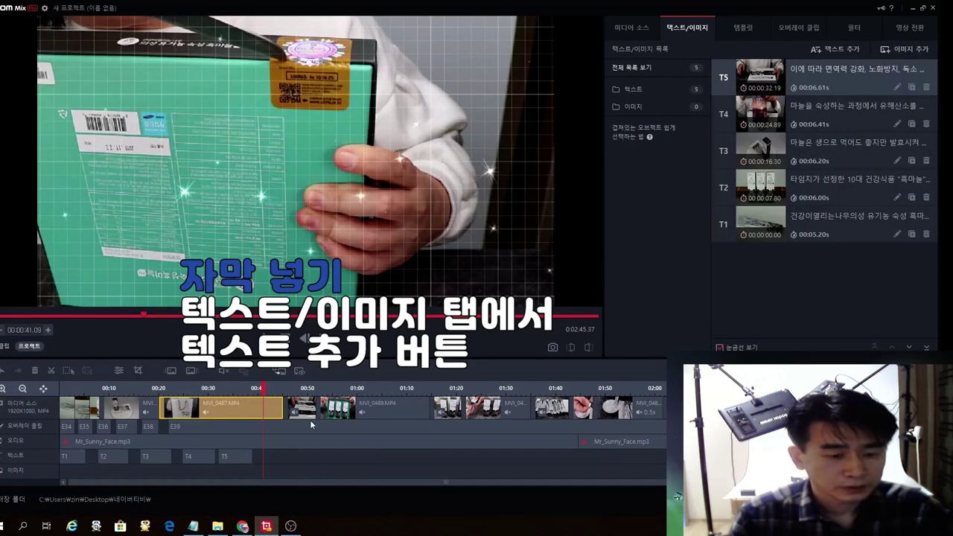
Step: Paste the copied hologram mark lines into a new caption at 40.39 seconds, with a line break after "쓰여있는"
left_click(256, 467)
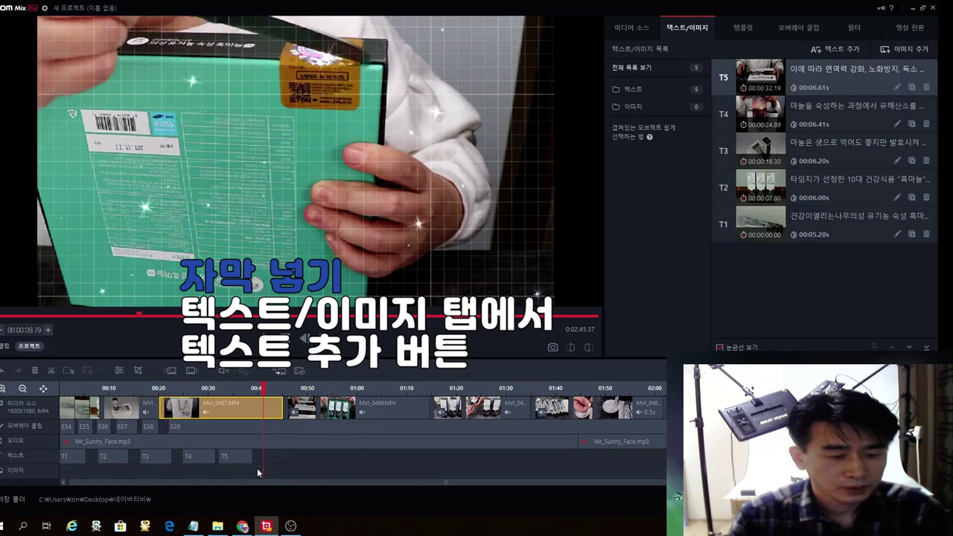
left_click(237, 456)
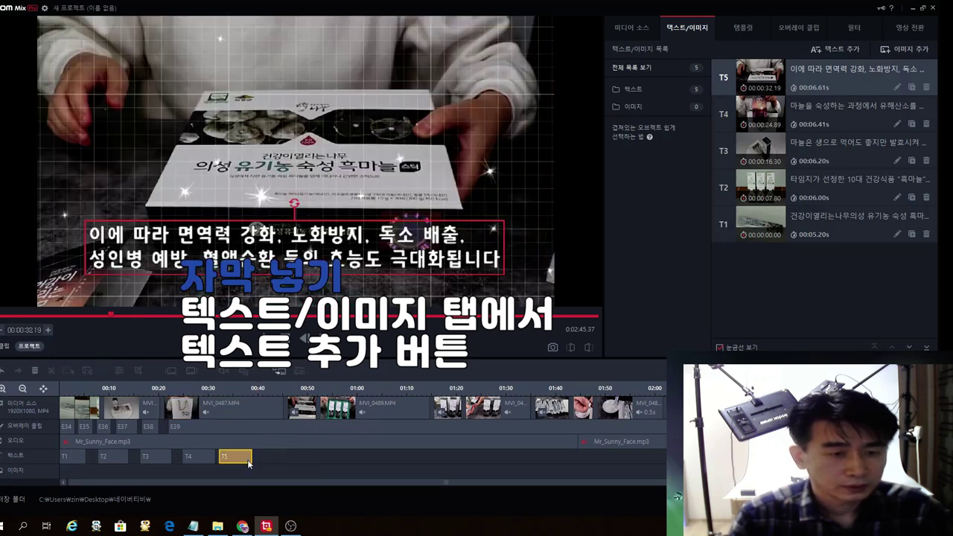
left_click(246, 473)
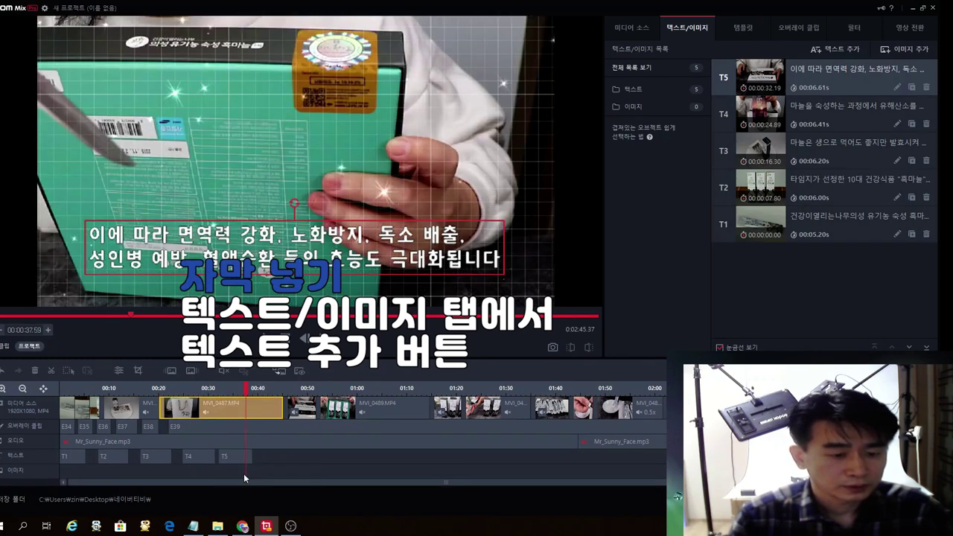
left_click(240, 473)
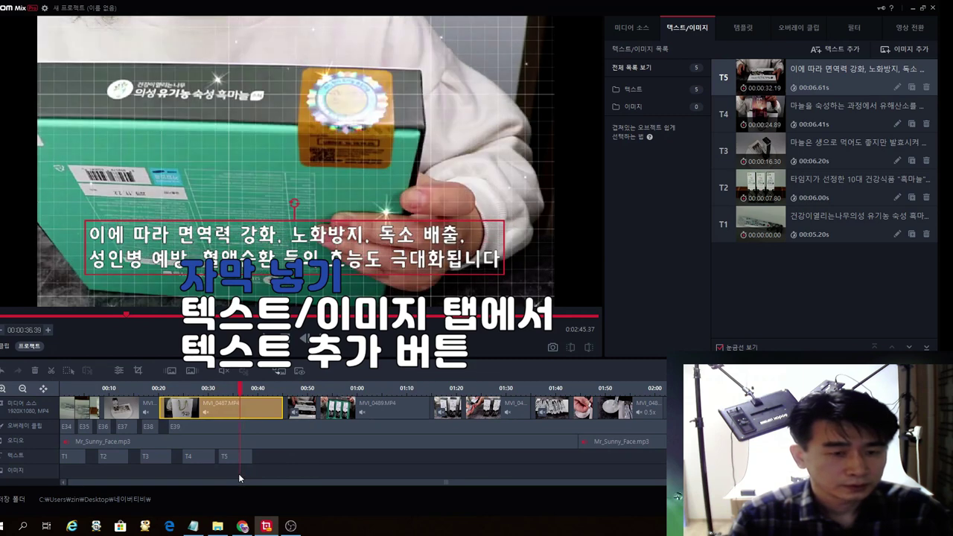
left_click(237, 473)
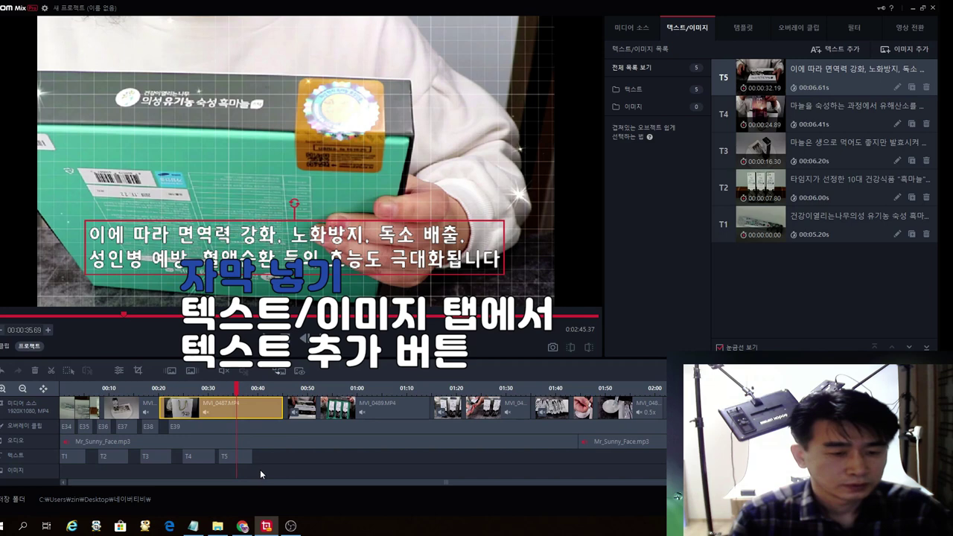
left_click(260, 469)
left_click(835, 49)
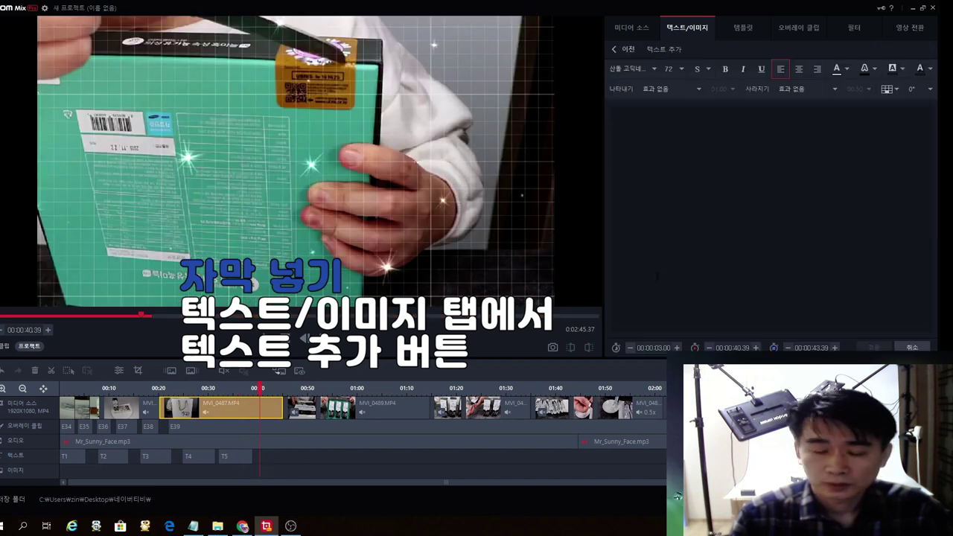
type("홀로그램 마크 \"의성 한지 흑마늘 품질인증\"이라고 쓰여있는 품질인증마크가 상자에 부착되어 있어요")
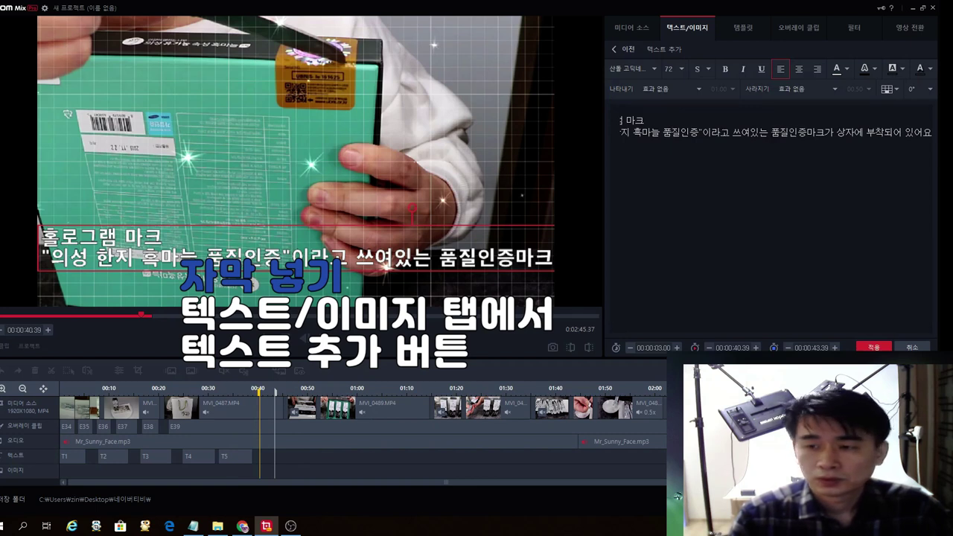
key("Return")
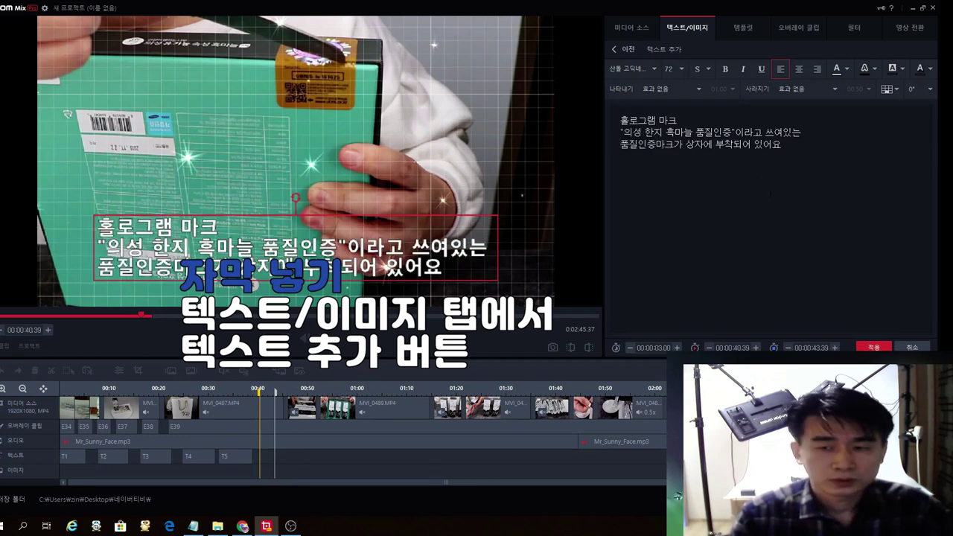
Step: Set the font of the whole hologram mark caption to netmarble Bold and apply the caption
key("ctrl+a")
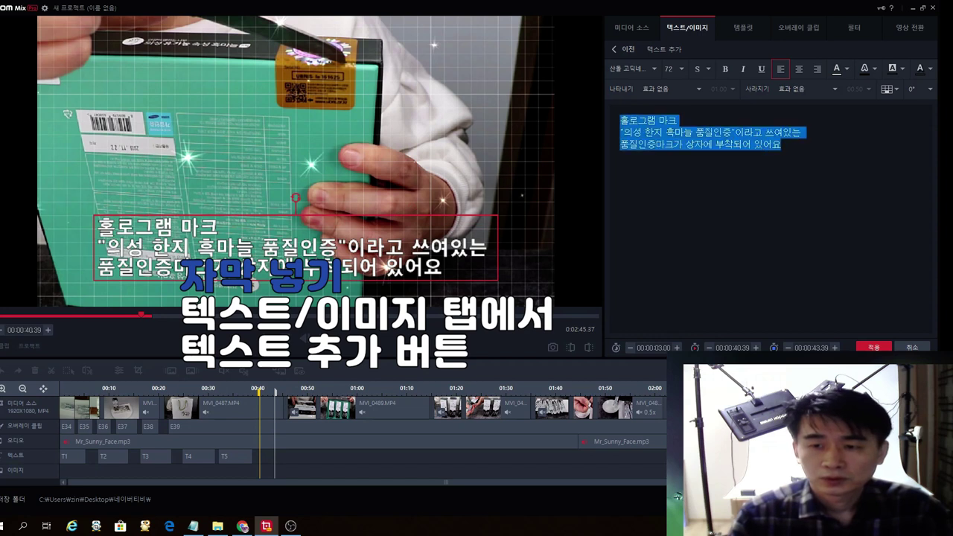
left_click(656, 67)
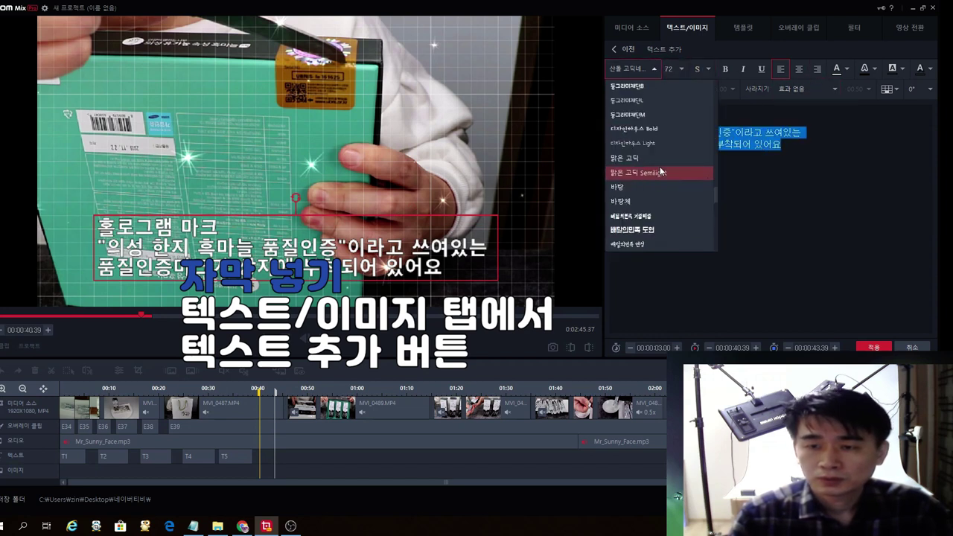
scroll(655, 169, "up", 5)
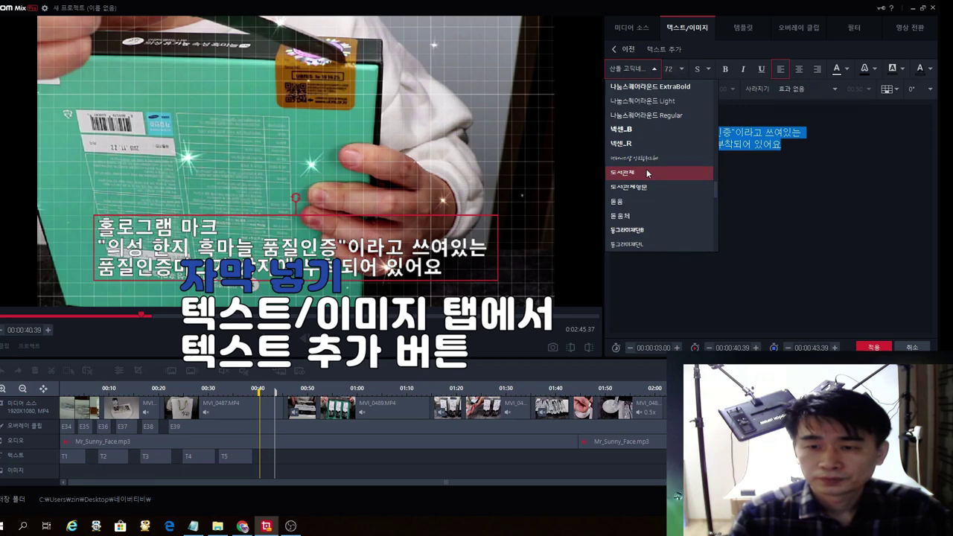
scroll(646, 169, "up", 5)
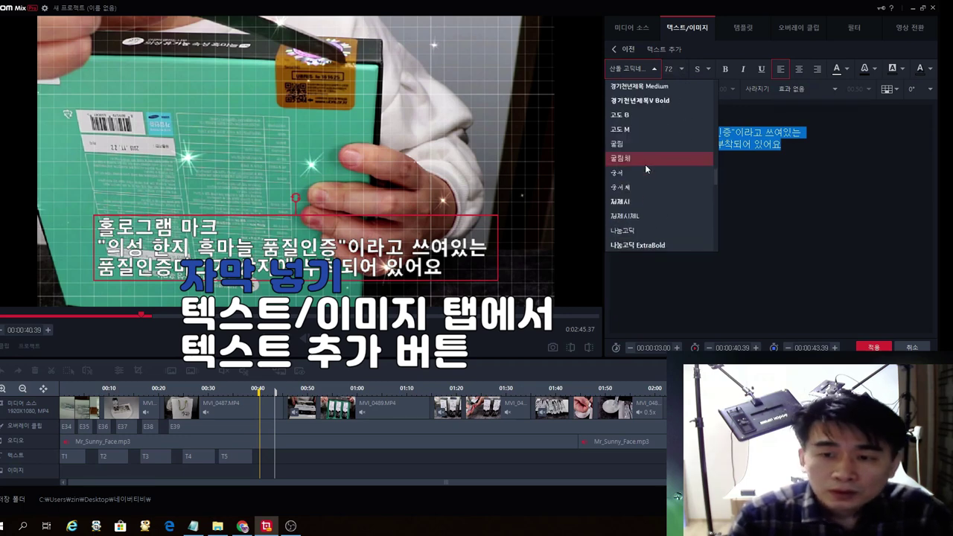
scroll(640, 165, "up", 5)
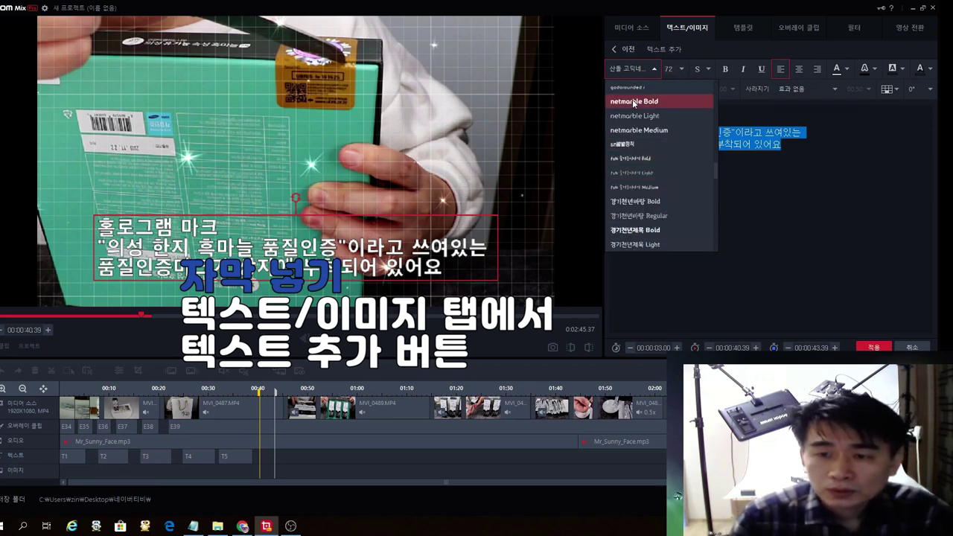
left_click(631, 98)
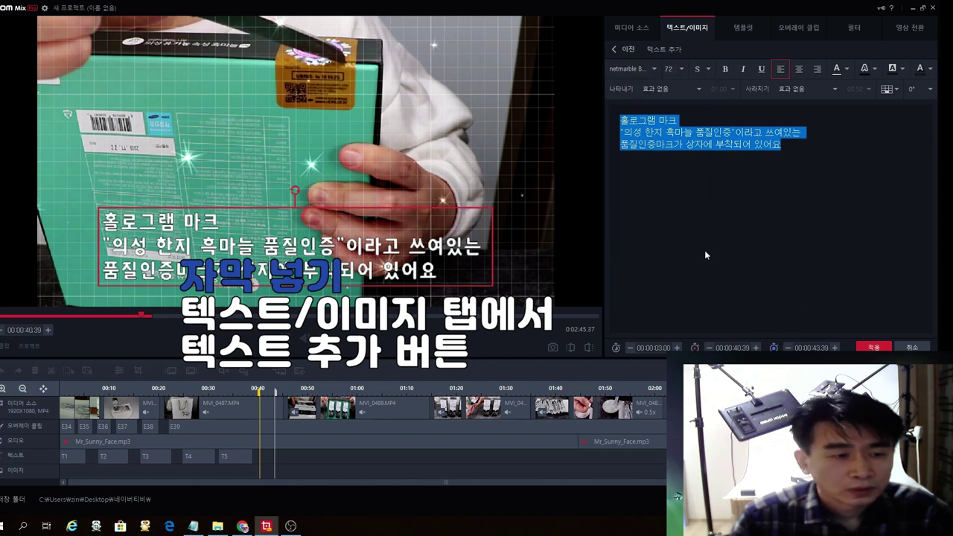
left_click(641, 132)
left_click(873, 347)
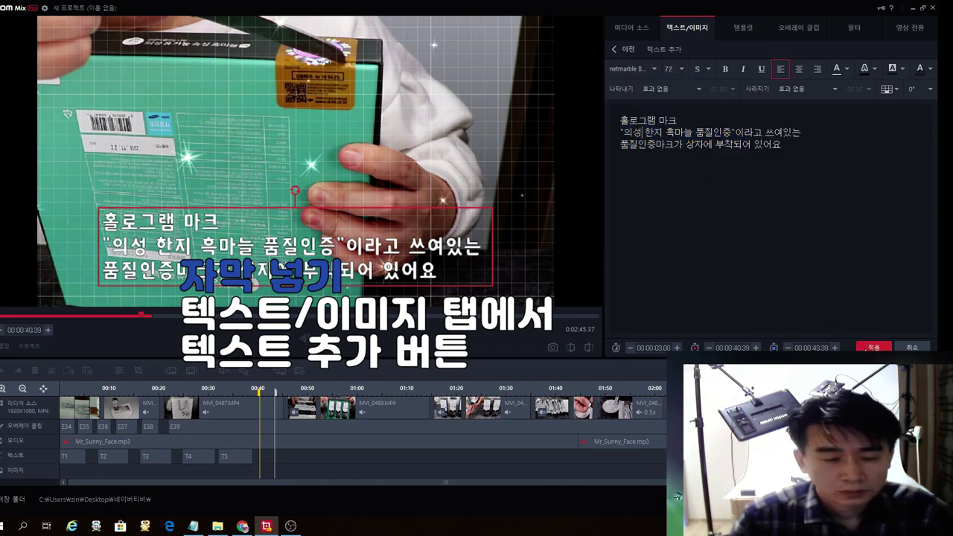
Step: Move the fifth and fourth captions to 57.69 and 47.99 seconds to make room, and extend the hologram caption to 7.99 seconds
left_click_drag(237, 458, 378, 465)
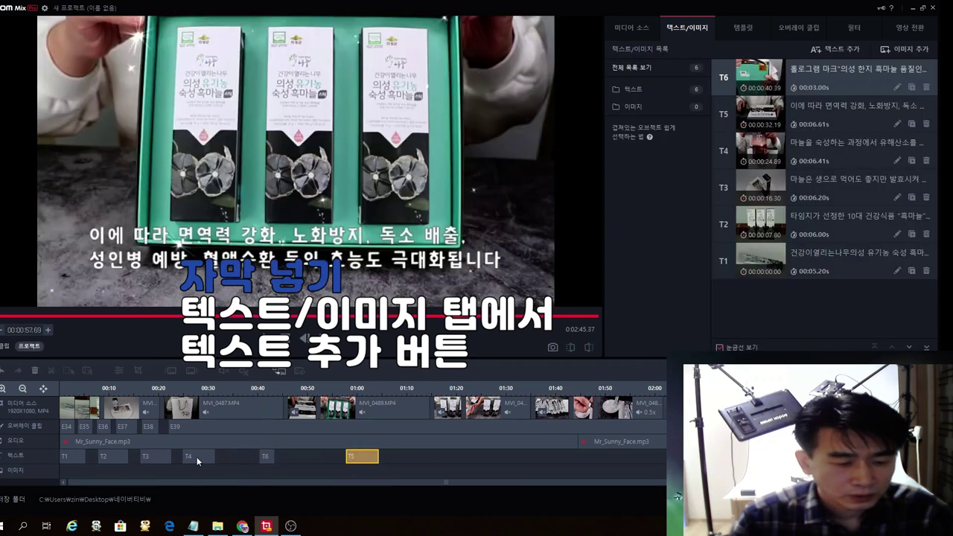
left_click_drag(197, 457, 237, 459)
Step: Find the hologram sticker's first appearance in the video, start the hologram caption at 32.89 seconds, and play back its entry
left_click(232, 471)
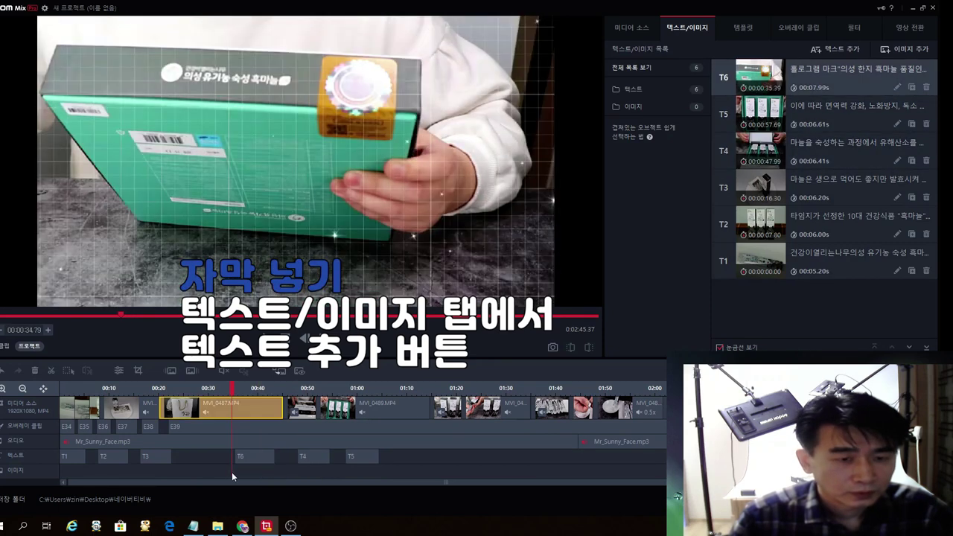
left_click(227, 473)
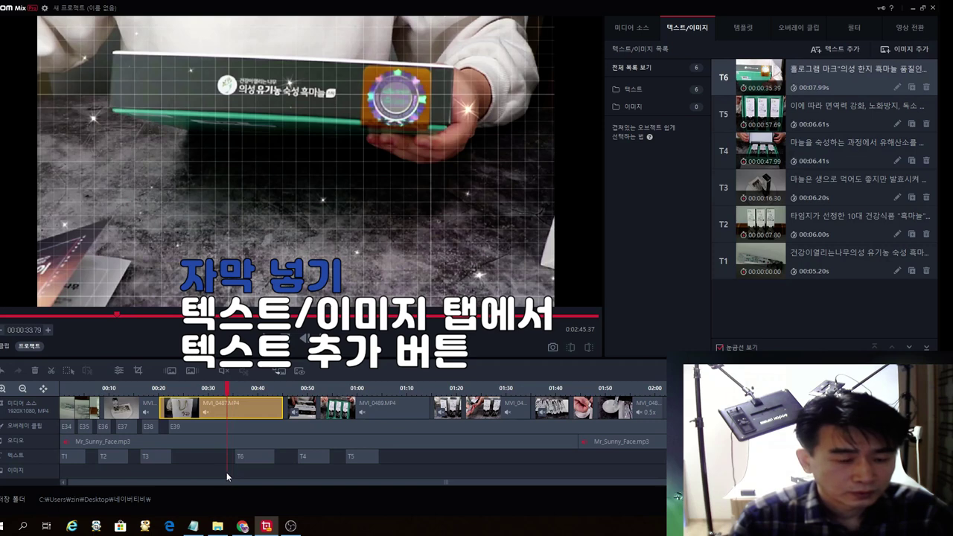
left_click(246, 457)
left_click(221, 469)
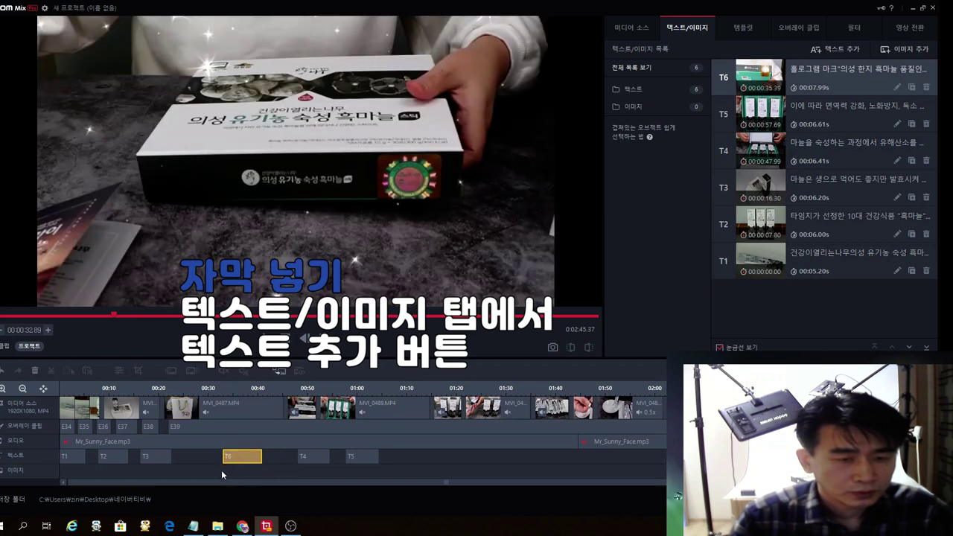
left_click(218, 473)
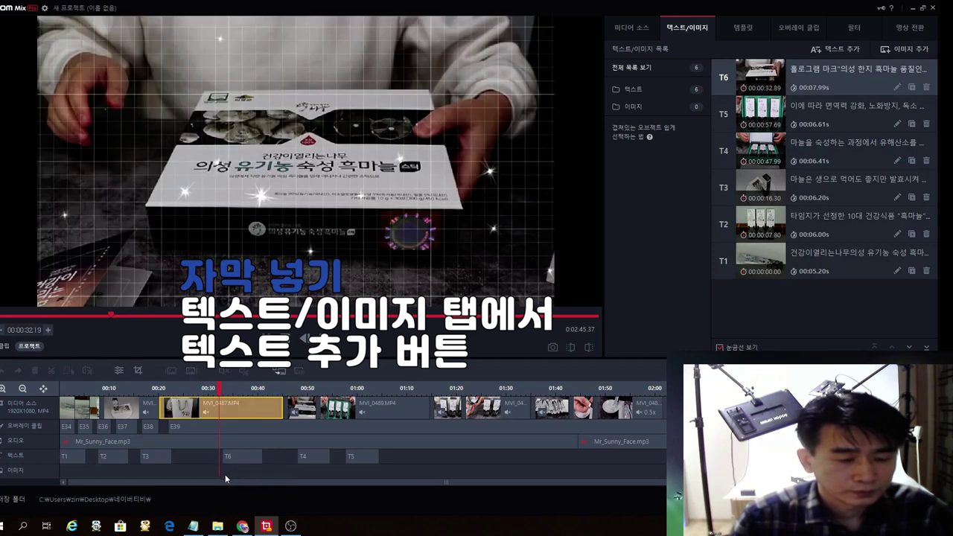
key("space")
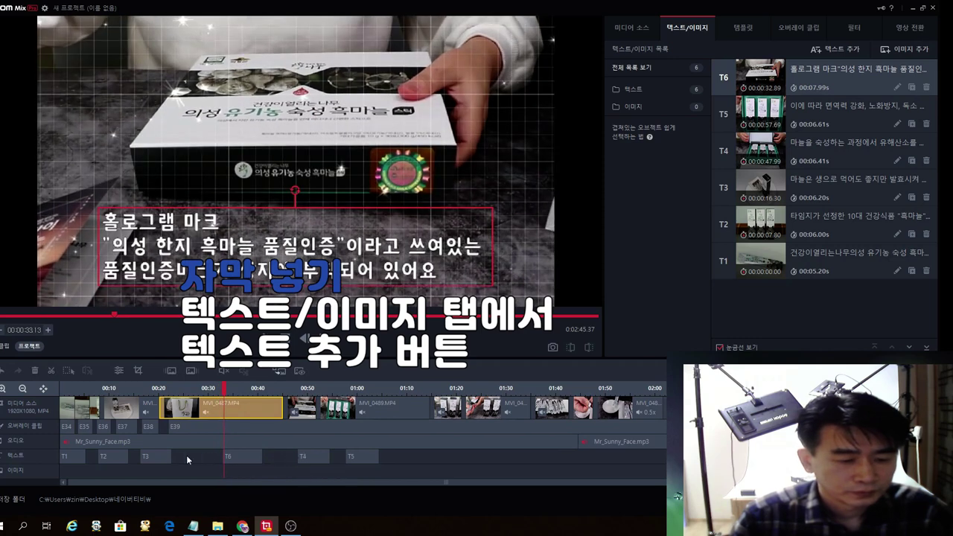
Step: Retime four captions: start the fourth at 42.59 seconds, the fifth at 49.39, the third at 18.00 and the second at 8.80
left_click(157, 456)
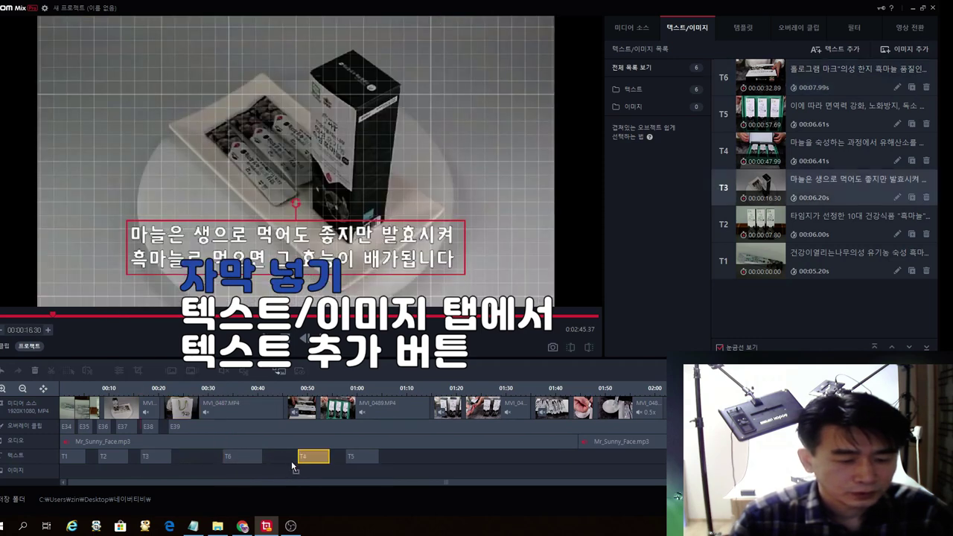
left_click_drag(293, 463, 267, 463)
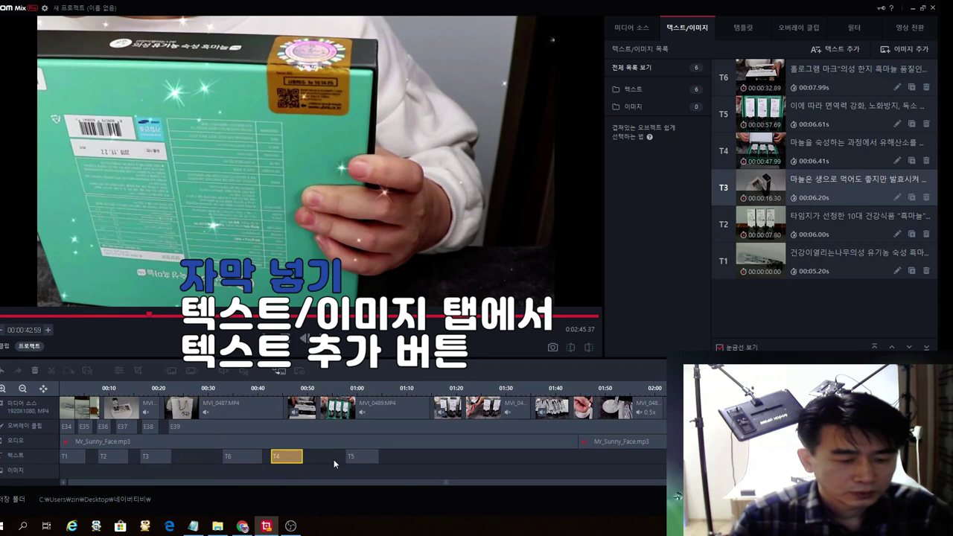
left_click_drag(356, 457, 316, 463)
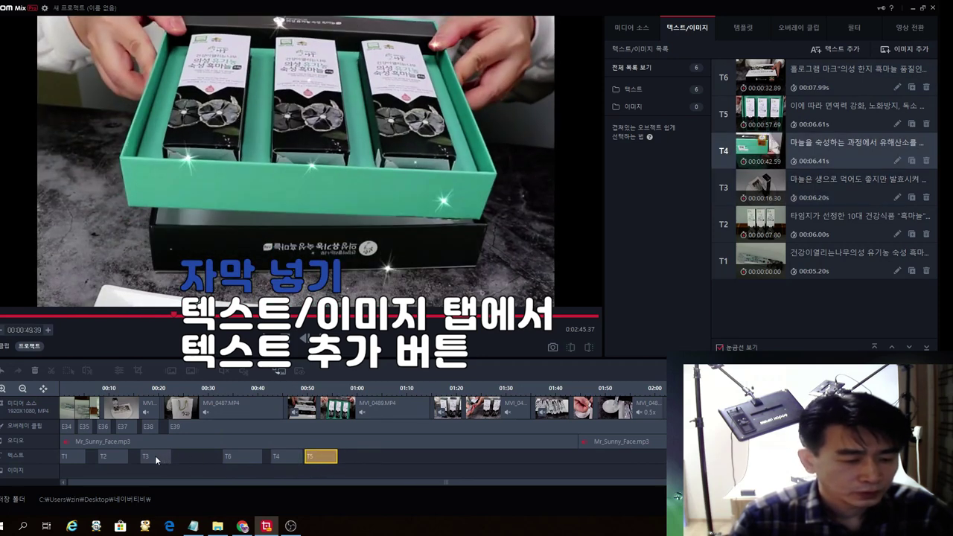
left_click_drag(155, 457, 123, 459)
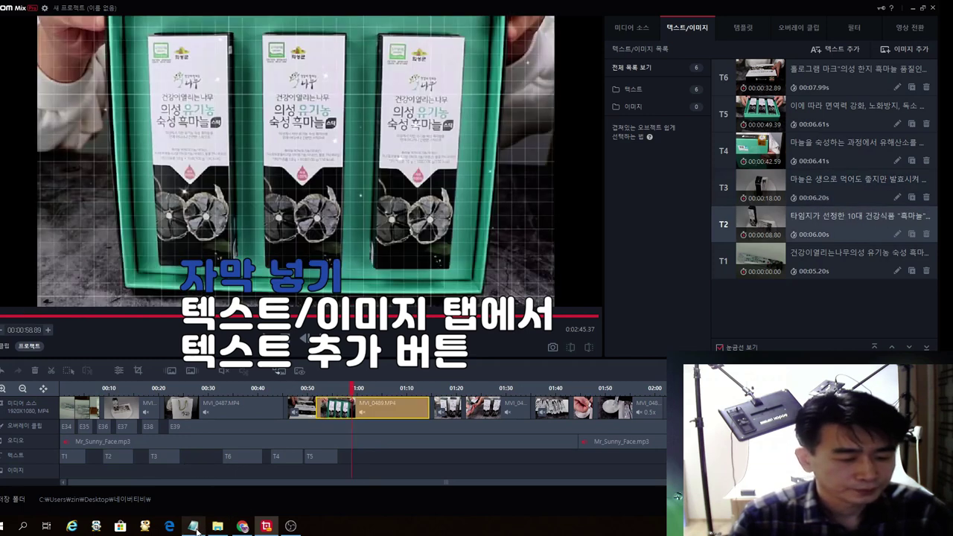
Step: Copy "의성 마늘은 6~8쪽수로 단단하고 저장성이 좋습니다" from the Notepad script into a new caption at 58.89 seconds
left_click(192, 525)
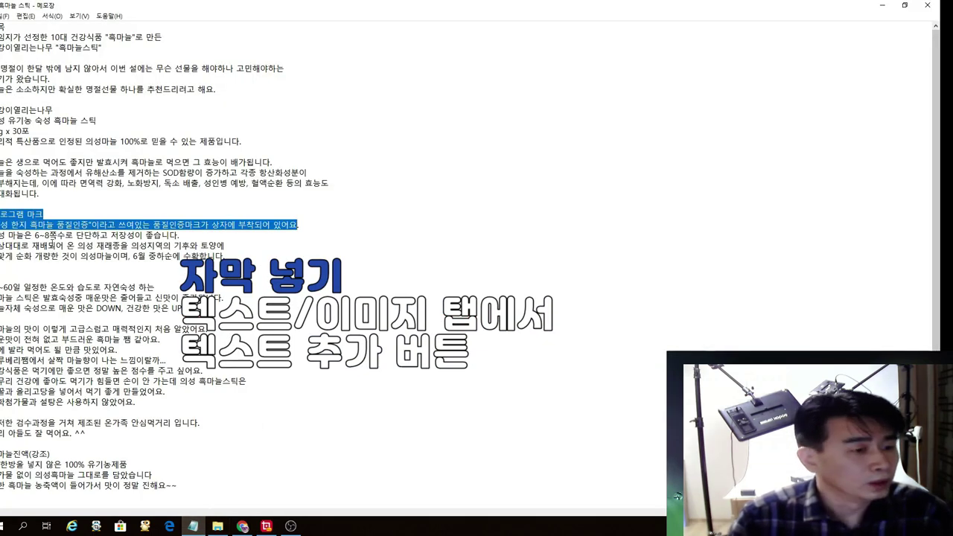
left_click_drag(2, 234, 177, 236)
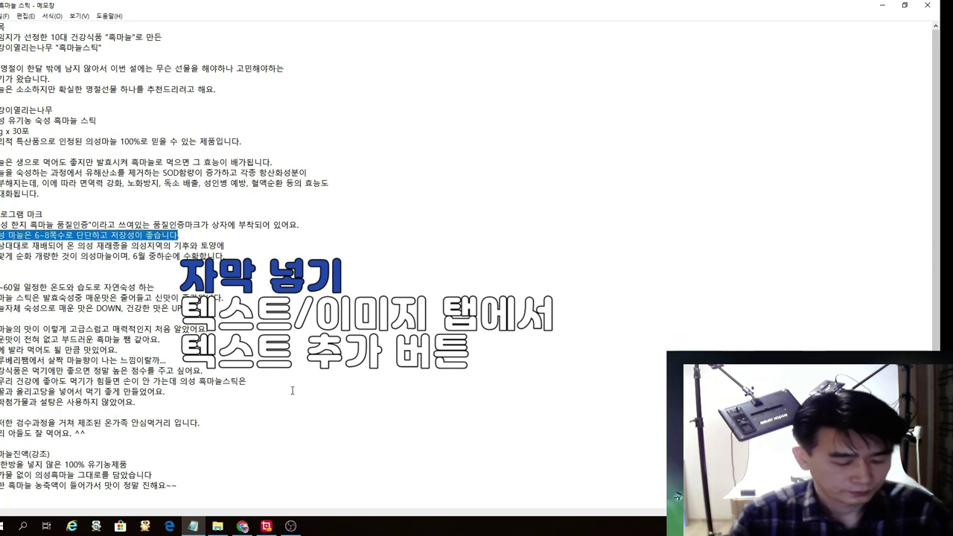
left_click(266, 525)
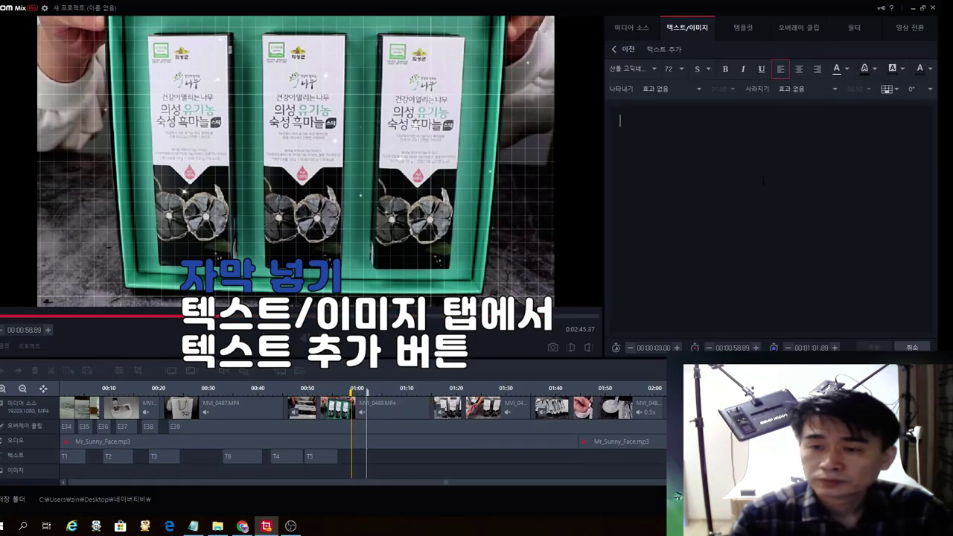
type("의성 마늘은 6~8쪽수로 단단하고 저장성이 좋습니다")
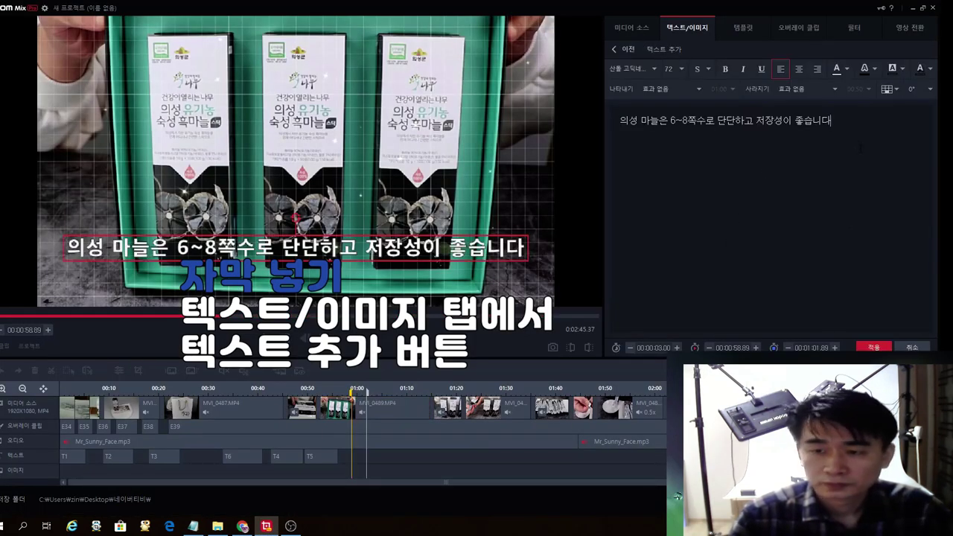
Step: Set the 58.89-second caption's font to netmarble Bold, apply it, and extend its duration to 5.60 seconds
left_click_drag(831, 120, 619, 121)
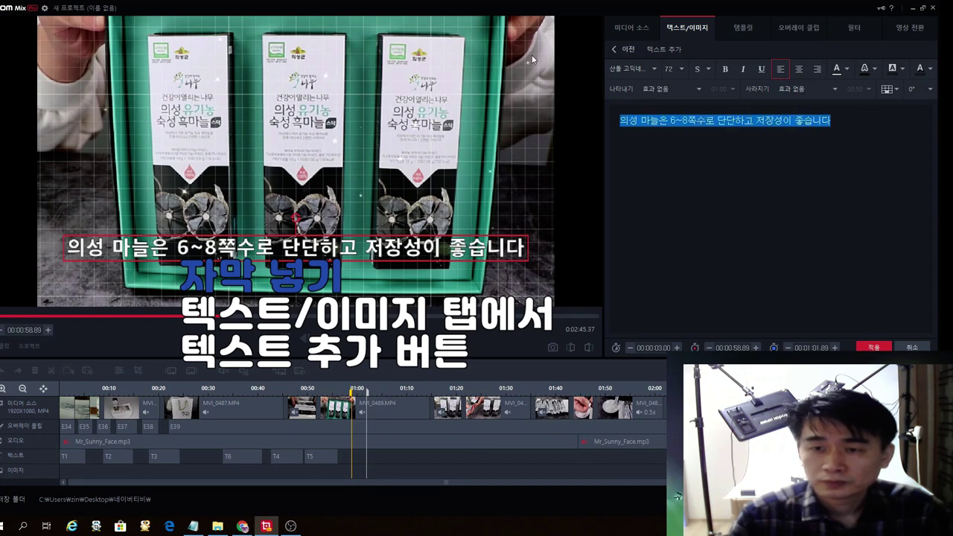
left_click(632, 68)
scroll(635, 204, "up", 5)
scroll(635, 205, "up", 8)
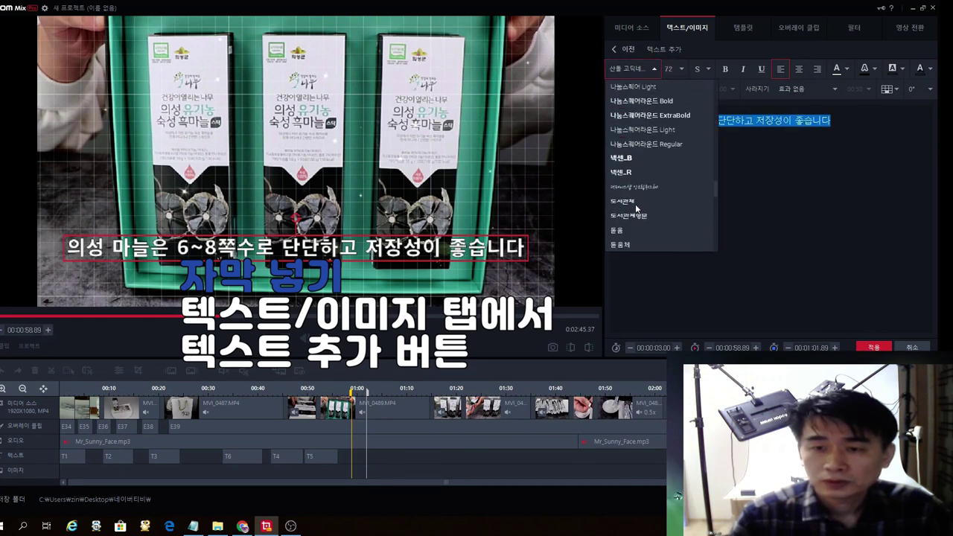
scroll(634, 200, "up", 3)
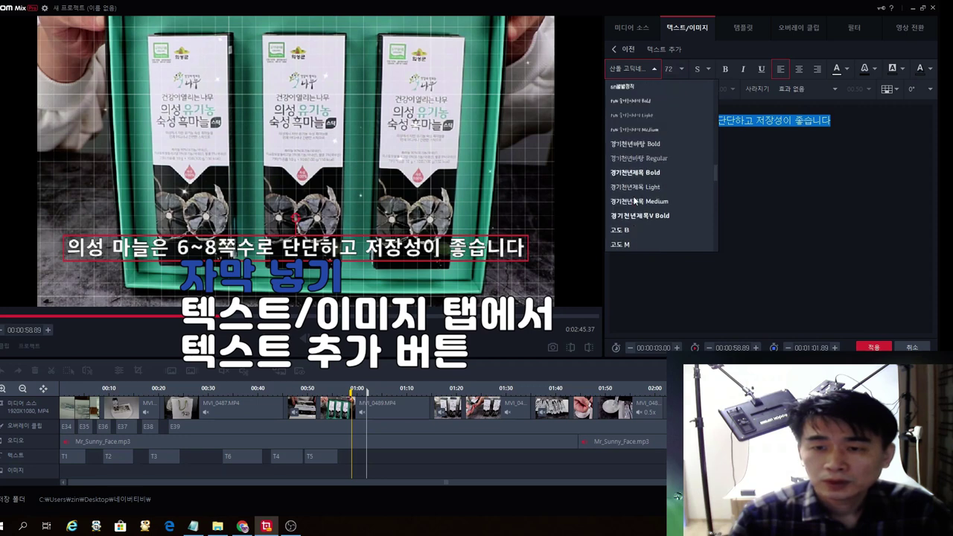
left_click(625, 158)
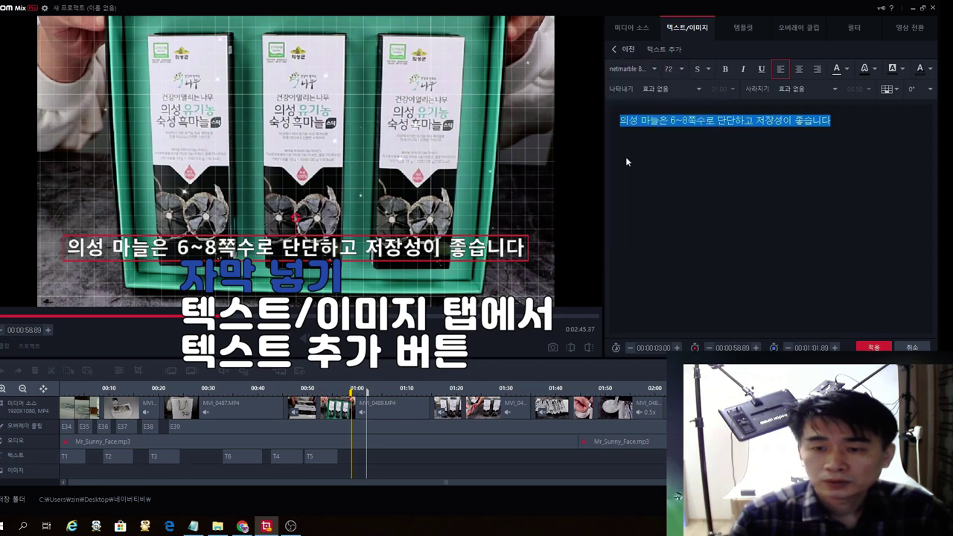
left_click(877, 348)
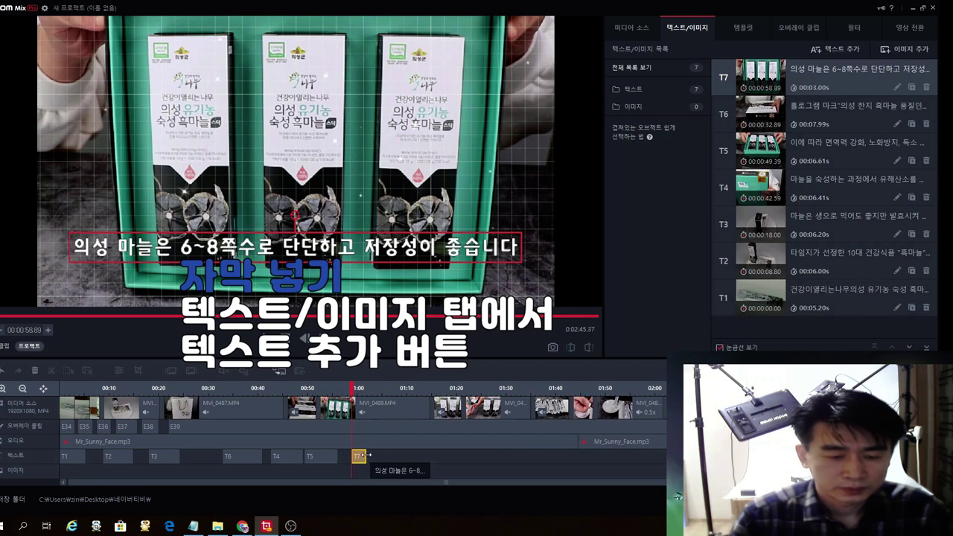
left_click_drag(363, 455, 392, 455)
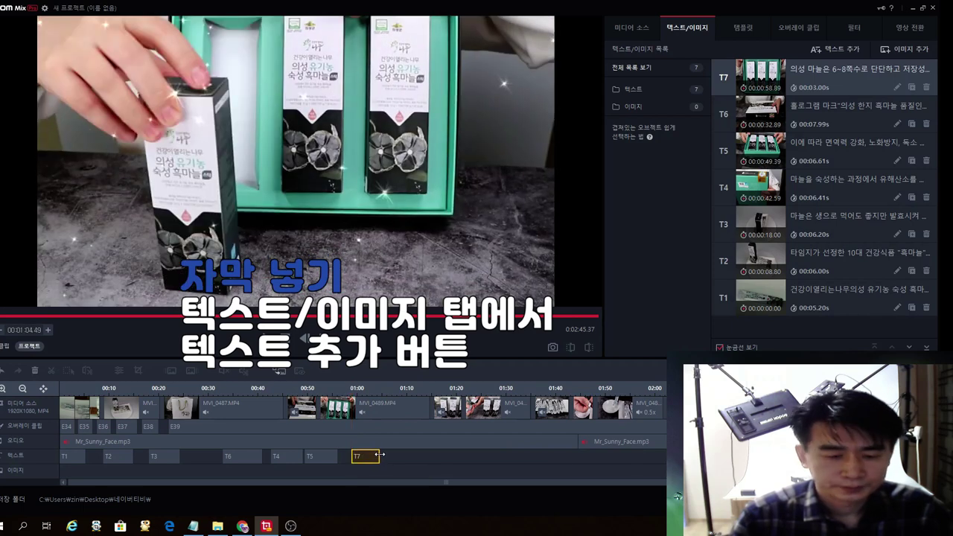
Step: Copy the two script lines "45~60일 일정한 온도와 습도로 자연숙성 하는 흑마늘 스틱은 발효숙성중 매운맛은 줄어들고 신맛이 증가됩니다" from Notepad into a new caption at 1:06.59
left_click(390, 470)
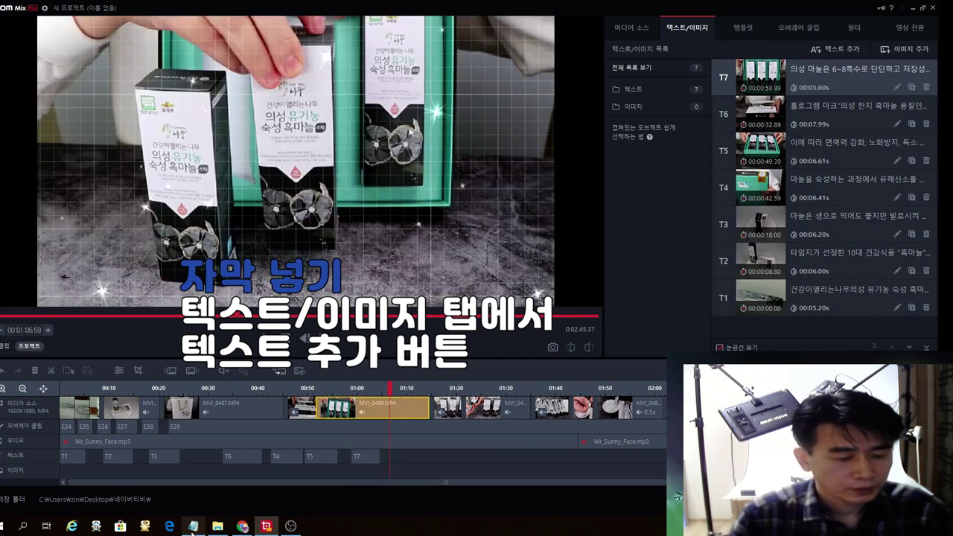
left_click(193, 526)
left_click(130, 255)
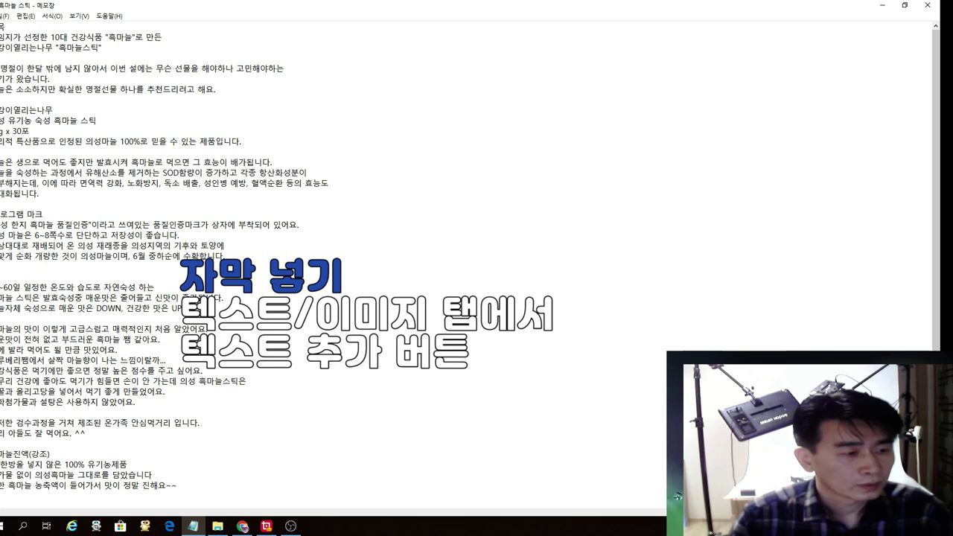
left_click_drag(0, 245, 80, 255)
left_click(32, 287)
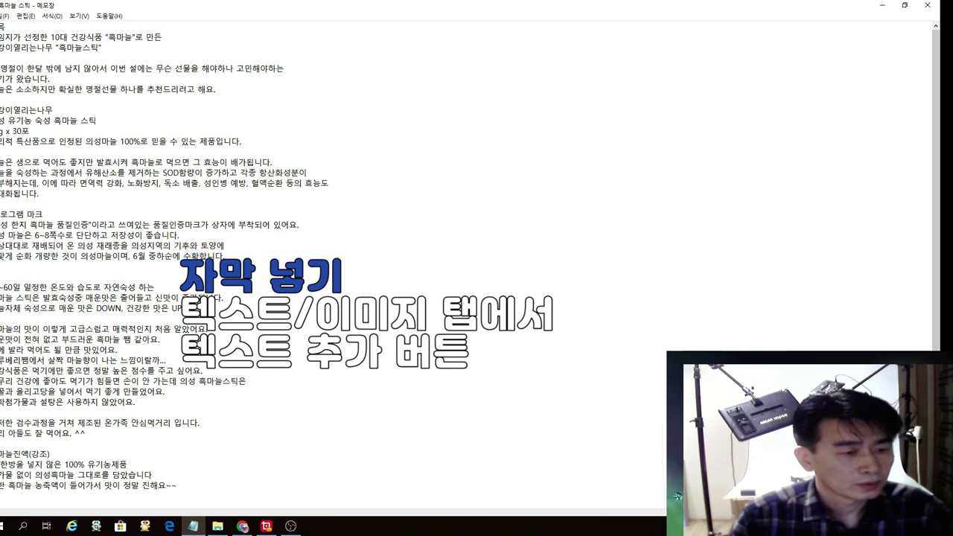
left_click_drag(2, 288, 220, 300)
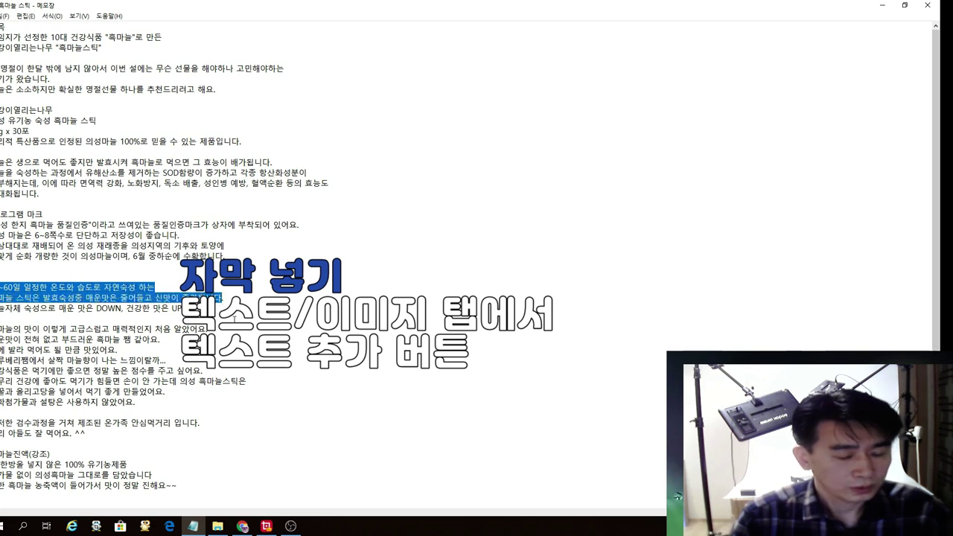
left_click(262, 527)
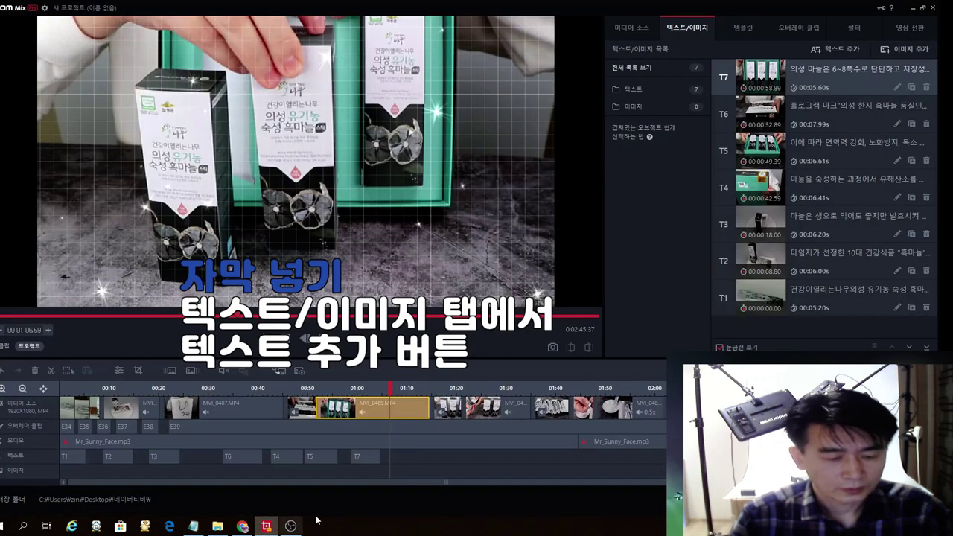
left_click(830, 48)
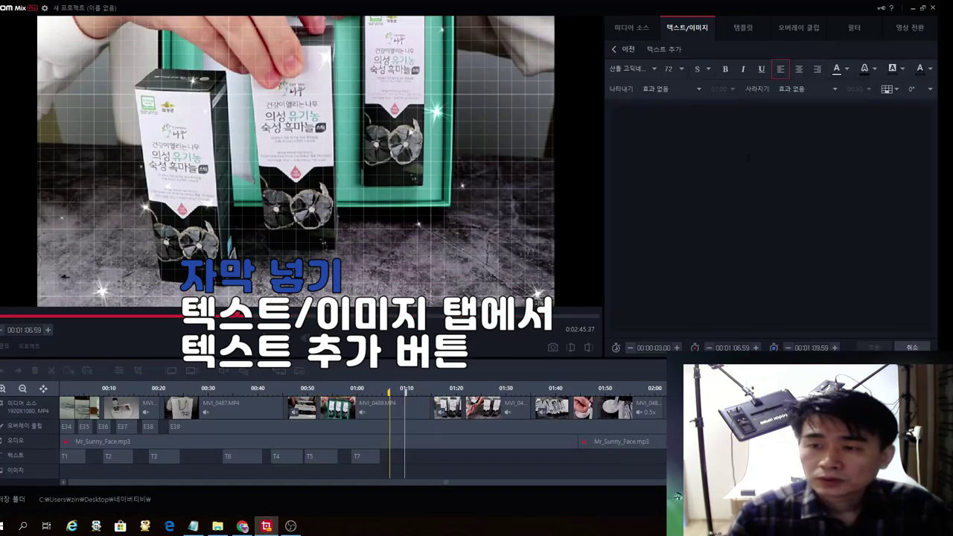
type("45~60일 일정한 온도와 습도로 자연숙성 하는 흑마늘 스틱은 발효숙성중 매운맛은 줄어들고 신맛이 증가됩니다")
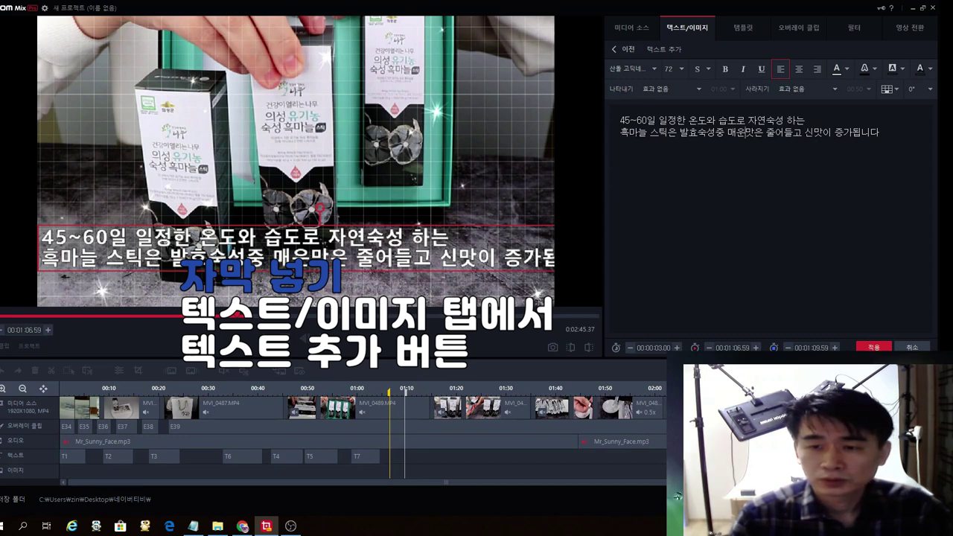
Step: Rearrange the new caption into three lines, breaking it after "습도로" and after "발효숙성중"
left_click(621, 132)
key("BackSpace")
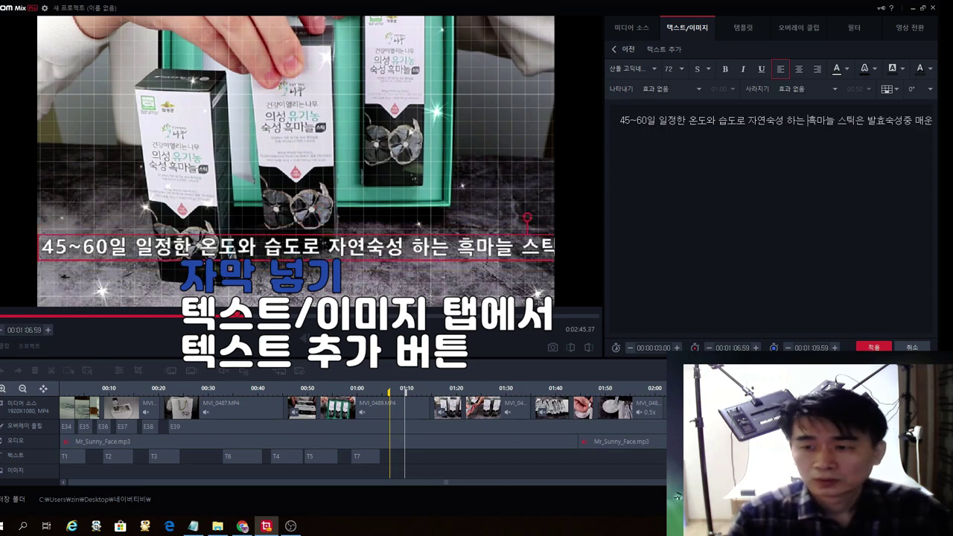
key("Return")
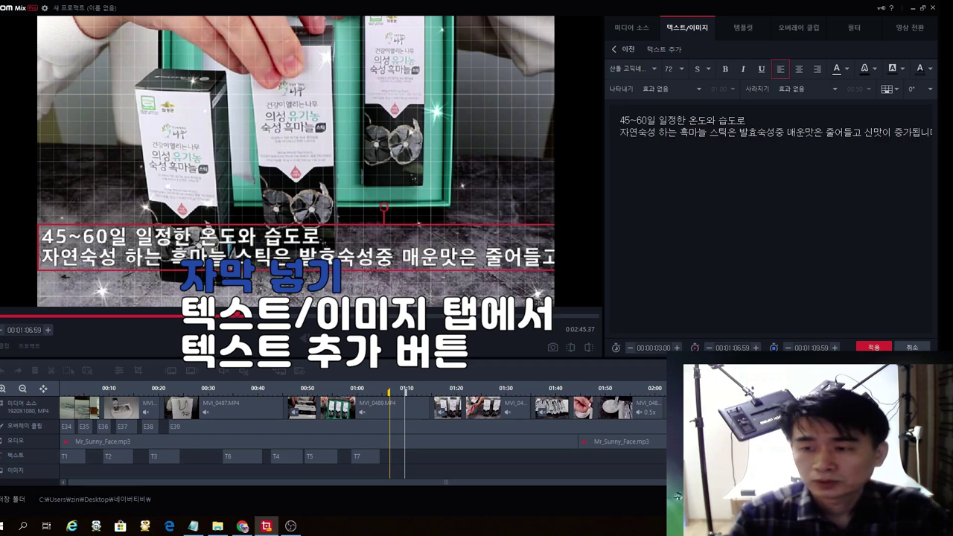
key("Return")
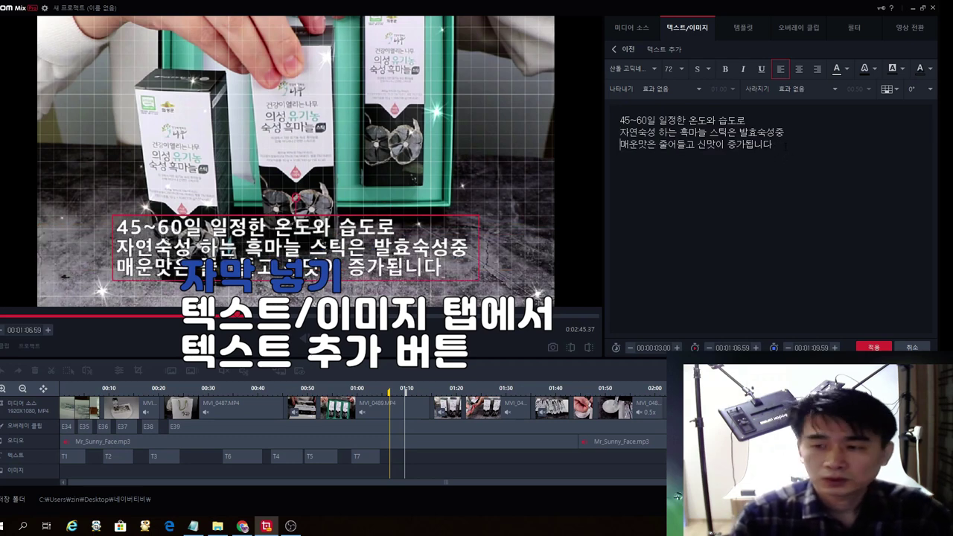
Step: Set the whole three-line caption to netmarble Bold, apply it, and extend its duration to 6.40 seconds
key("ctrl+a")
left_click(656, 68)
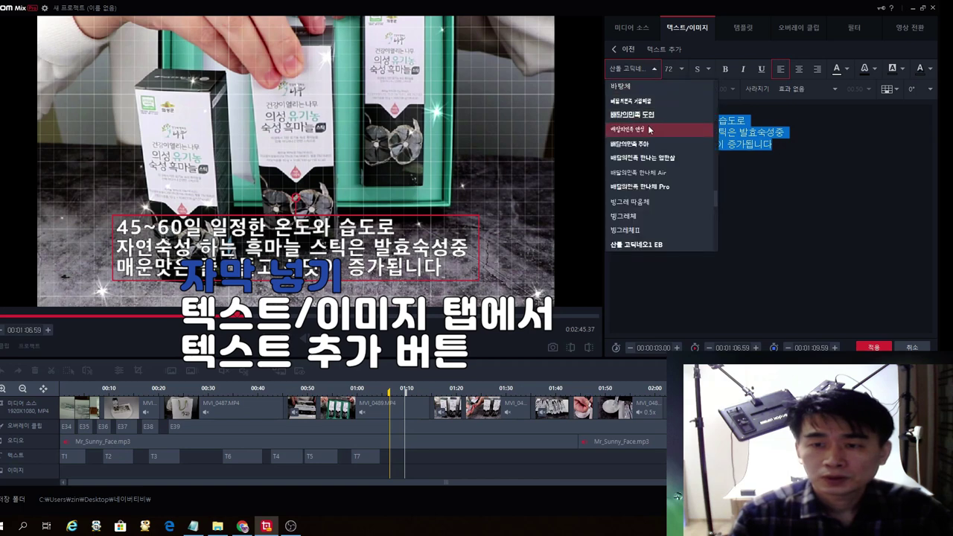
scroll(645, 130, "up", 5)
scroll(642, 130, "up", 5)
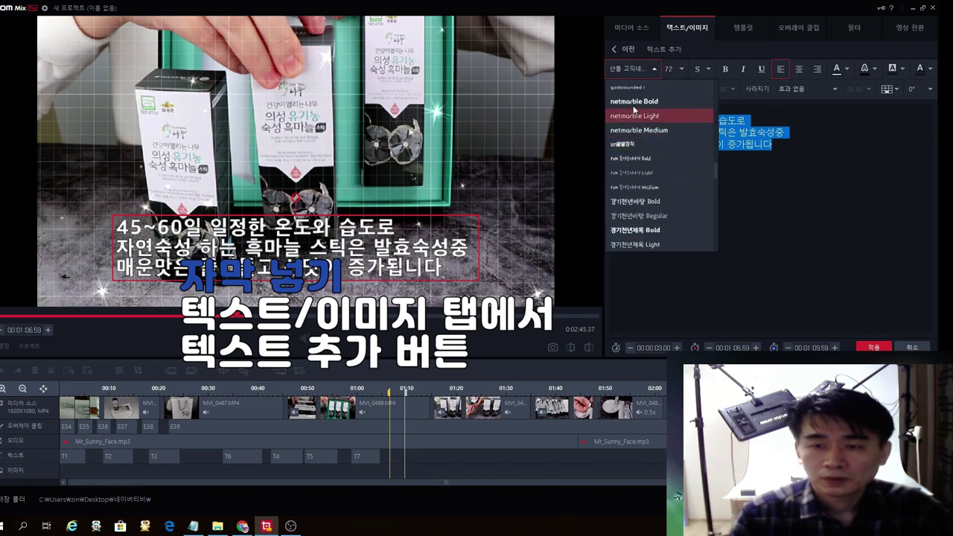
left_click(640, 108)
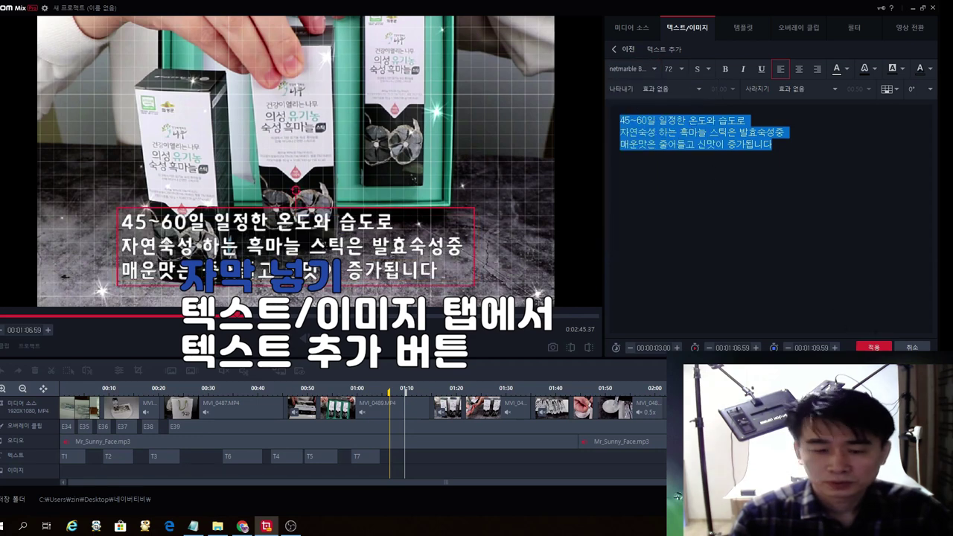
left_click(873, 347)
left_click_drag(403, 456, 422, 457)
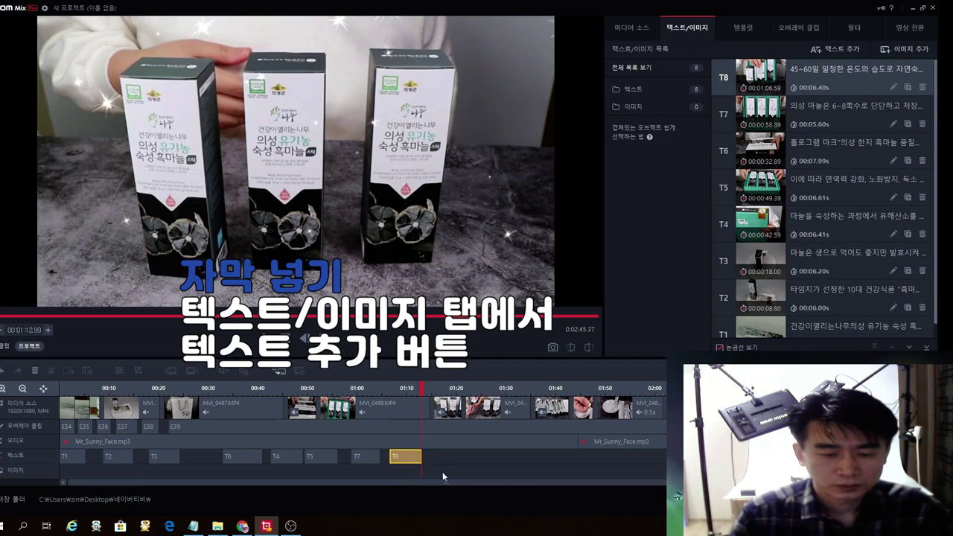
Step: Copy "마늘자체 숙성으로 매운 맛은 DOWN, 건강한 맛은 UP~!" from the Notepad script into a new caption at 1:15.19
left_click(192, 525)
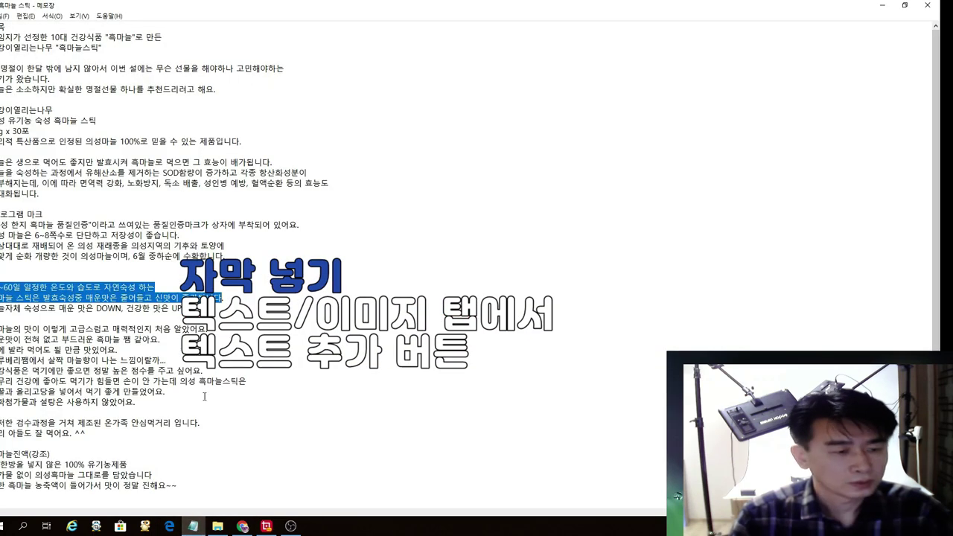
left_click_drag(1, 307, 182, 307)
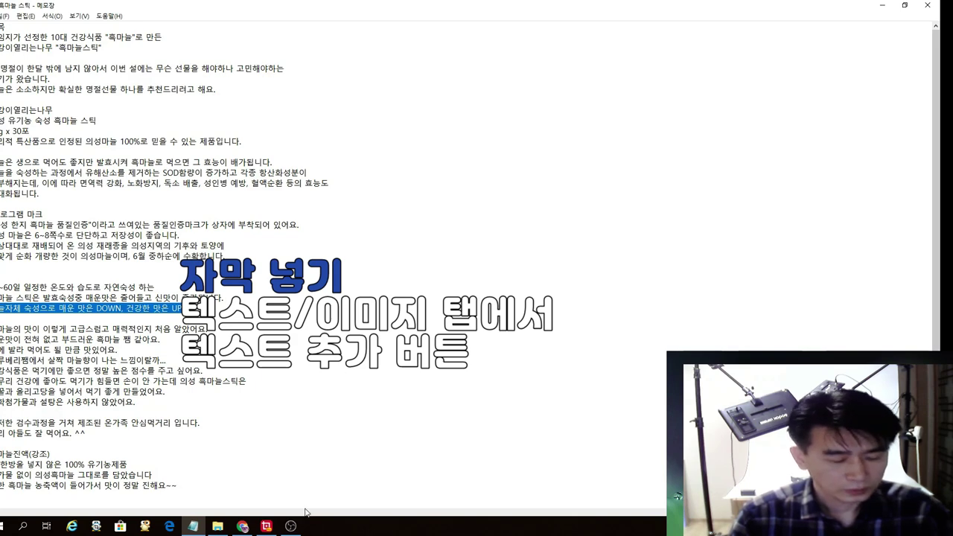
left_click(265, 526)
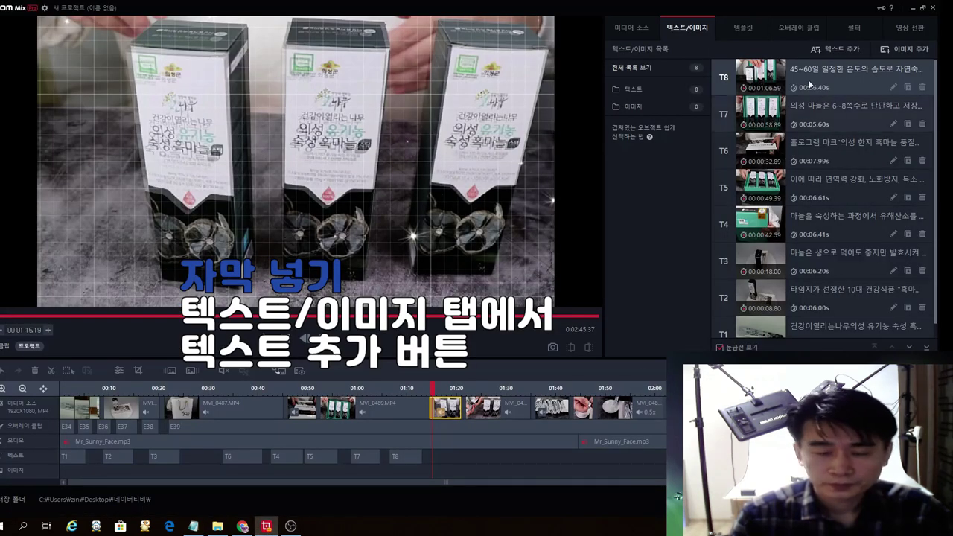
left_click(825, 50)
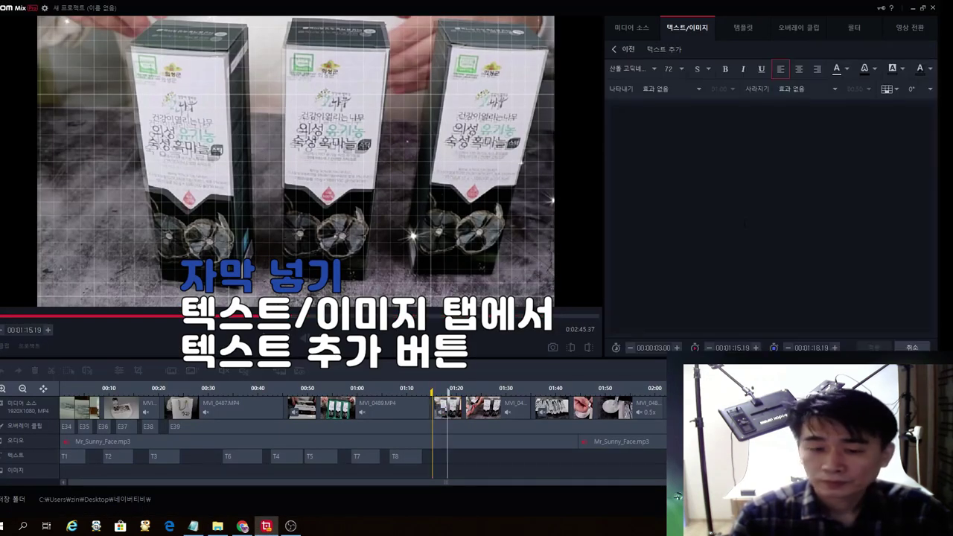
type("마늘자체 숙성으로 매운 맛은 DOWN, 건강한 맛은 UP~!")
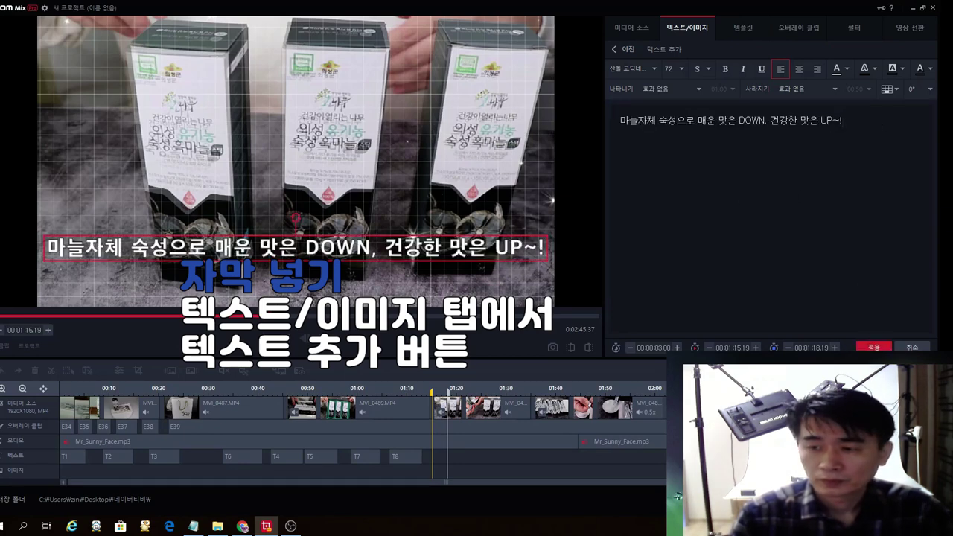
Step: Set the font of the "마늘자체 숙성으로" caption text to netmarble Bold
left_click_drag(841, 120, 394, 103)
left_click(633, 68)
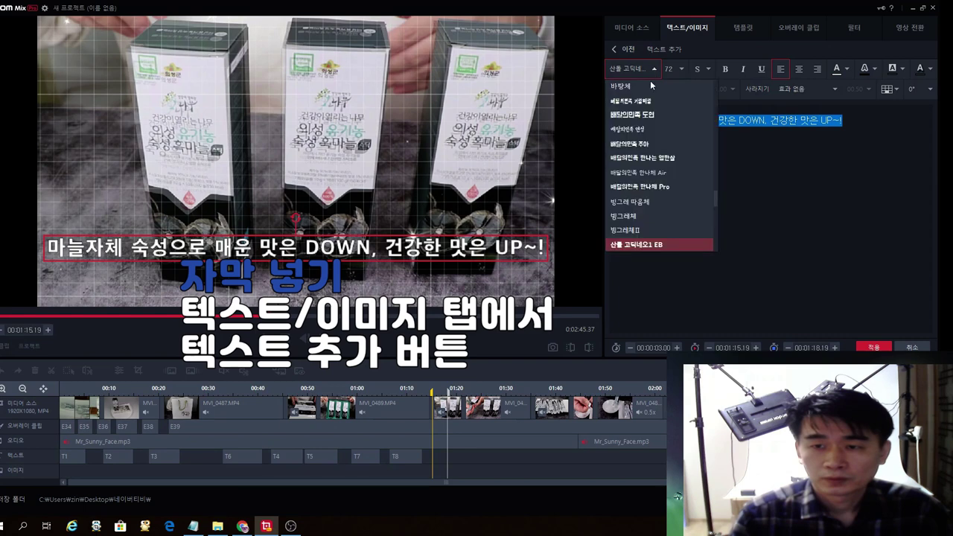
scroll(632, 130, "up", 6)
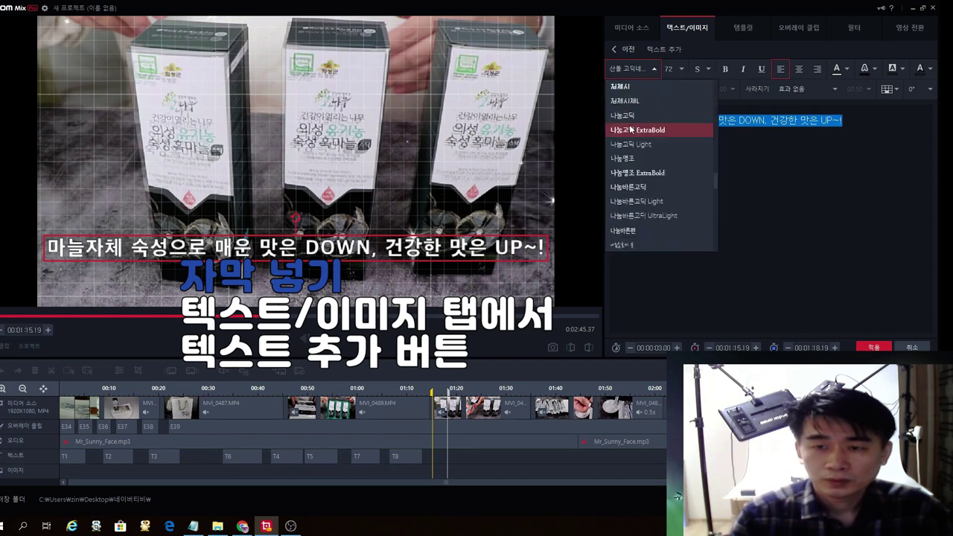
scroll(633, 149, "up", 8)
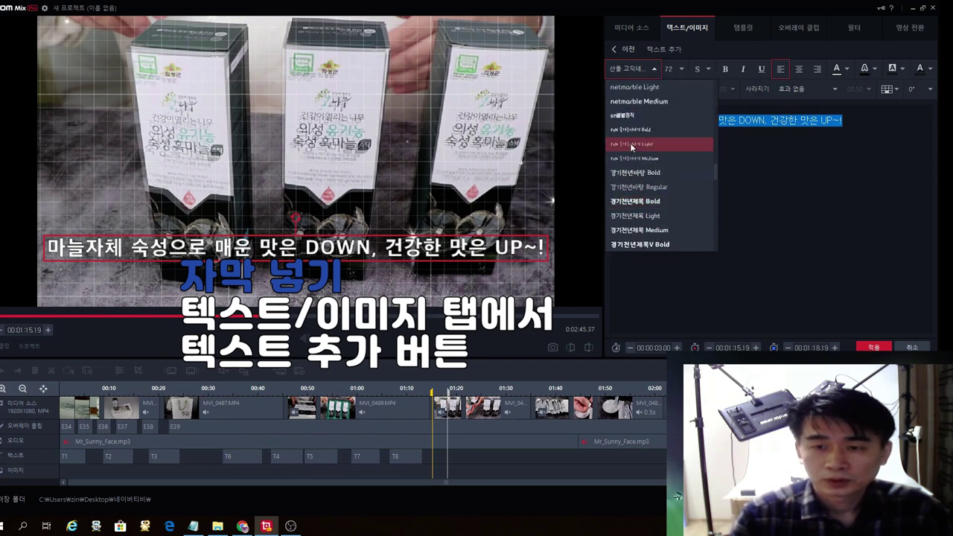
left_click(627, 102)
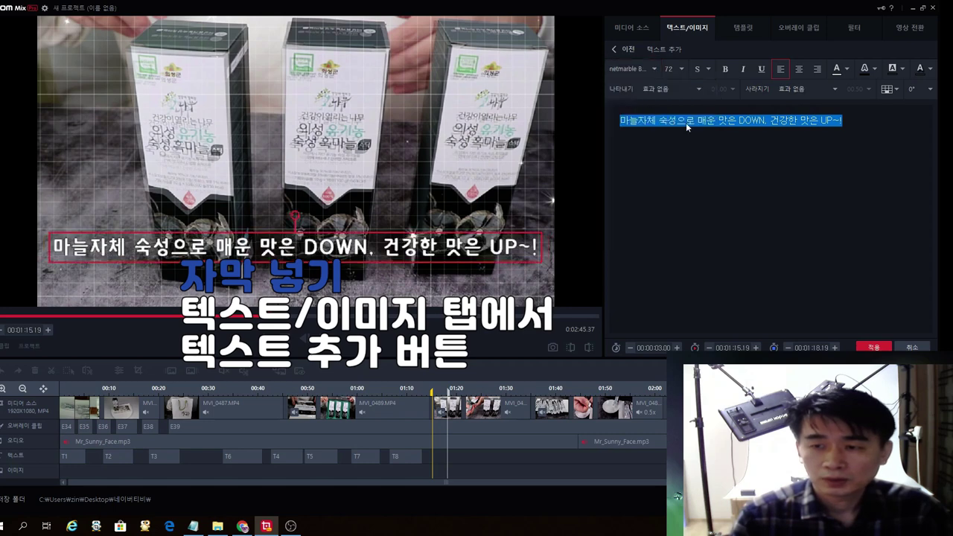
Step: Break the caption into two lines after "숙성으로", apply it, and extend its end to 1:22.19 on the timeline
left_click(748, 122)
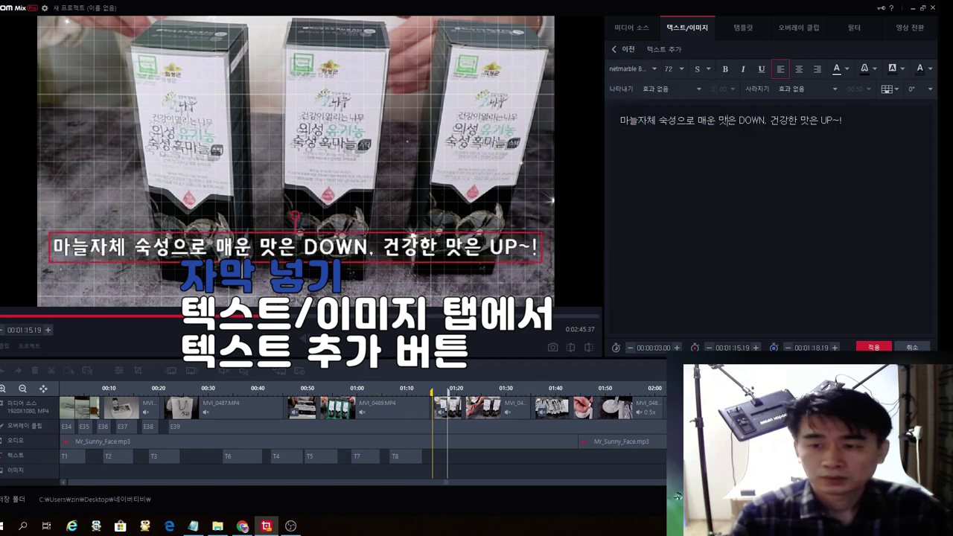
key("Return")
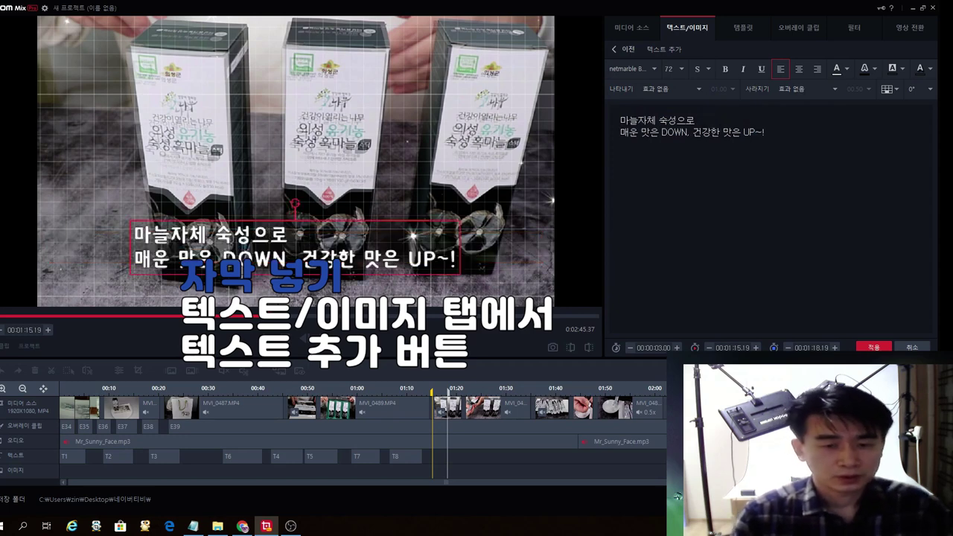
left_click(875, 347)
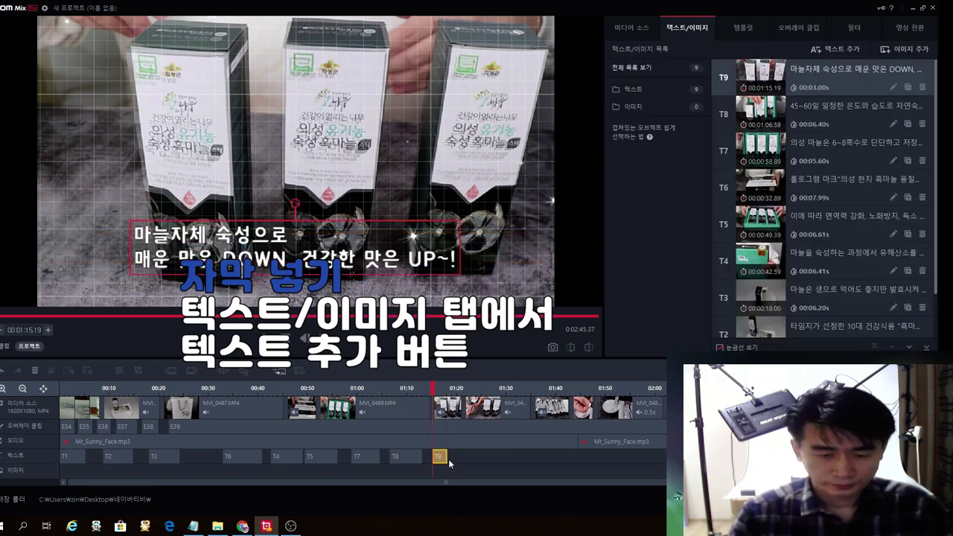
left_click_drag(446, 457, 467, 457)
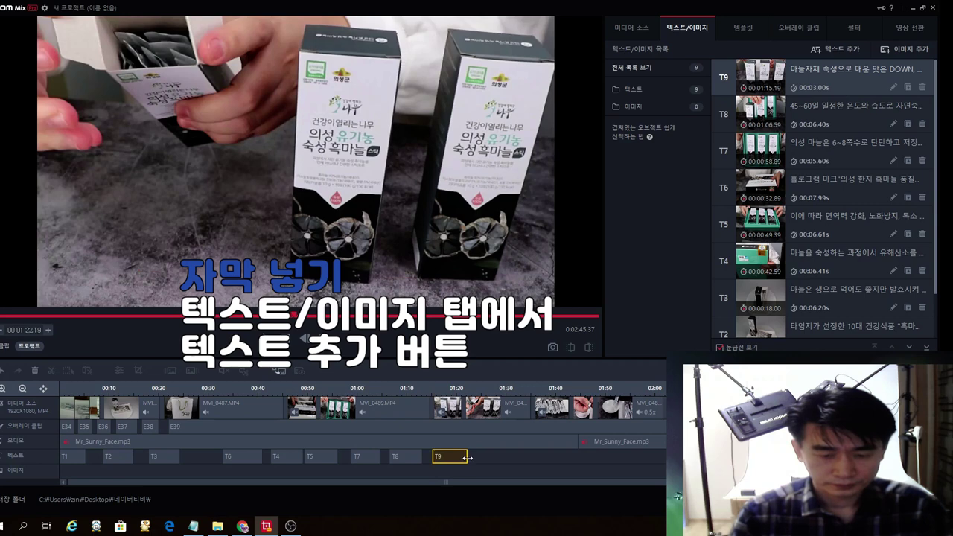
Step: Copy "벌꿀과 올리고당을 넣어서 먹기 좋게 만들었어요" from the Notepad script into a new caption at 1:24.09
left_click(192, 526)
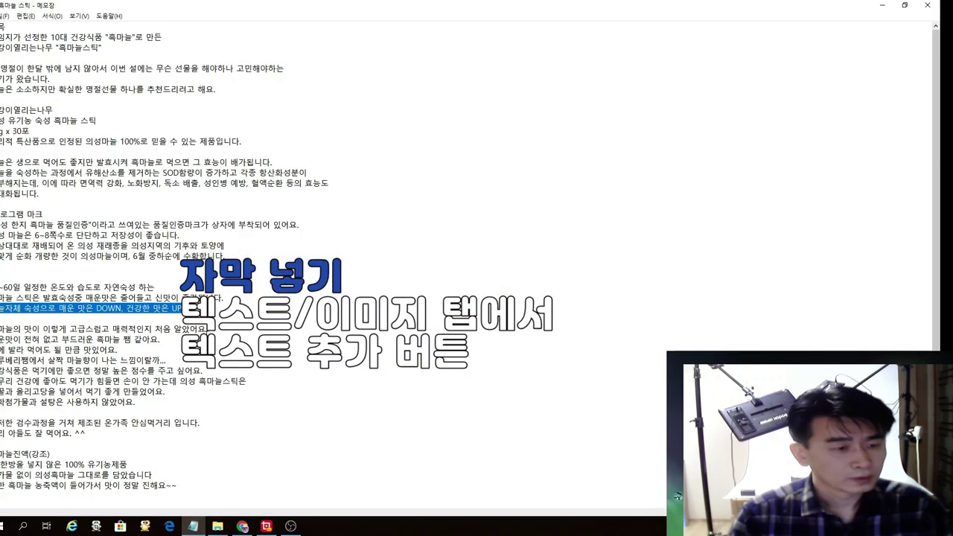
scroll(87, 328, "down", 1)
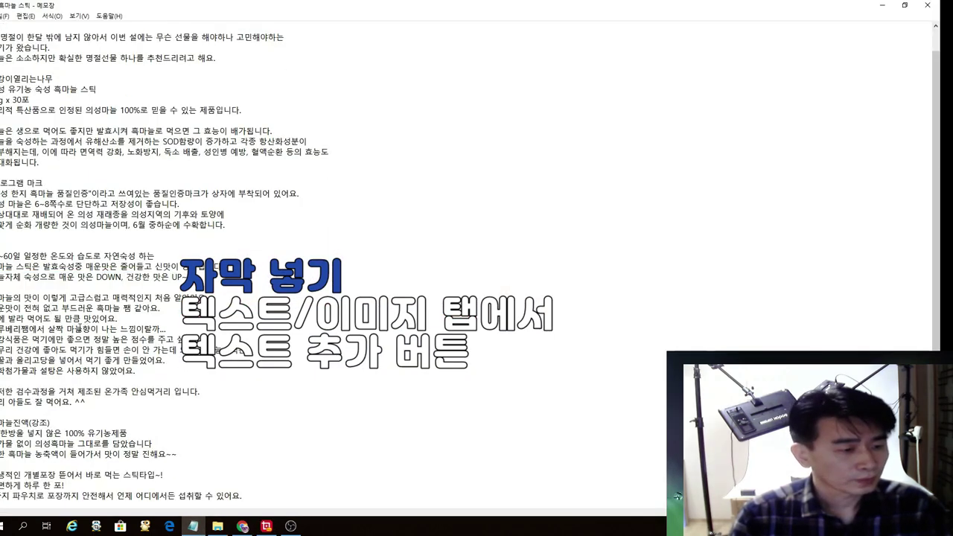
scroll(79, 328, "down", 1)
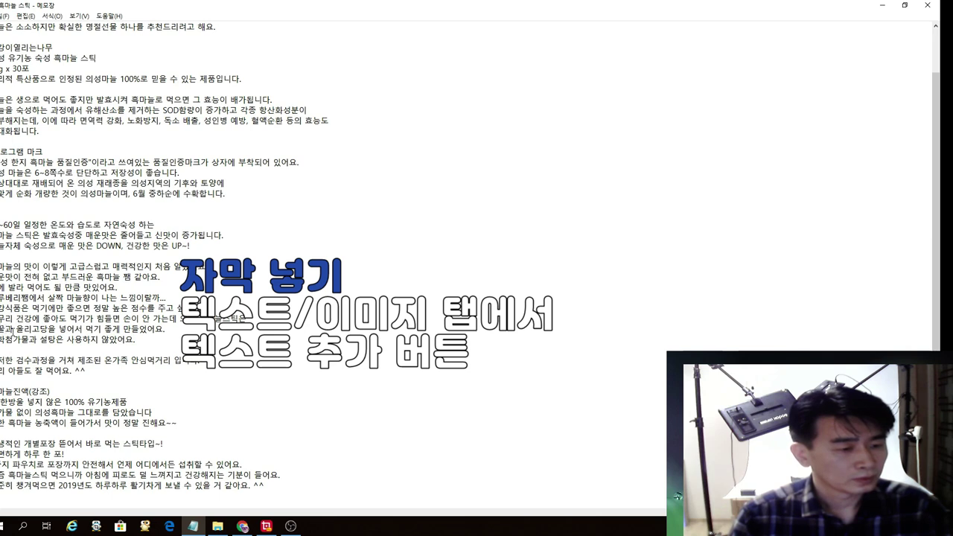
left_click_drag(2, 328, 164, 328)
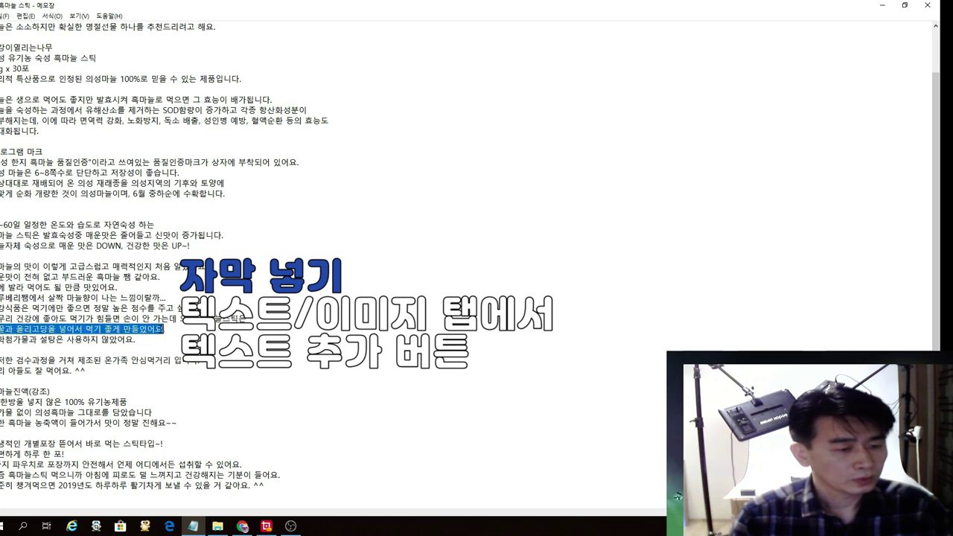
left_click(267, 527)
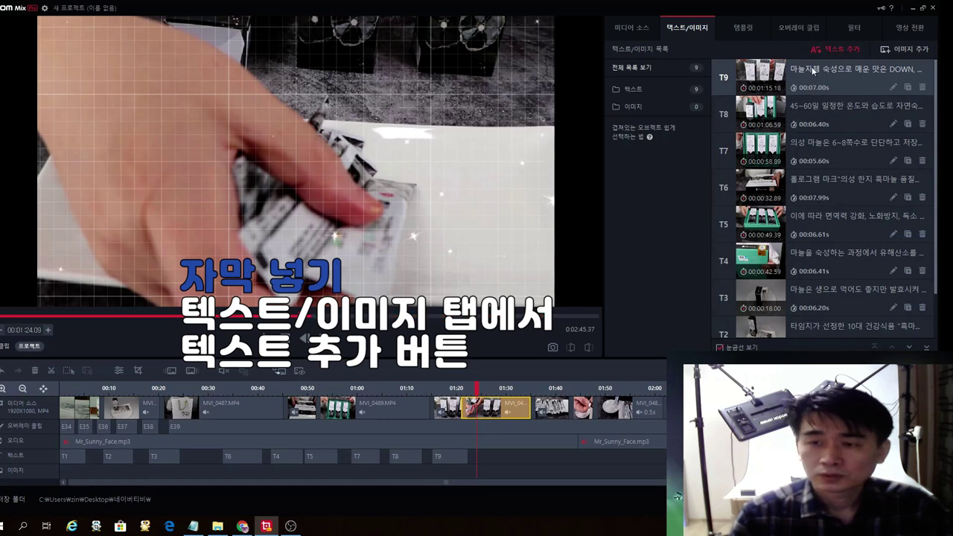
left_click(835, 48)
type("벌꿀과 올리고당을 넣어서 먹기 좋게 만들었어요")
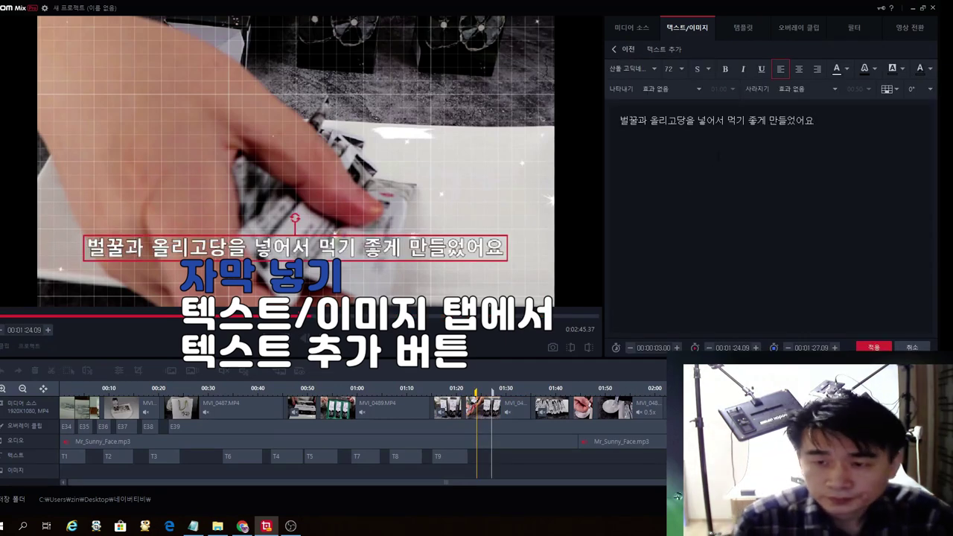
Step: Set the "벌꿀과 올리고당을" caption to netmarble Bold, apply it, and extend its duration to 6.40 seconds on the timeline
left_click_drag(814, 120, 606, 96)
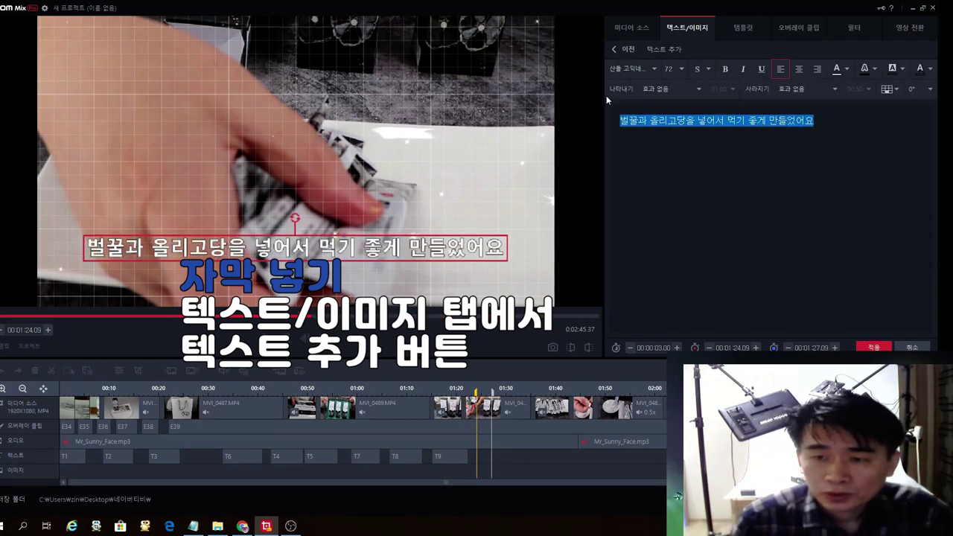
left_click(646, 68)
scroll(640, 159, "up", 3)
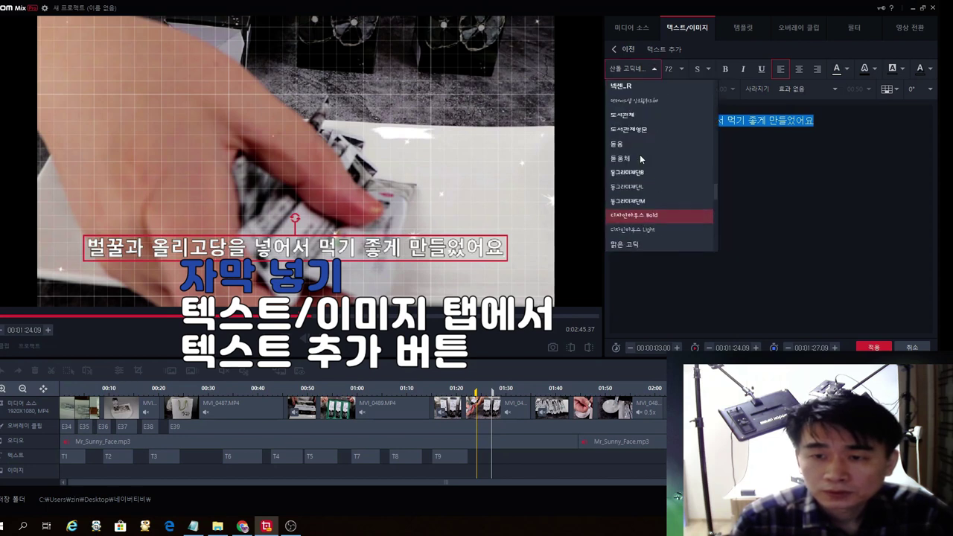
scroll(641, 159, "up", 8)
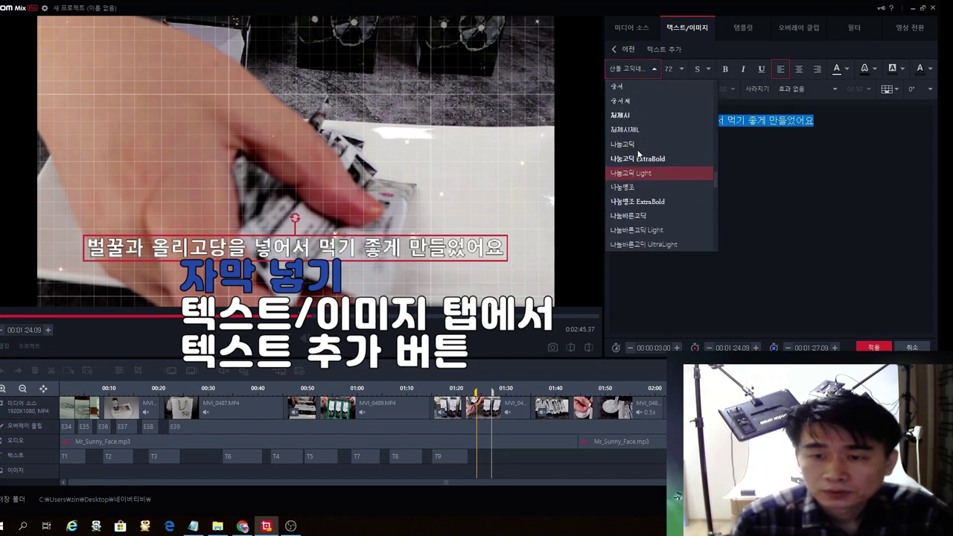
scroll(637, 160, "up", 8)
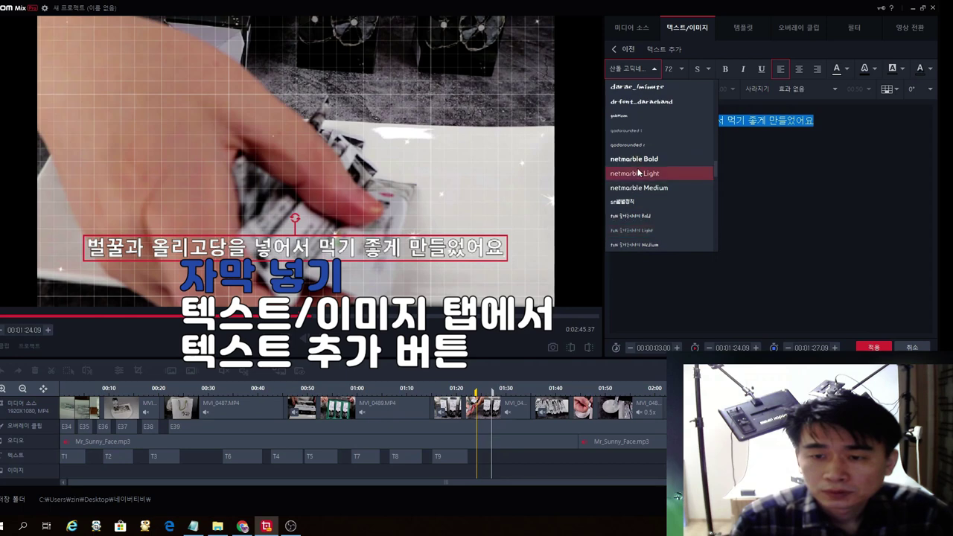
left_click(635, 159)
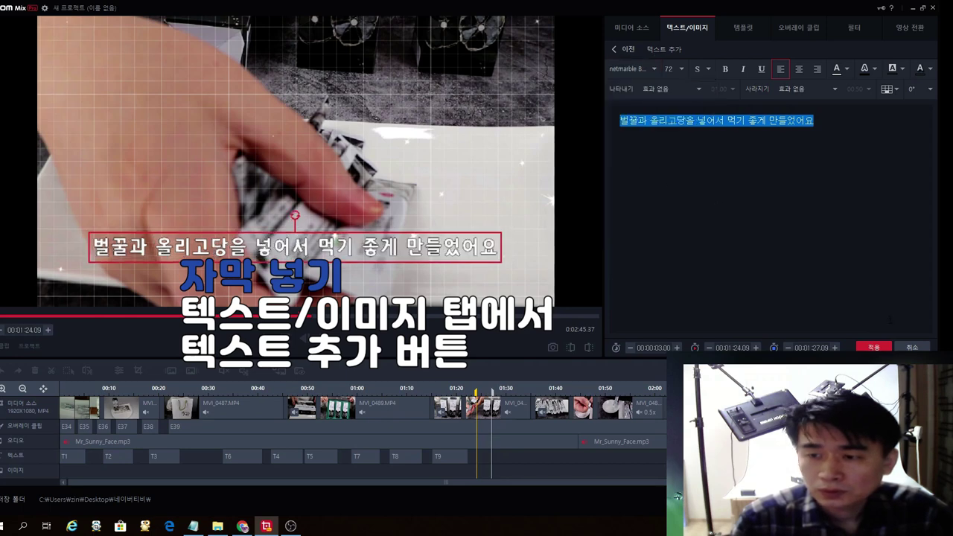
left_click(873, 347)
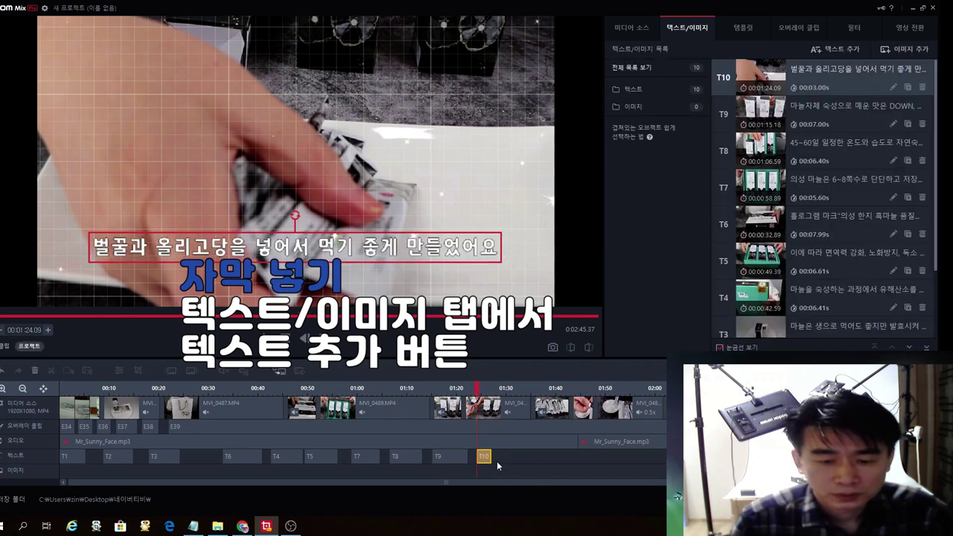
left_click_drag(493, 456, 508, 457)
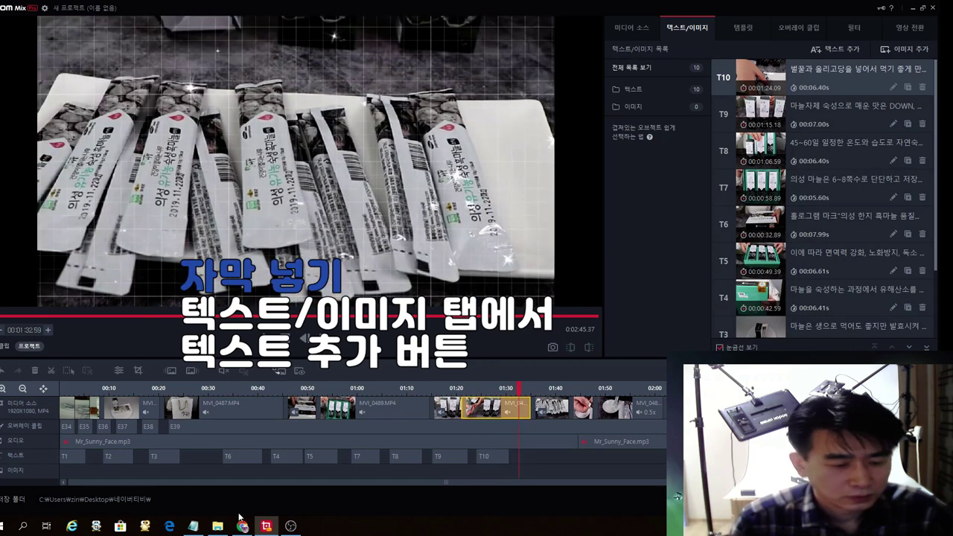
Step: Copy the two script lines "물 한방울 넣지 않은 100% 유기농제품" and "첨가물 없이 의성흑마늘 그대로를 담았습니다" into a new caption at 1:32.59
left_click(192, 526)
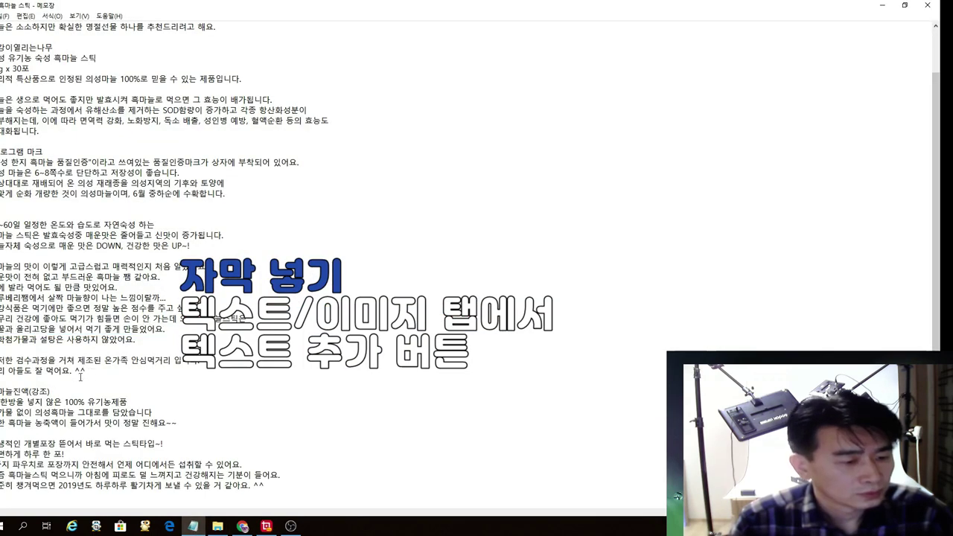
scroll(80, 375, "down", 2)
scroll(9, 338, "down", 1)
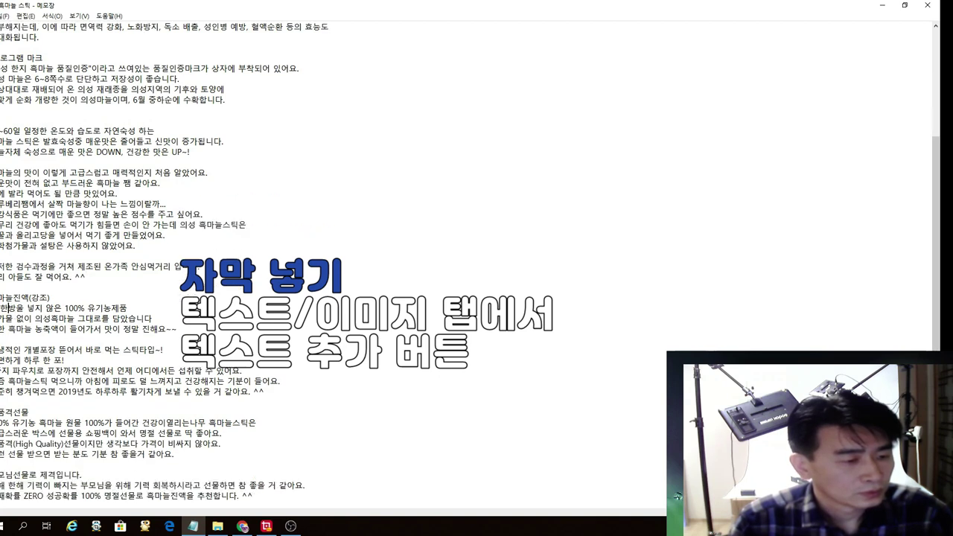
left_click_drag(0, 307, 152, 318)
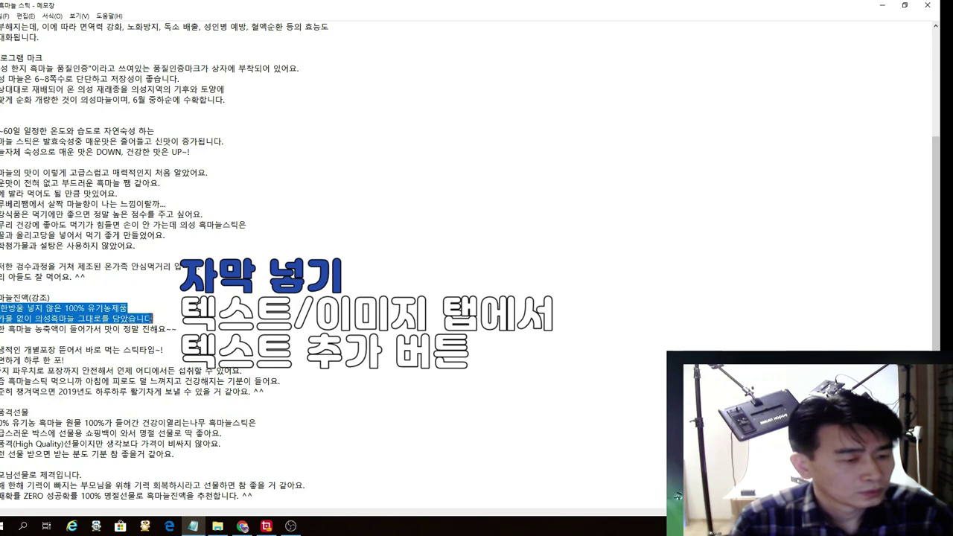
left_click(266, 525)
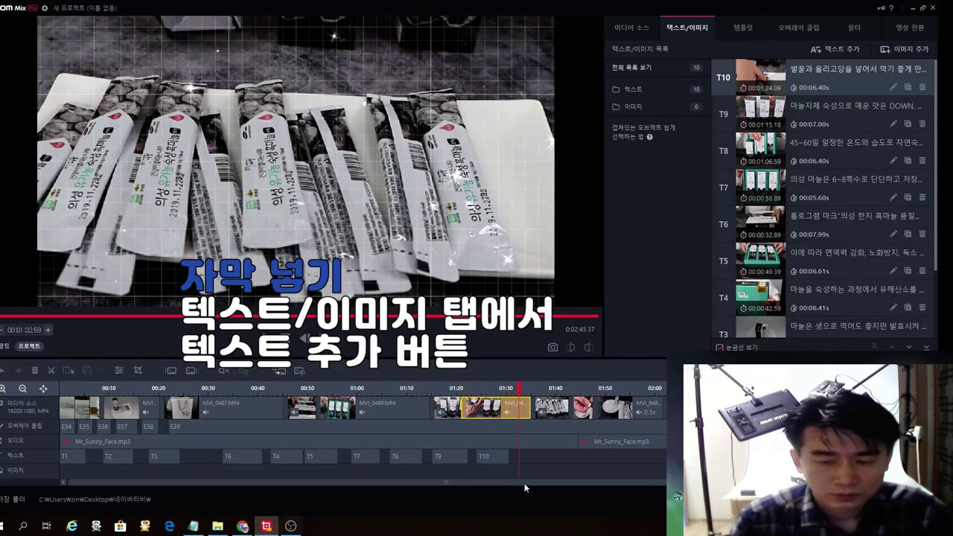
left_click(851, 47)
type("물 한방울 넣지 않은 100% 유기농제품 첨가물 없이 의성흑마늘 그대로를 담았습니다")
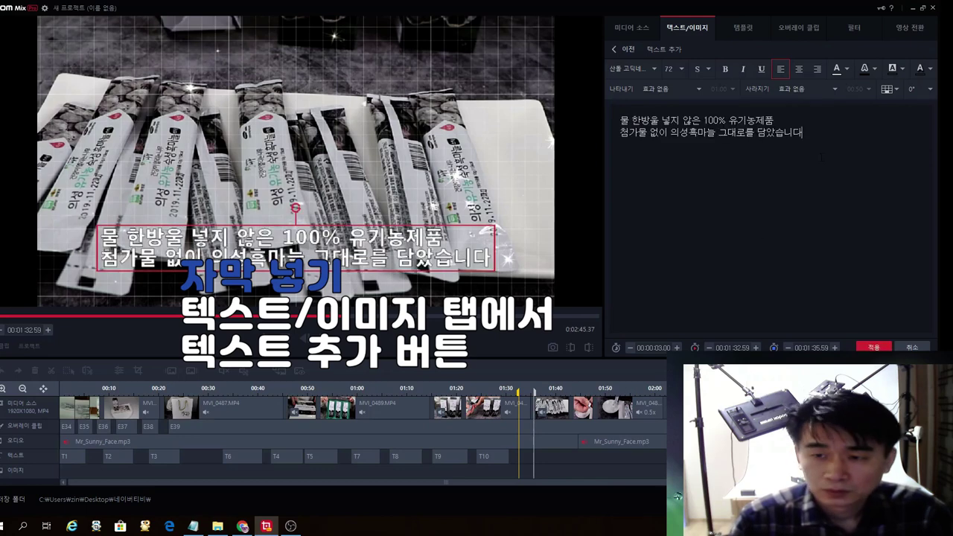
Step: Set both lines of the "물 한방울" caption to netmarble Bold, apply it, and extend its duration to 7.20 seconds
key("ctrl+a")
left_click(654, 67)
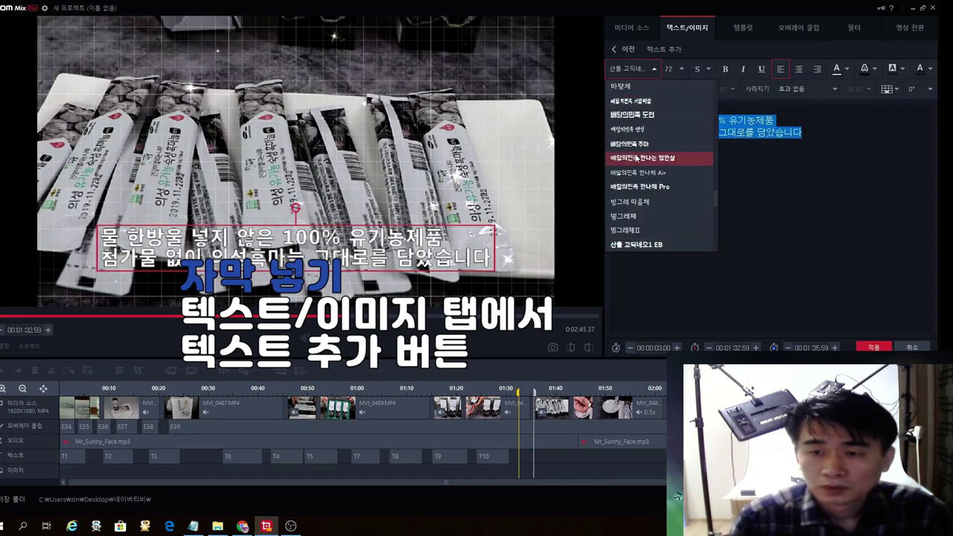
scroll(639, 154, "down", 5)
scroll(639, 155, "up", 5)
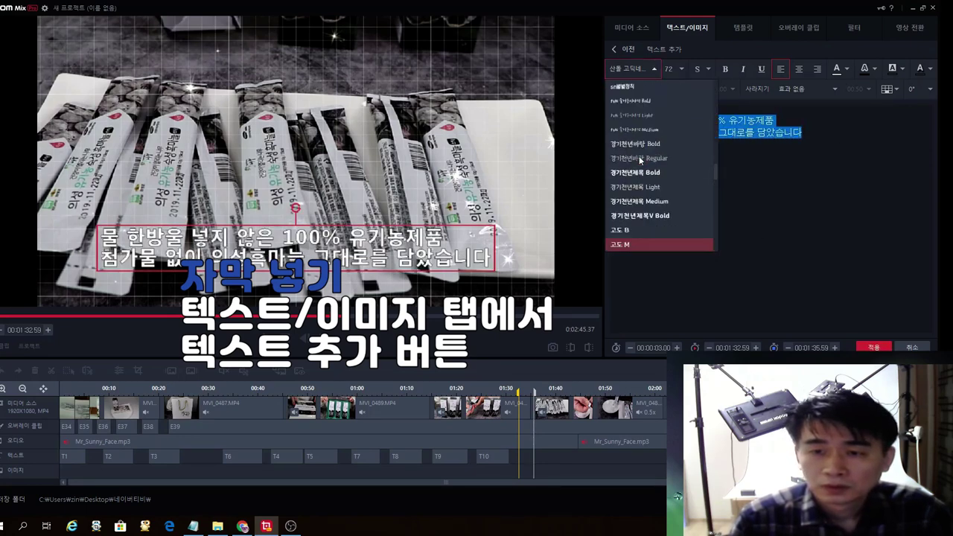
left_click(640, 187)
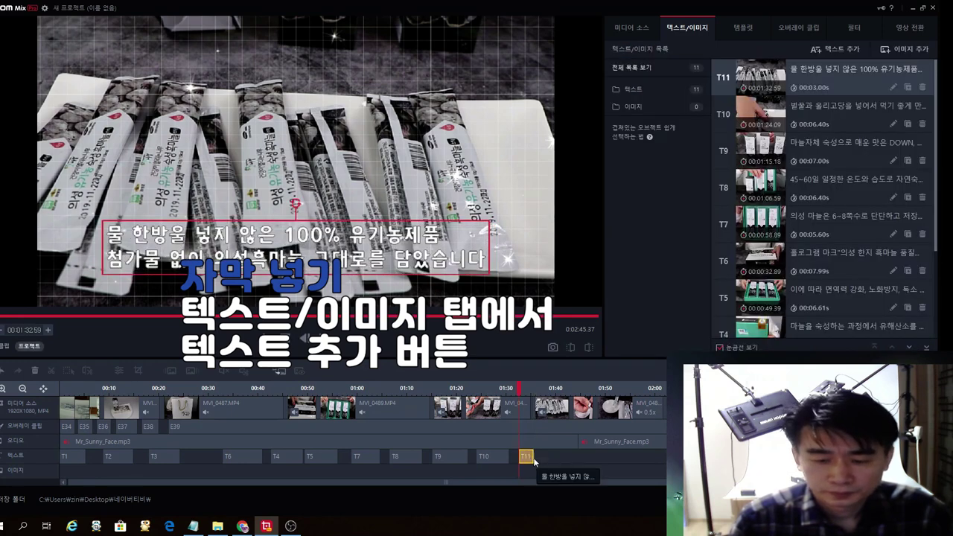
left_click_drag(533, 457, 554, 458)
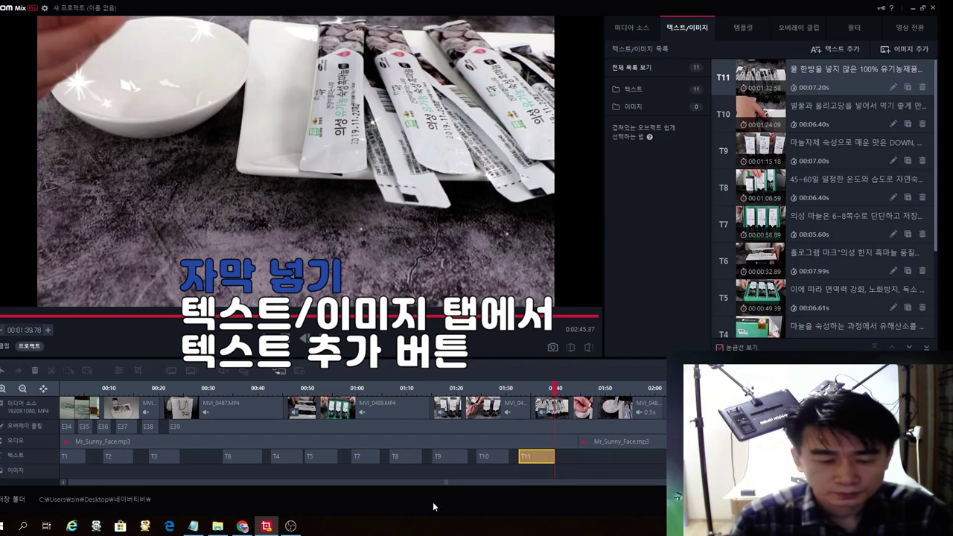
Step: Copy "위생적인 개별포장 뜯어서 바로 먹는 스틱타입~! 간편하게 하루 한 포!" from the Notepad script into a new caption at 1:41.99 and apply it
left_click(193, 526)
left_click(40, 360)
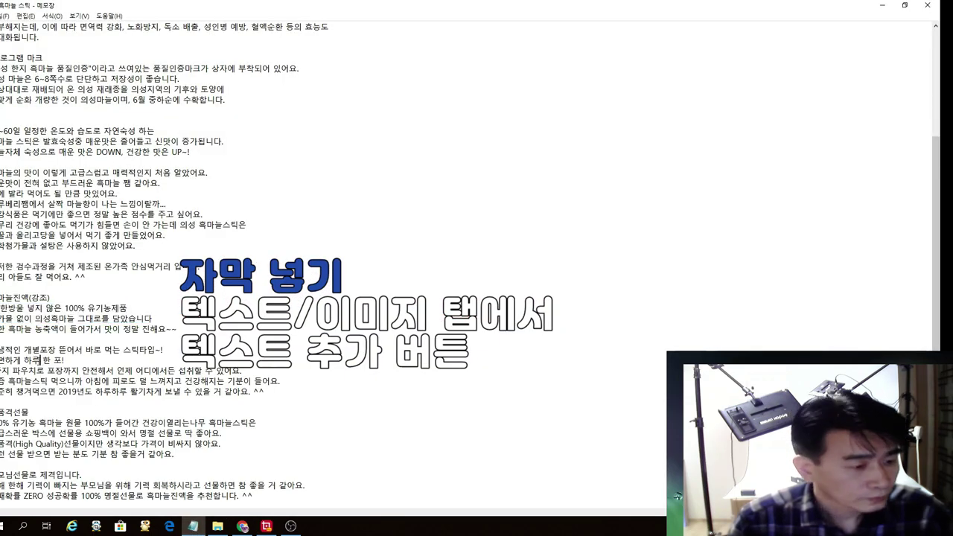
scroll(38, 361, "down", 1)
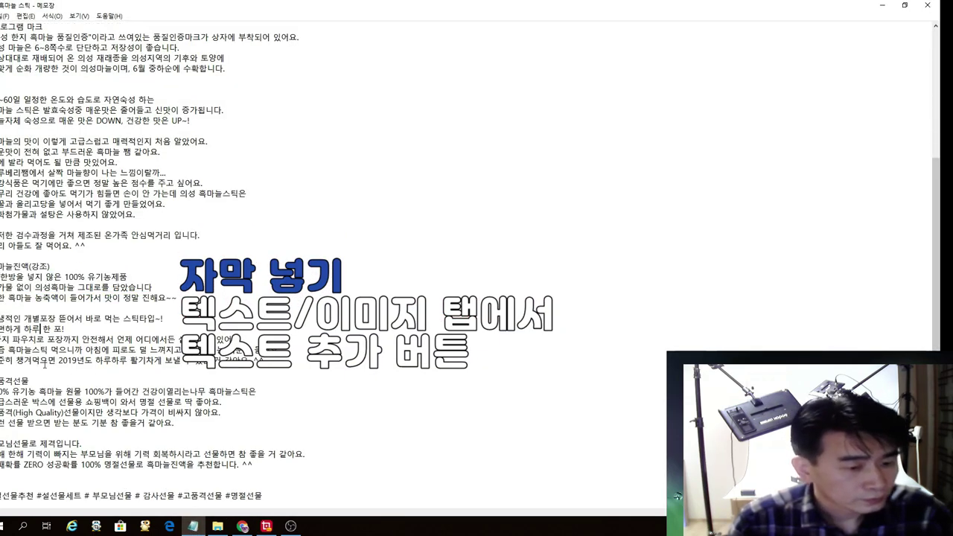
scroll(45, 364, "down", 1)
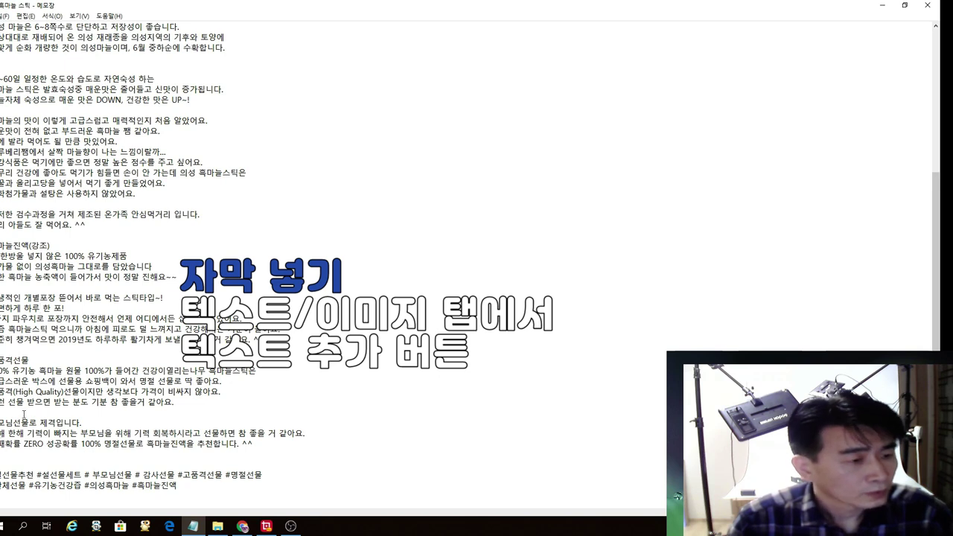
scroll(23, 421, "up", 1)
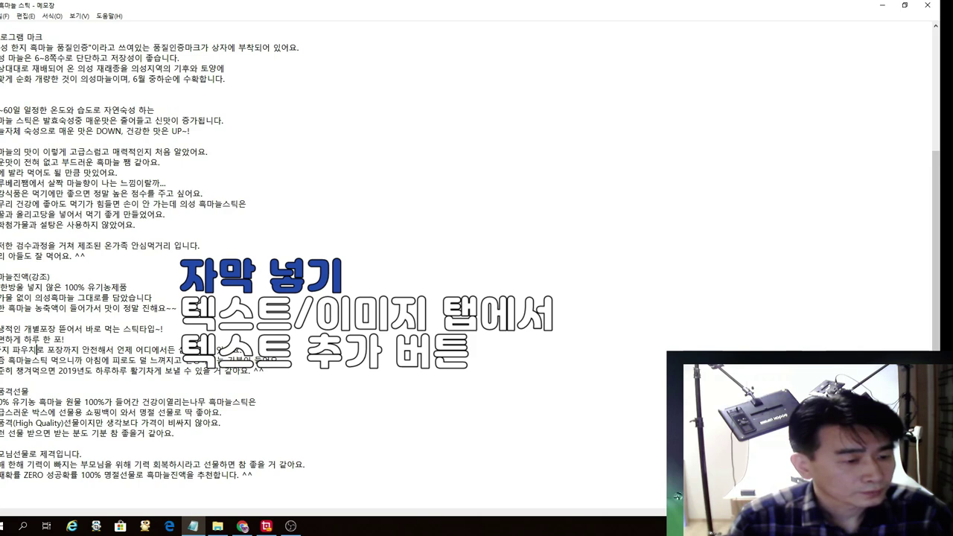
left_click_drag(2, 329, 66, 339)
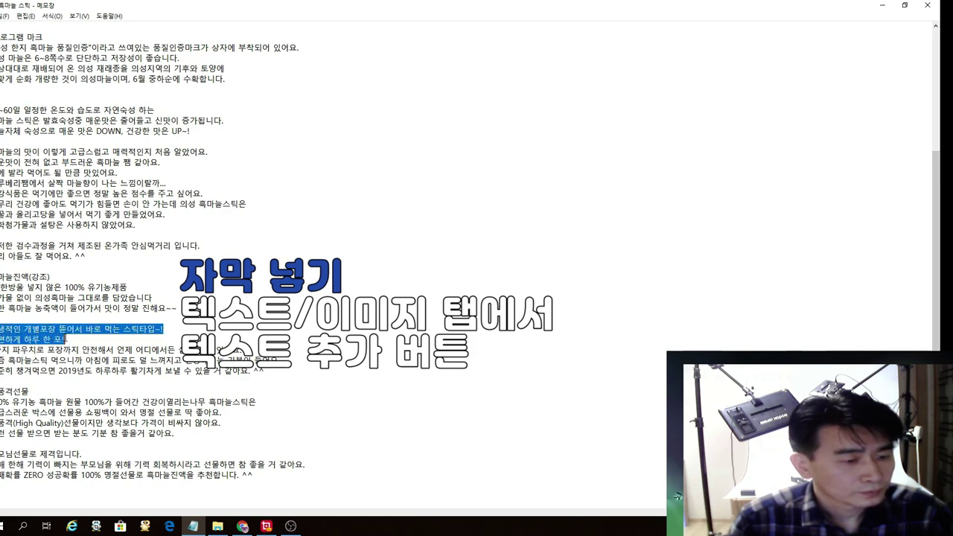
left_click(266, 526)
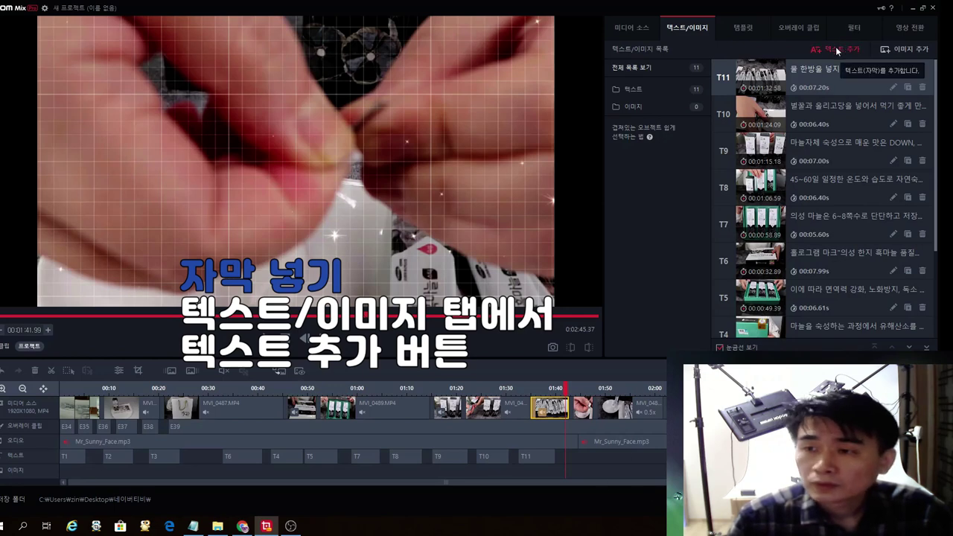
left_click(849, 43)
type("위생적인 개별포장 뜯어서 바로 먹는 스틱타입~! 간편하게 하루 한 포!")
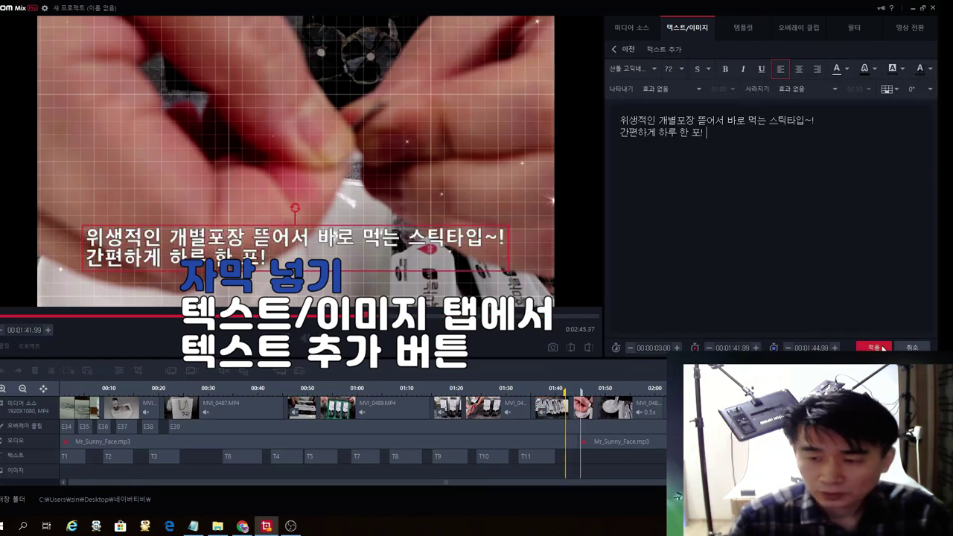
left_click(873, 347)
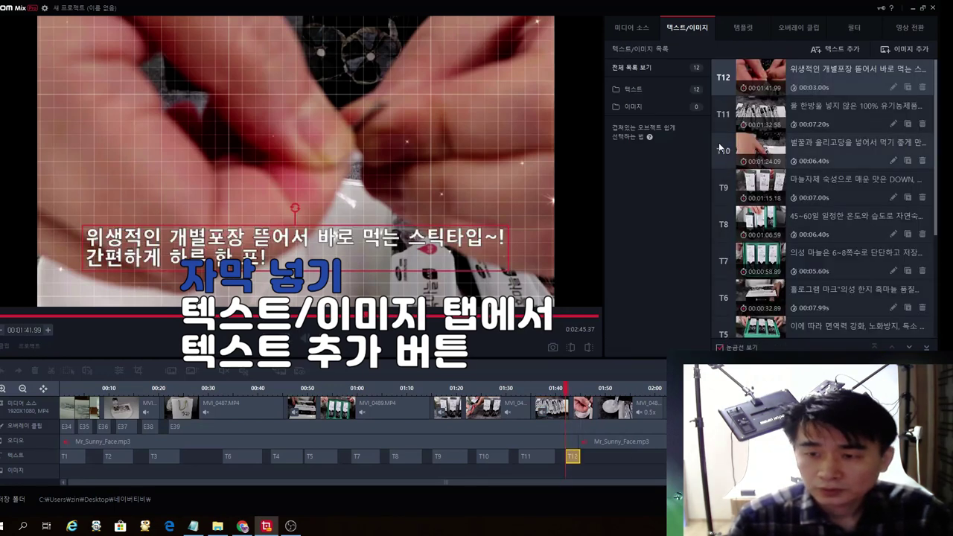
Step: Reopen the "위생적인 개별포장" caption, set its whole text to netmarble Bold, and apply the change
double_click(574, 457)
key("ctrl+a")
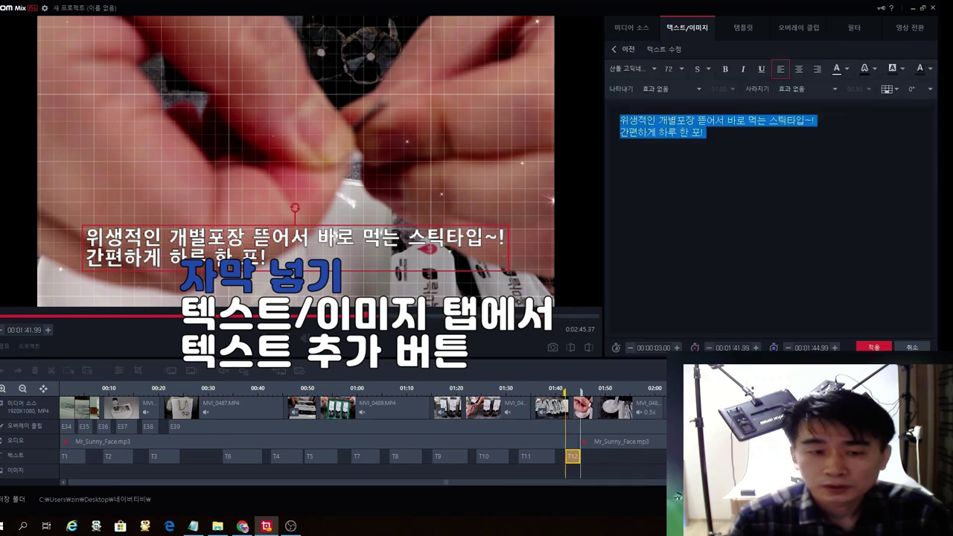
left_click(653, 69)
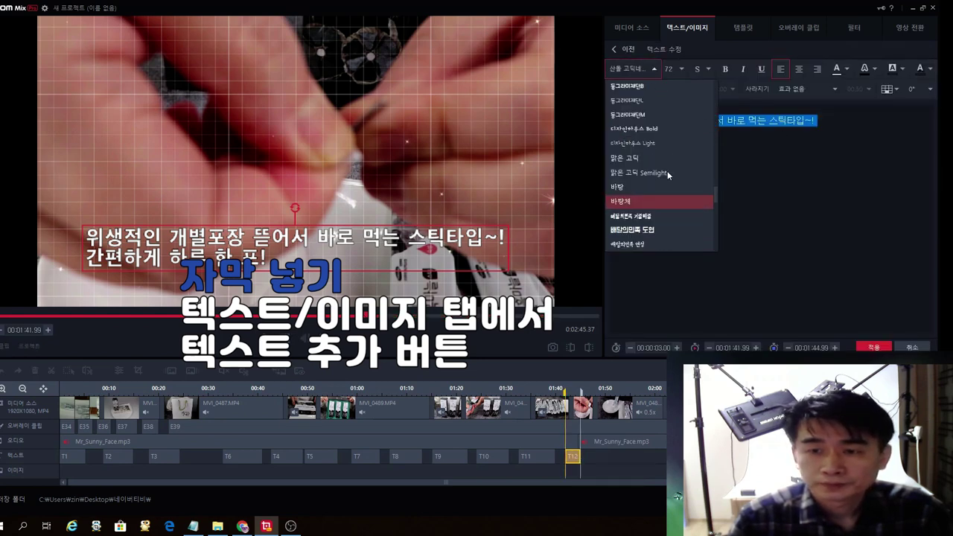
scroll(667, 170, "up", 10)
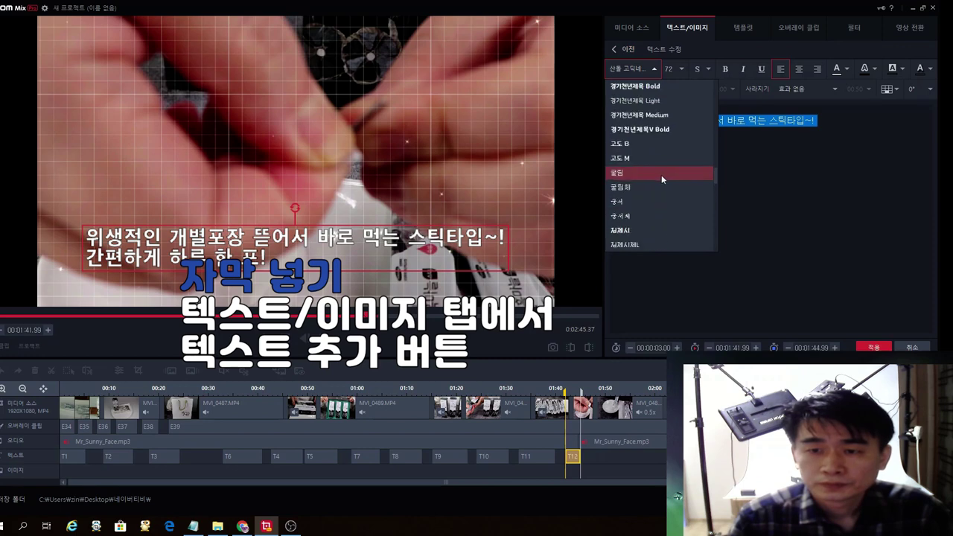
scroll(655, 149, "up", 1)
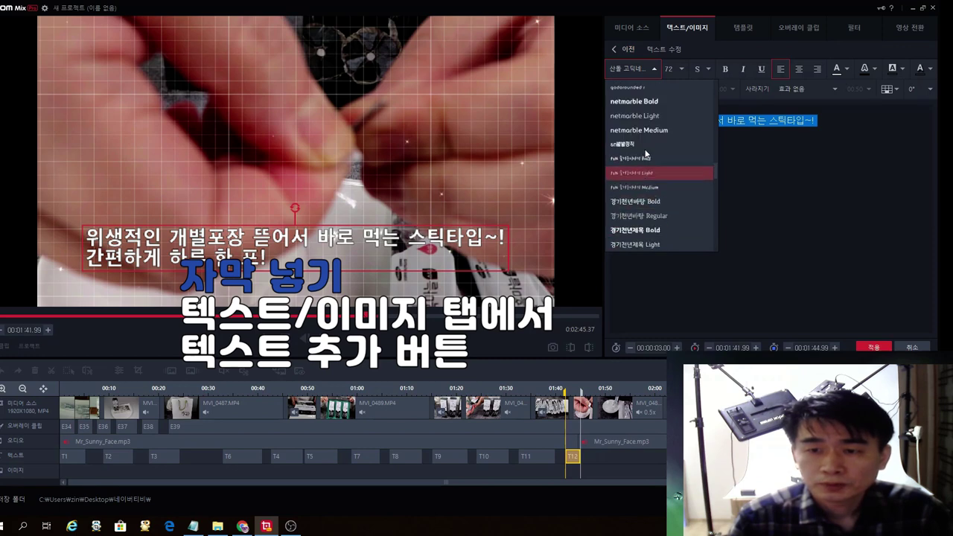
left_click(642, 104)
left_click(873, 347)
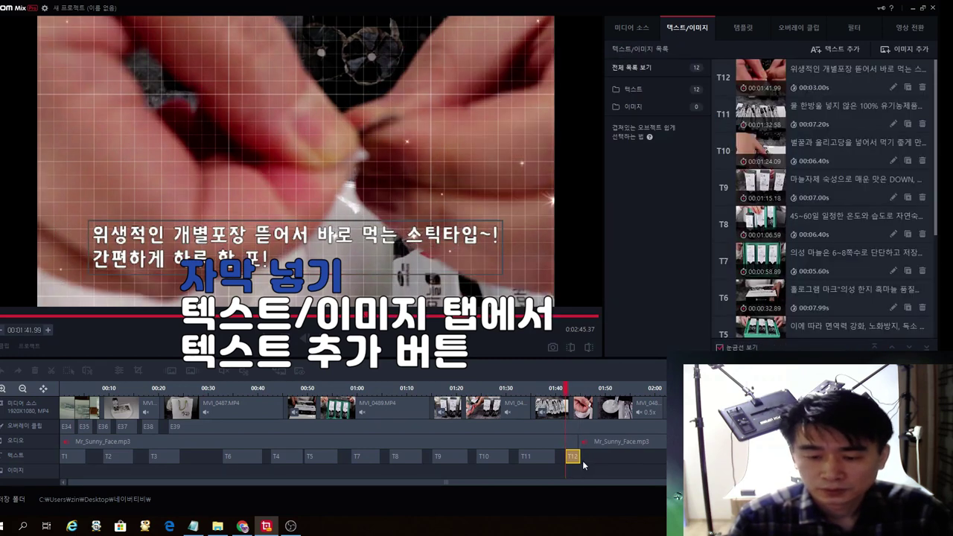
Step: Extend the "위생적인 개별포장" caption's duration to 7.20 seconds and review the neighbouring script lines in Notepad
left_click_drag(580, 456, 601, 459)
left_click(614, 469)
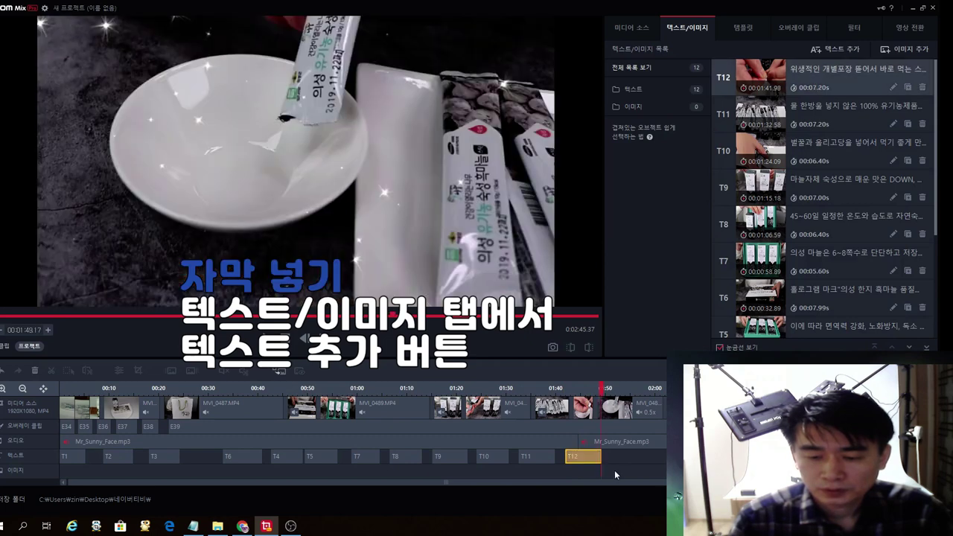
left_click(192, 526)
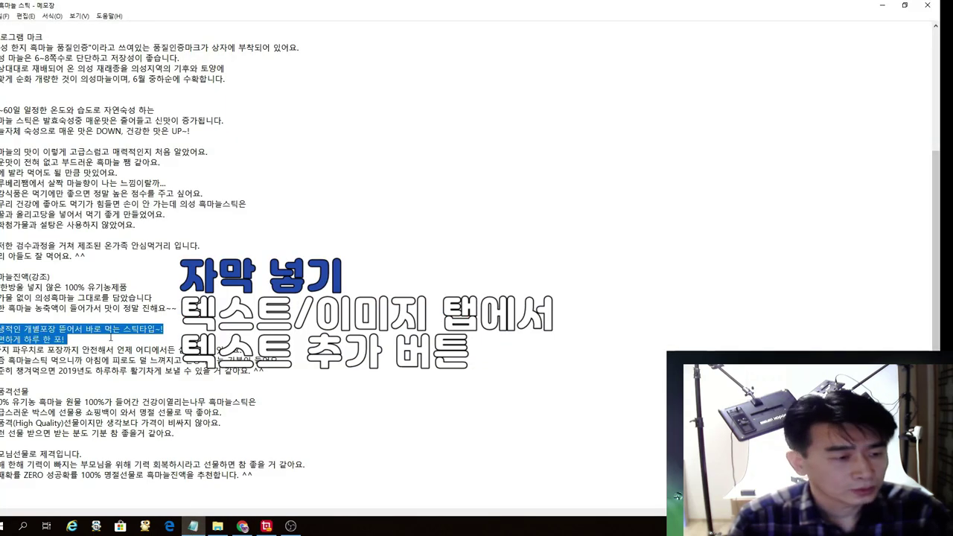
left_click(79, 307)
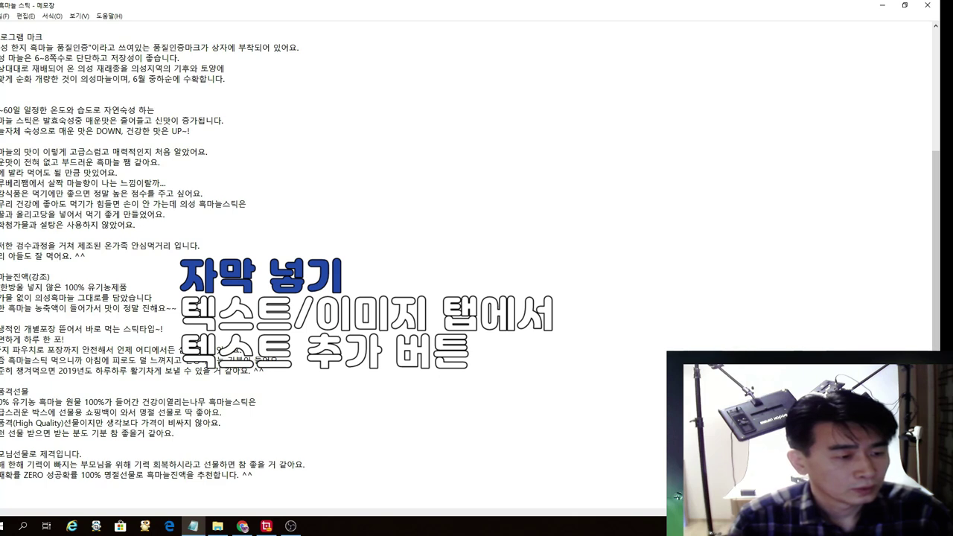
left_click_drag(1, 286, 162, 301)
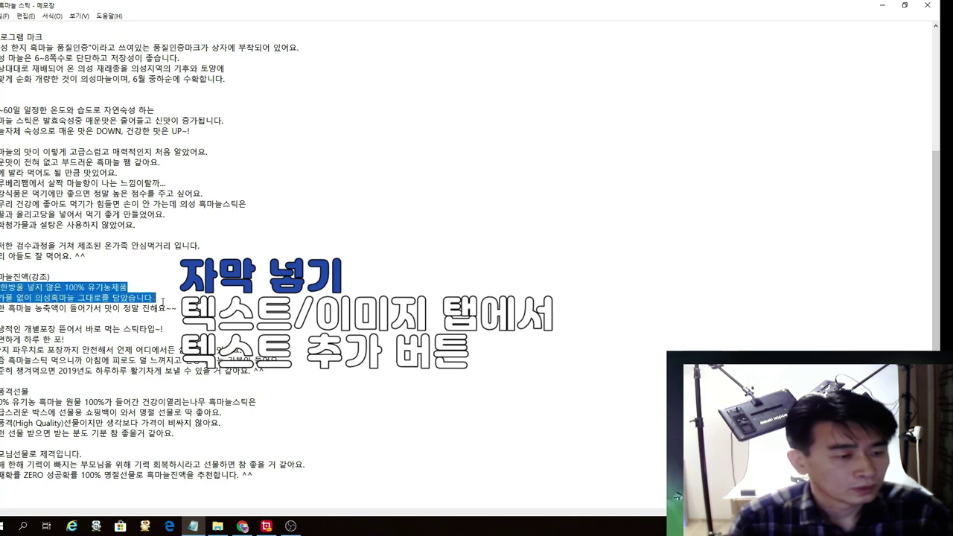
left_click(108, 316)
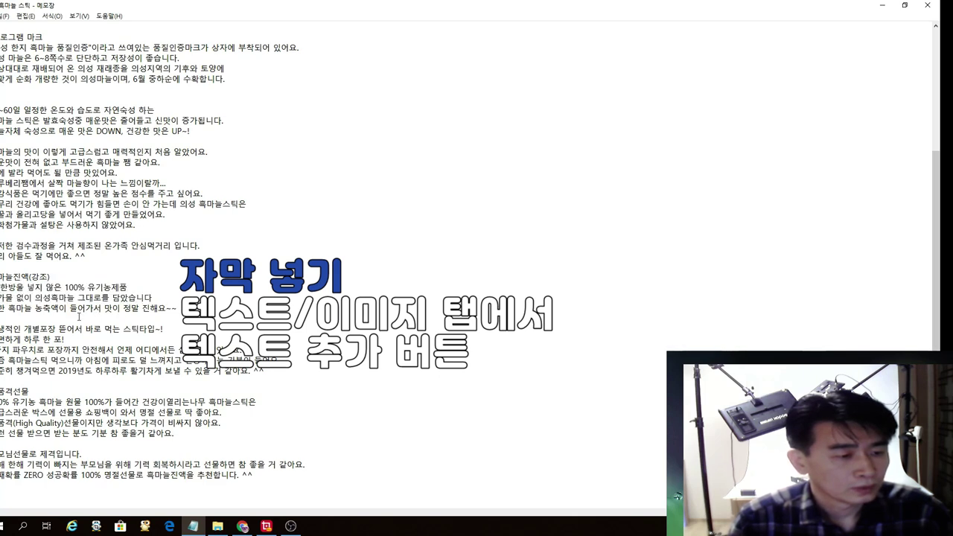
left_click(265, 526)
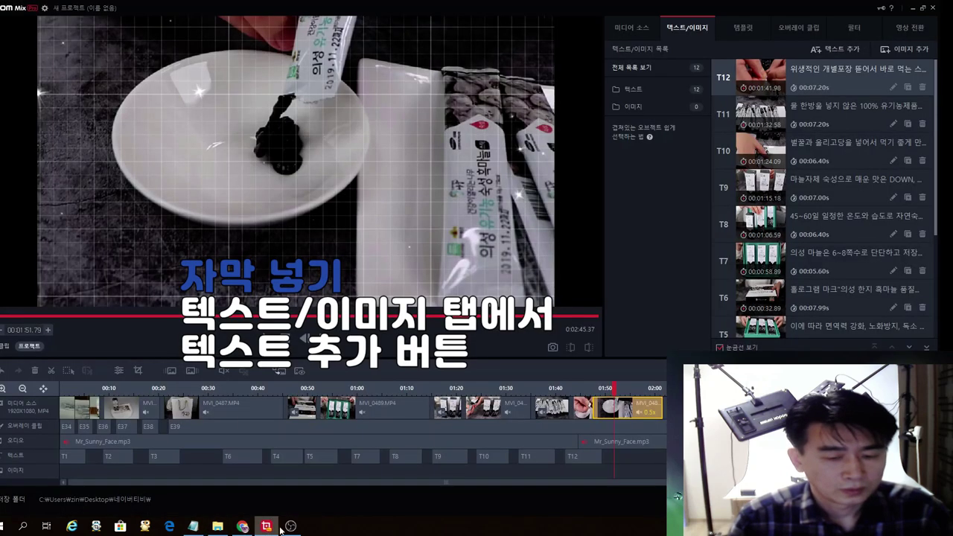
Step: Spread the last three captions along the timeline: T12 to 2:28.68, T11 to 2:14.99 and T10 to 2:01.09
left_click(589, 458)
key("Delete")
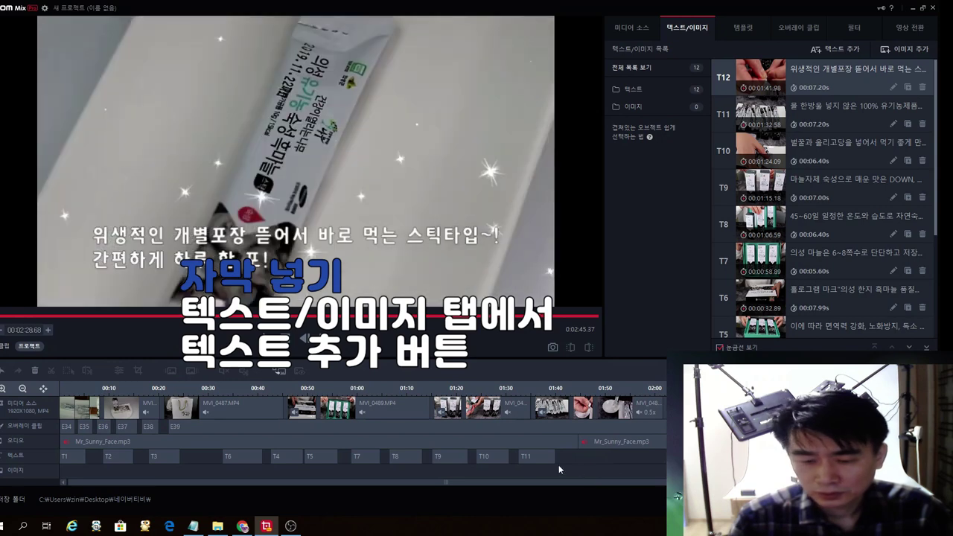
left_click_drag(660, 465, 660, 465)
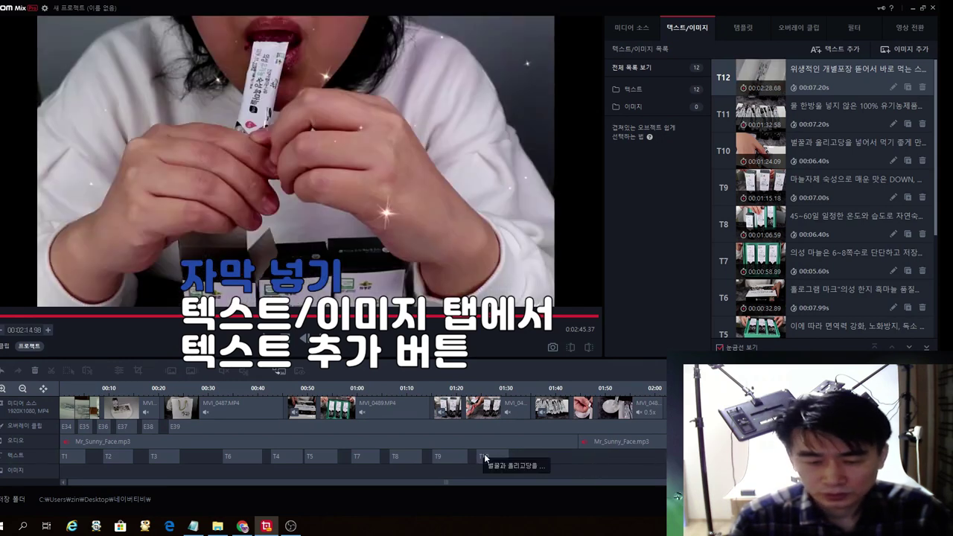
left_click_drag(493, 456, 659, 464)
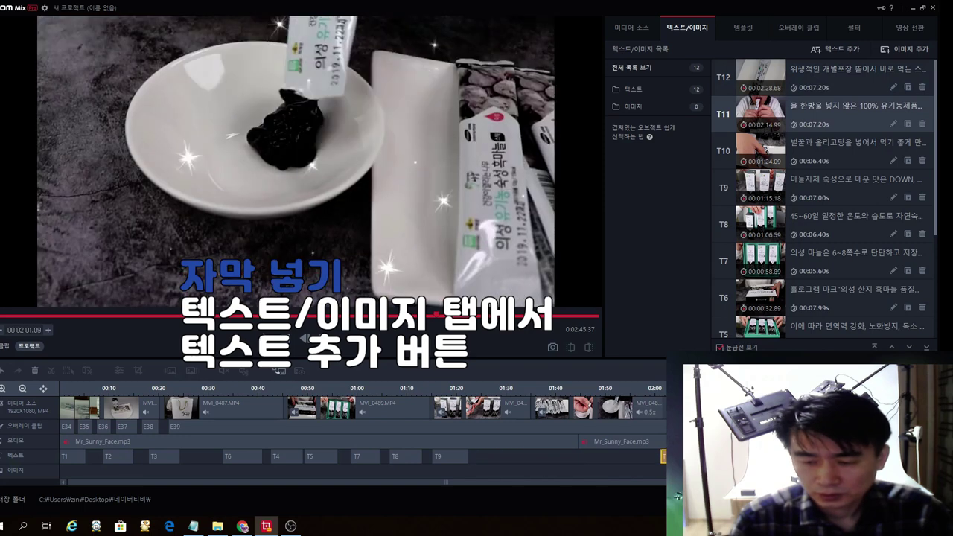
Step: Shift the earlier captions on the timeline: T9 to 1:43.69, T8 to 1:28.19, T7 to 1:13.69, T5 to 0:56.79 and T4 to 0:49.39
left_click_drag(453, 459, 592, 467)
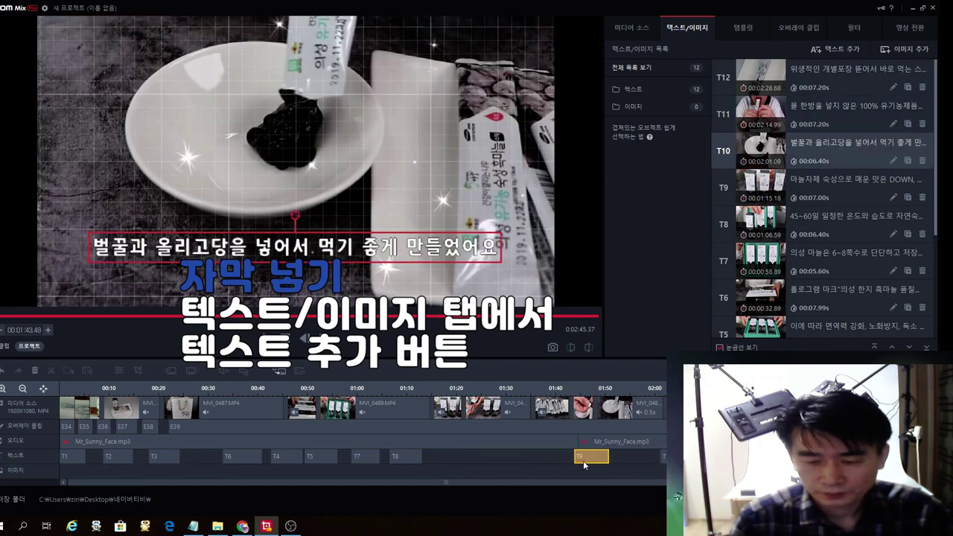
left_click_drag(404, 457, 514, 466)
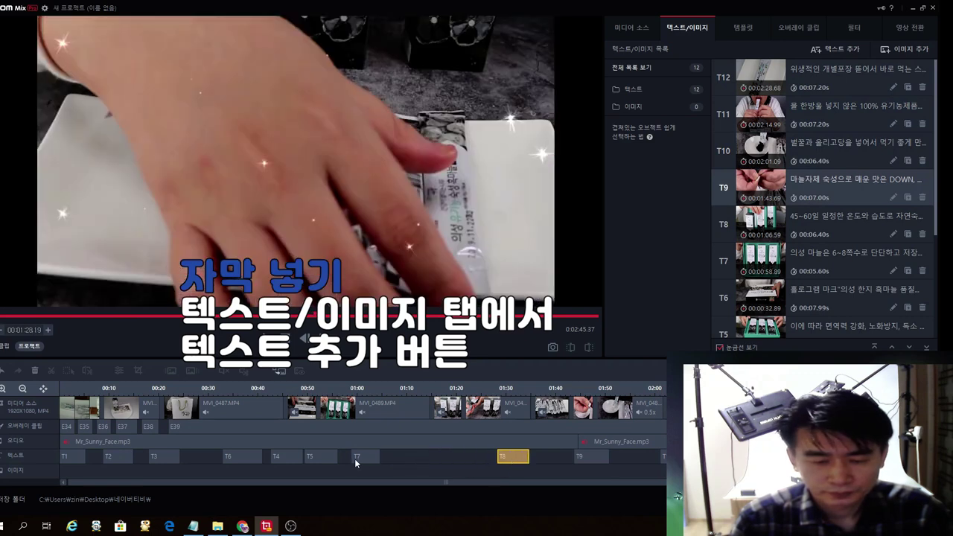
left_click_drag(365, 455, 438, 463)
left_click_drag(325, 457, 357, 460)
left_click_drag(298, 456, 330, 460)
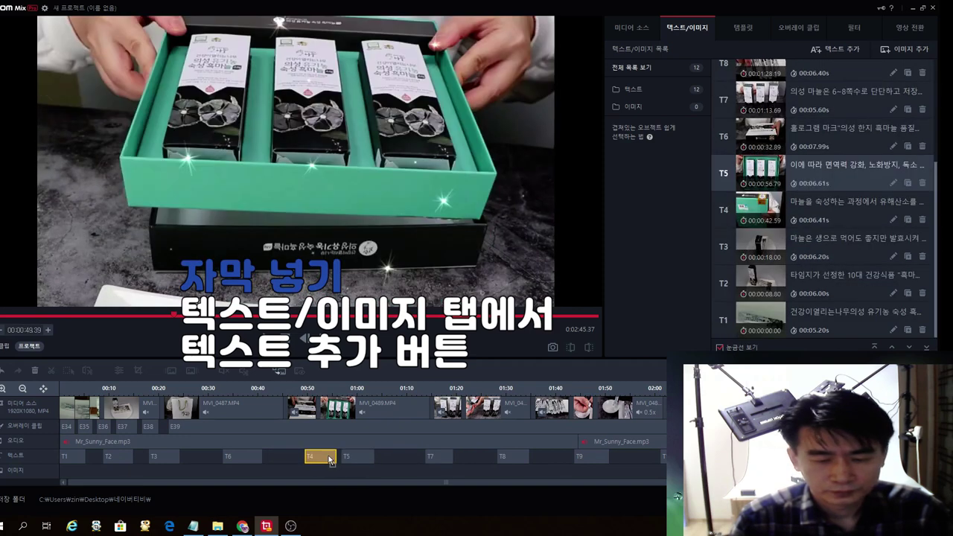
Step: Copy the lines "건강이열리는나무" and "의성 유기농 숙성 흑마늘 스틱" from the Notepad script into a new caption at 2:37.88
left_click(305, 459)
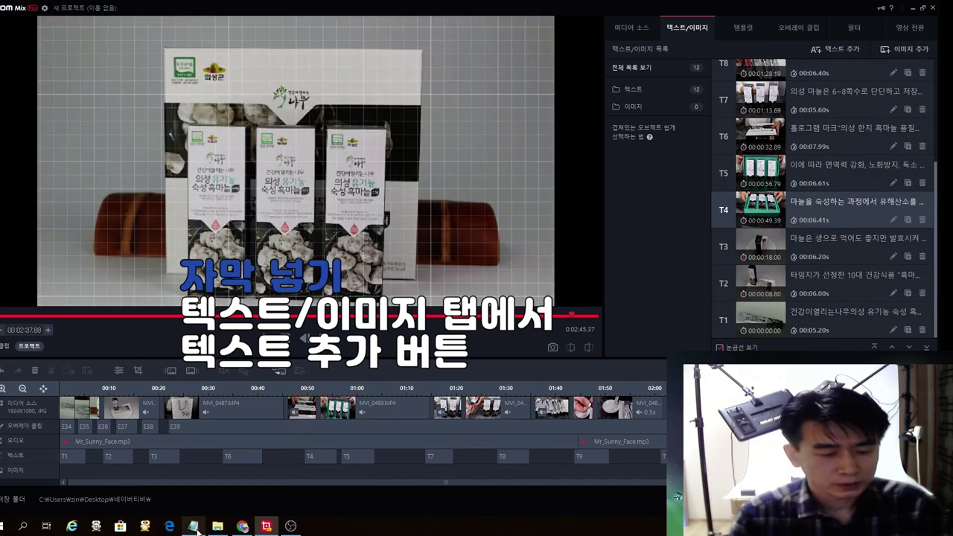
left_click(193, 526)
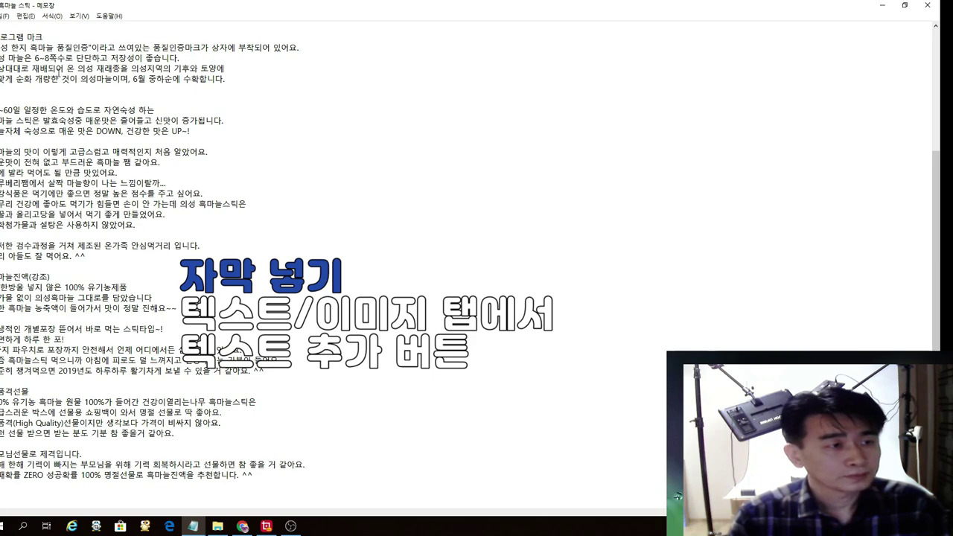
scroll(58, 73, "up", 6)
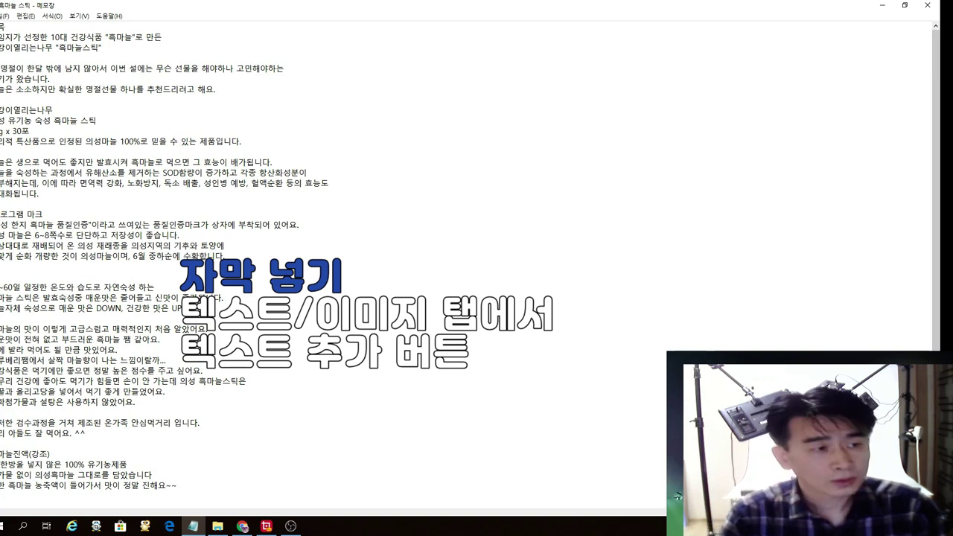
left_click_drag(1, 109, 99, 120)
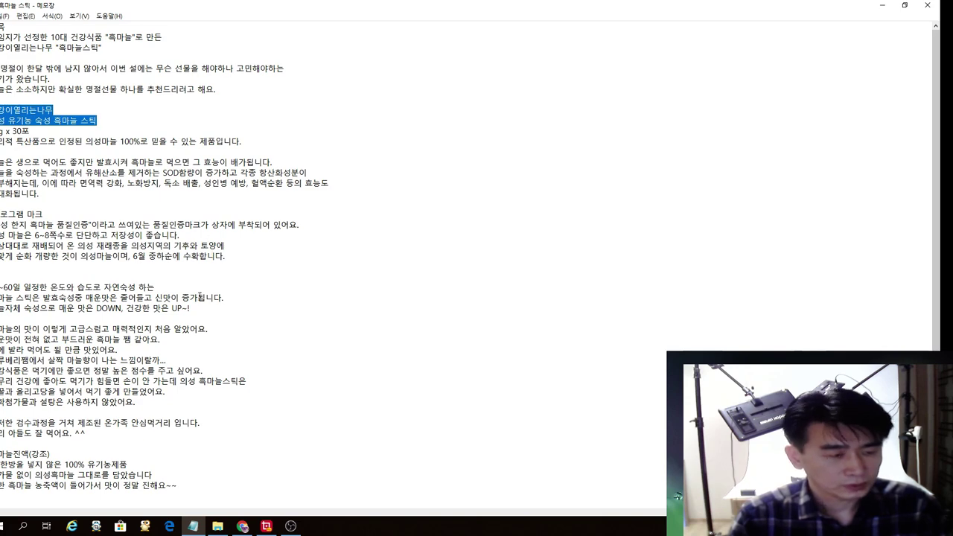
mouse_move(291, 526)
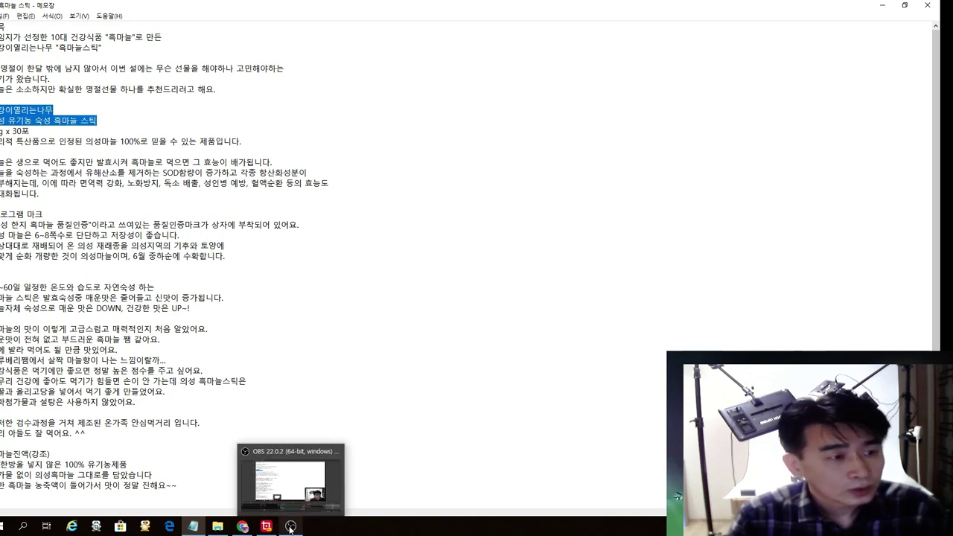
left_click(270, 527)
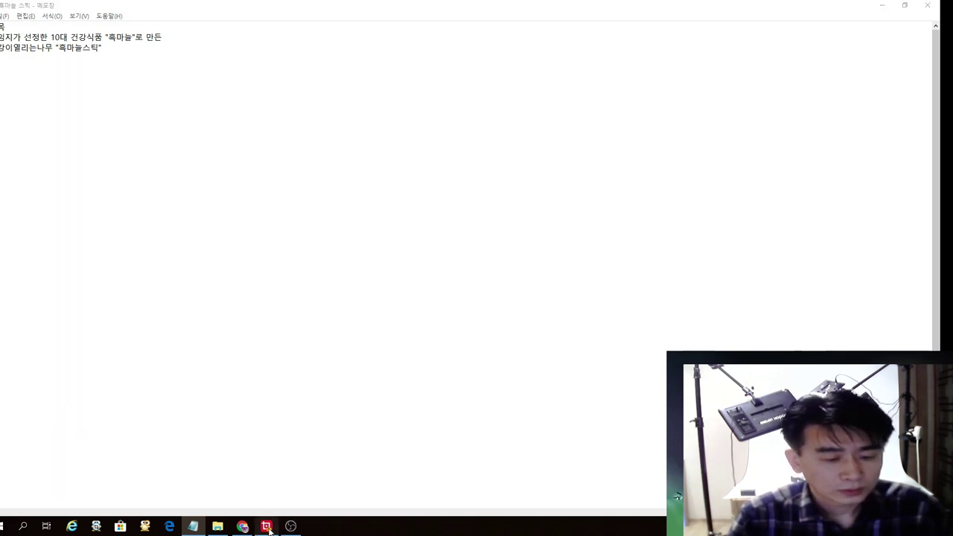
type("건강이열리는나무 의성 유기농 숙성 흑마늘 스틱")
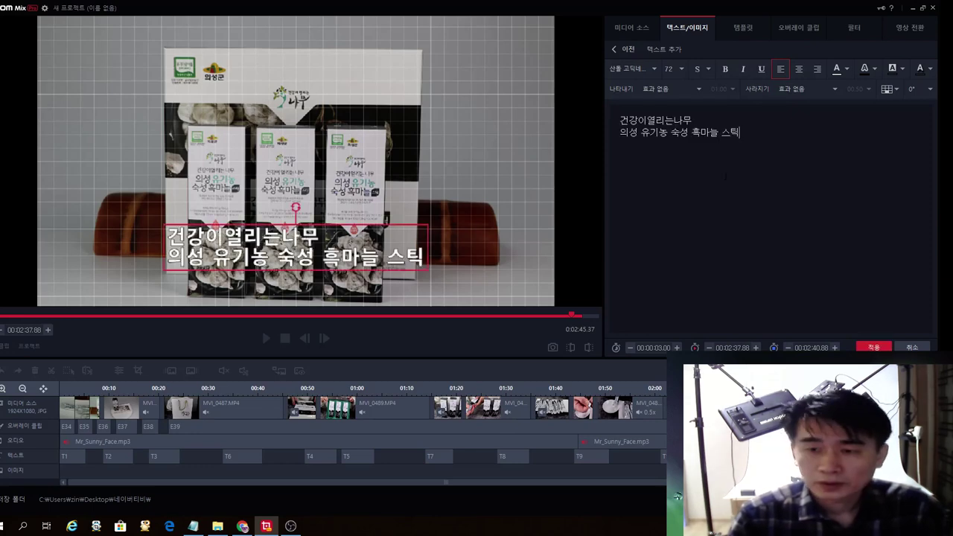
Step: Move the product name caption to the upper right of the video frame and set all its text to size 40
left_click_drag(338, 249, 461, 45)
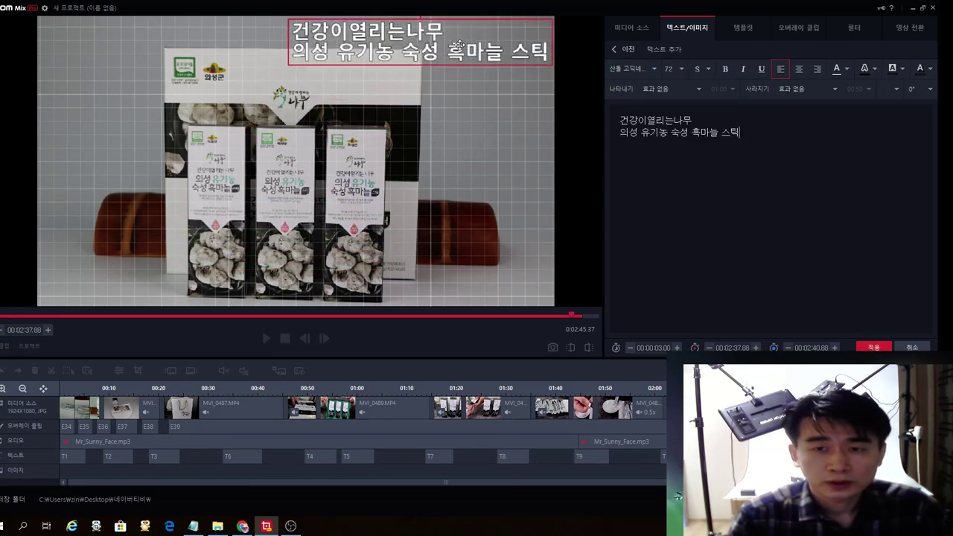
key("ctrl+a")
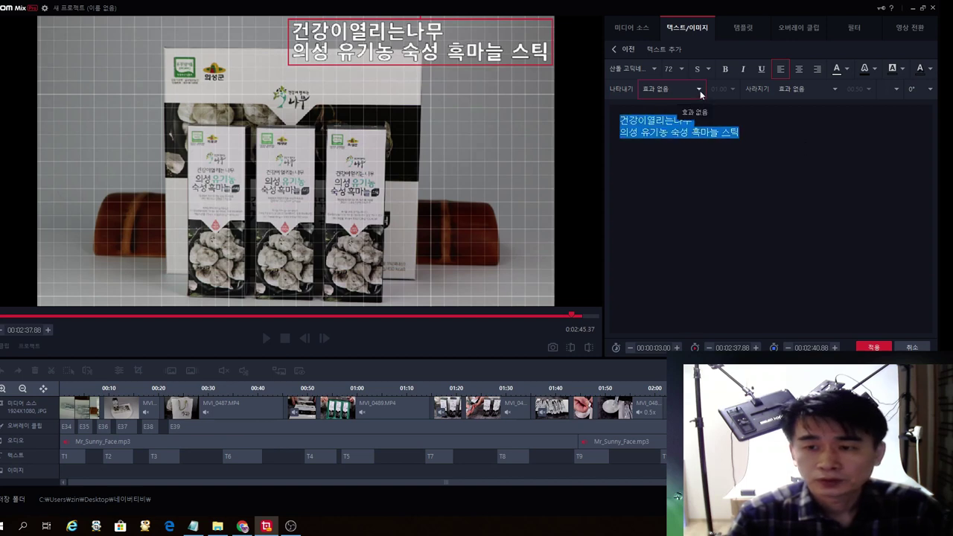
left_click(680, 69)
left_click(671, 115)
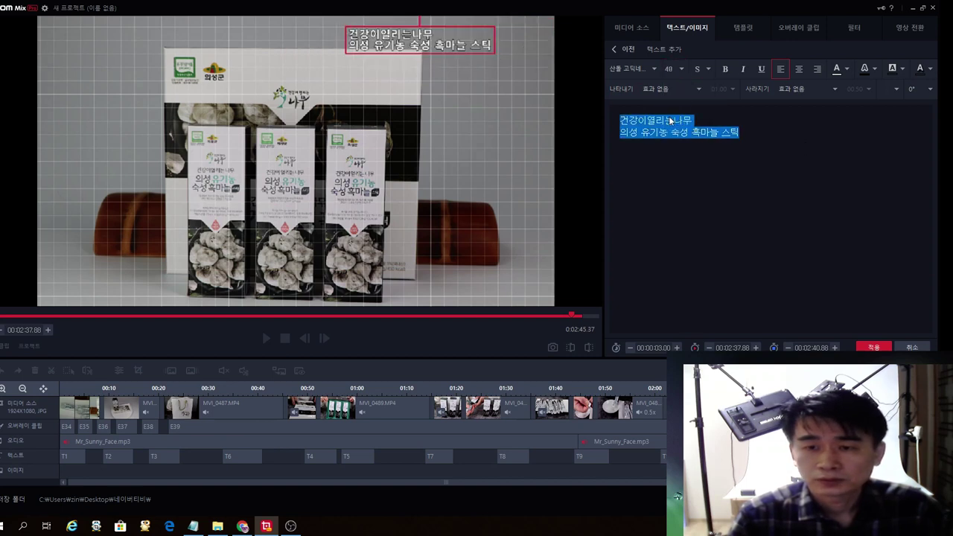
Step: Set the product name caption's font to 전주 완판본 각B and shift it closer to the right edge of the video frame
left_click(654, 69)
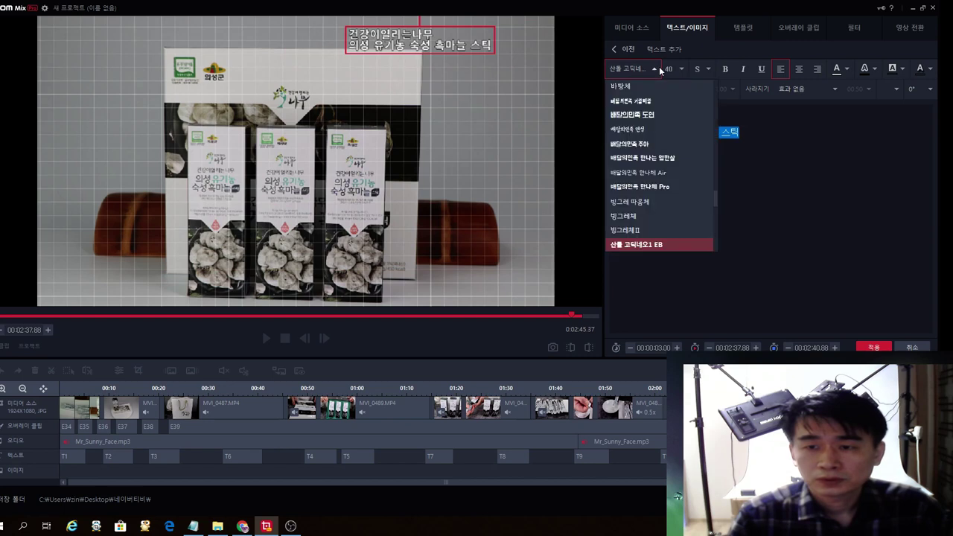
scroll(647, 211, "down", 10)
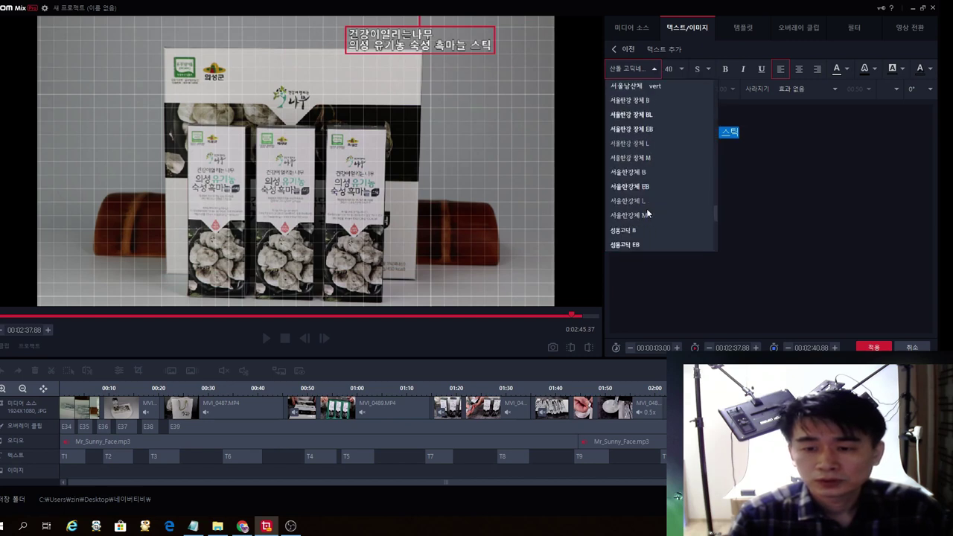
scroll(647, 213, "down", 10)
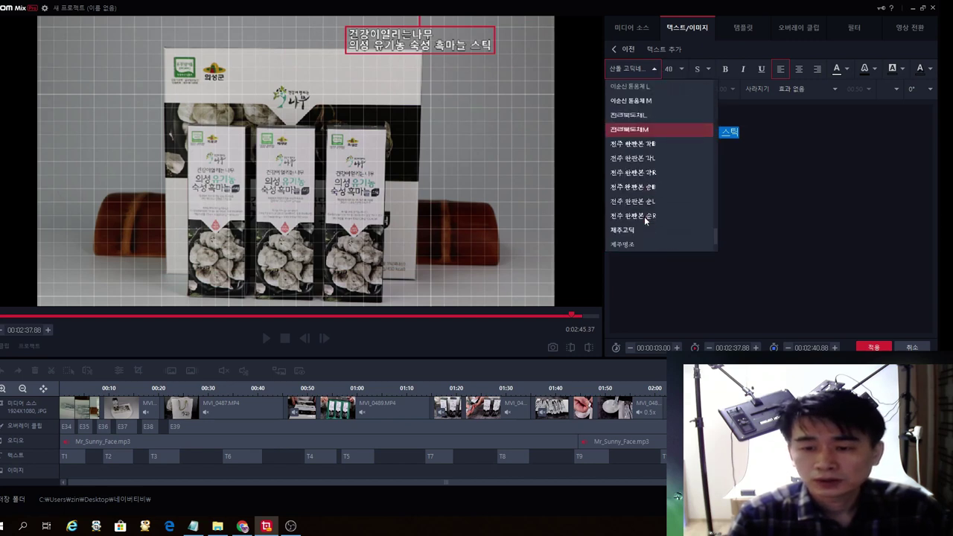
scroll(645, 216, "down", 2)
scroll(645, 216, "up", 5)
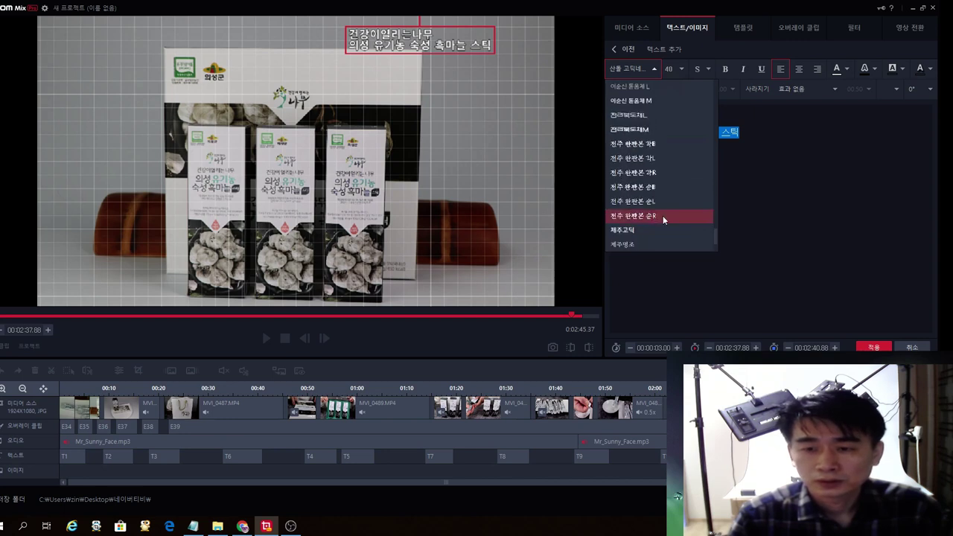
left_click(652, 140)
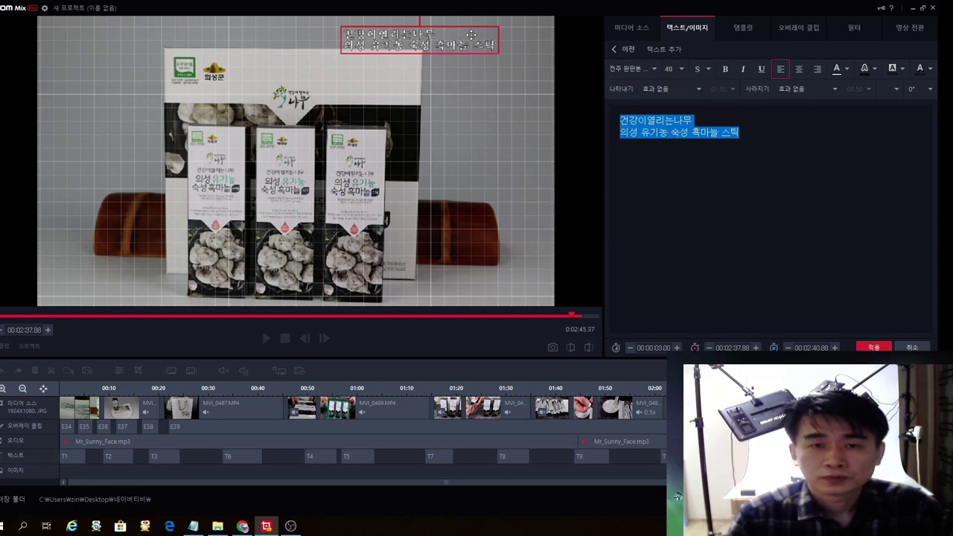
left_click_drag(464, 35, 512, 35)
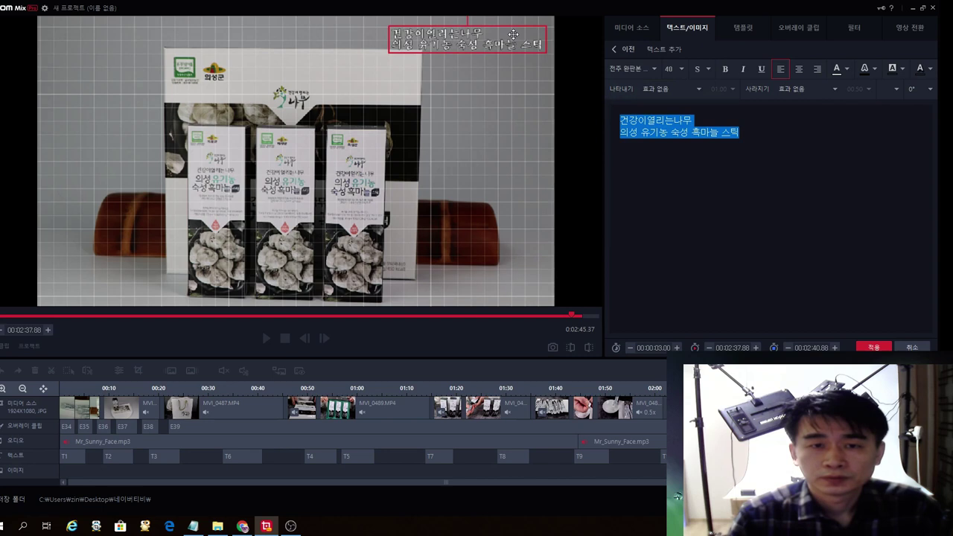
Step: Color only the word "유기농" in the caption's second line teal
left_click(665, 135)
left_click_drag(641, 133, 668, 133)
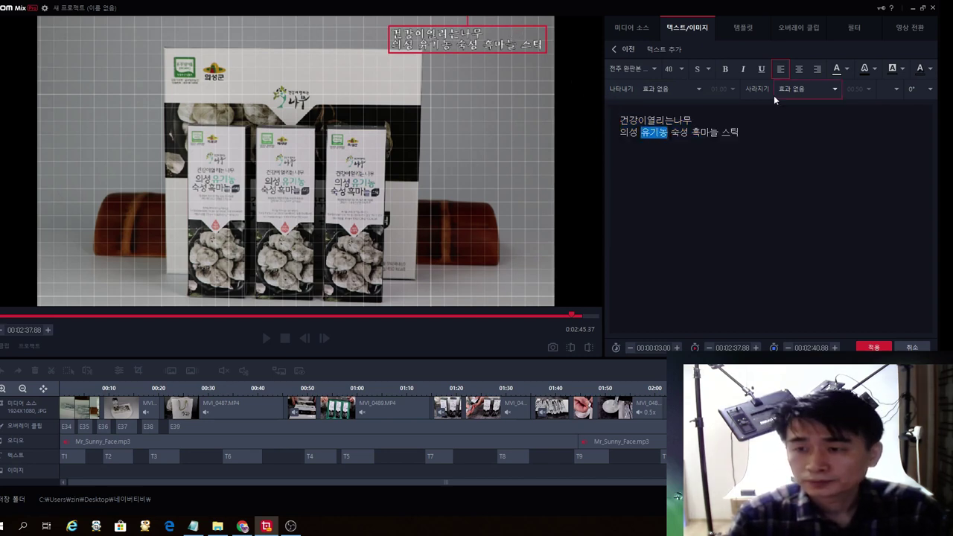
left_click(846, 71)
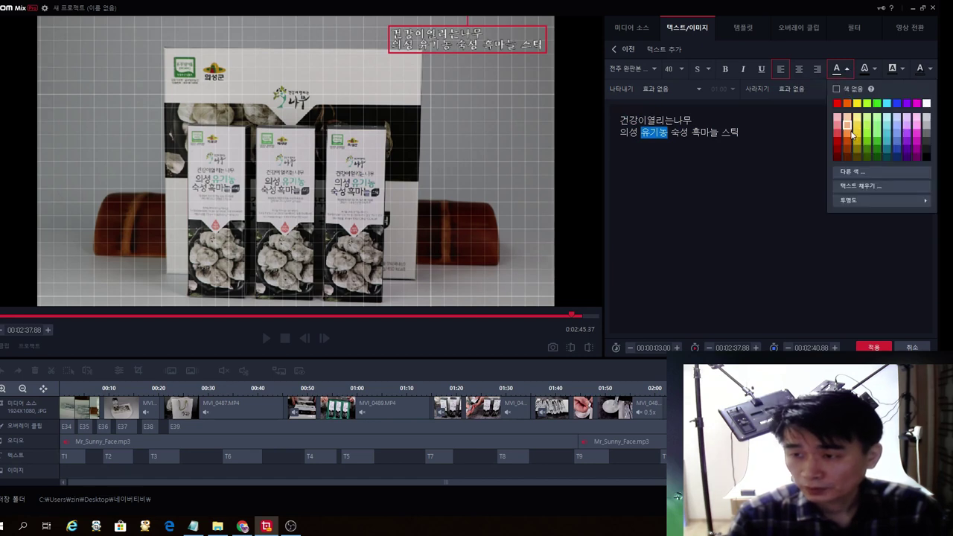
left_click(885, 136)
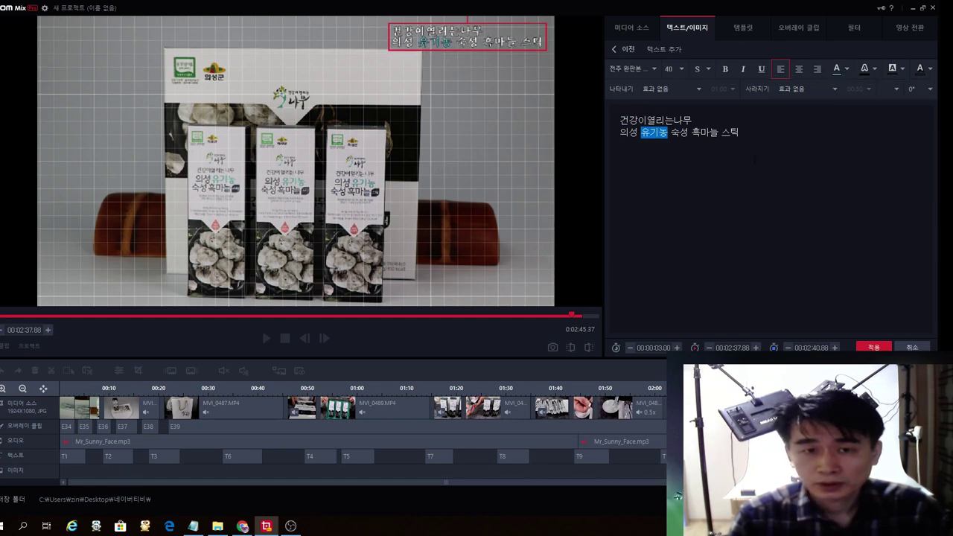
left_click(740, 163)
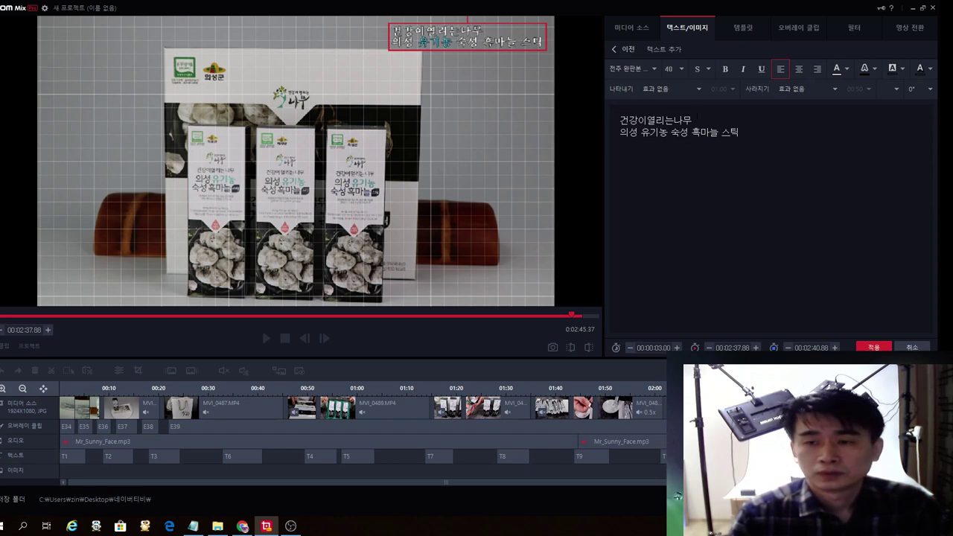
Step: Set the font of the caption's first line "건강이열리는나무" to 전라북도체M
left_click_drag(619, 120, 693, 120)
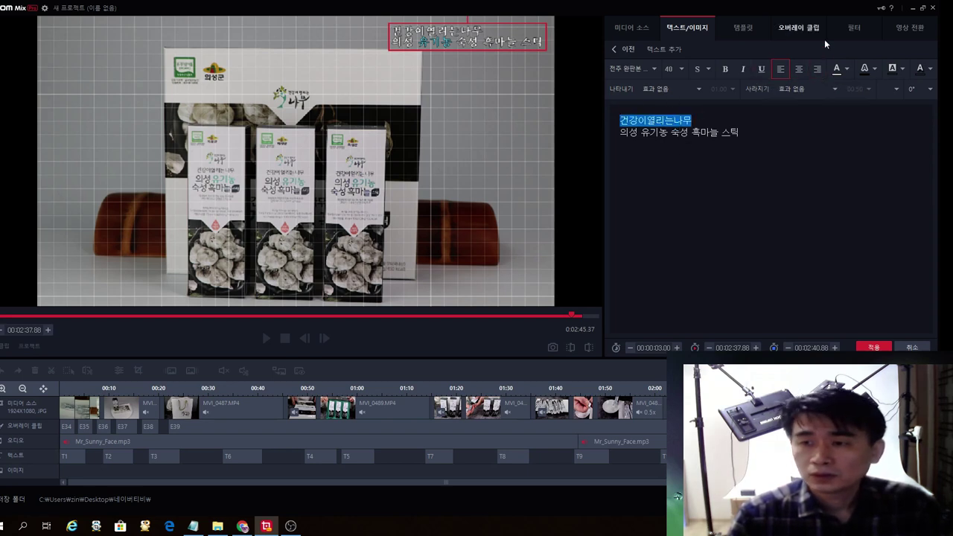
left_click(655, 66)
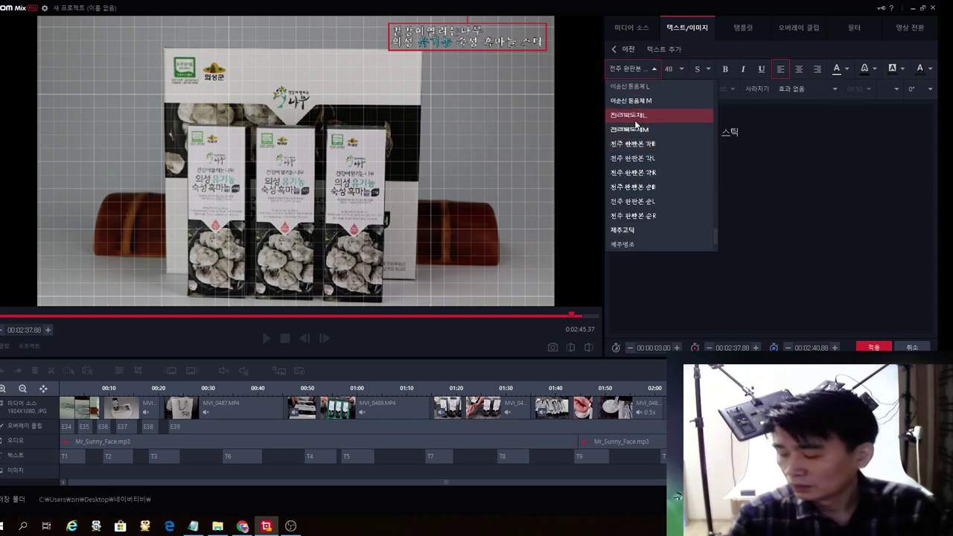
left_click(634, 129)
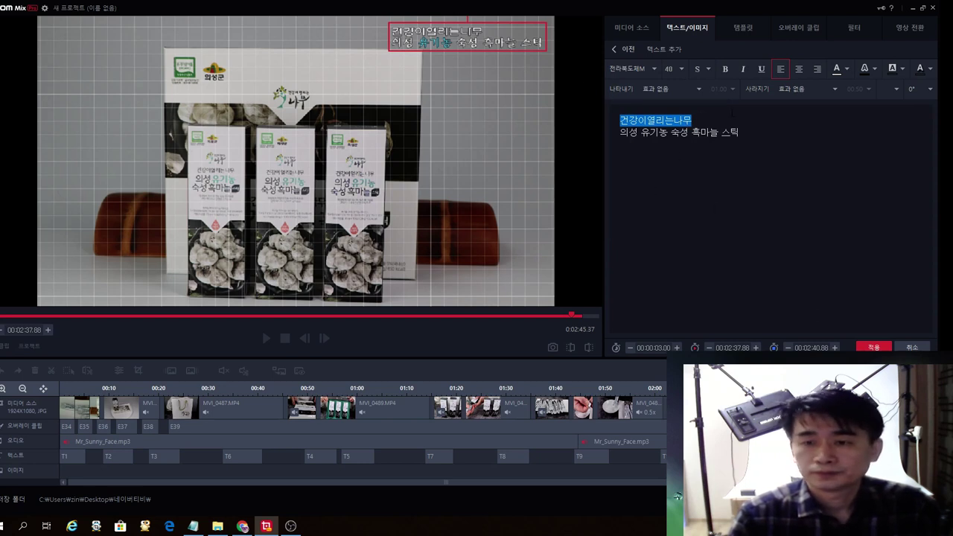
Step: Color the caption's first line "건강이열리는나무" orange and apply the caption edits
left_click(846, 69)
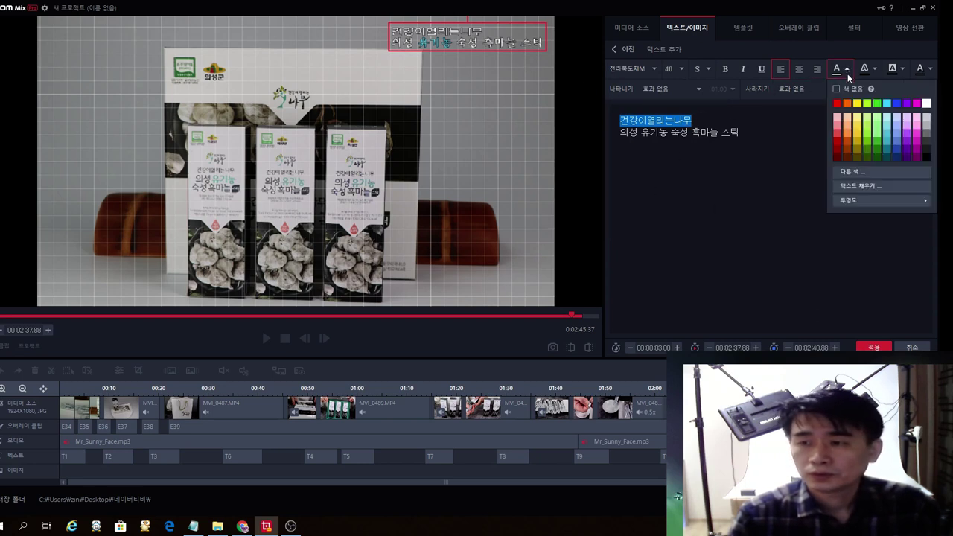
left_click(849, 127)
left_click(717, 132)
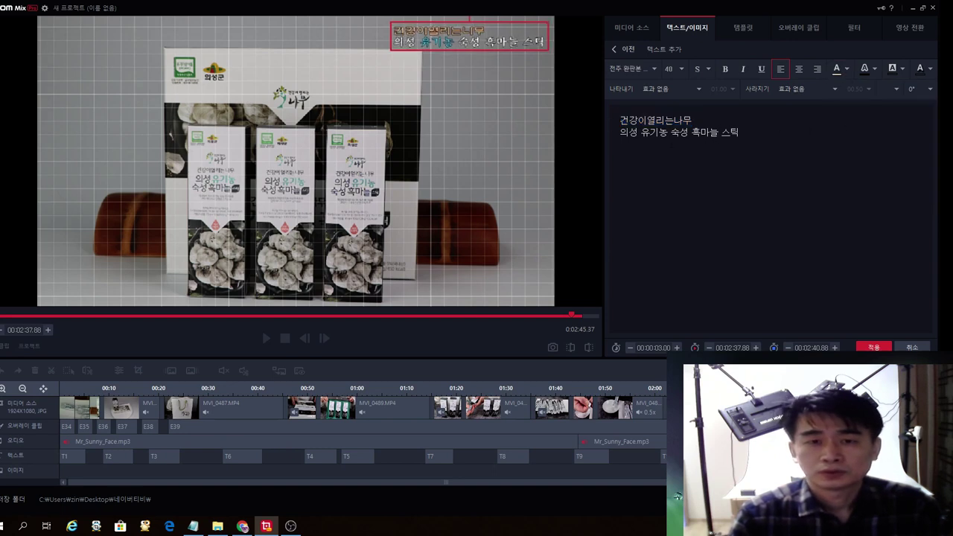
left_click(873, 347)
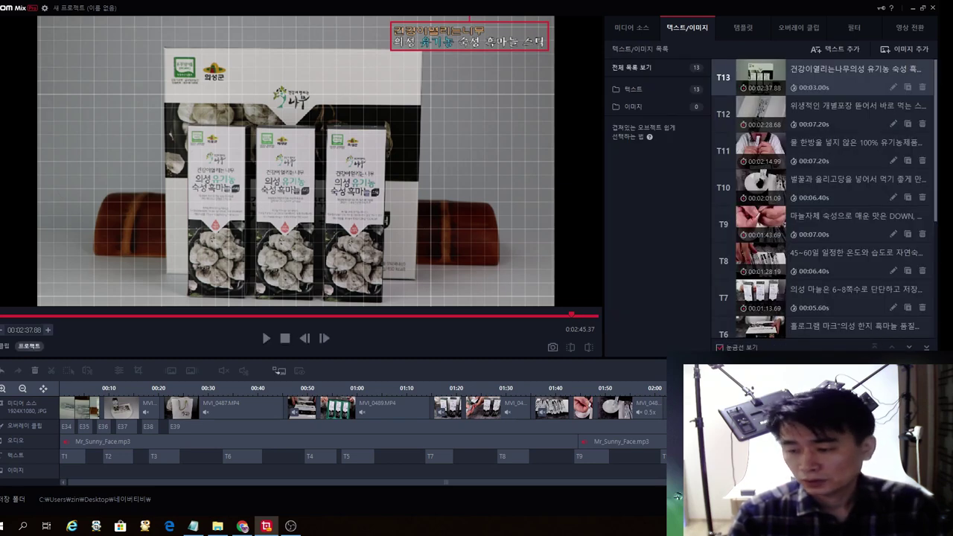
Step: Preview the closing shots and stretch the product name caption over the whole video, starting at 00:00:00.00 and lasting 02:45.00
key("space")
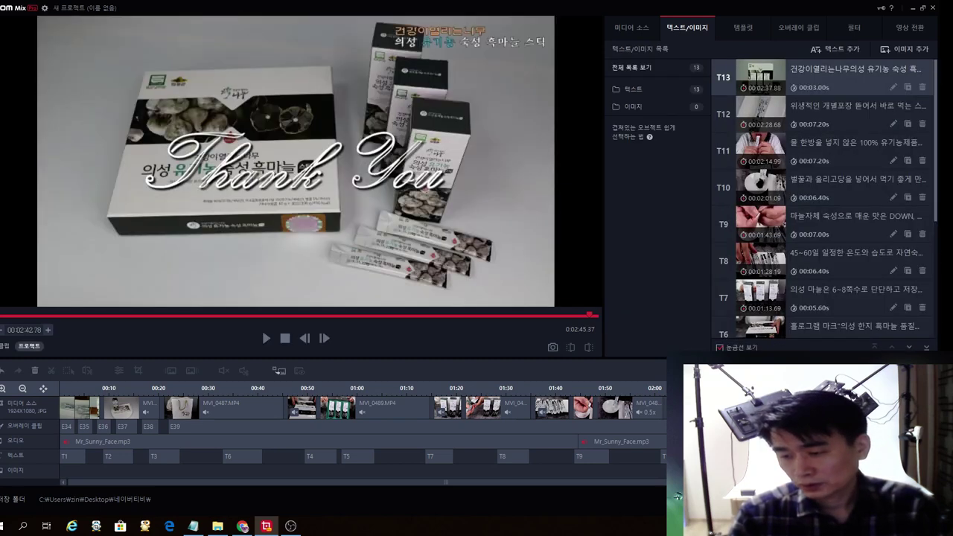
key("space")
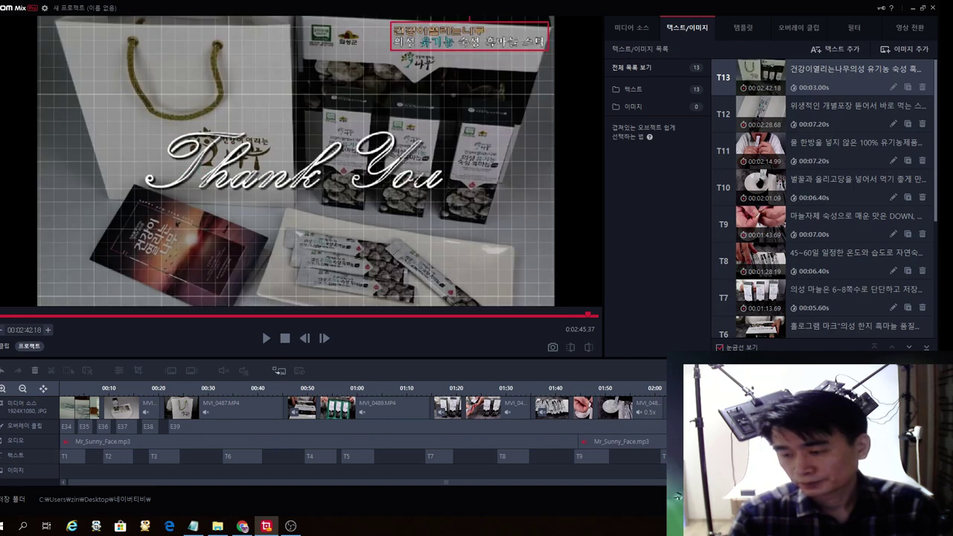
key("space")
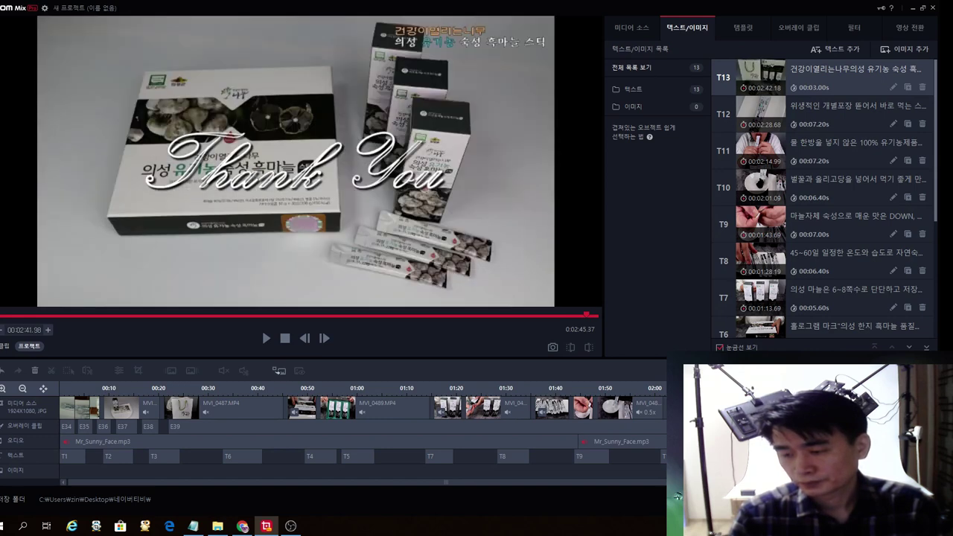
key("space")
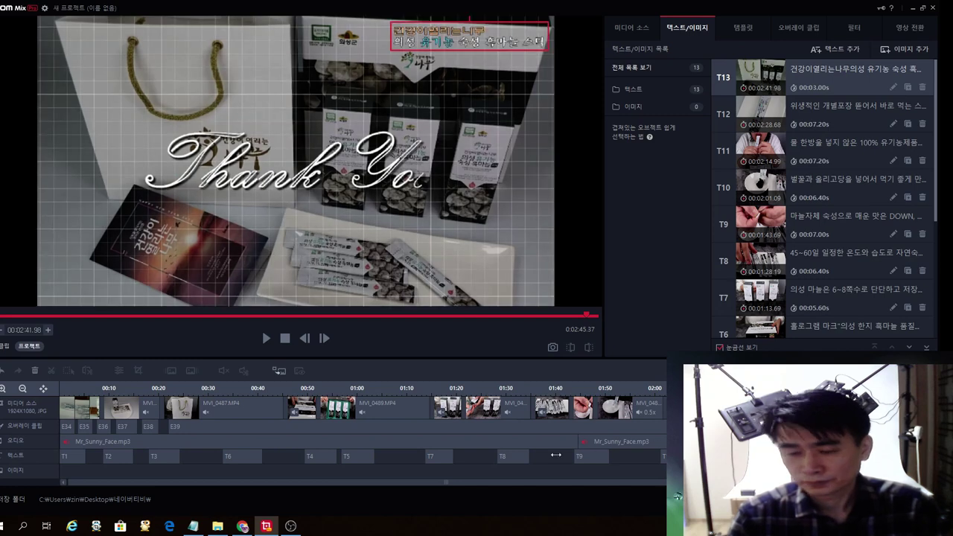
left_click_drag(62, 456, 64, 455)
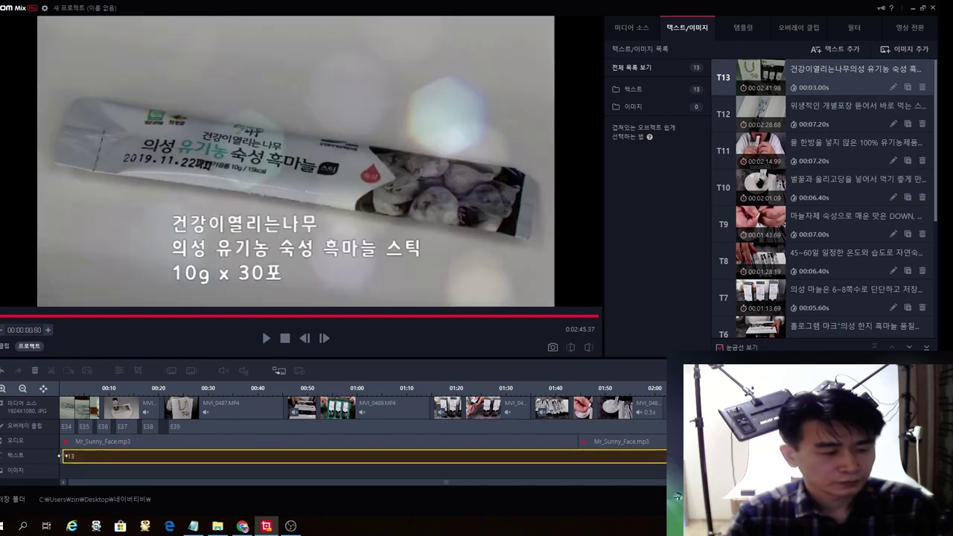
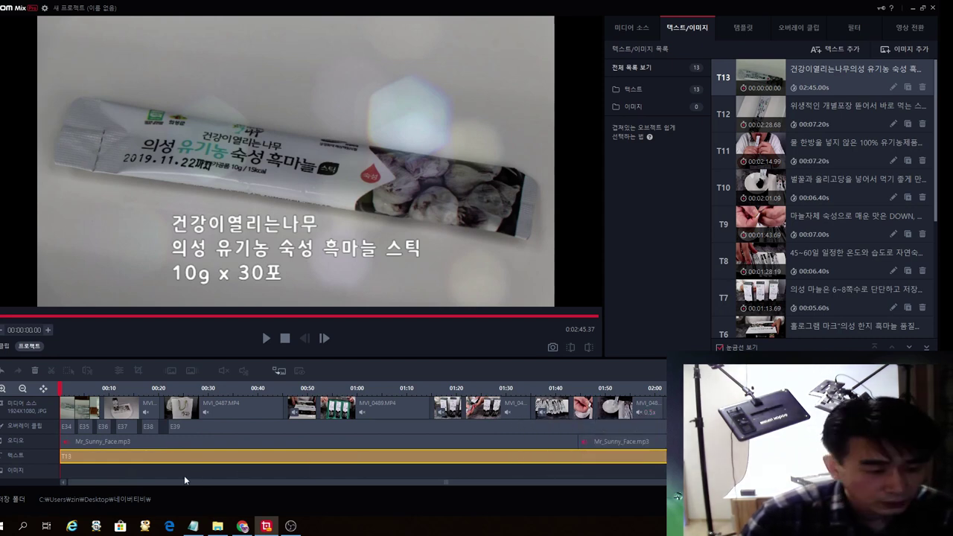
Step: Play the opening clips to check how the product name caption looks together with the first subtitles
left_click(71, 469)
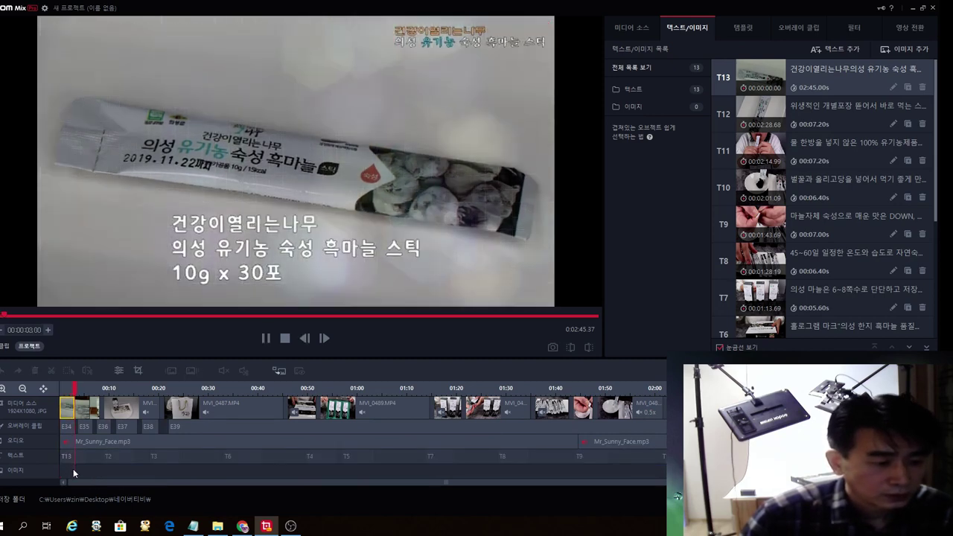
key("space")
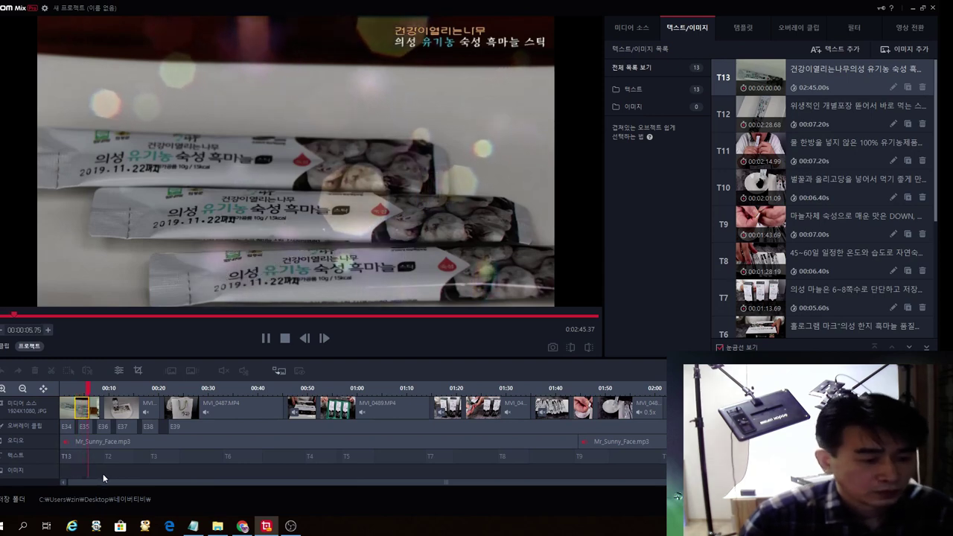
key("space")
key("space")
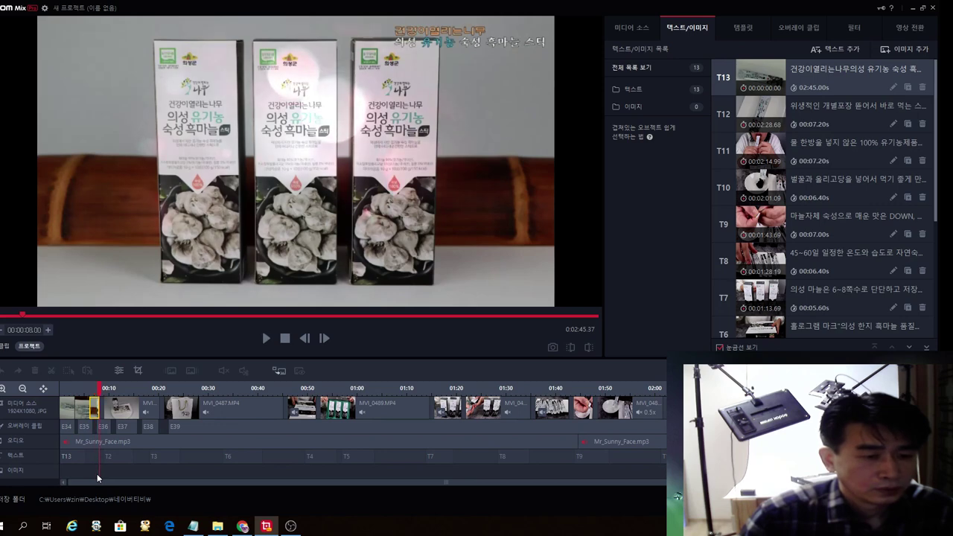
key("space")
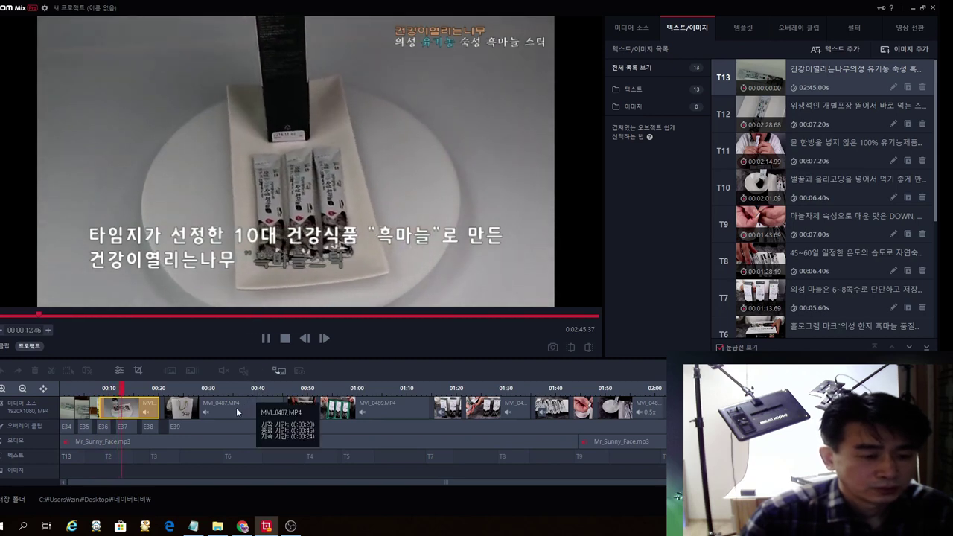
key("space")
Step: Spot-check the product name caption against the subtitles at several points through the rest of the timeline
left_click(161, 474)
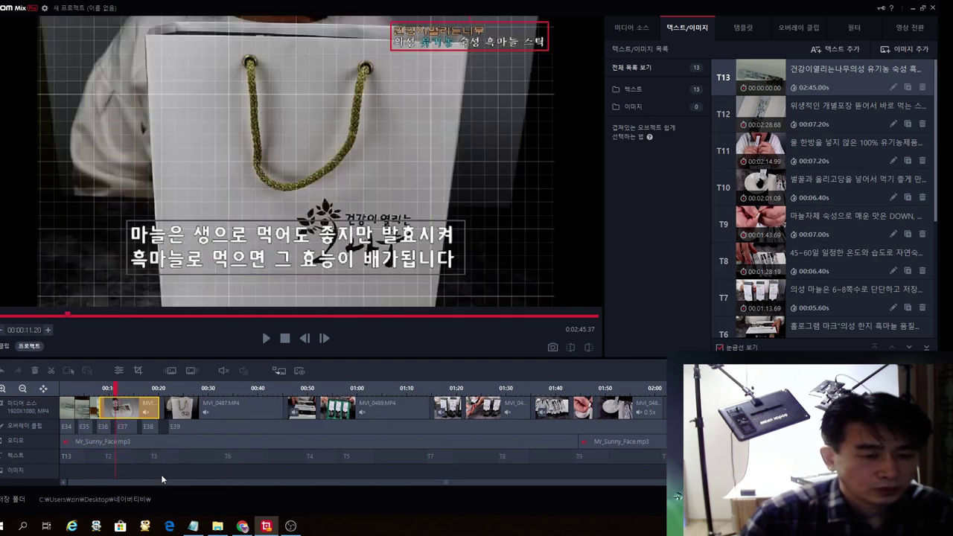
left_click(241, 472)
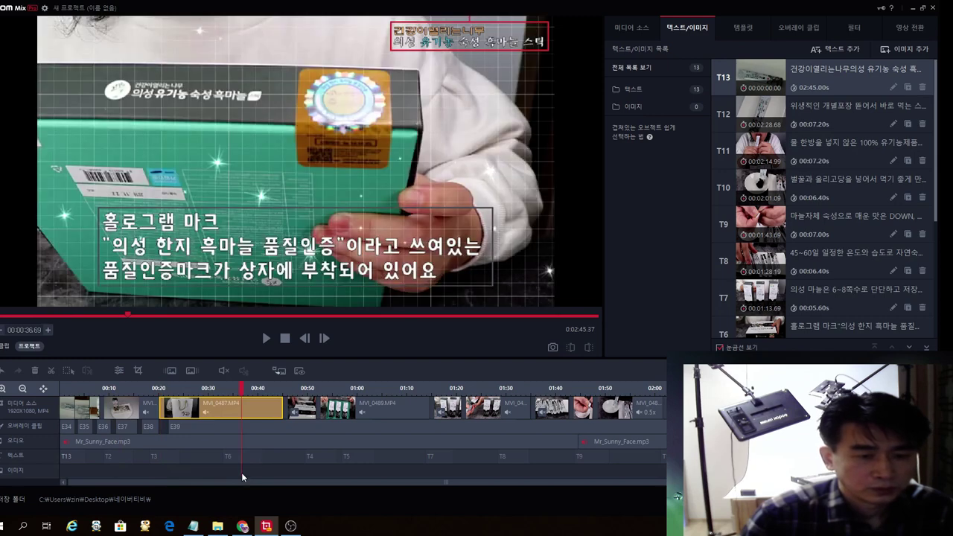
left_click(323, 474)
left_click(354, 472)
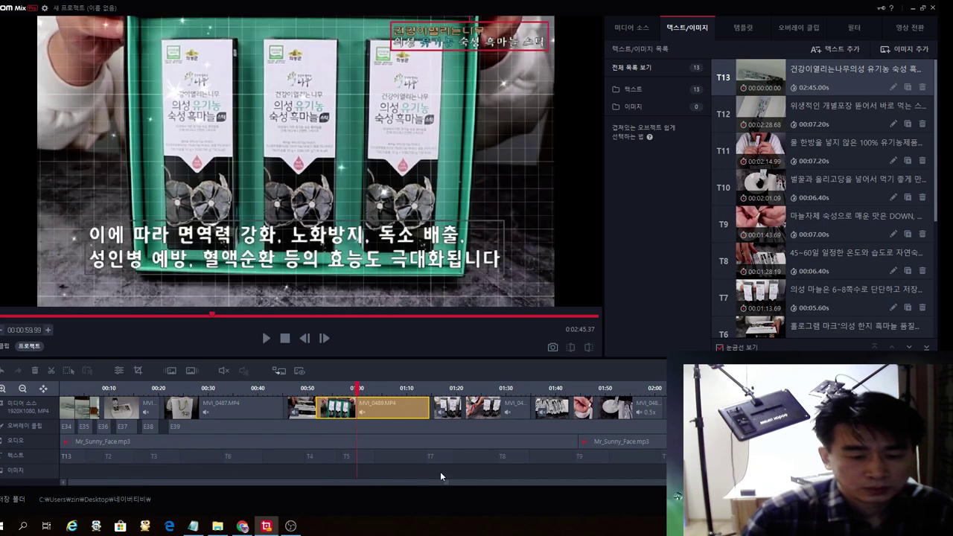
left_click(440, 471)
key("space")
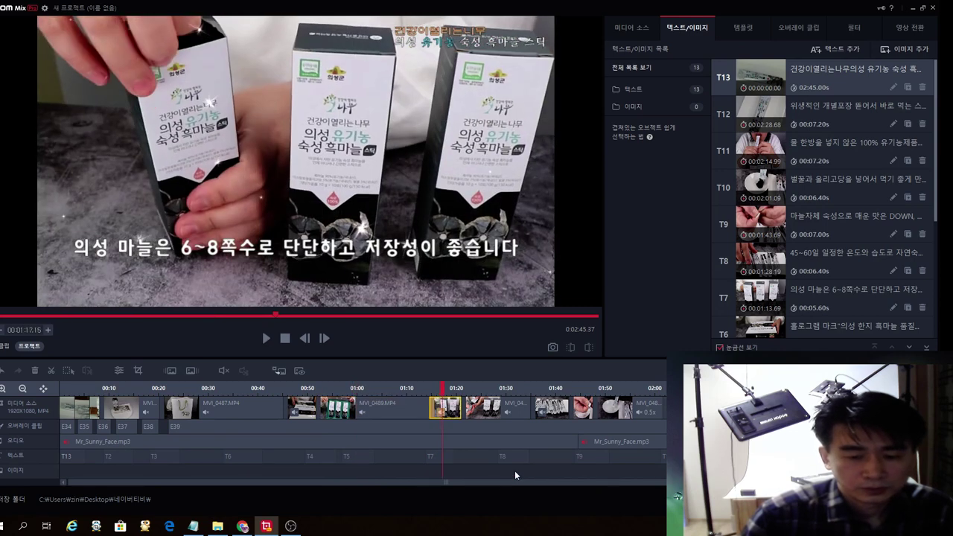
left_click(515, 471)
key("space")
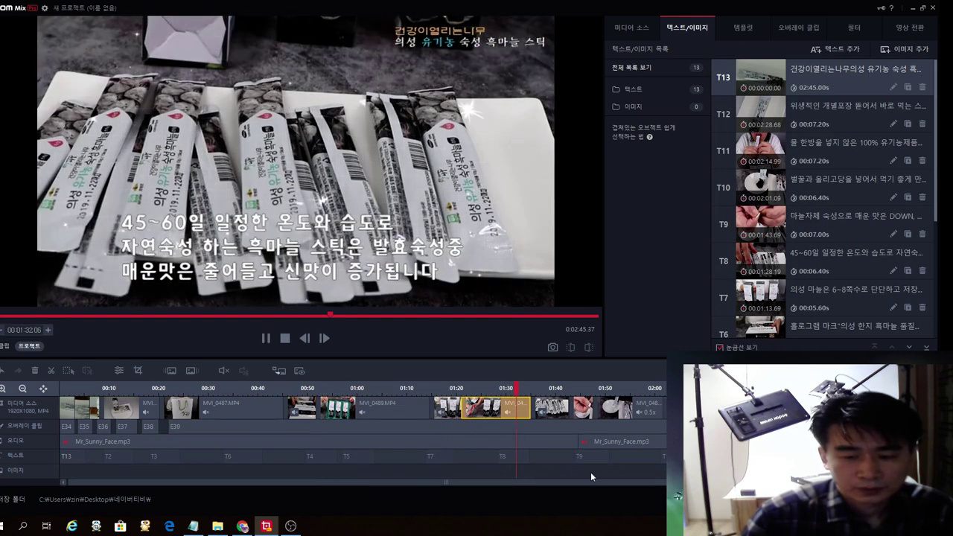
left_click(590, 472)
key("space")
key("space")
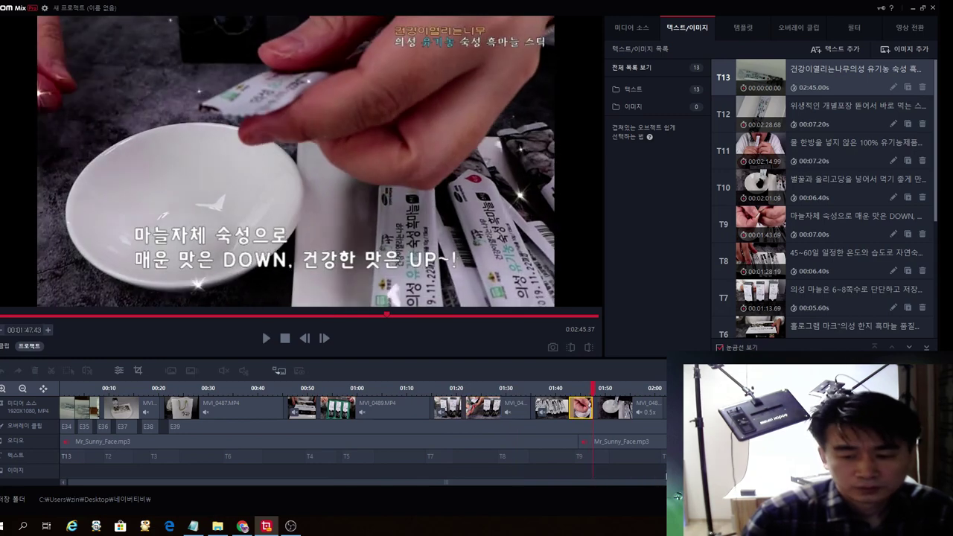
left_click(679, 470)
key("space")
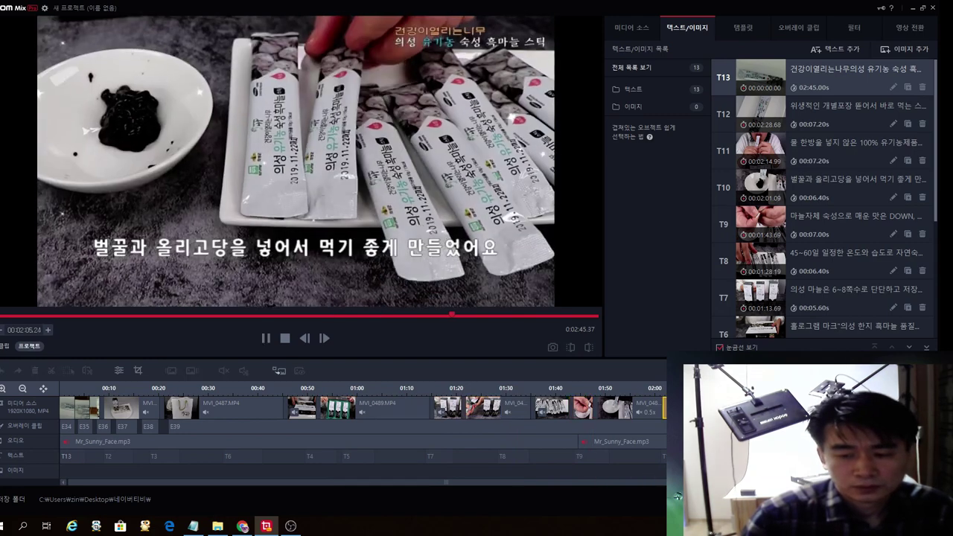
key("space")
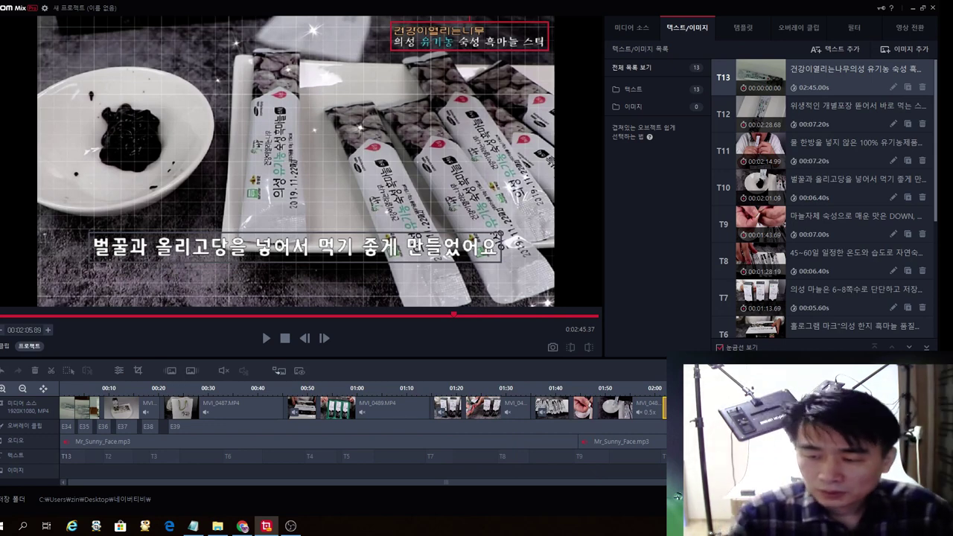
Step: Save the project as 의성흑마늘 in the 네이버티비 folder
key("ctrl+s")
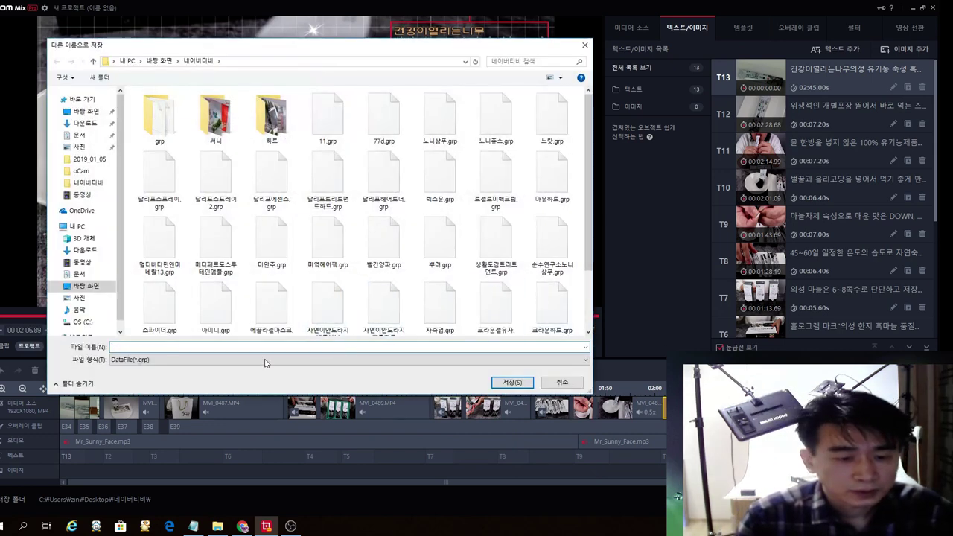
left_click(135, 346)
type("의성흑")
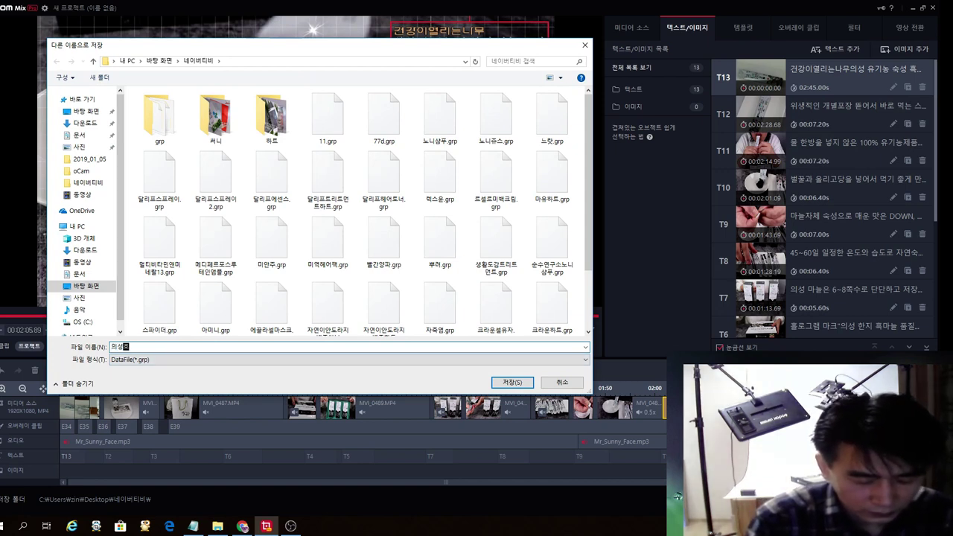
type("마늘")
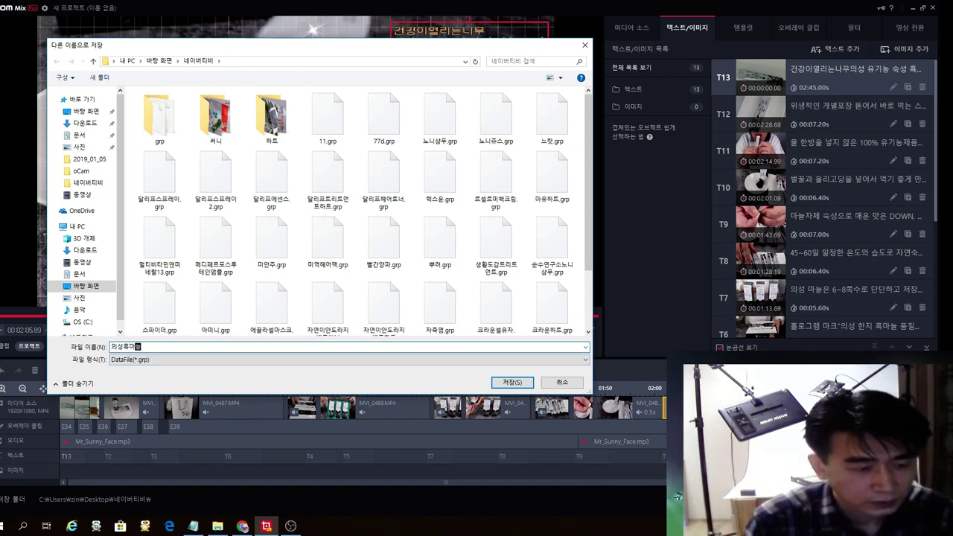
left_click(512, 381)
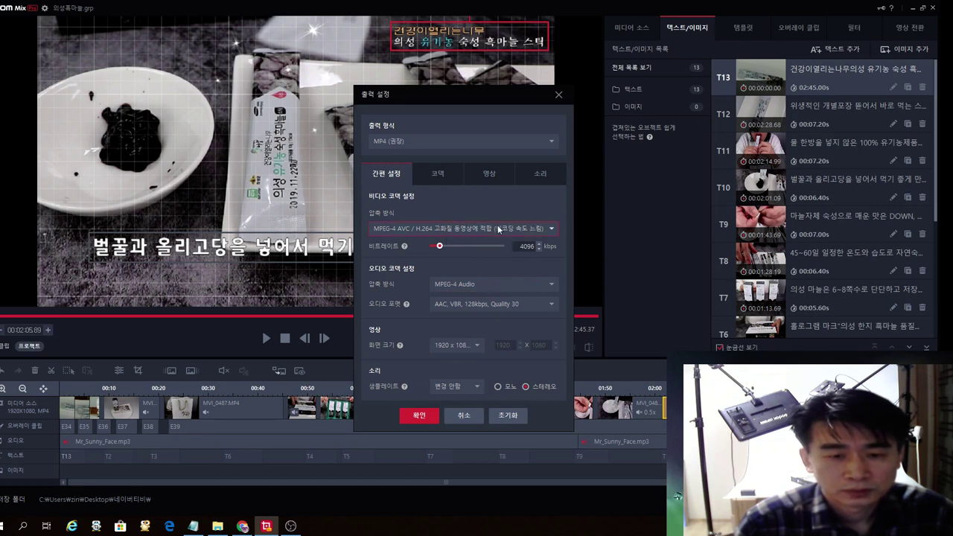
Step: Set the output video's resize filter to 가장 선명한 화질 (인코딩 속도 가장 느림), review the basic settings and accept them
left_click(509, 172)
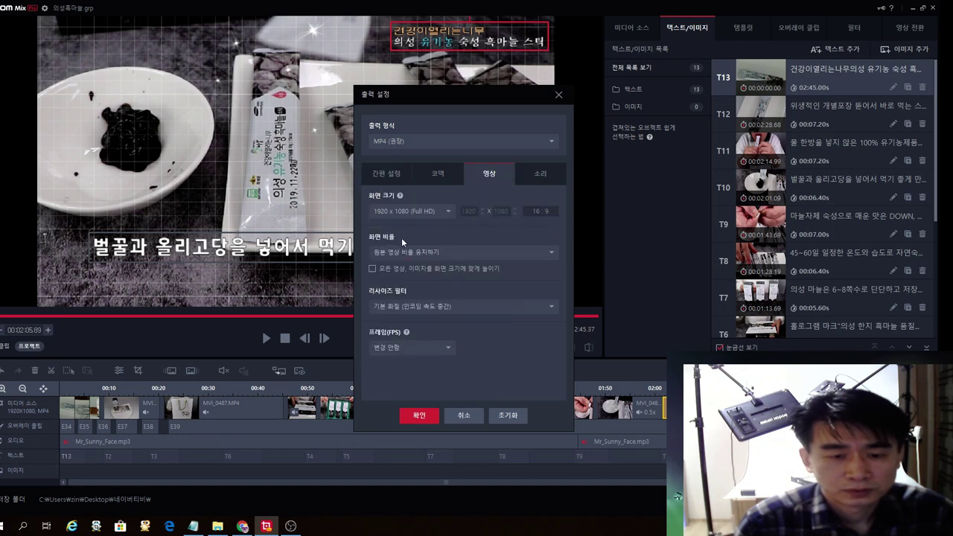
left_click(451, 306)
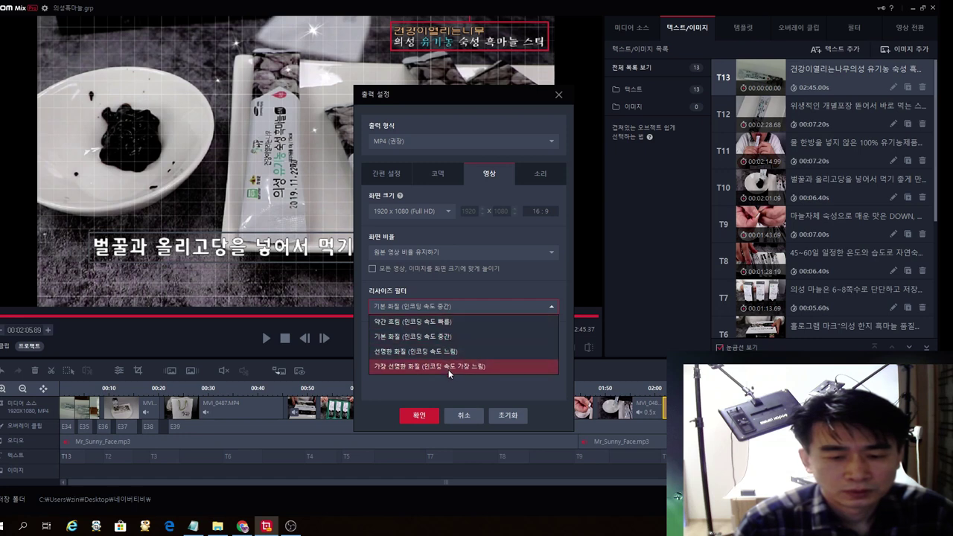
left_click(449, 369)
left_click(451, 309)
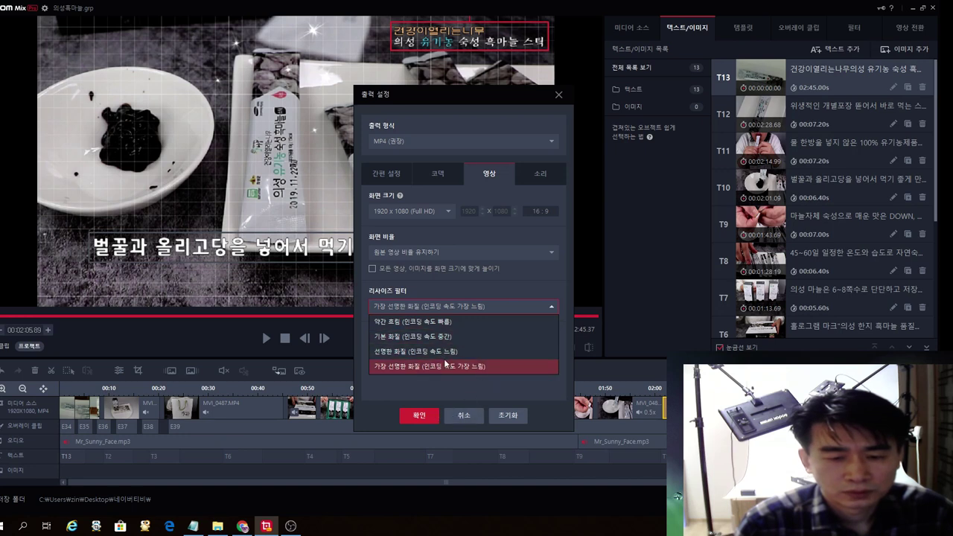
left_click(442, 296)
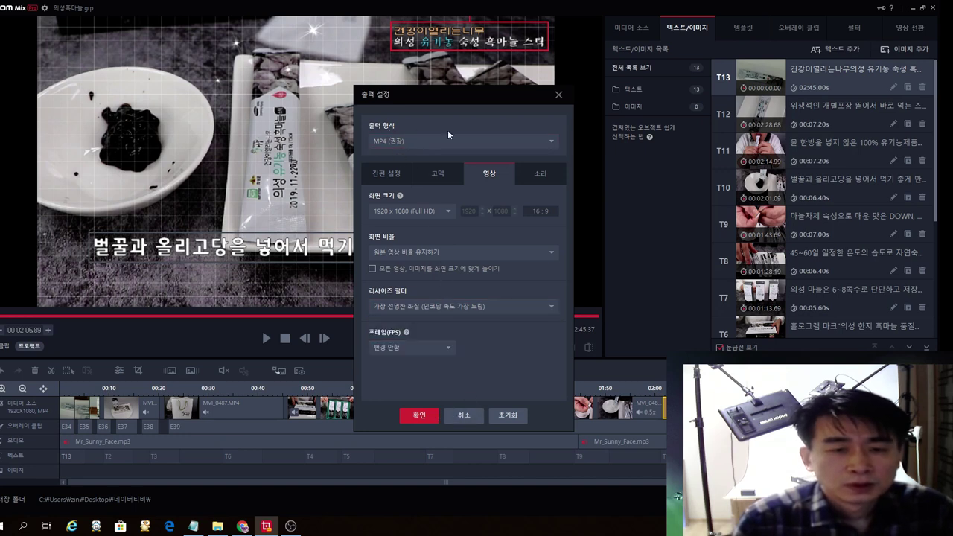
left_click(377, 174)
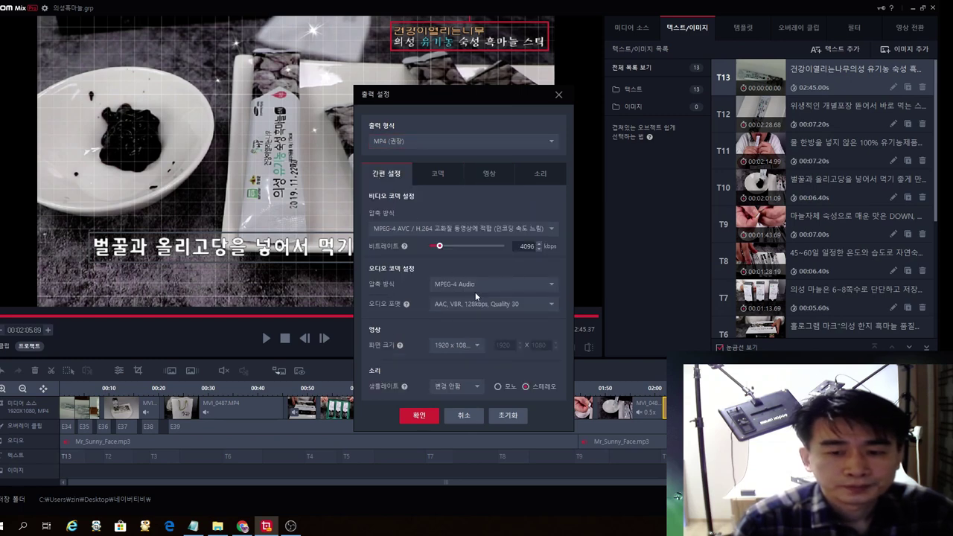
left_click(414, 415)
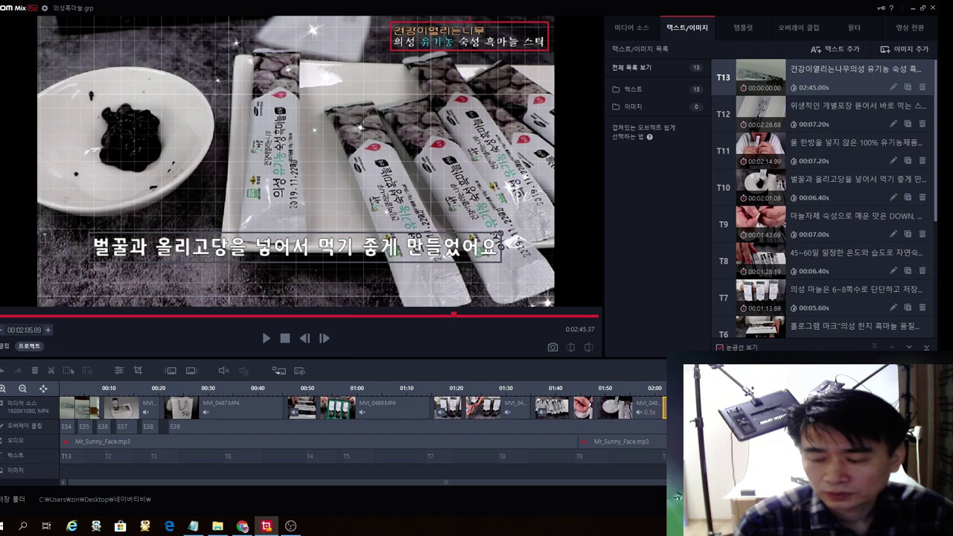
Step: Name the output file 의성흑마늘 and start encoding the video
left_click(567, 350)
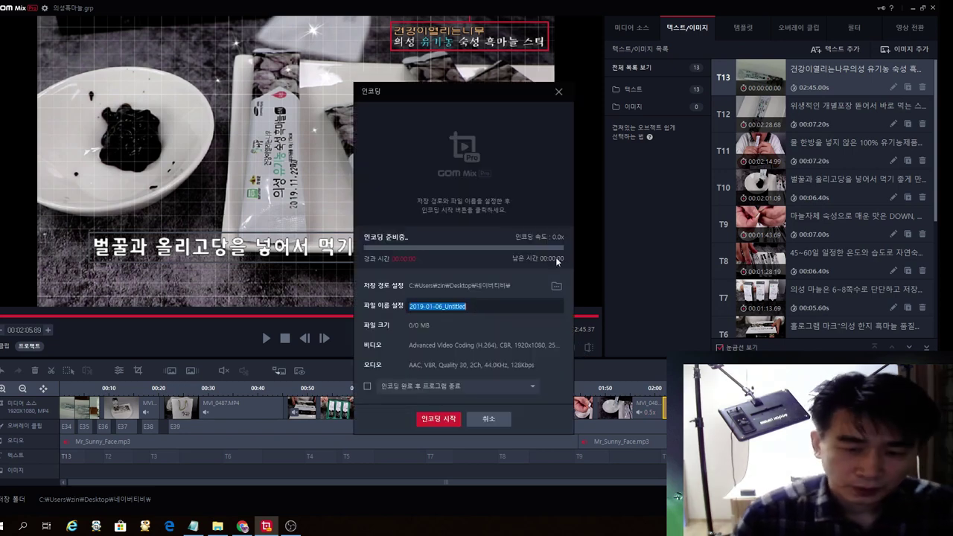
left_click_drag(446, 91, 471, 89)
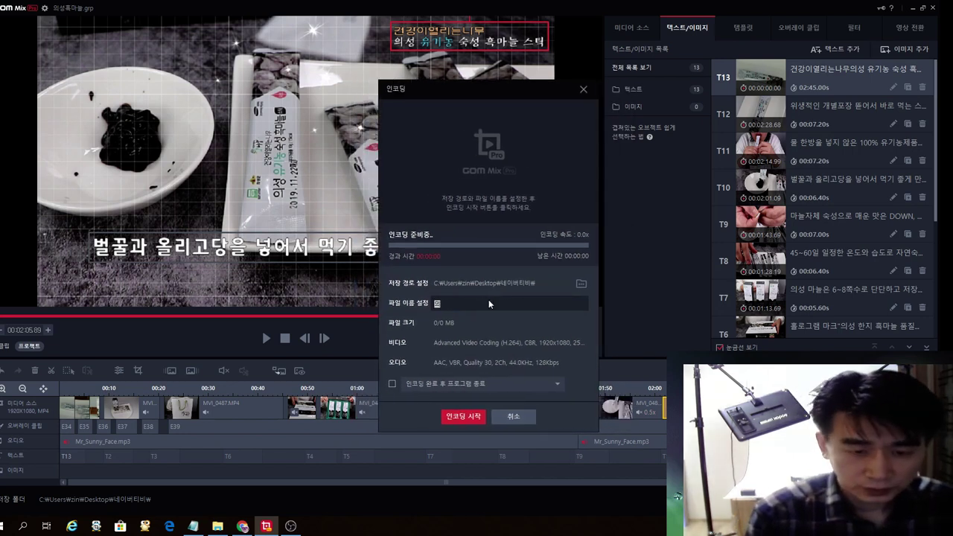
type("의성흑마늘")
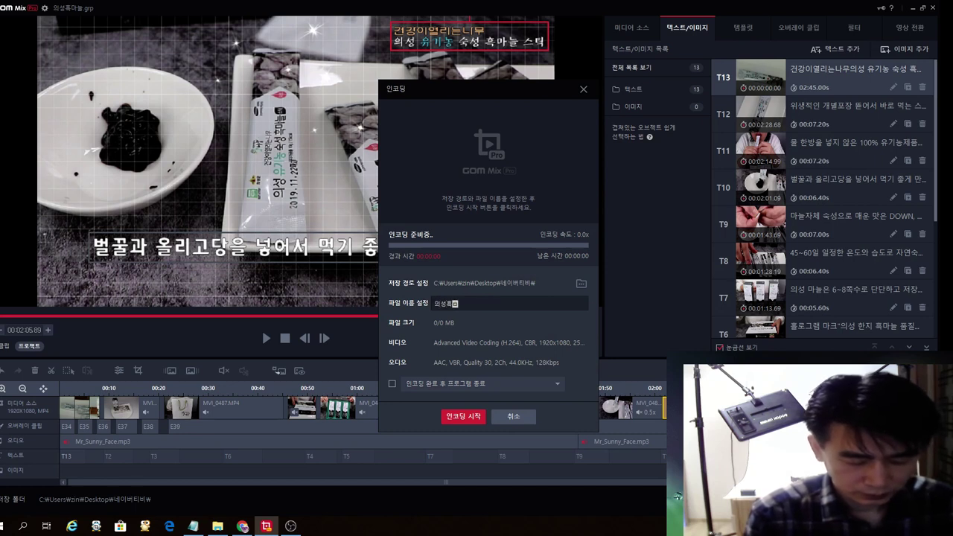
left_click(471, 416)
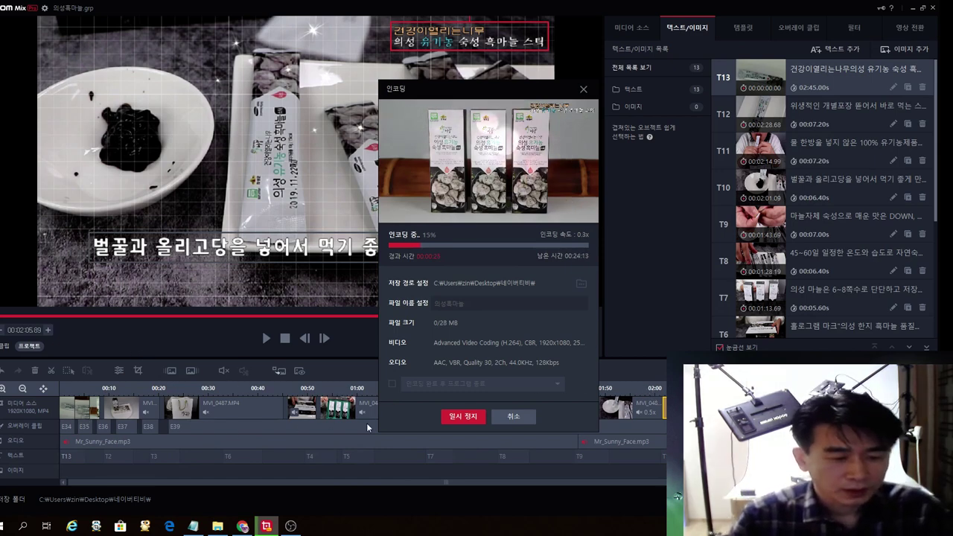
Step: Cancel the running encoding, switch to File Explorer and play the already encoded 의성흑마늘 video in the 네이버티비 folder
left_click(513, 416)
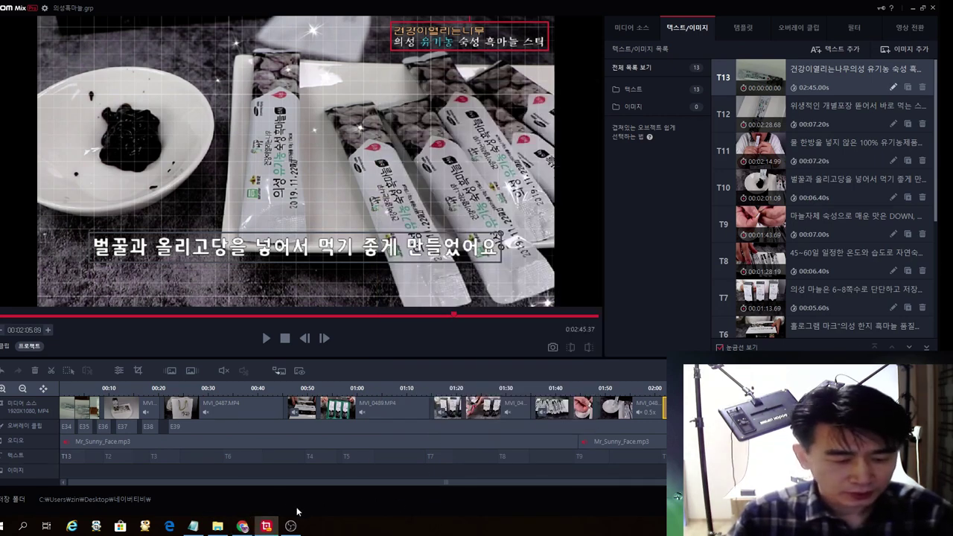
left_click(218, 527)
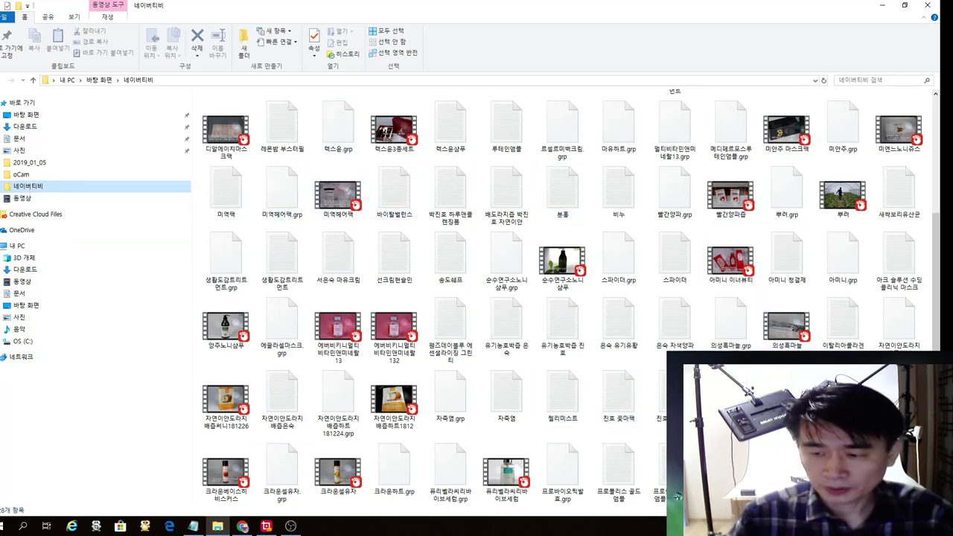
left_click(789, 330)
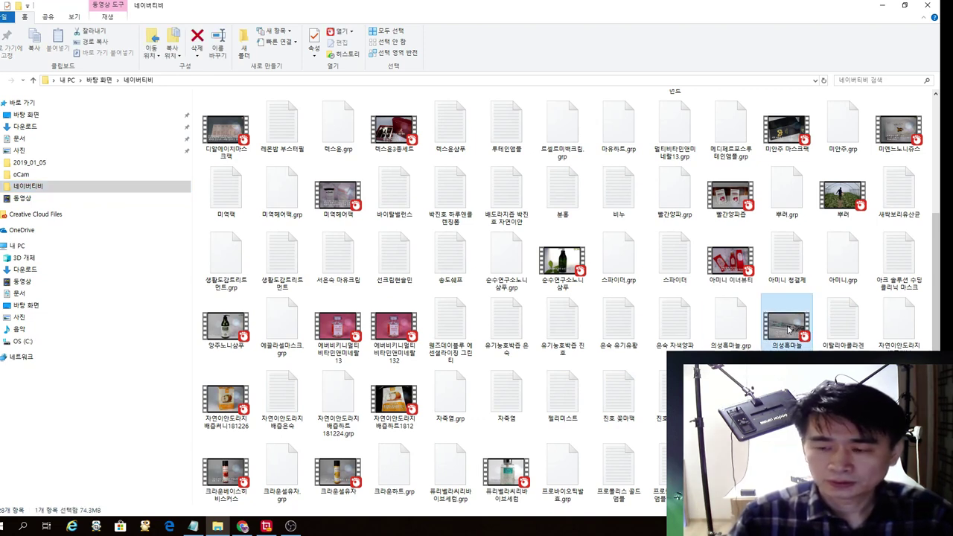
key("Return")
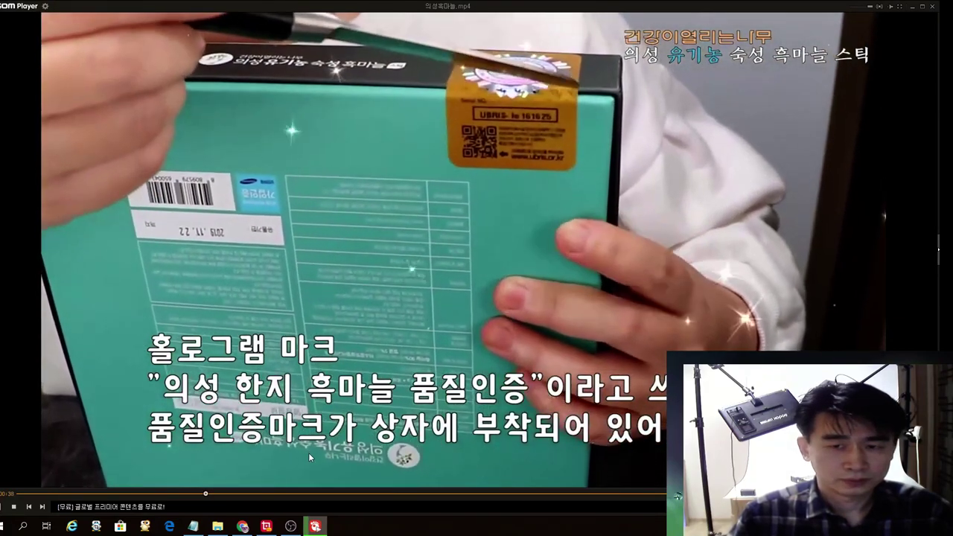
Step: Skip forward through the 의성흑마늘 video to check its captions up to the Thank You ending, and close the player
key("Right")
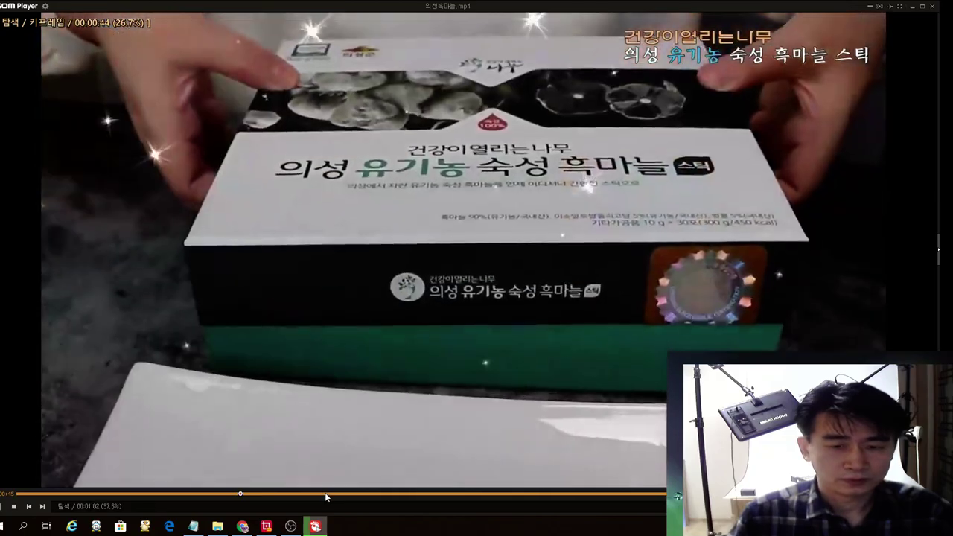
key("Right")
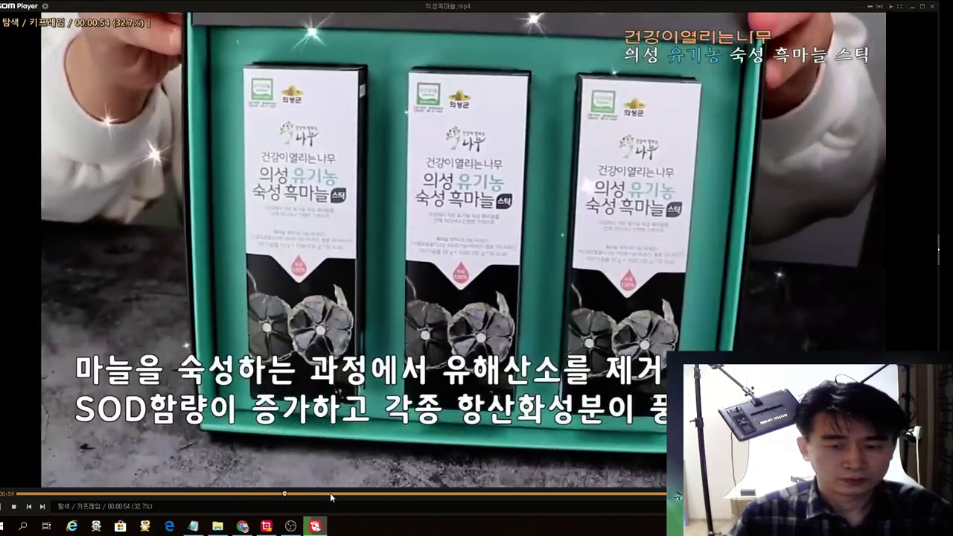
key("Right")
key("Right")
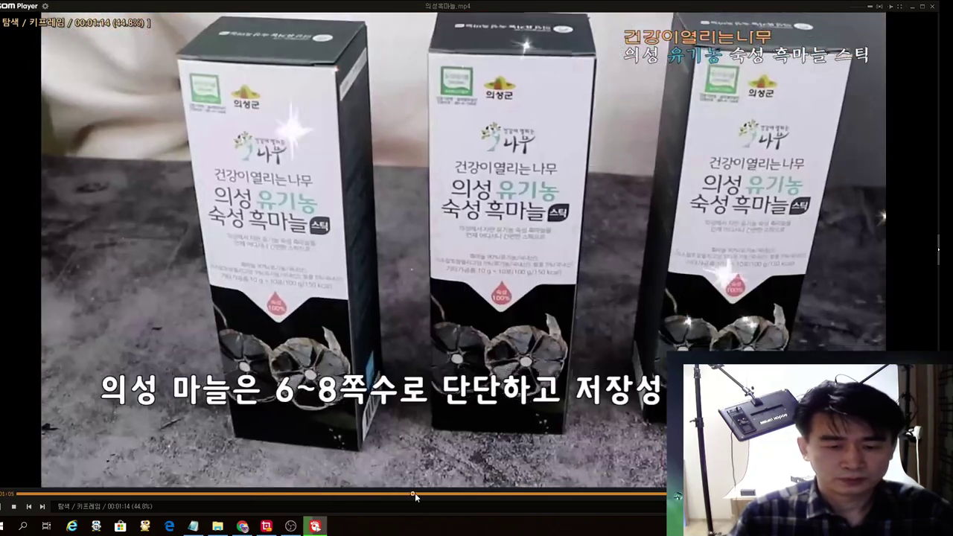
key("Right")
key("Right")
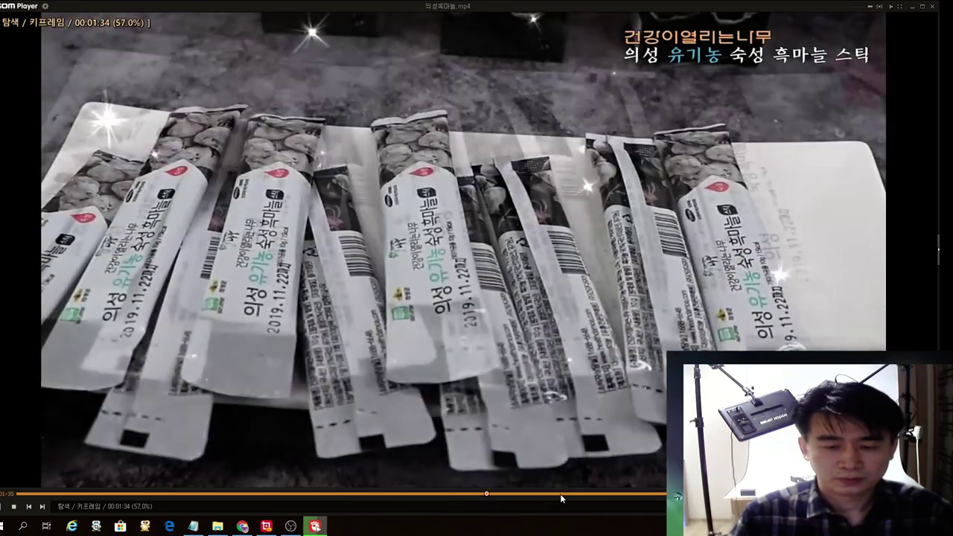
left_click(560, 493)
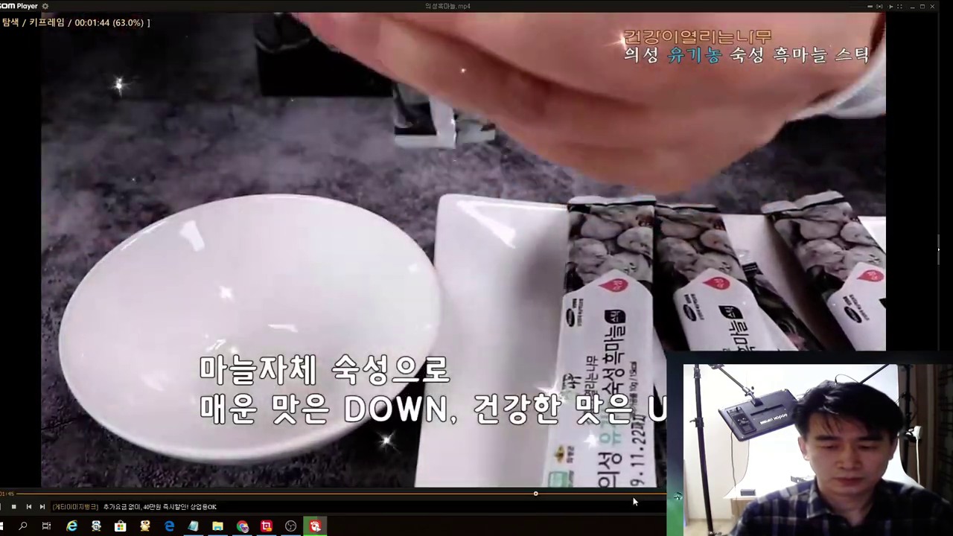
left_click(634, 493)
key("Right")
key("Right")
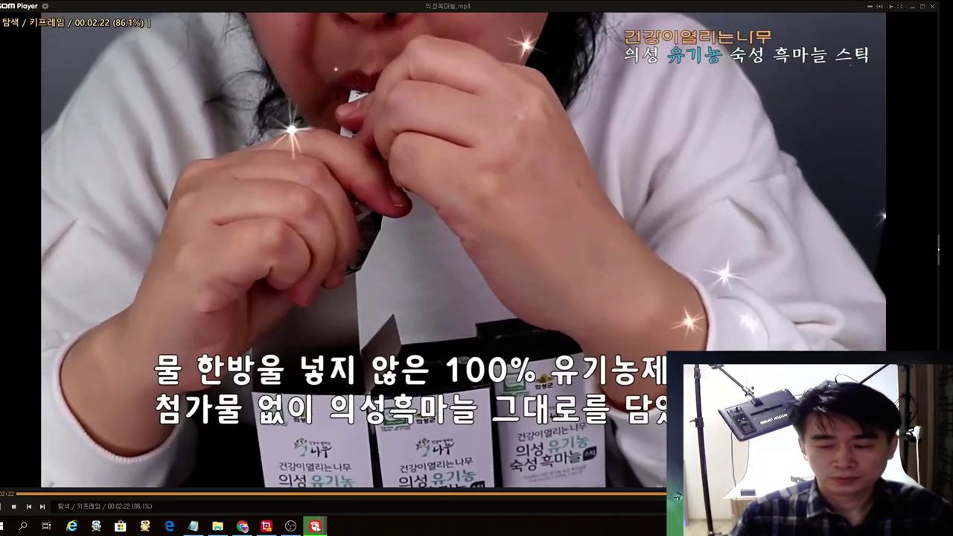
key("Right")
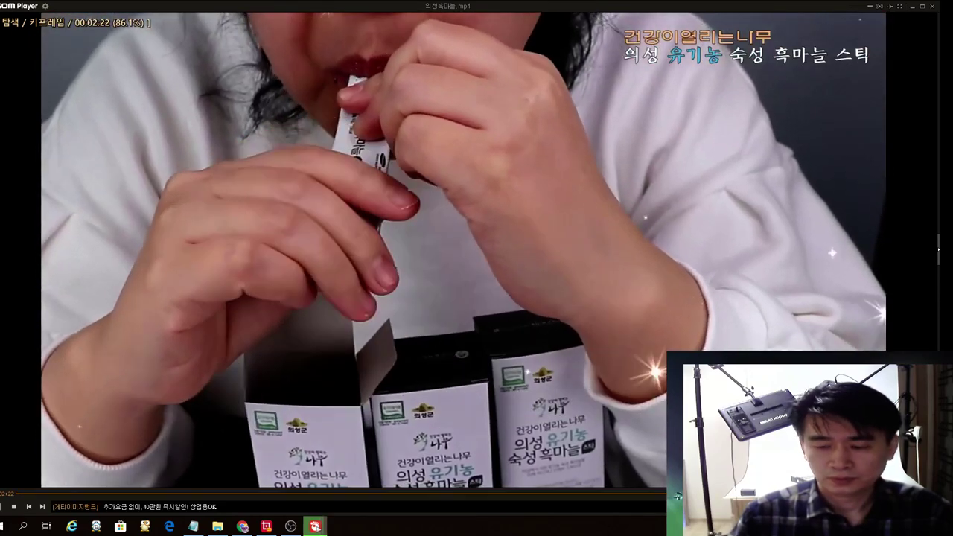
key("Right")
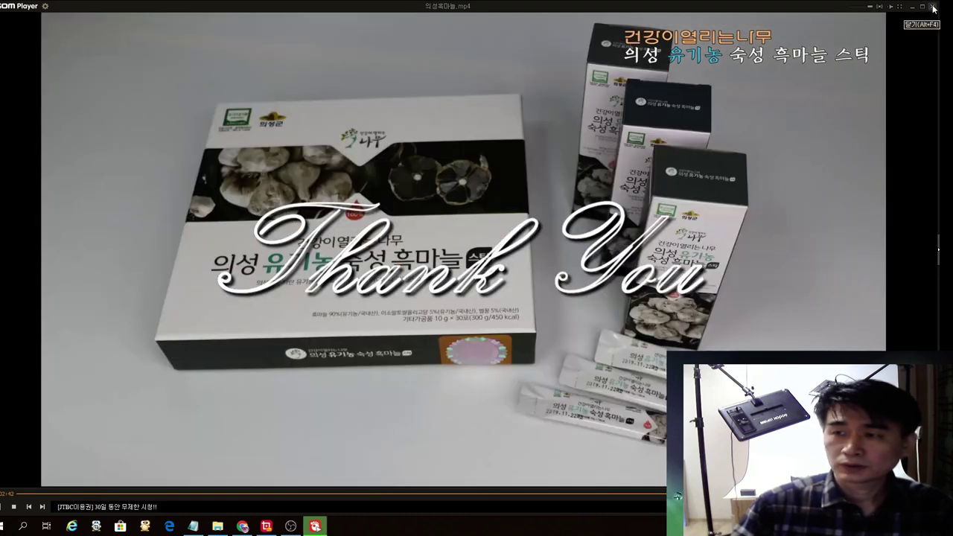
left_click(931, 6)
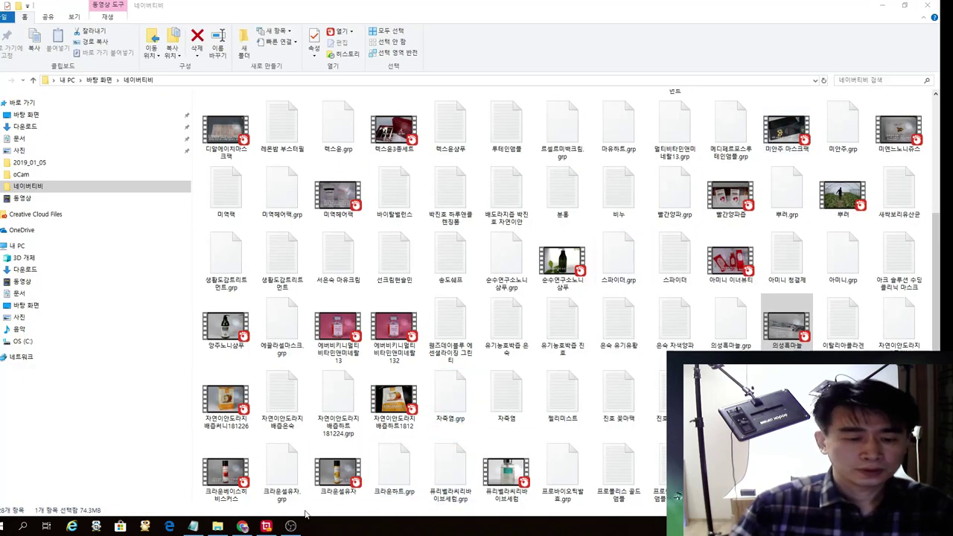
Step: Switch to Chrome and go from Naver through Naver TV to the Creator Studio video upload page
left_click(244, 527)
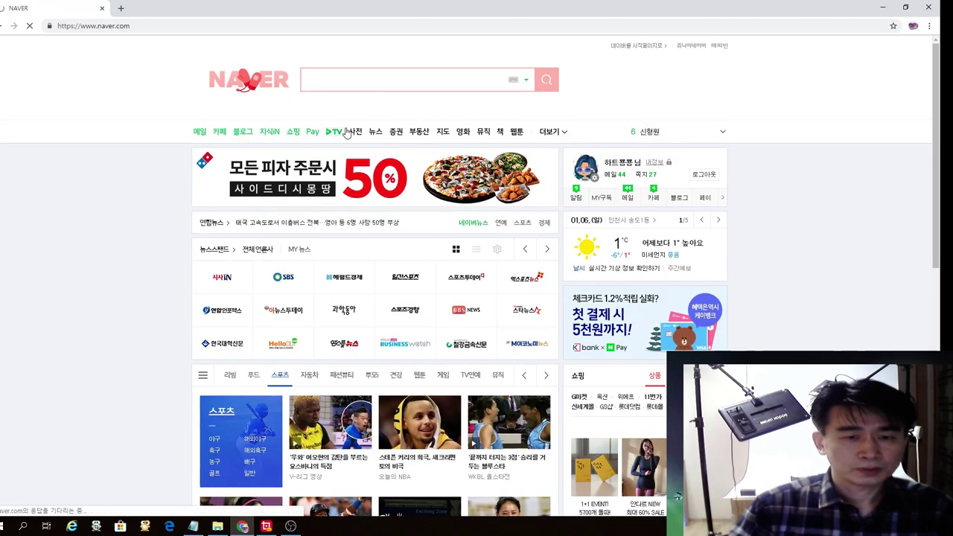
left_click(334, 132)
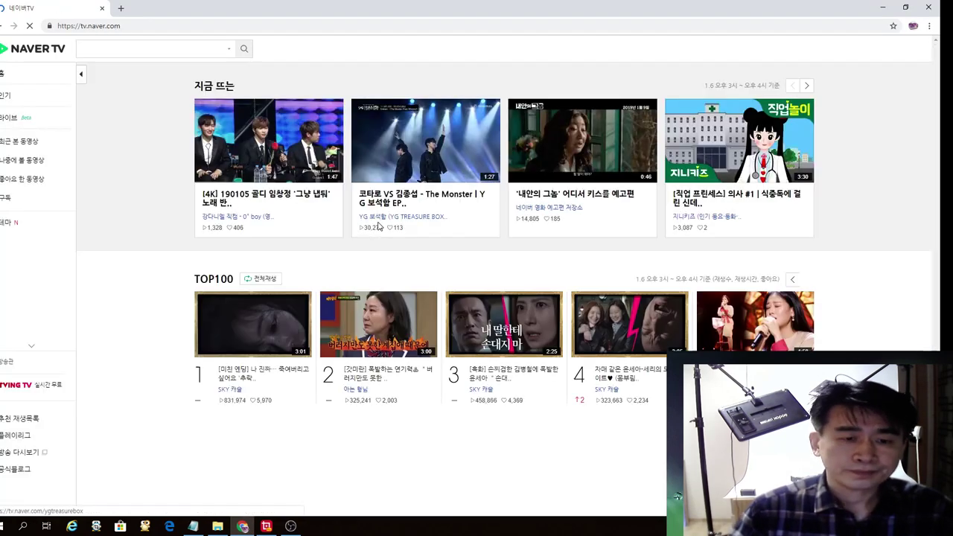
left_click(36, 85)
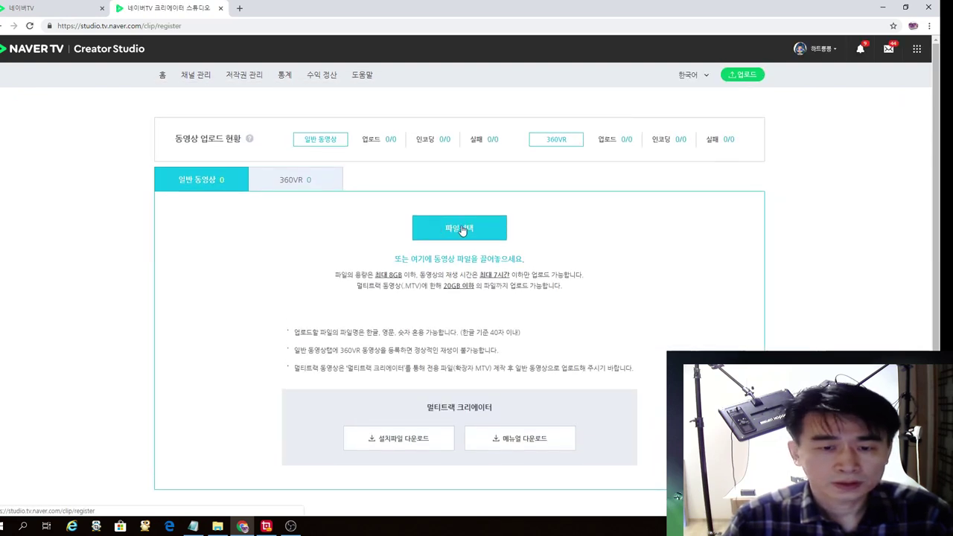
Step: Upload the 의성흑마늘 video from the 네이버티비 folder as a regular video and return to the Creator Studio upload page
left_click(462, 231)
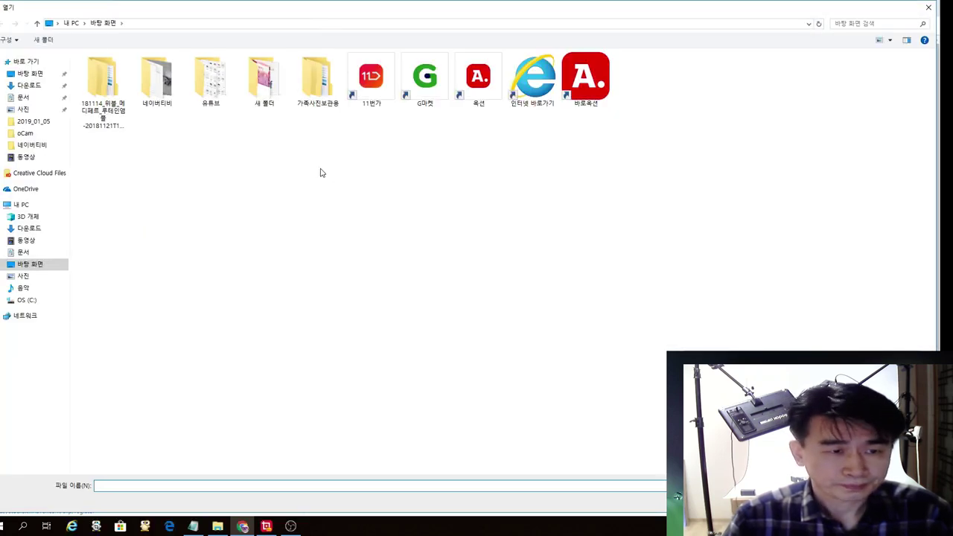
left_click(33, 145)
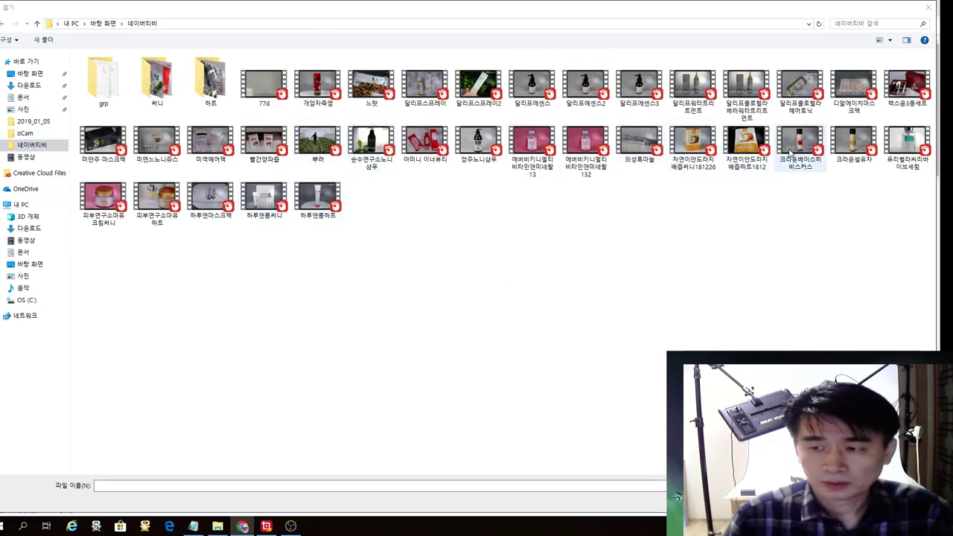
double_click(644, 152)
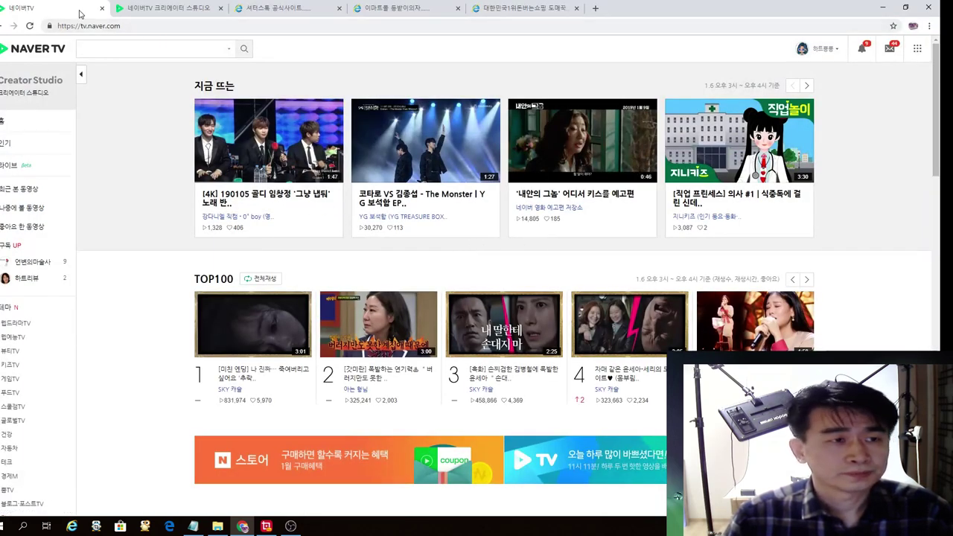
left_click(149, 9)
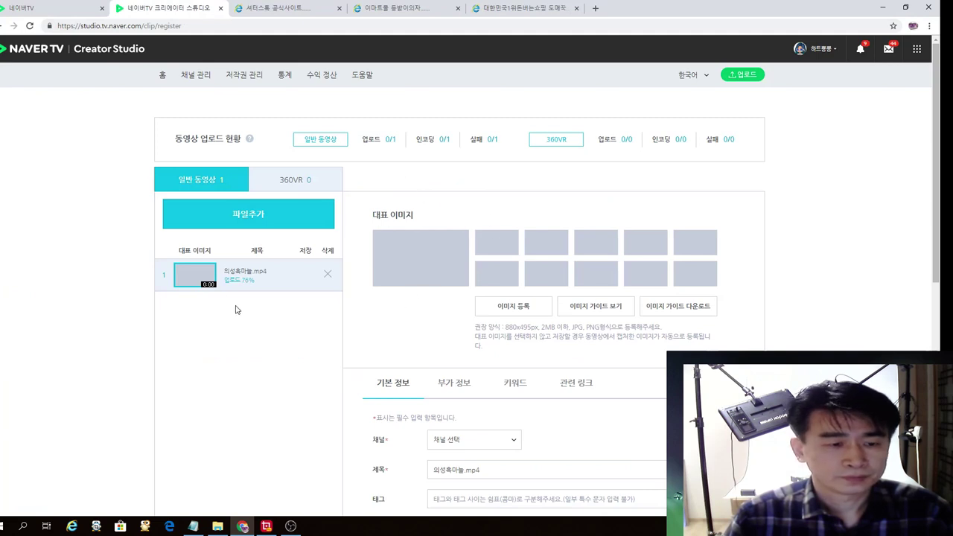
Step: Set the uploaded video's channel to 하트리뷰 in the basic information
scroll(446, 328, "down", 3)
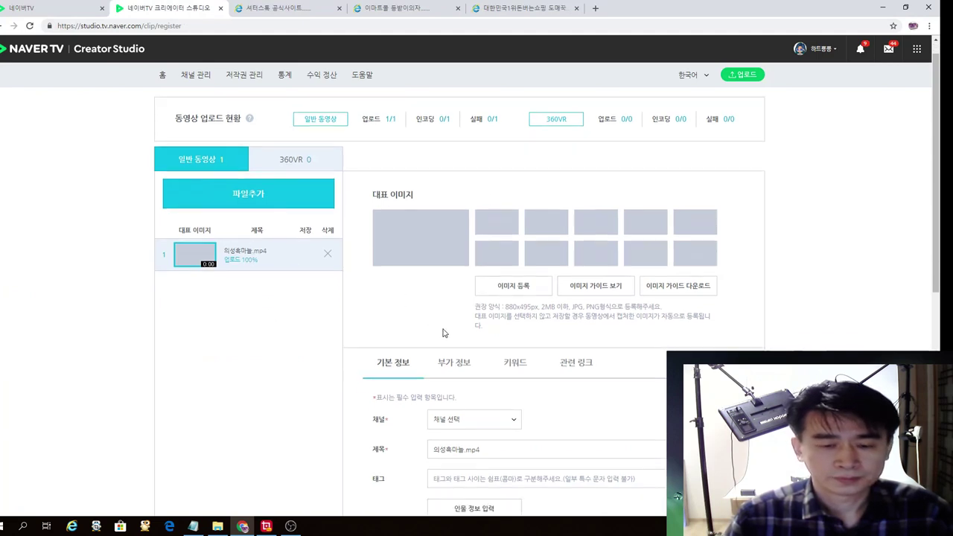
left_click(472, 295)
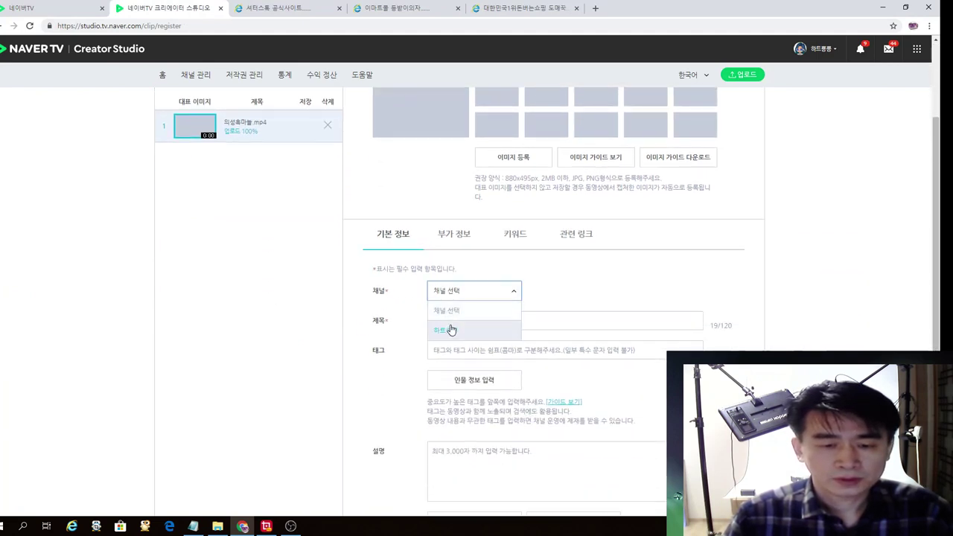
left_click(452, 327)
Step: Switch to the 흑마늘 스틱 note in Notepad, join the two title lines into one line and copy it
left_click(193, 526)
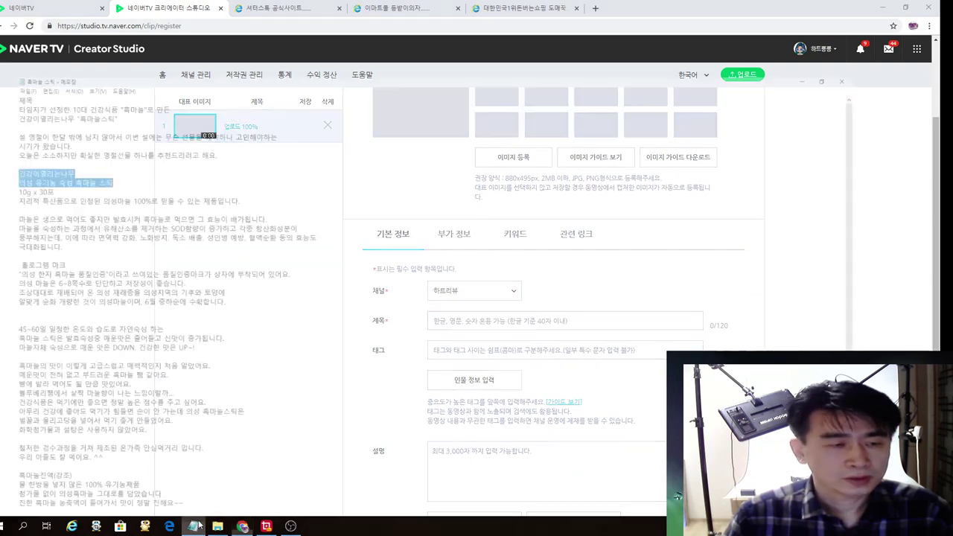
left_click(30, 48)
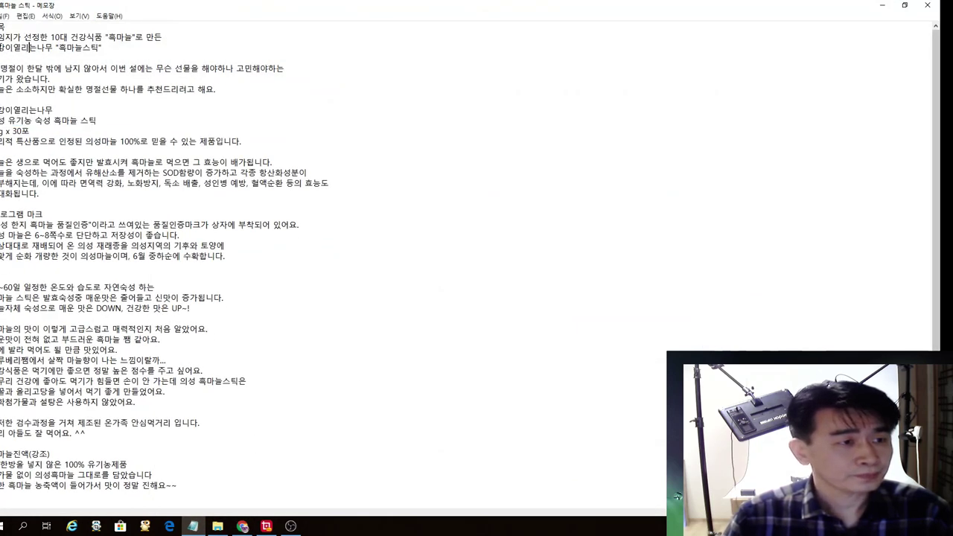
mouse_move(2, 36)
left_mouse_down()
mouse_move(119, 38)
mouse_move(103, 48)
mouse_move(5, 47)
left_mouse_up()
left_click(3, 47)
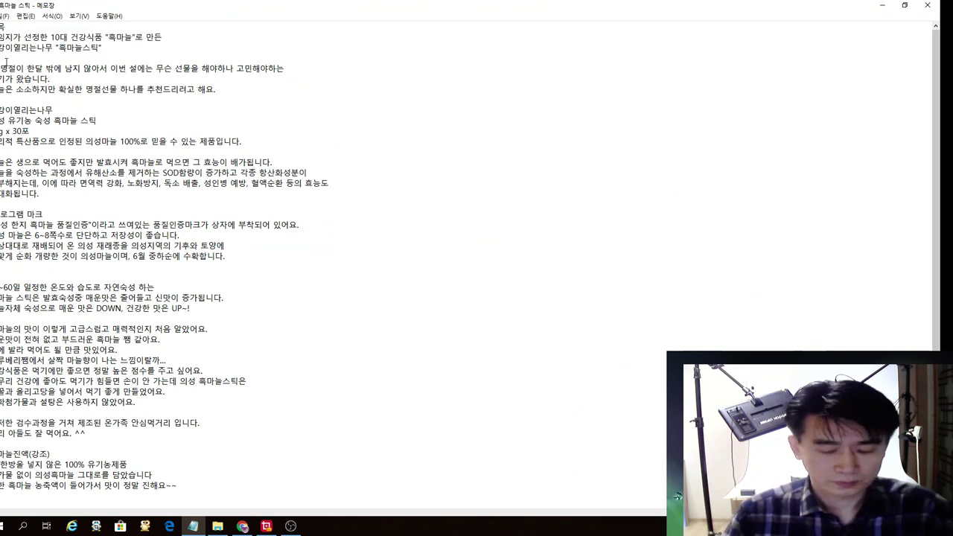
key("BackSpace")
left_click(161, 37)
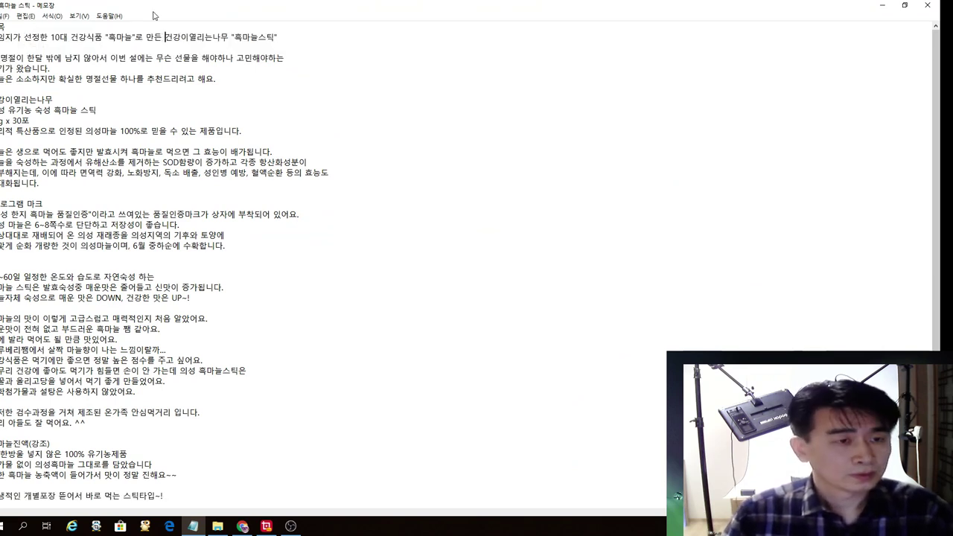
left_click_drag(282, 37, 2, 38)
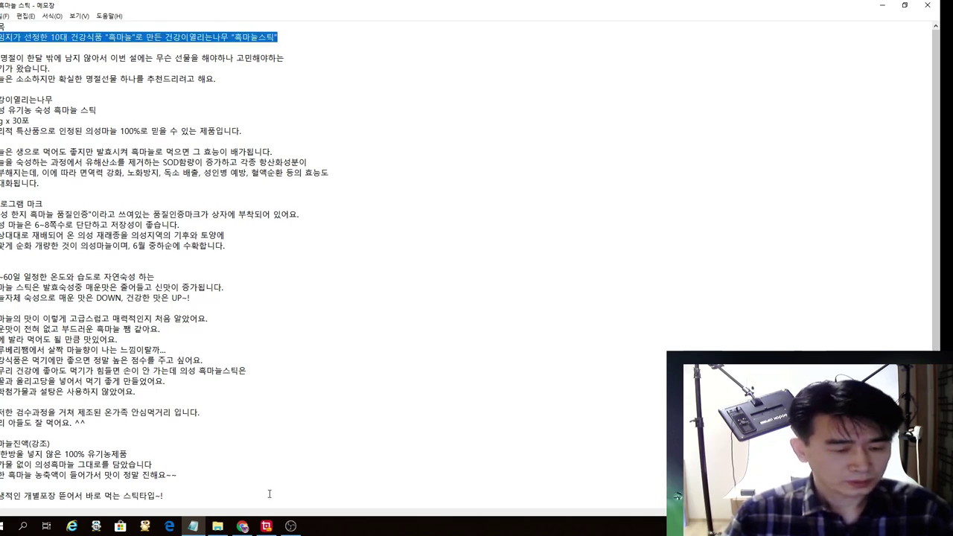
Step: Back in Creator Studio, enter the video title 타임지가 선정한 10대 건강식품 "흑마늘"로 만든 건강이열리는나무 "흑마늘스틱"
left_click(242, 526)
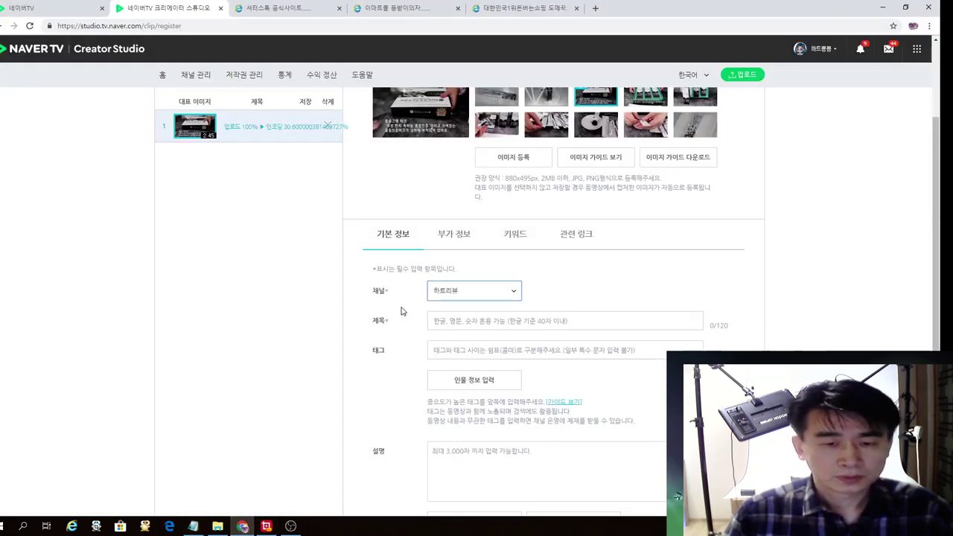
left_click(447, 325)
type("타임지가 선정한 10대 건강식품 \"흑마늘\"로 만든 건강이열리는나무 \"흑마늘스틱\"")
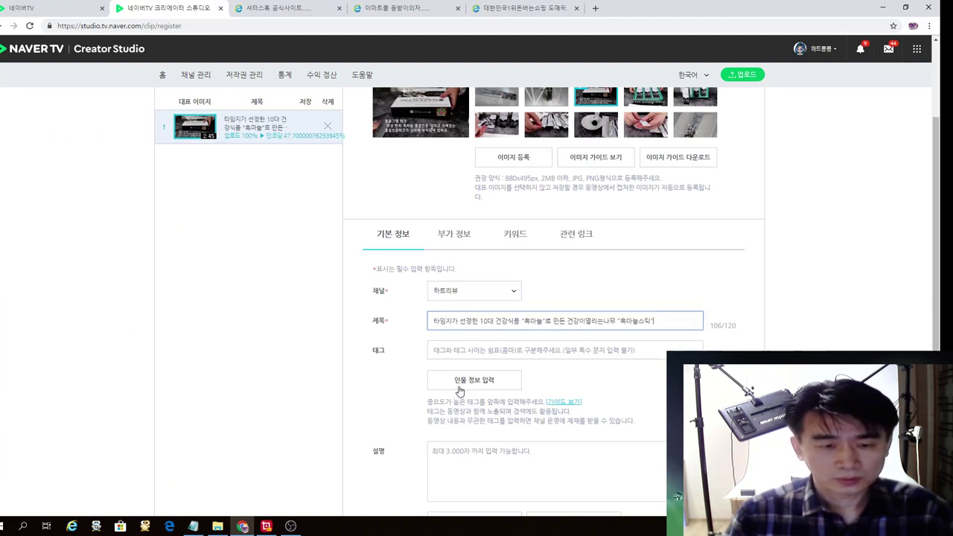
Step: Copy the note's full body text, without the title and hashtags, from Notepad into the video's description
left_click(460, 462)
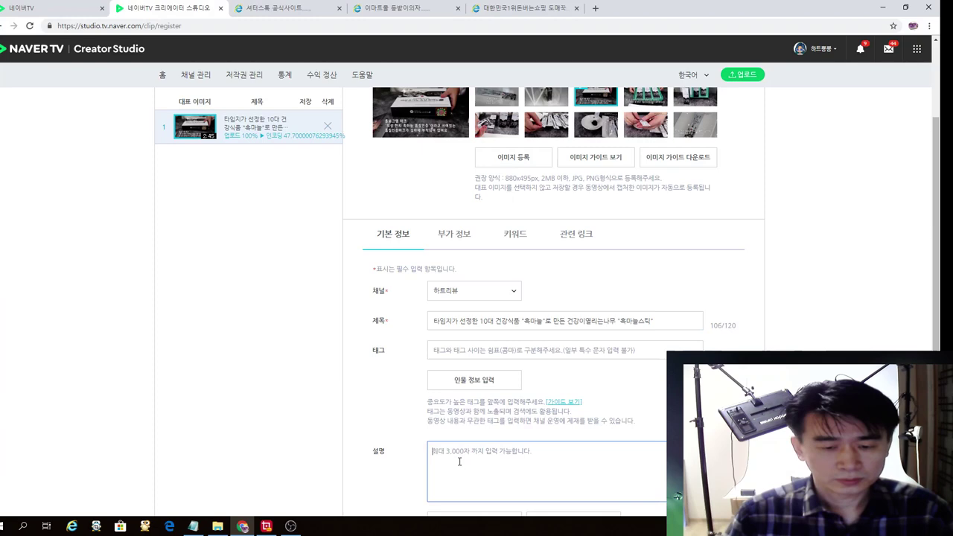
left_click(193, 526)
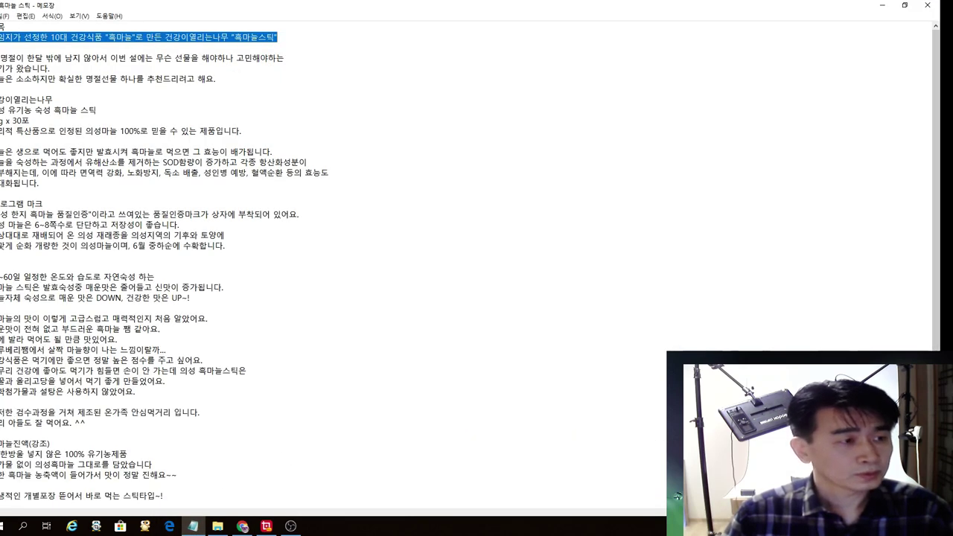
left_click_drag(2, 57, 261, 452)
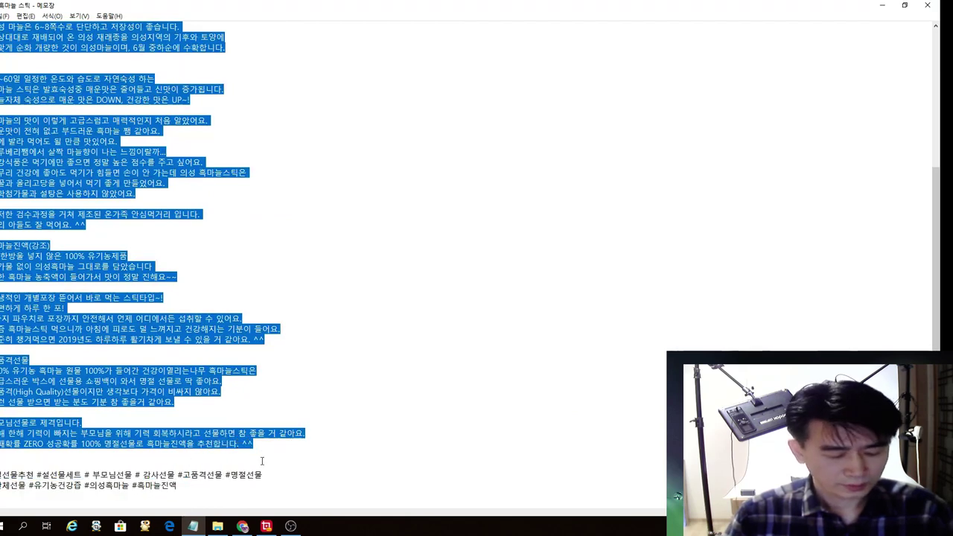
left_click(242, 526)
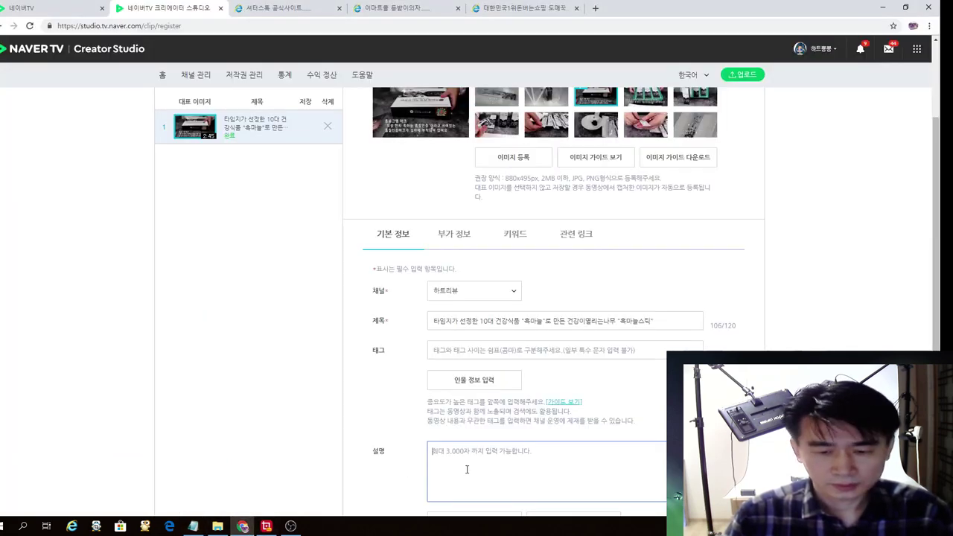
key("ctrl+v")
Step: Delete the cut-off last line starting with 이런 선물 받으면 from the end of the description
scroll(474, 466, "down", 1)
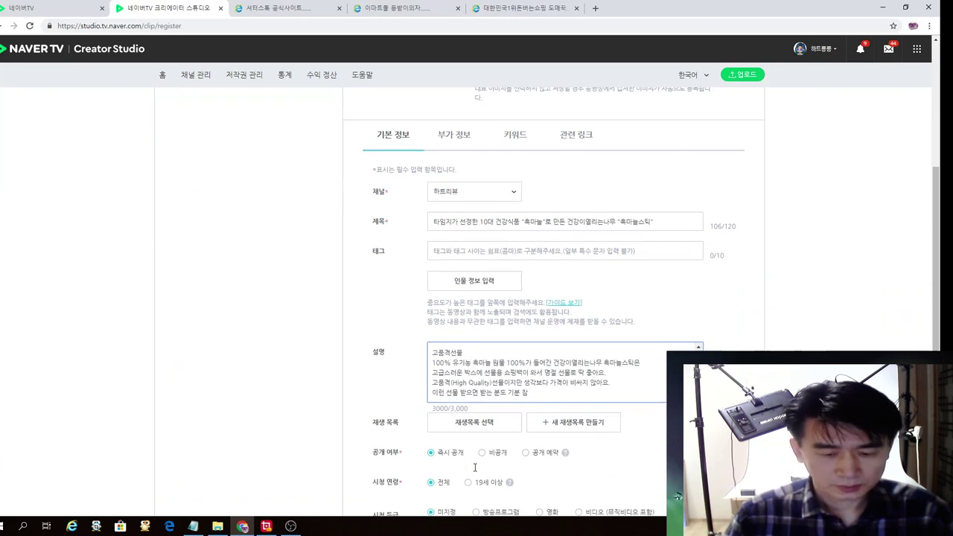
left_click_drag(568, 392, 381, 397)
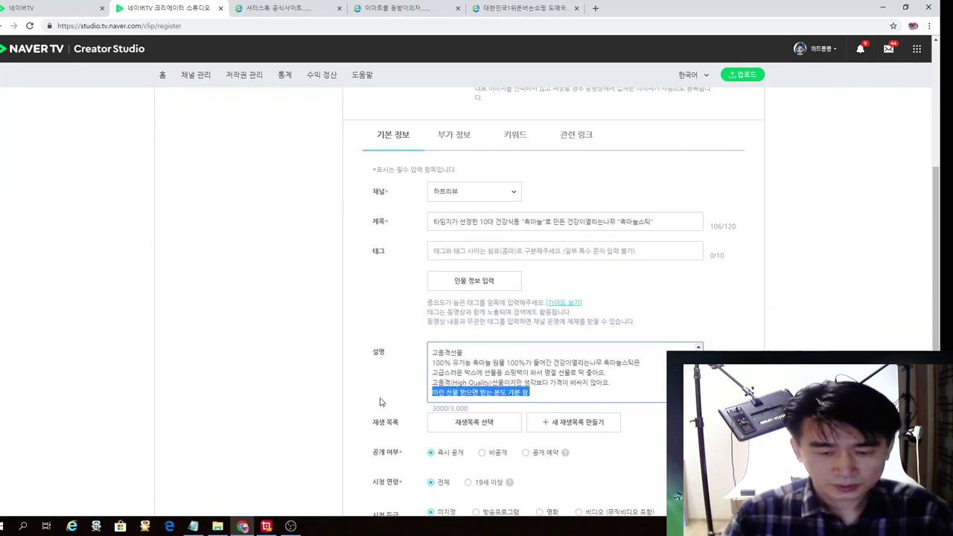
key("BackSpace")
key("BackSpace")
key("BackSpace")
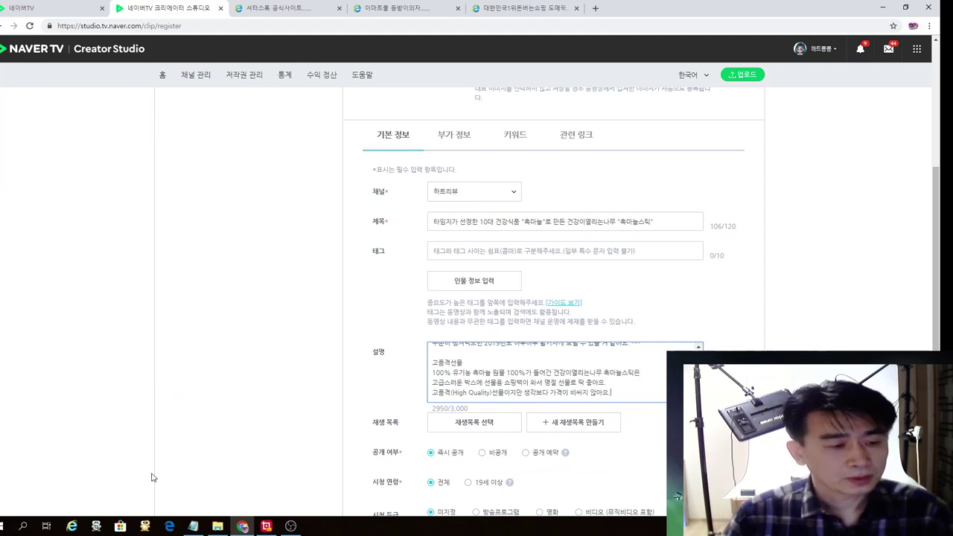
Step: Copy the two hashtag lines at the end of the Notepad note and paste them into the video's tags in Creator Studio
left_click(193, 525)
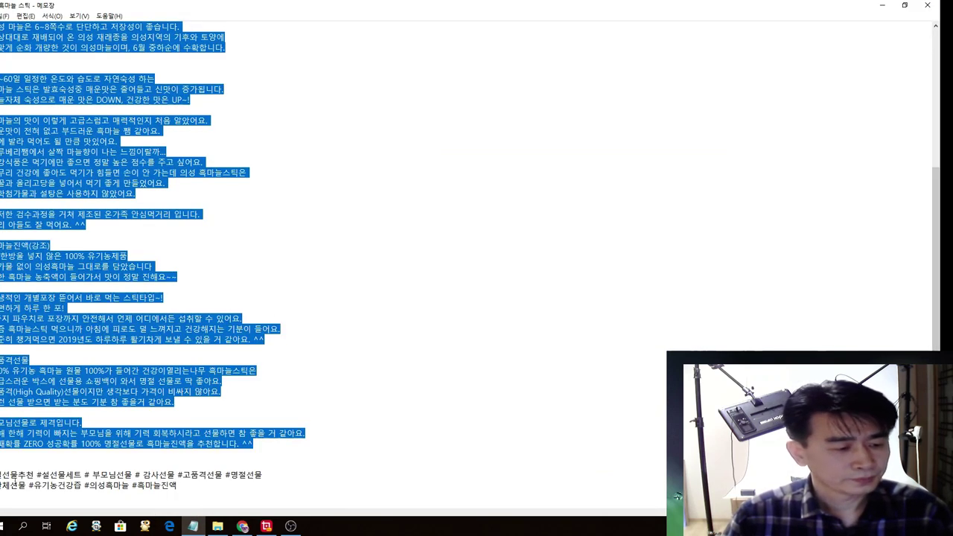
left_click_drag(2, 474, 190, 491)
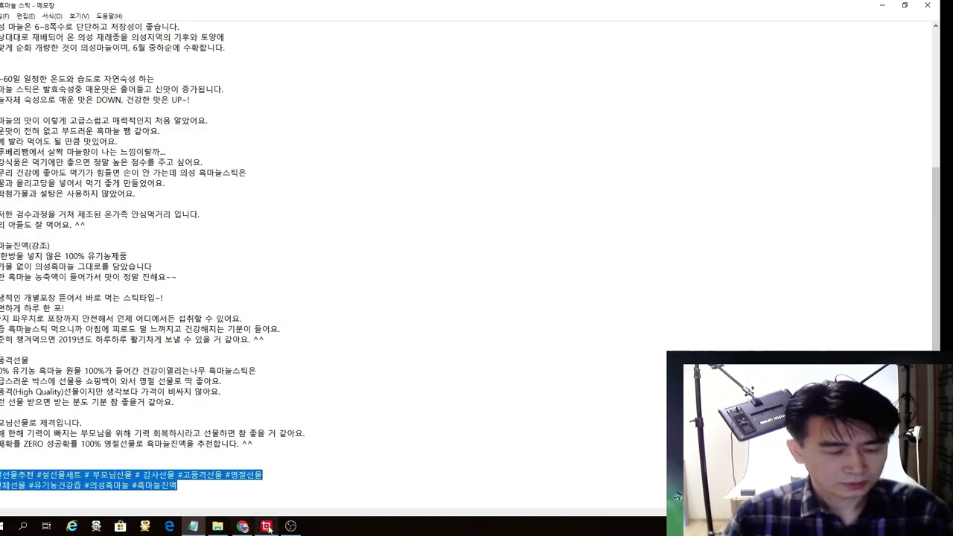
left_click(243, 526)
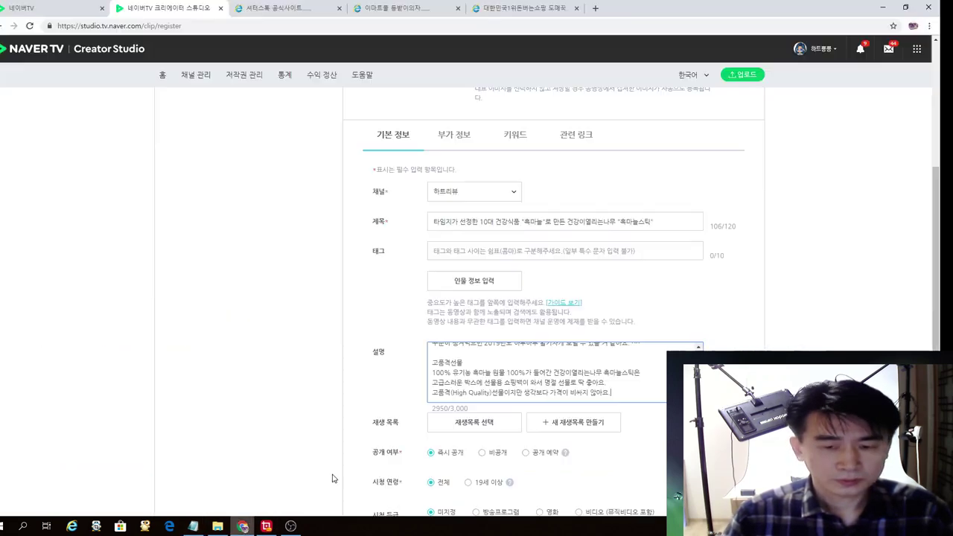
left_click(447, 249)
key("ctrl+v")
Step: Remove the leading hash sign from the tags and separate 설선물추천, 설선물세트 and 부모님선물 with commas instead of hash signs
left_click_drag(476, 251, 325, 256)
left_click(439, 250)
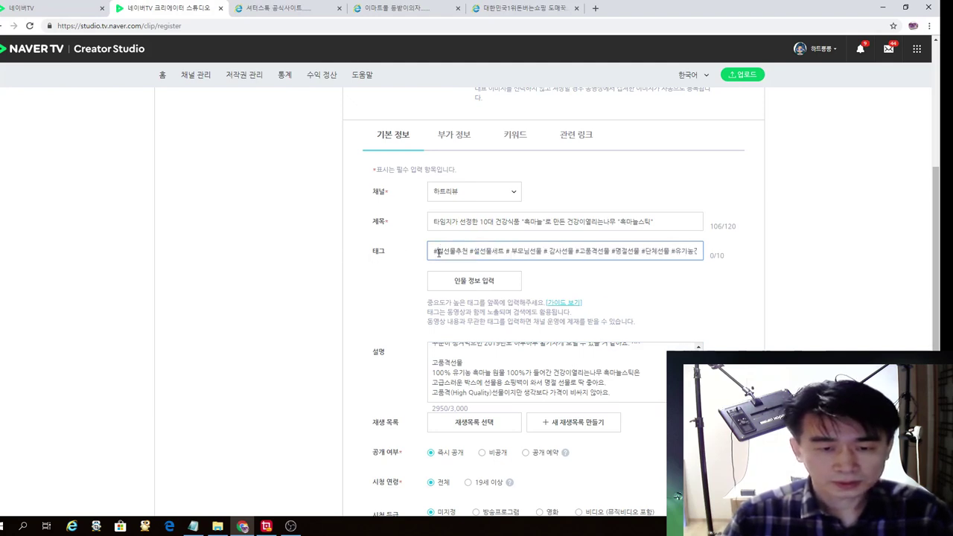
key("BackSpace")
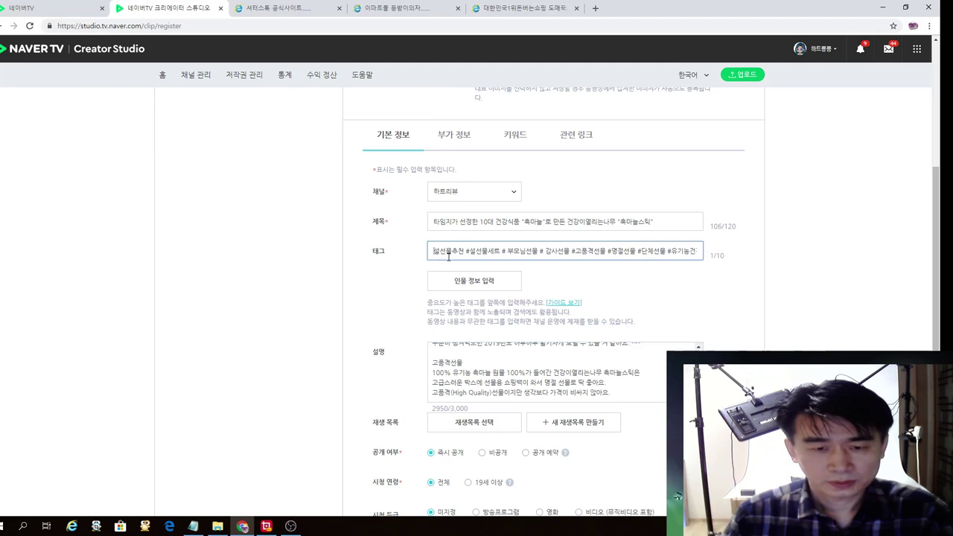
left_click(466, 251)
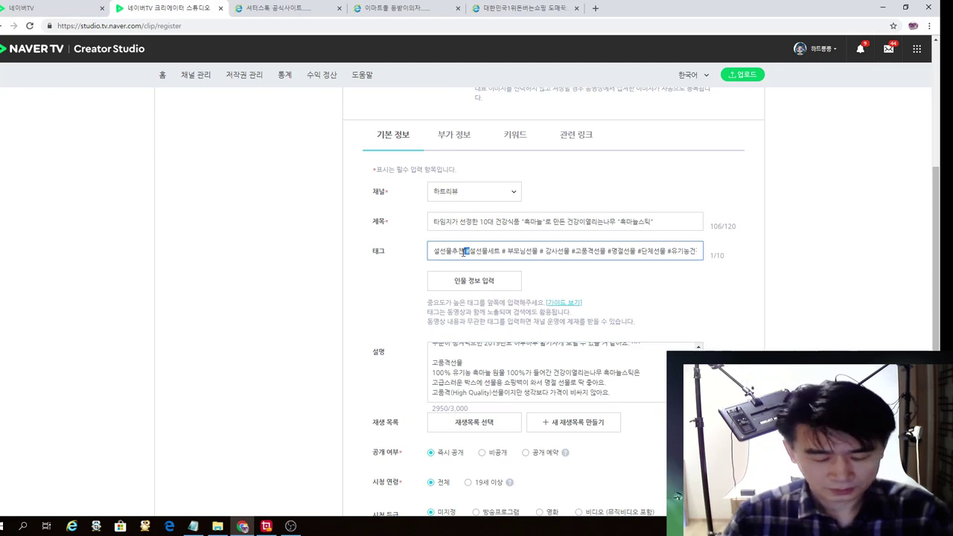
key("Delete")
key("Left")
type(",")
left_click(497, 250)
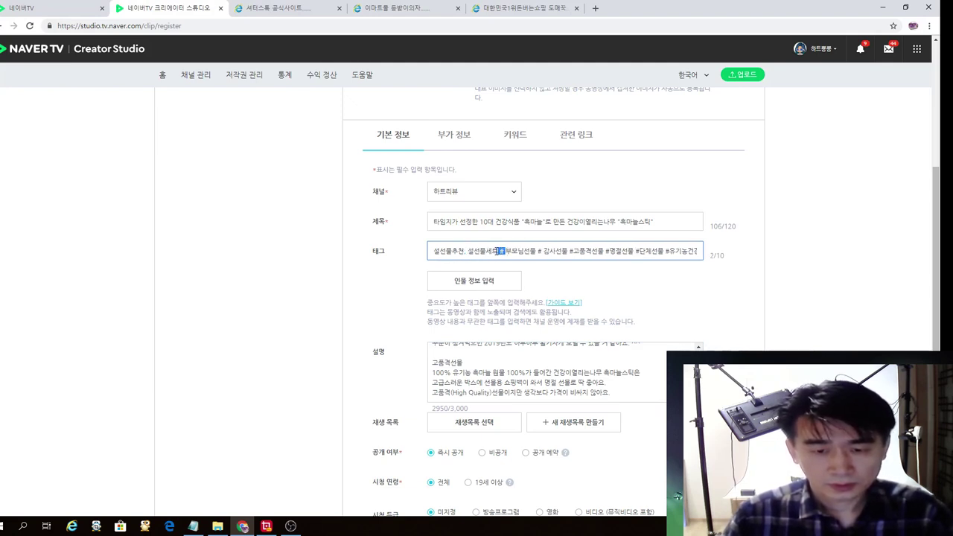
key("End")
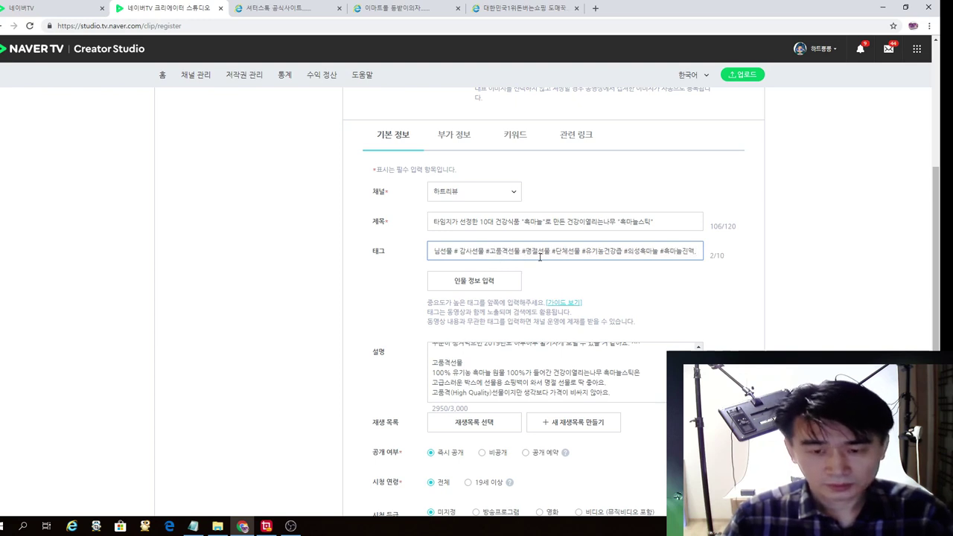
left_click_drag(475, 253, 379, 258)
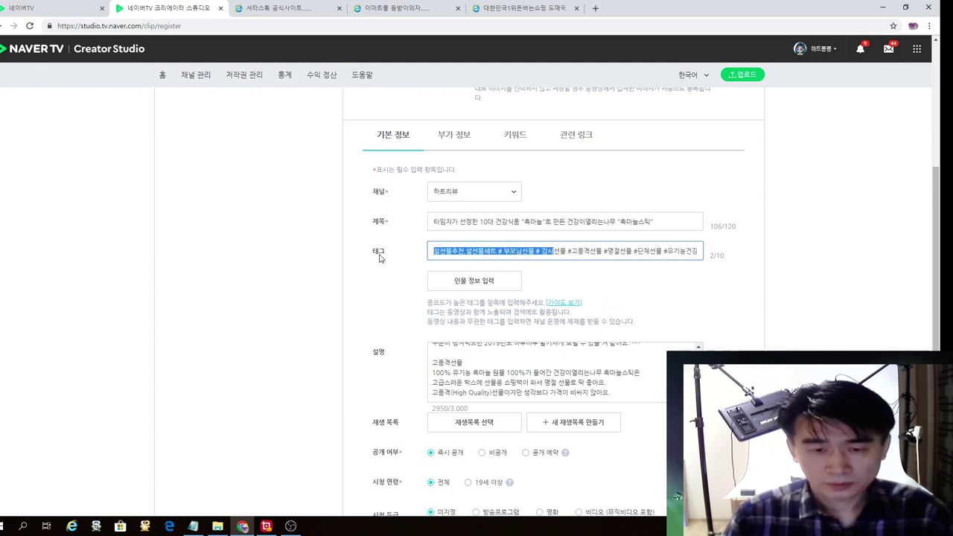
left_click(503, 252)
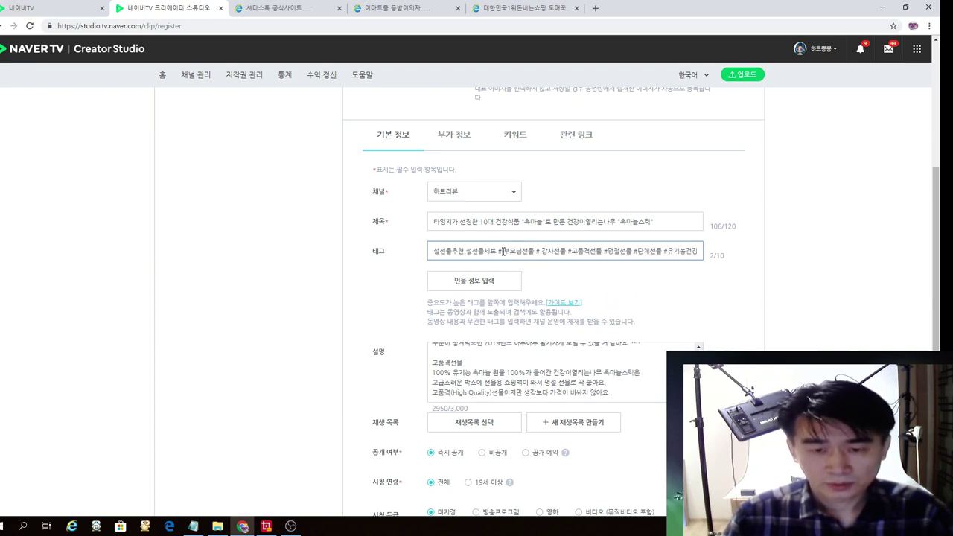
type(",")
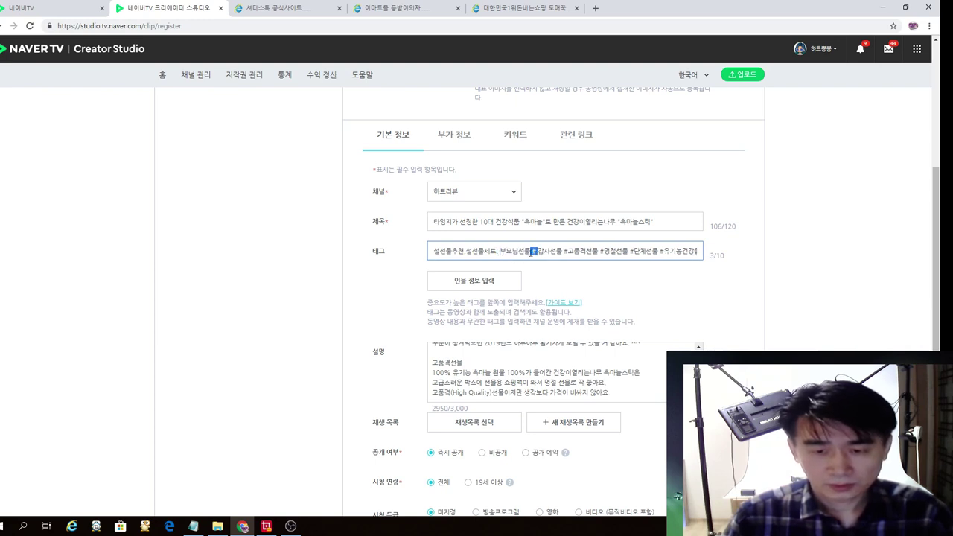
Step: Delete all the gift-related tags before 유기농건강즙, including its hash sign
key("End")
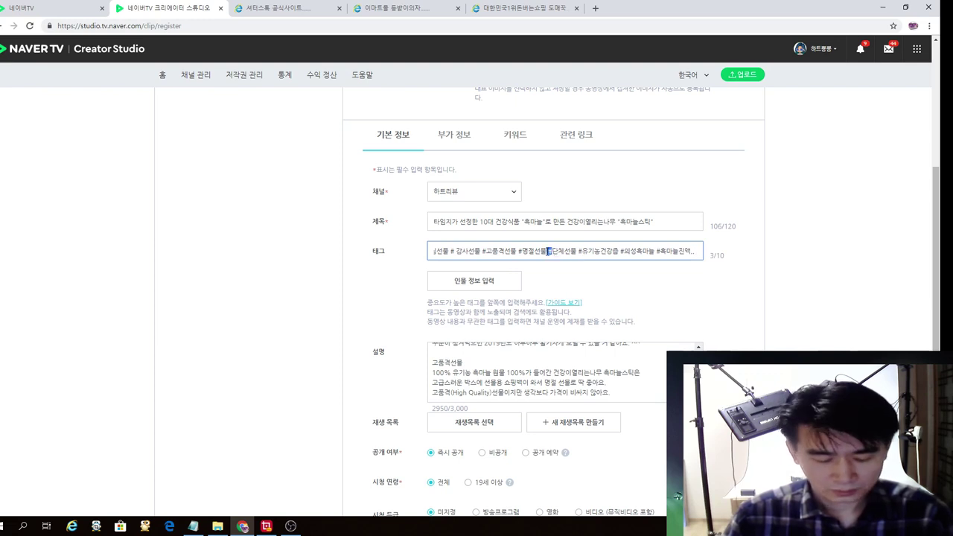
left_click(581, 251)
key("End")
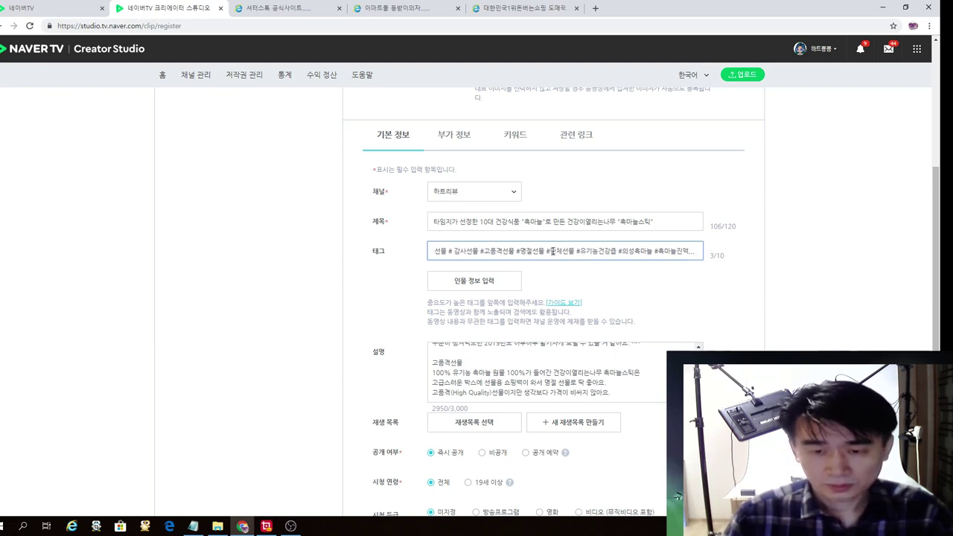
left_click_drag(476, 252, 705, 255)
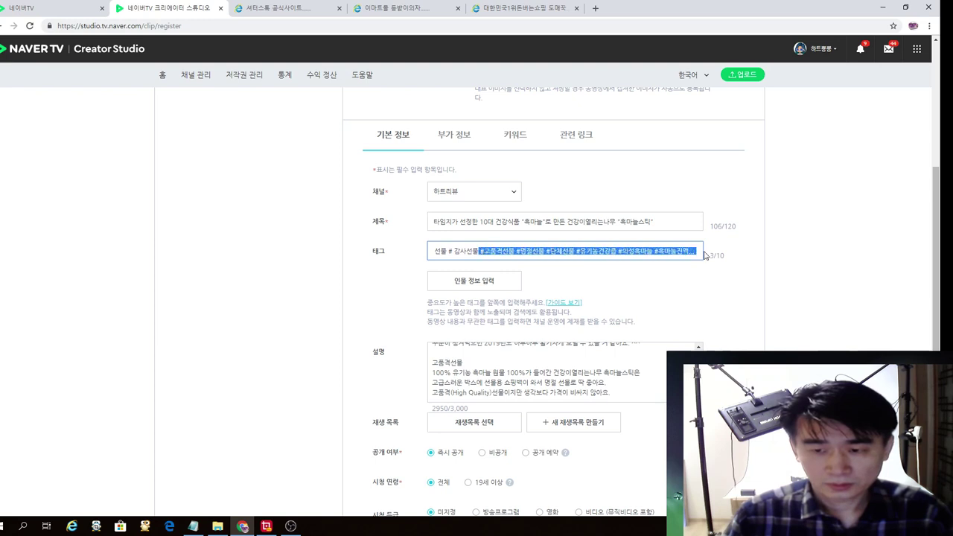
left_click_drag(484, 252, 439, 252)
left_click_drag(513, 252, 575, 252)
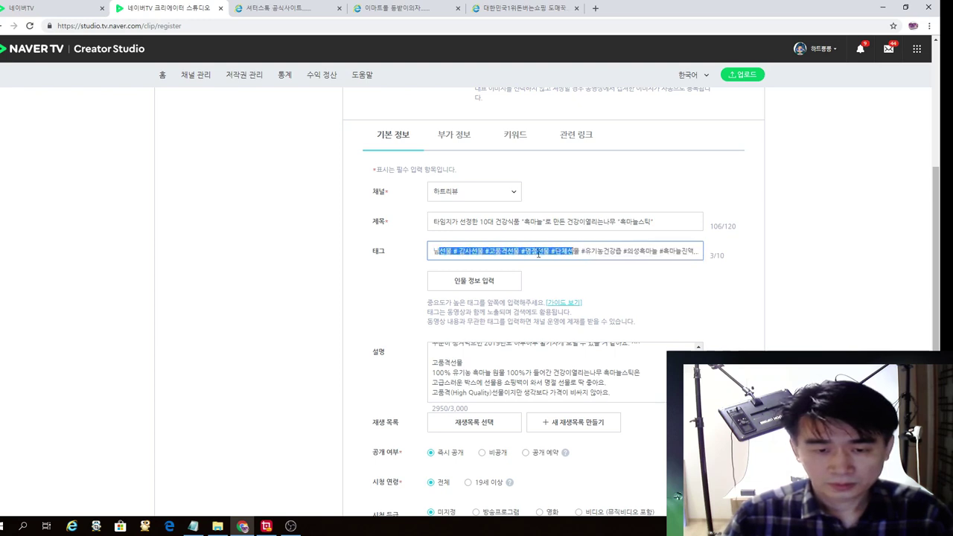
left_click(482, 253)
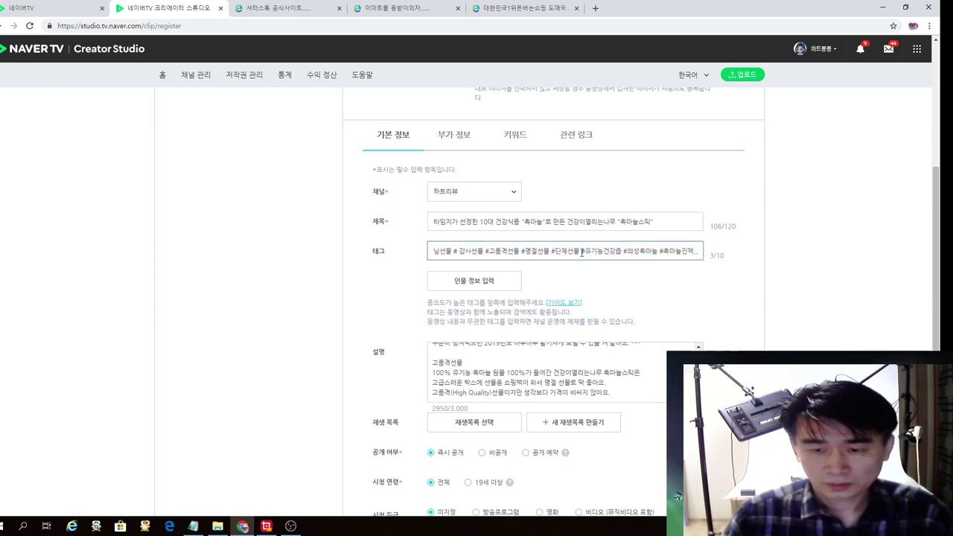
left_click_drag(586, 252, 302, 261)
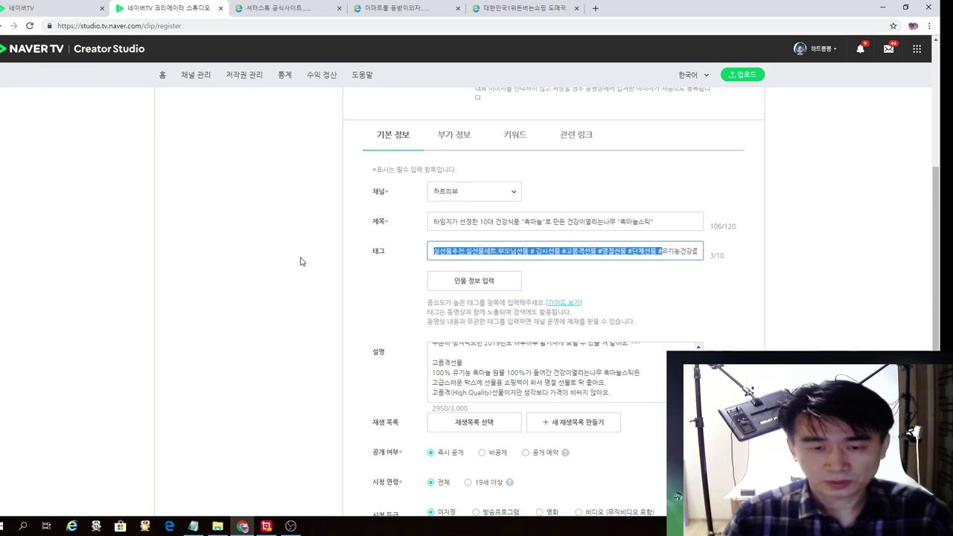
key("BackSpace")
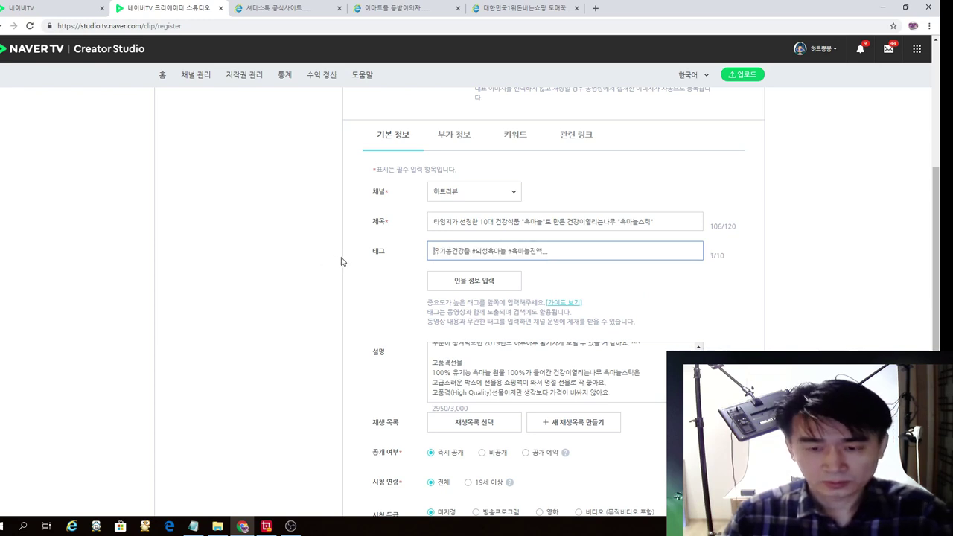
Step: Separate 의성흑마늘 and 흑마늘진액 with a comma instead of the hash sign and remove the extra characters after 흑마늘진액
double_click(475, 250)
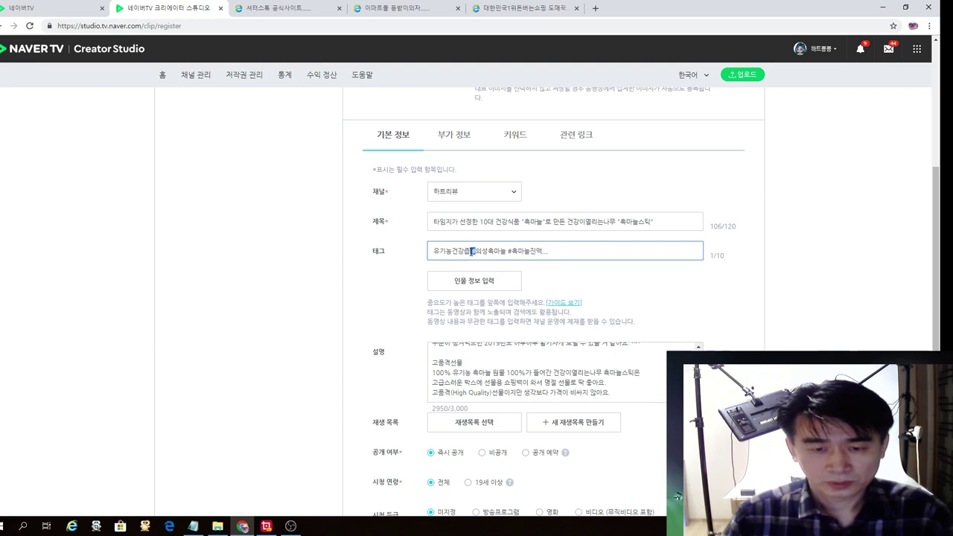
key("End")
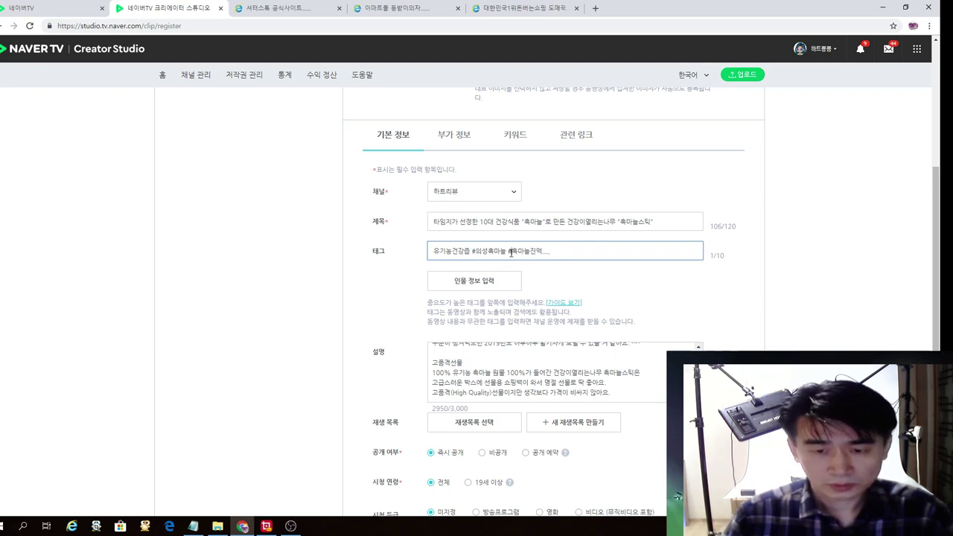
type(",")
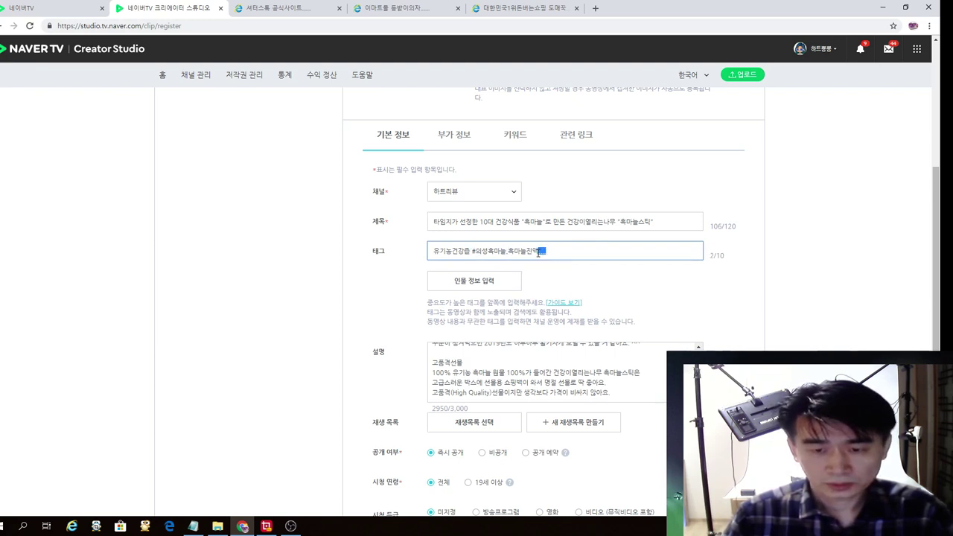
key("End")
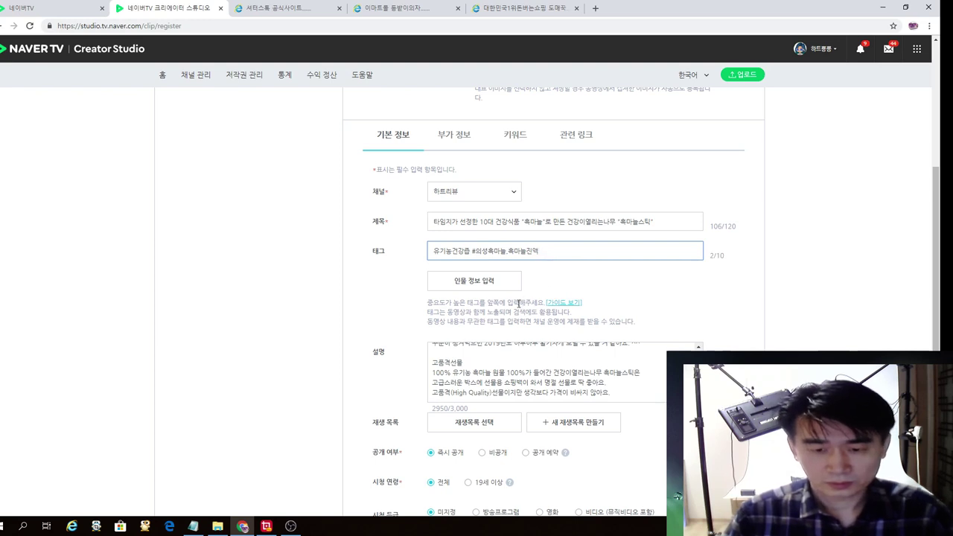
left_click(472, 369)
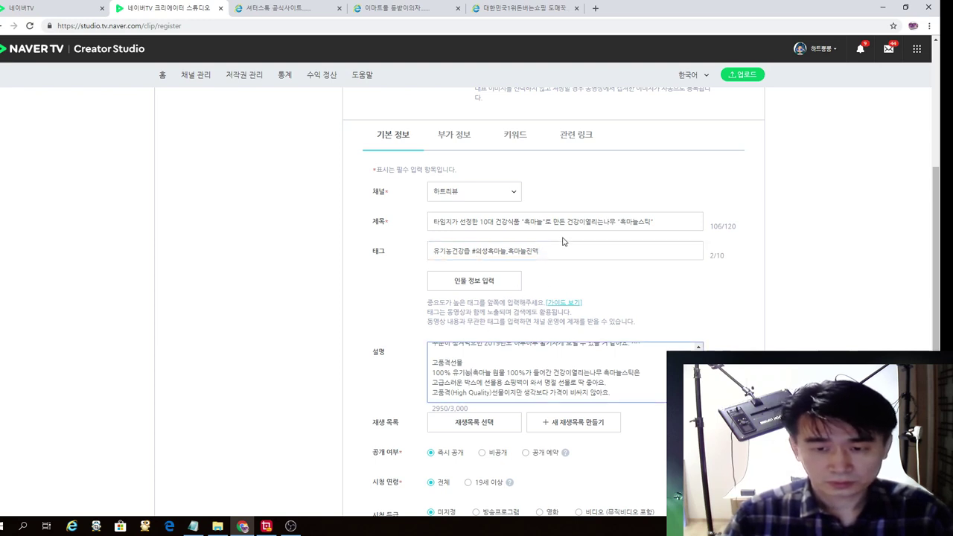
Step: Add the brand name 건강이열리는나무 from the title as the first tag, followed by a comma
left_click_drag(567, 221, 612, 221)
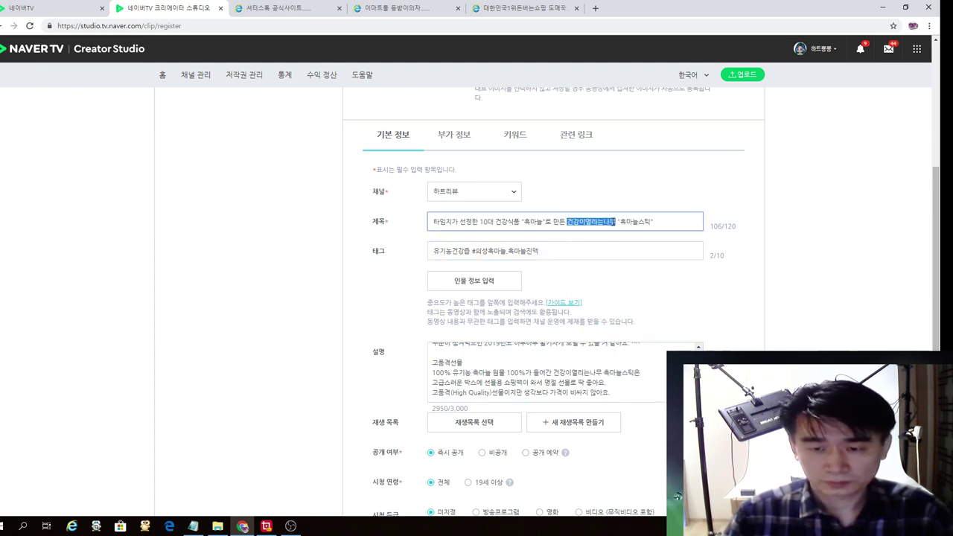
left_click(435, 253)
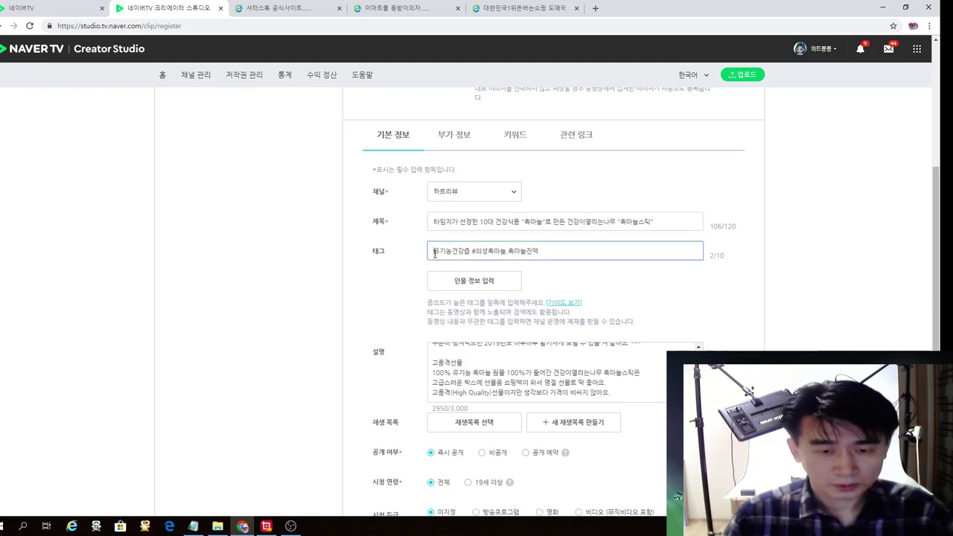
type("건강이열리는나무")
type(",")
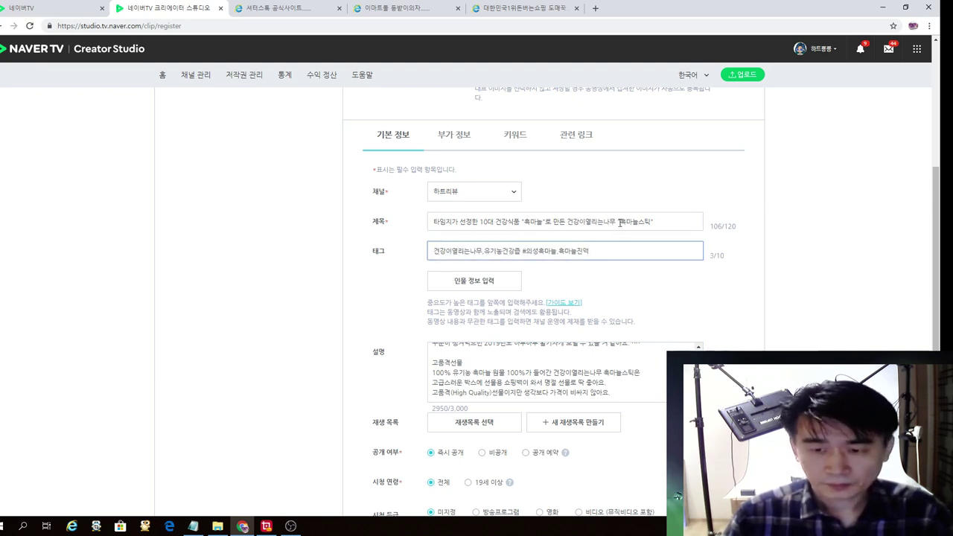
Step: Add the product name 흑마늘스틱 from the title in front of the other tags, followed by a comma
left_click(622, 222)
left_click_drag(631, 222, 647, 221)
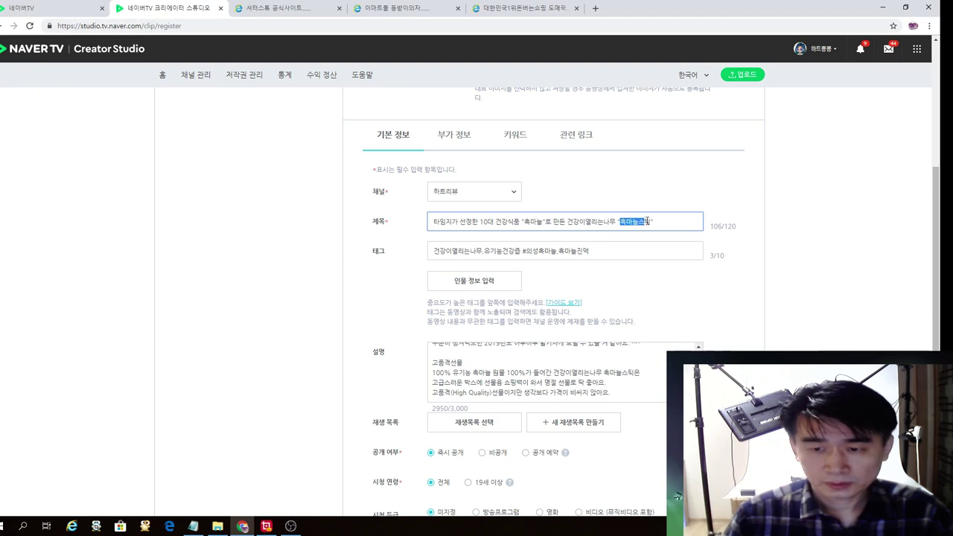
left_click(435, 251)
type("흑마늘스틱")
type(",")
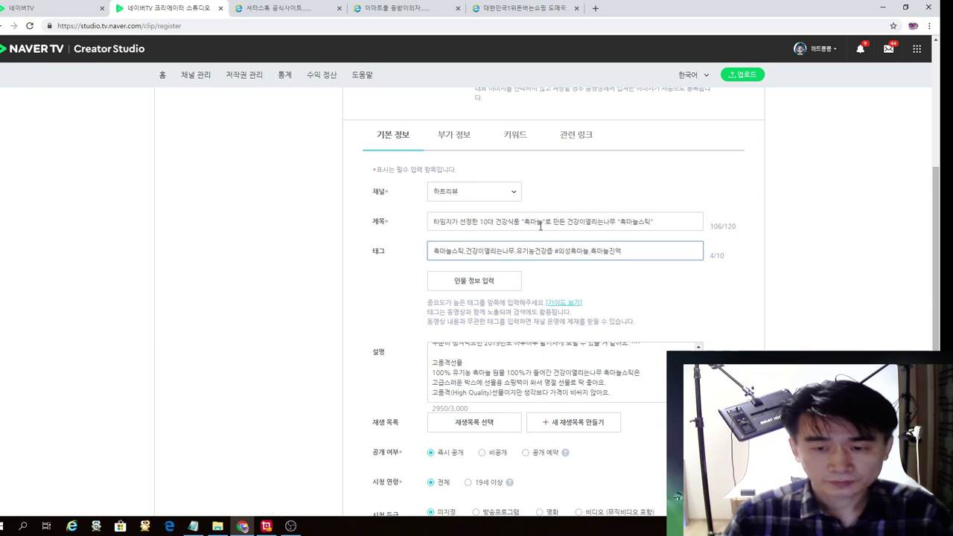
Step: Copy the word 흑마늘 from the title and insert it as the first tag, followed by a comma
left_click_drag(524, 222, 542, 221)
key("ctrl+c")
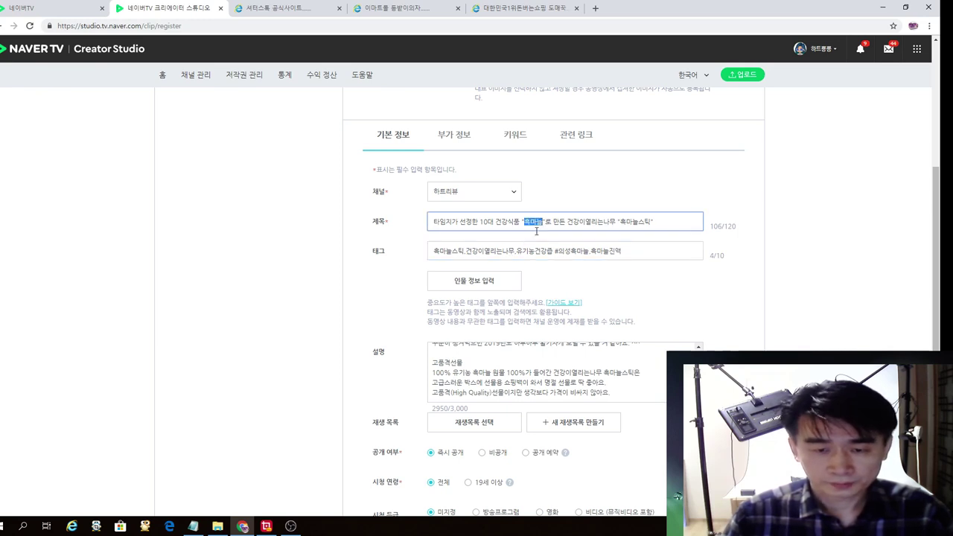
left_click(436, 251)
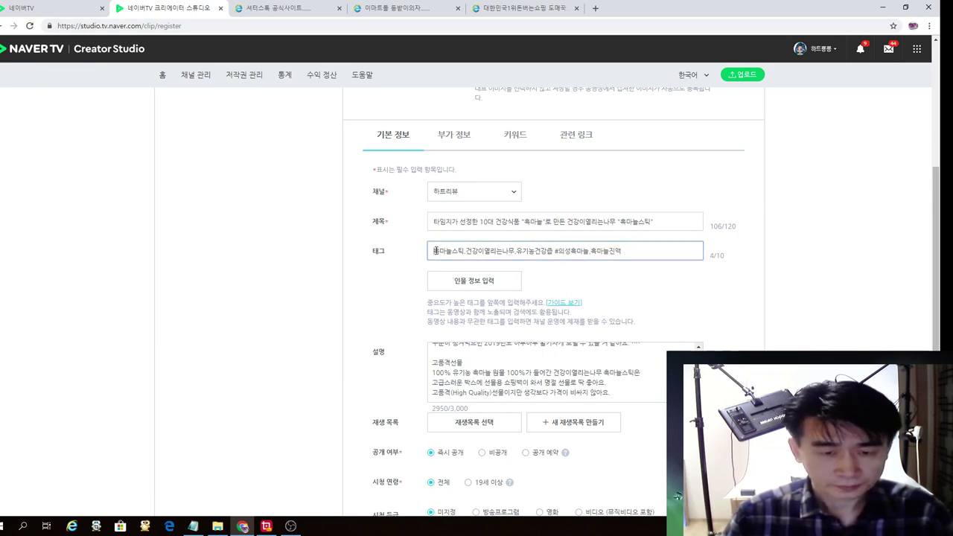
key("ctrl+v")
type(",")
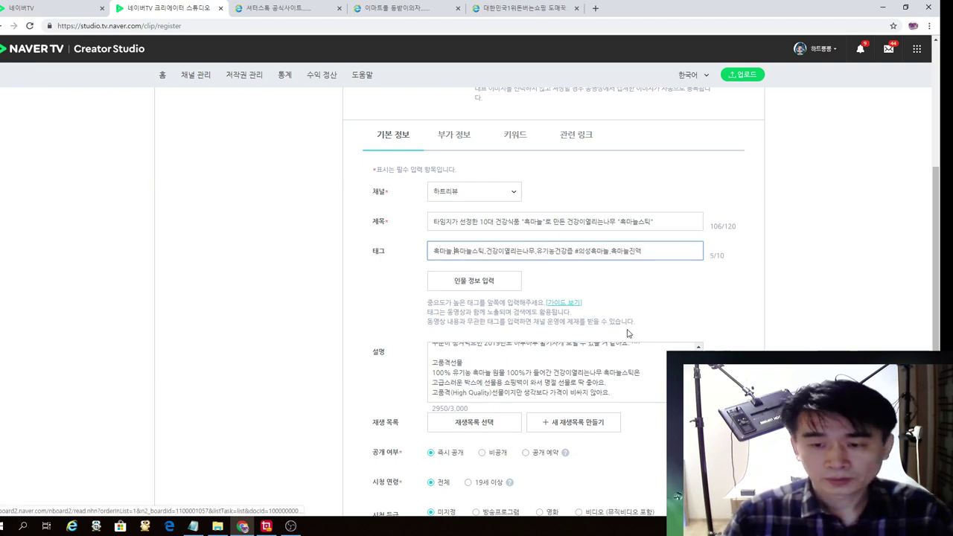
scroll(628, 329, "down", 2)
scroll(588, 340, "up", 4)
scroll(588, 340, "up", 4)
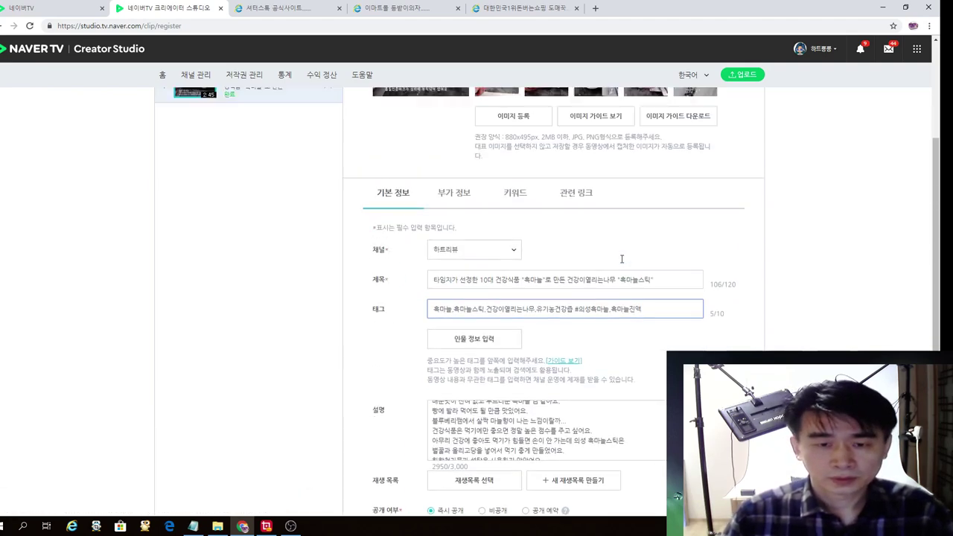
Step: Compare the first two suggested thumbnails, keep the first as the video's representative image and save the video information
left_click(501, 199)
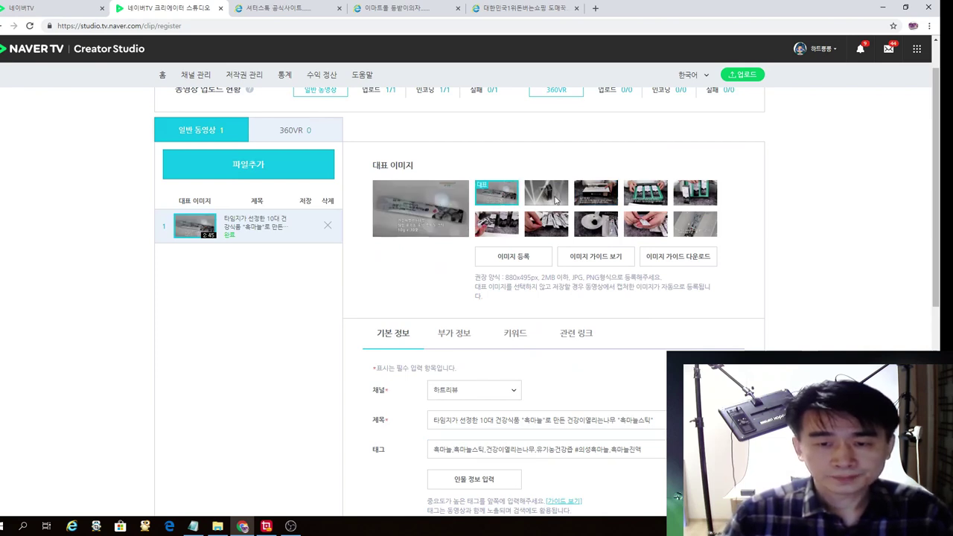
left_click(555, 199)
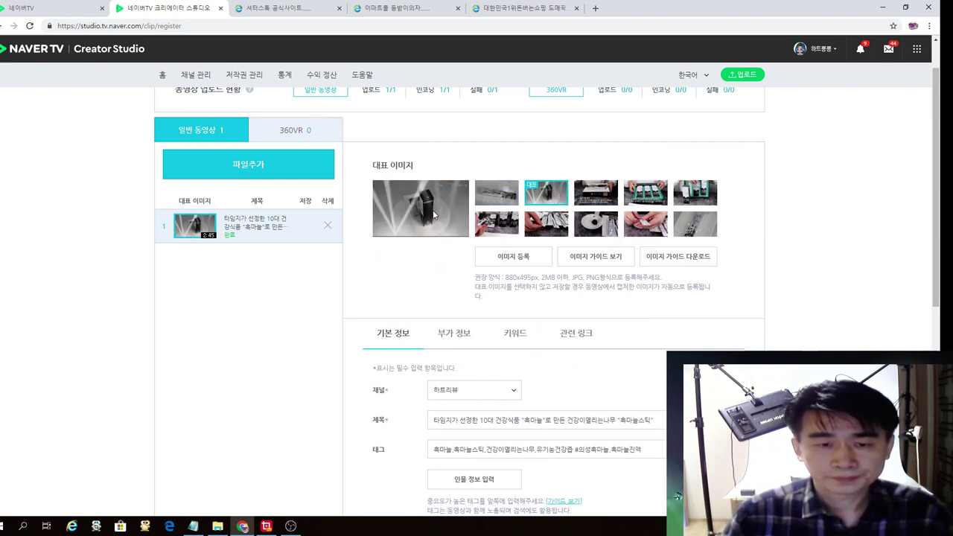
left_click(507, 200)
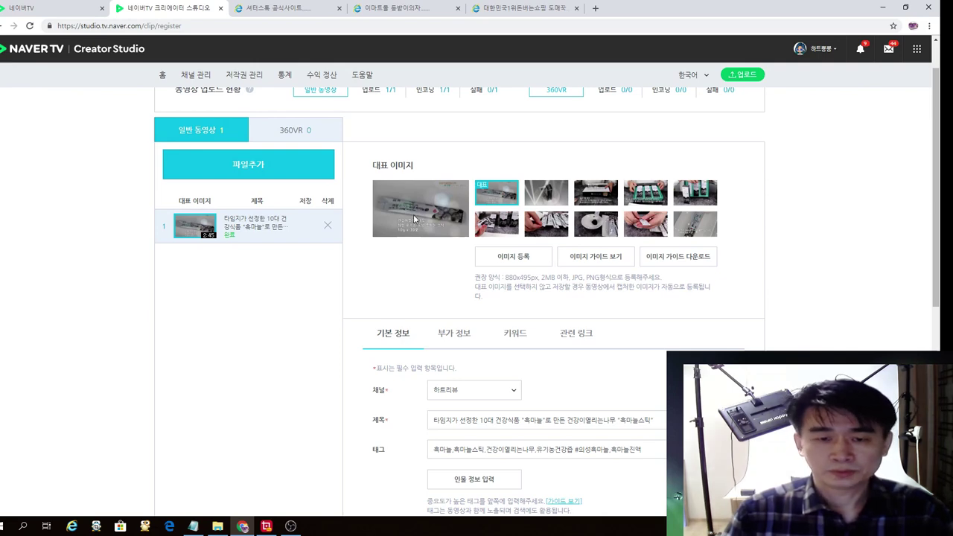
scroll(558, 297, "down", 5)
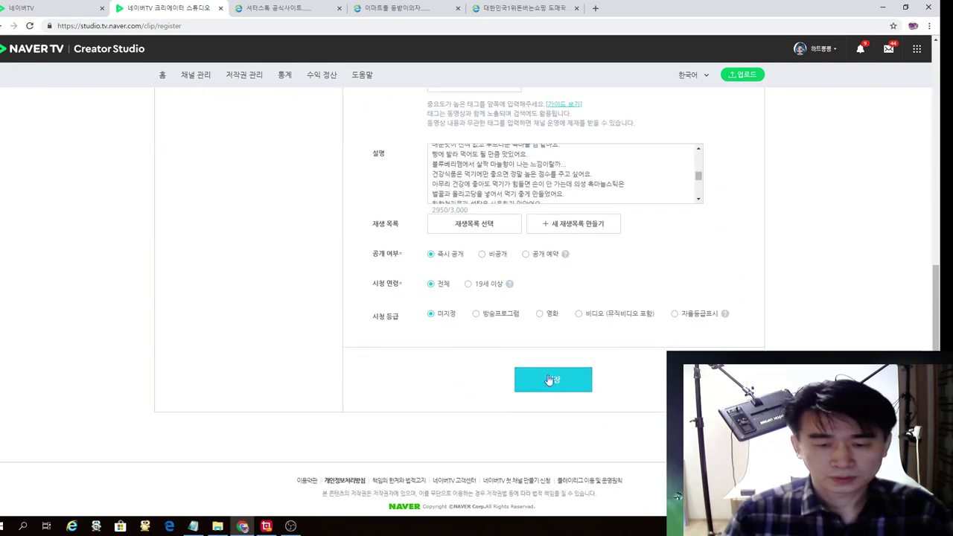
left_click(559, 381)
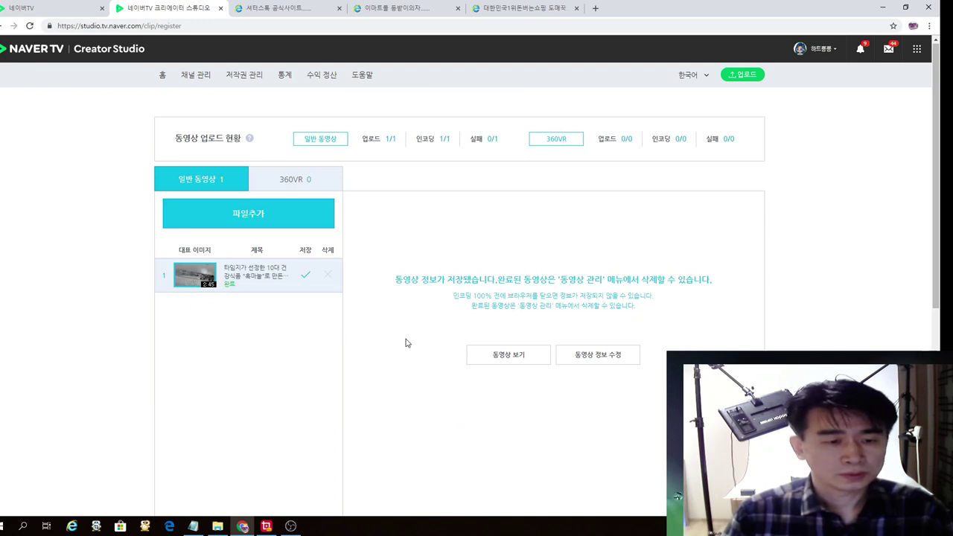
Step: View the saved video's public page and highlight its description through the last line to check the text
left_click(526, 354)
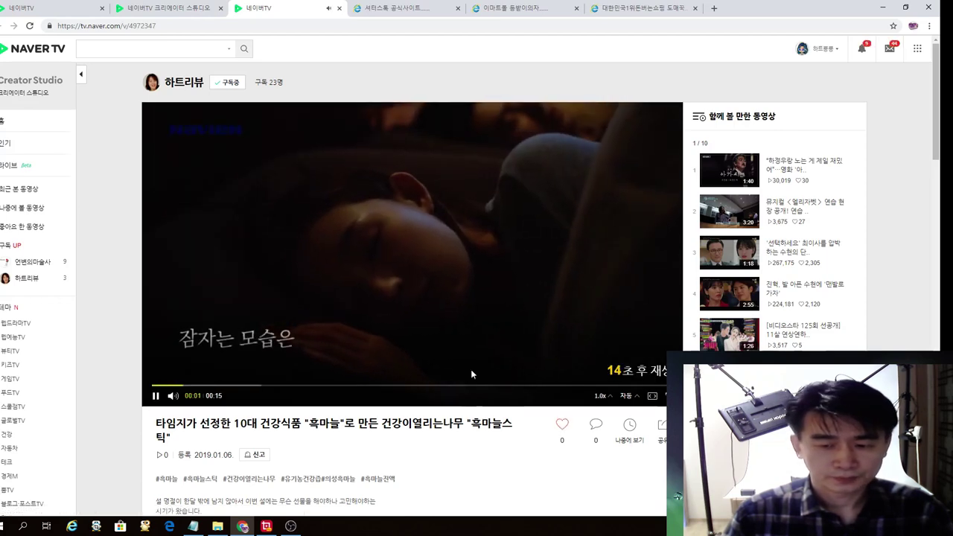
scroll(470, 369, "down", 5)
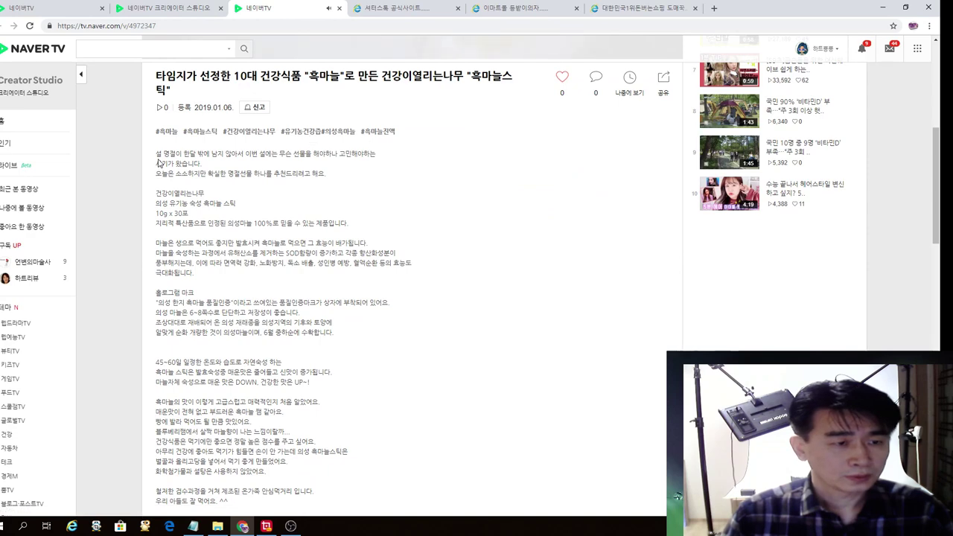
left_click_drag(158, 162, 362, 464)
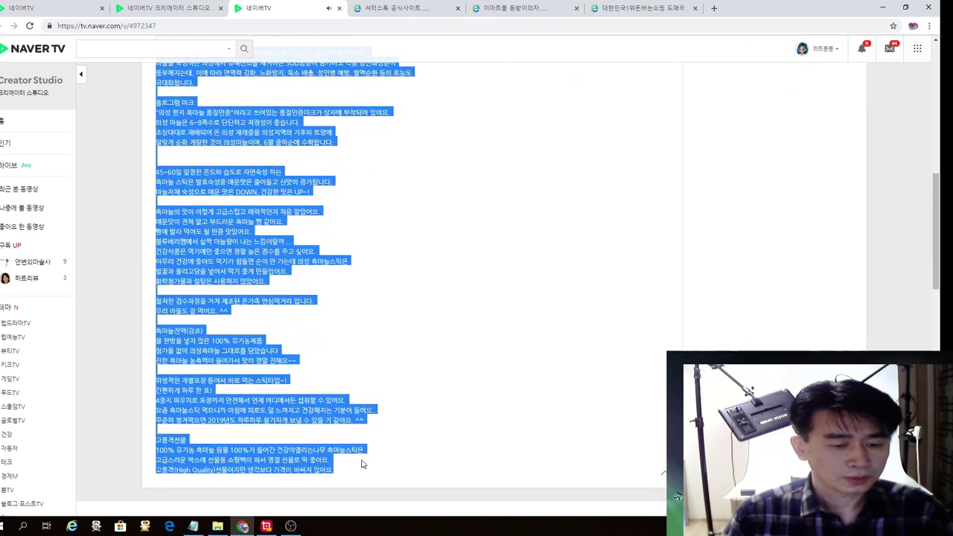
scroll(436, 366, "up", 8)
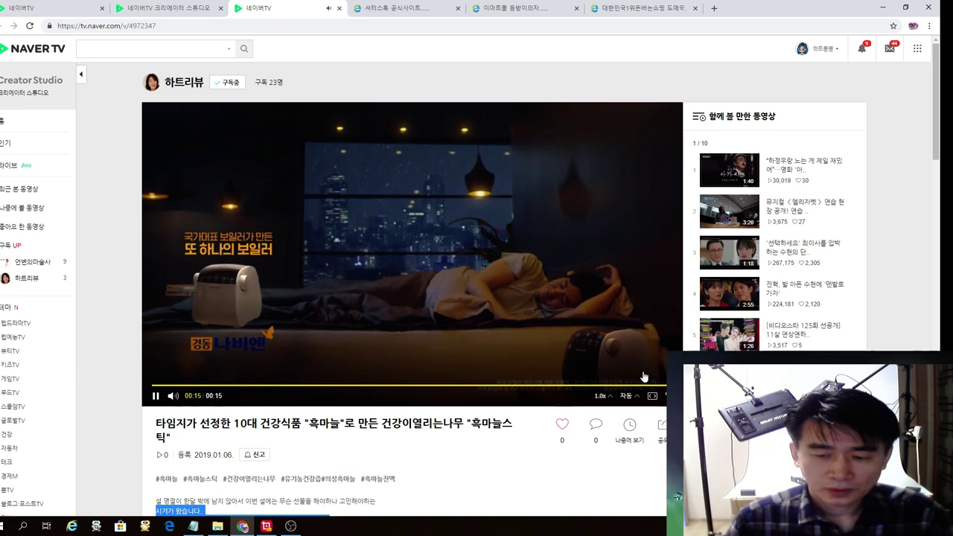
Step: Skip ahead in the published video, set its playback quality to 1080p HD and pause it at about 00:48
left_click(196, 386)
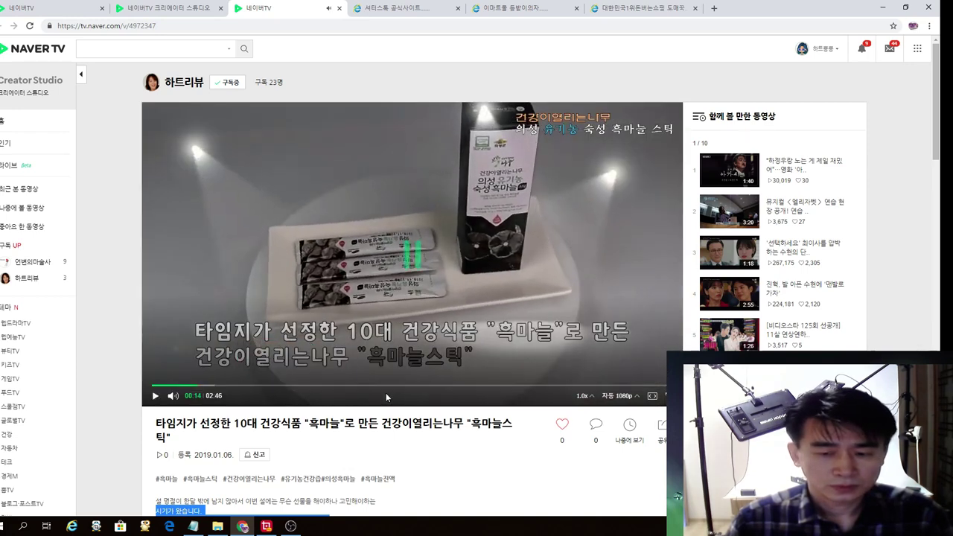
left_click(288, 386)
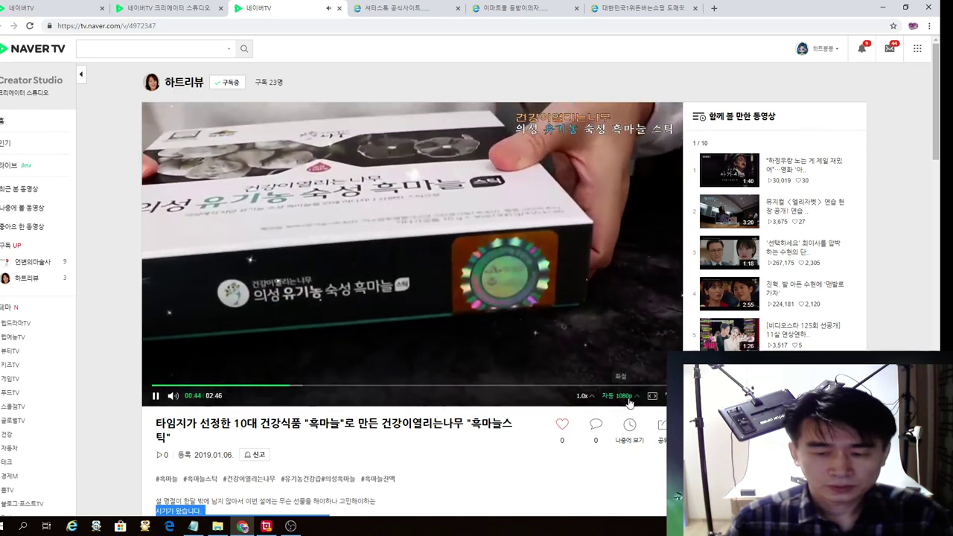
left_click(629, 402)
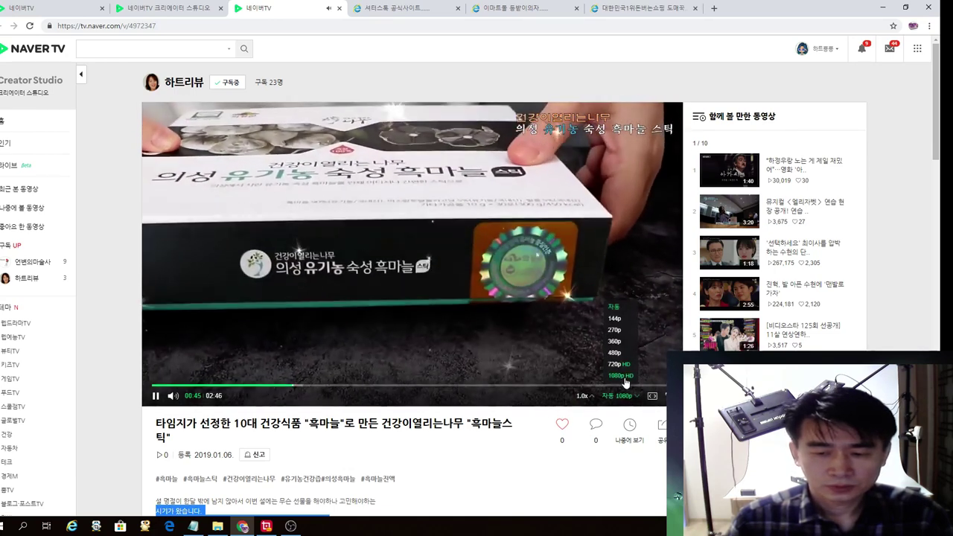
left_click(626, 382)
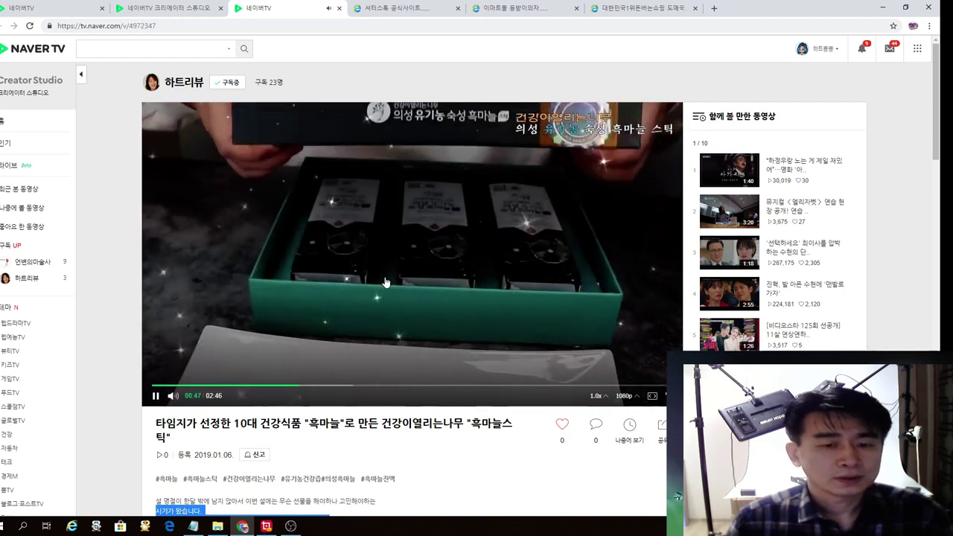
left_click(402, 276)
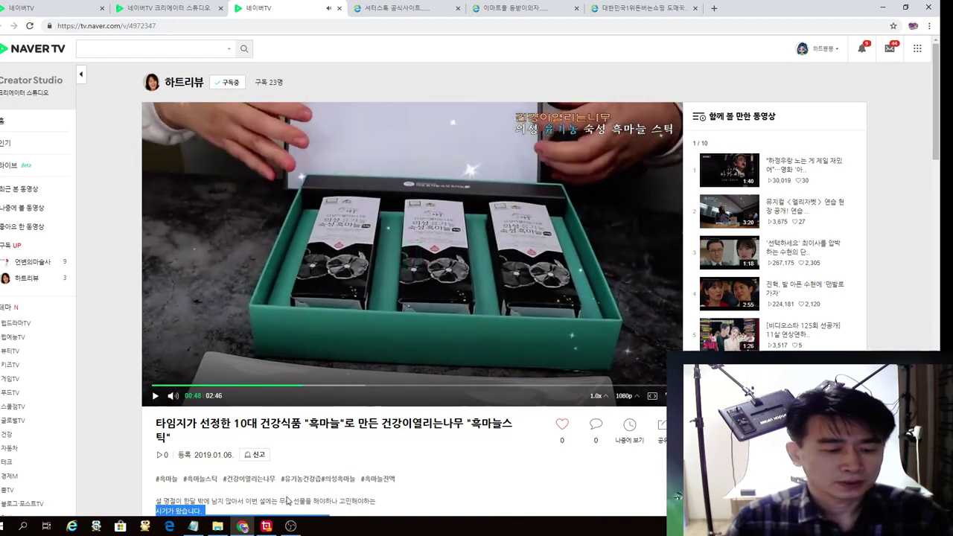